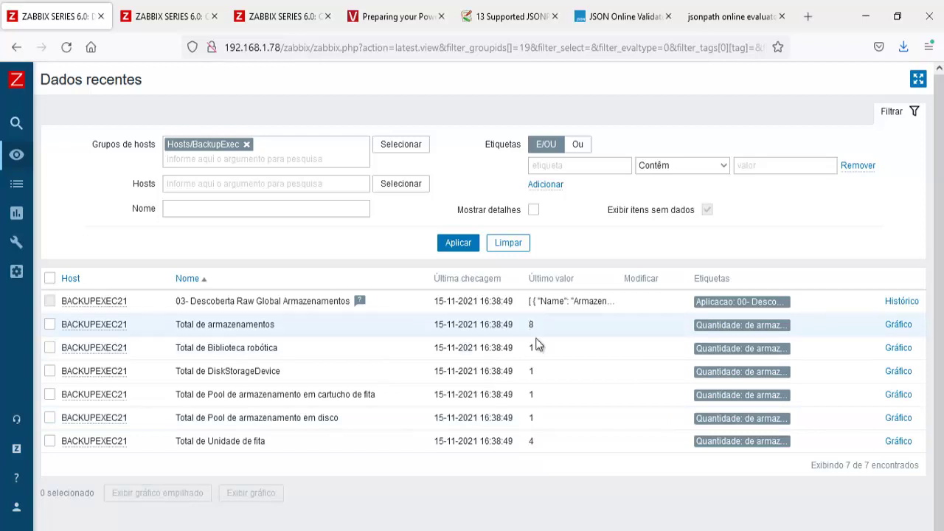
Refresh the latest data and examine the name, ID and status fields in the history of 03- Descoberta Raw Global Armazenamentos
click(457, 250)
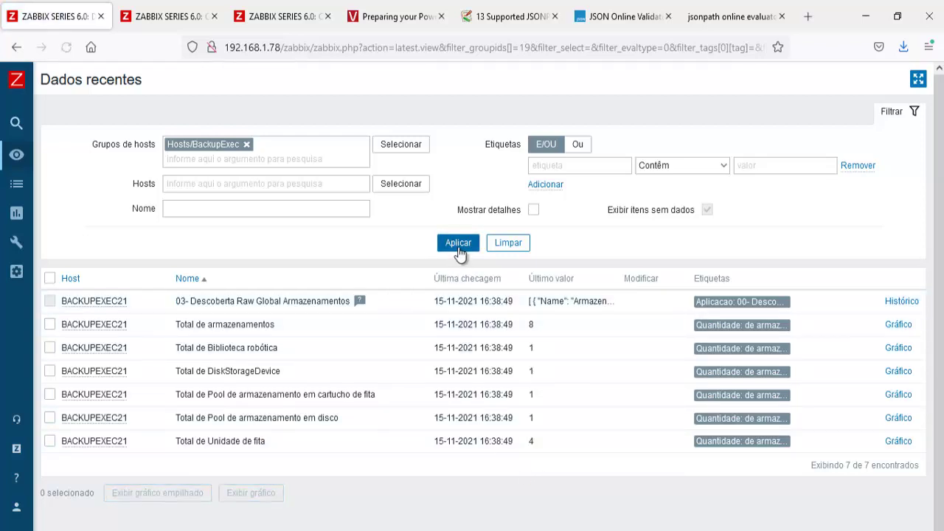
click(458, 250)
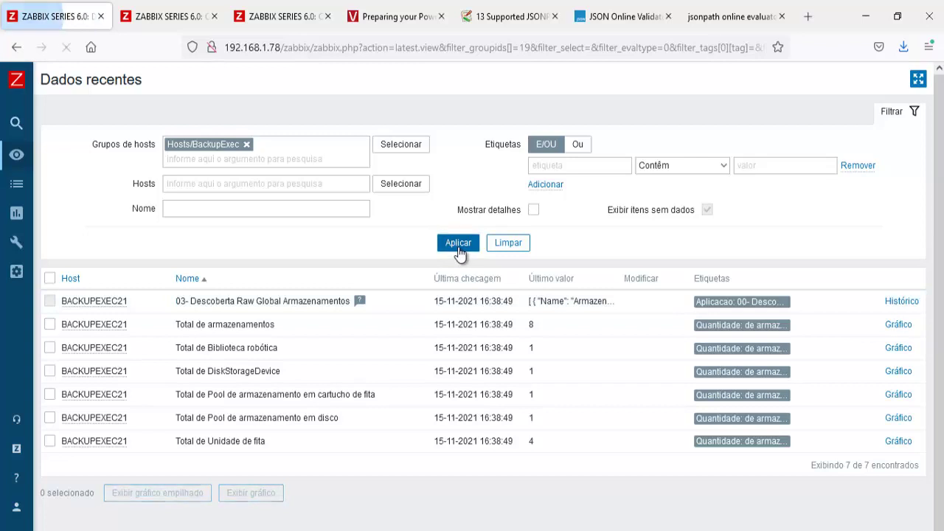
click(892, 301)
scroll(277, 379, down, 2)
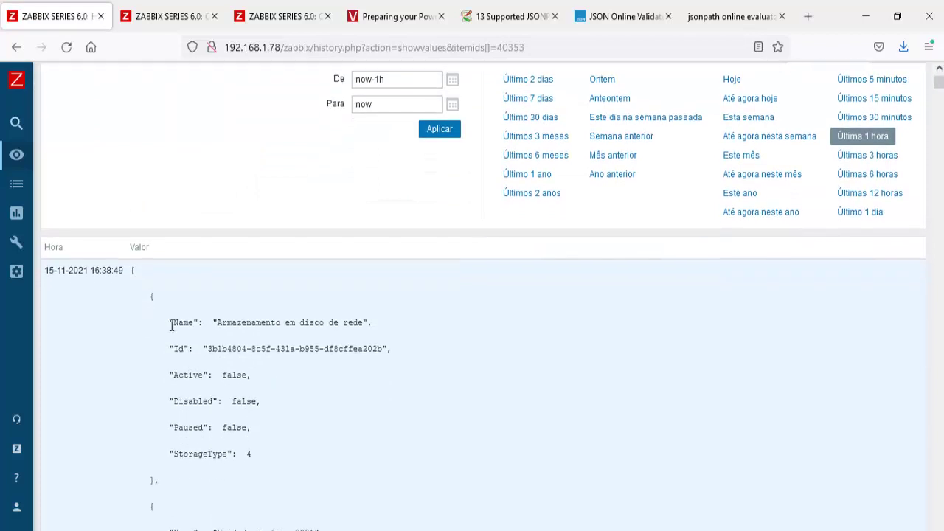
drag(196, 320, 415, 356)
drag(251, 436, 175, 373)
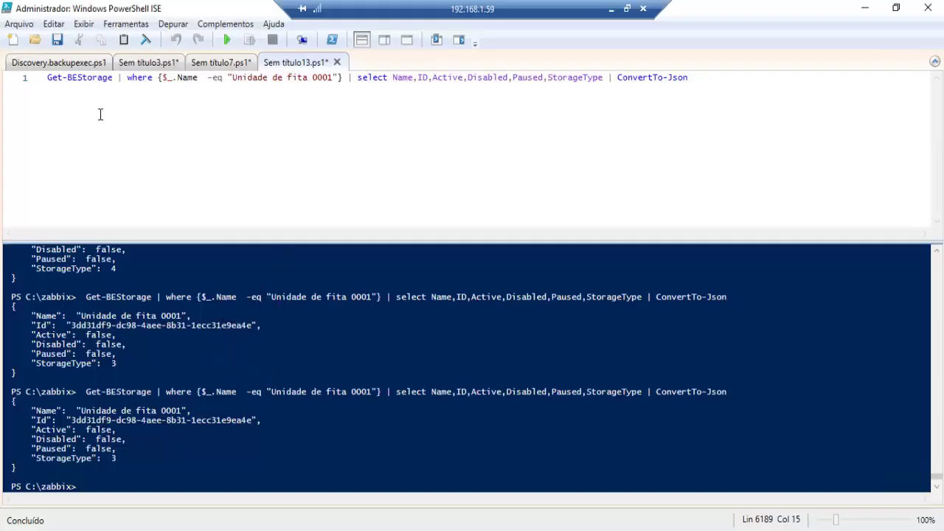
In PowerShell ISE, remove Active, Disabled and Paused from the DISCOVERYARMAZENAMENTO select in Discovery.backupexec.ps1 and save the script
click(44, 65)
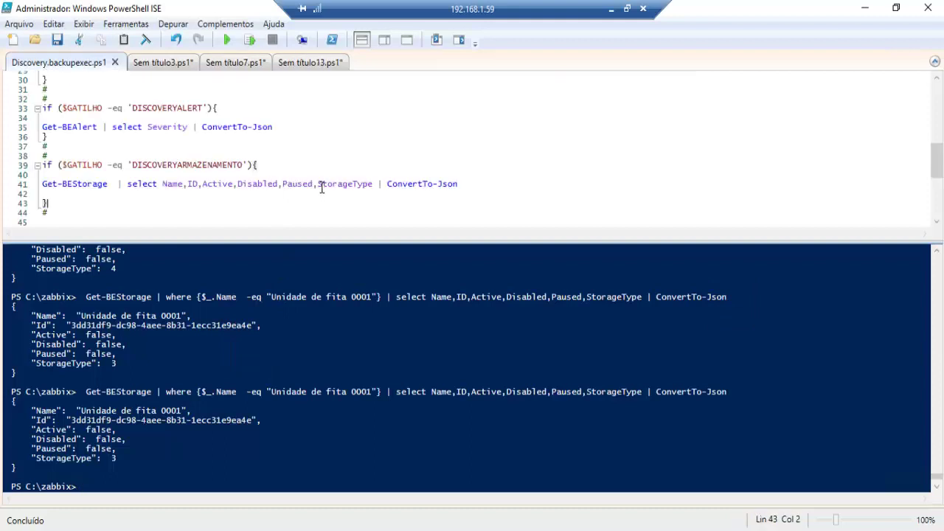
drag(317, 184, 205, 187)
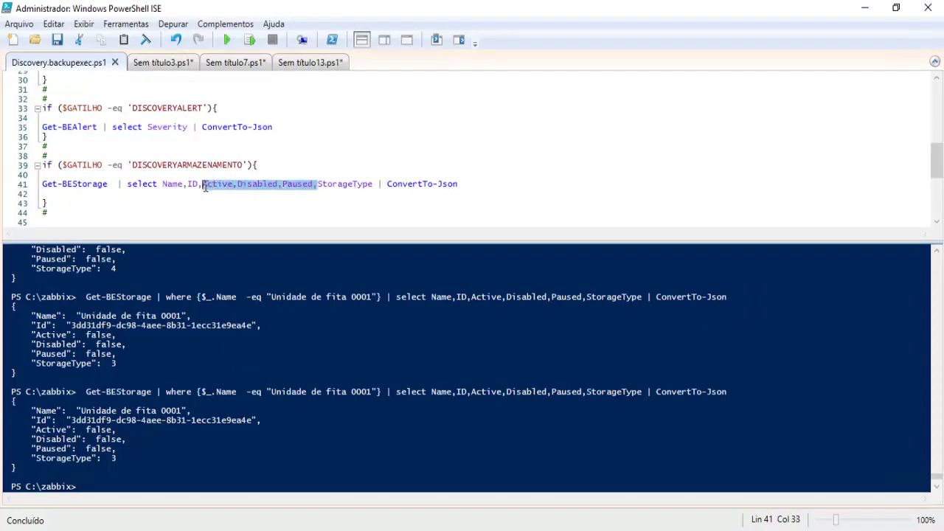
key(Delete)
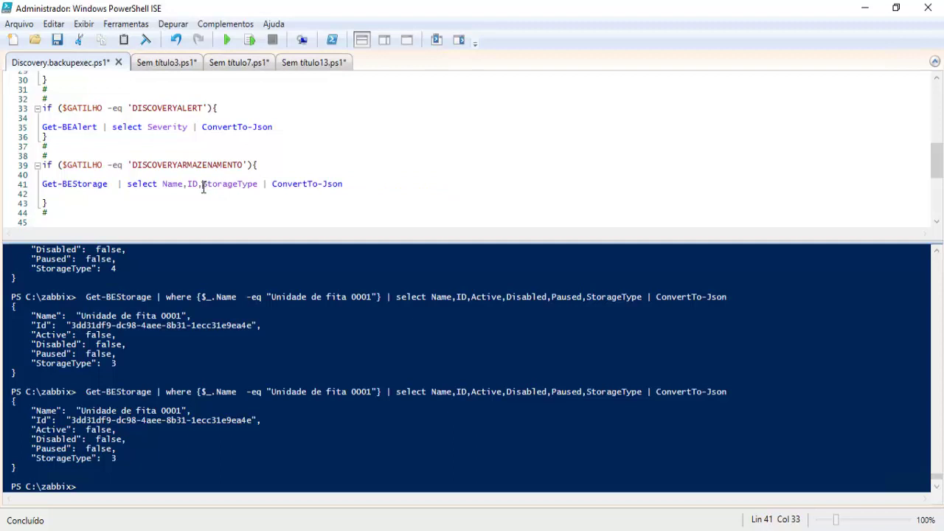
click(57, 40)
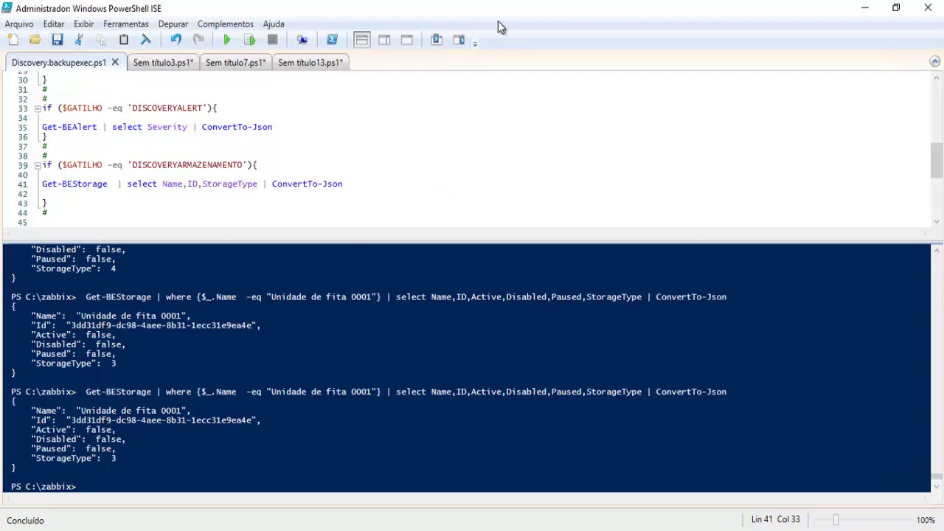
Return to Zabbix in the browser and refresh the latest data for the Hosts/BackupExec group
mouse_move(579, 6)
click(610, 8)
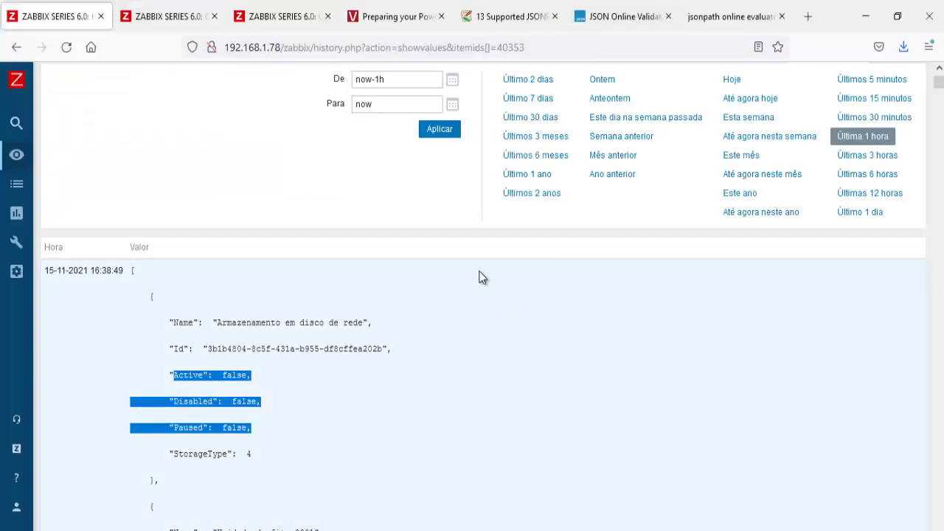
mouse_move(17, 238)
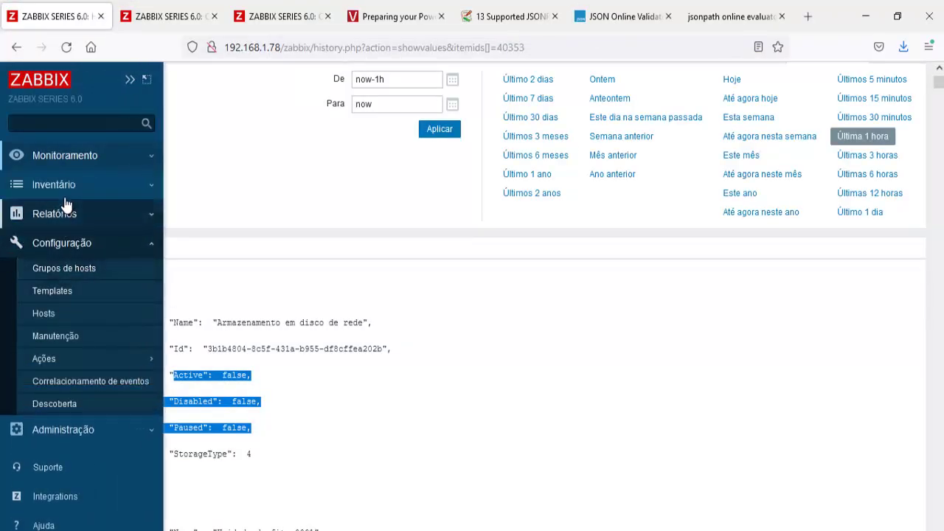
click(69, 155)
click(82, 248)
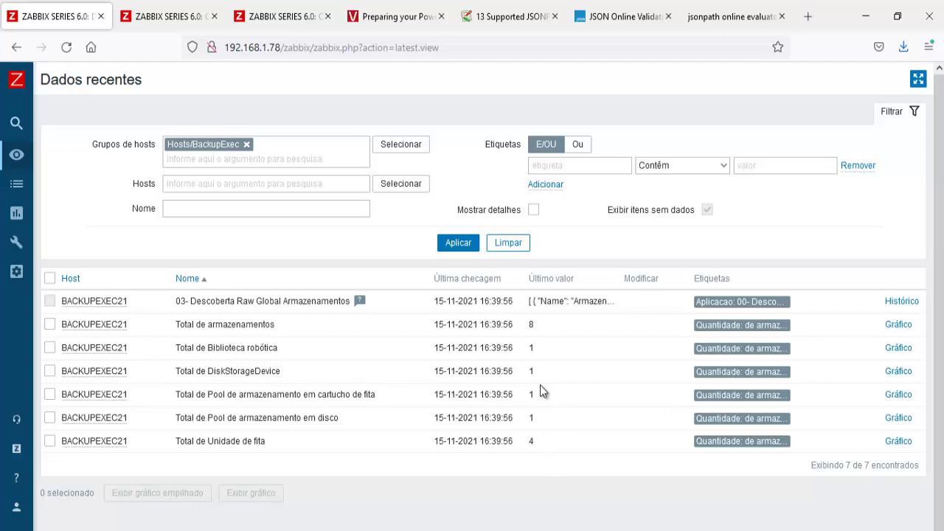
click(458, 246)
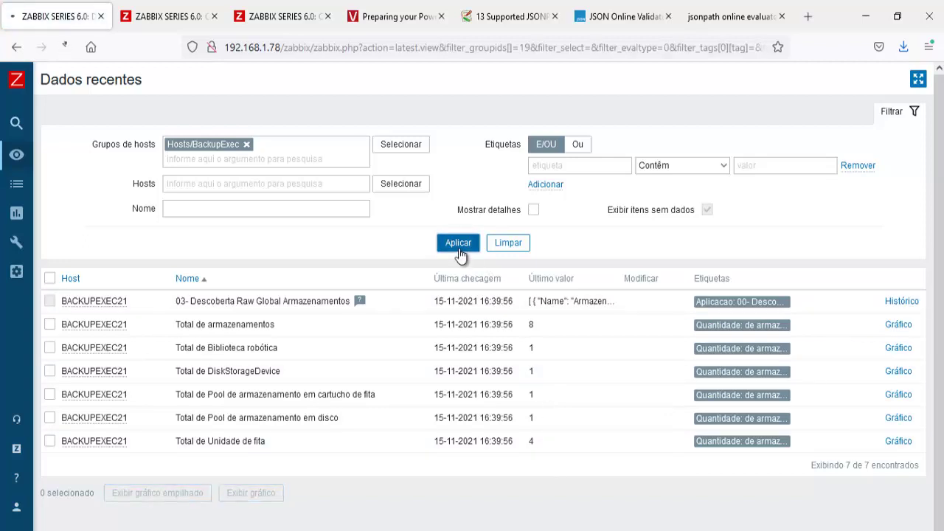
click(458, 246)
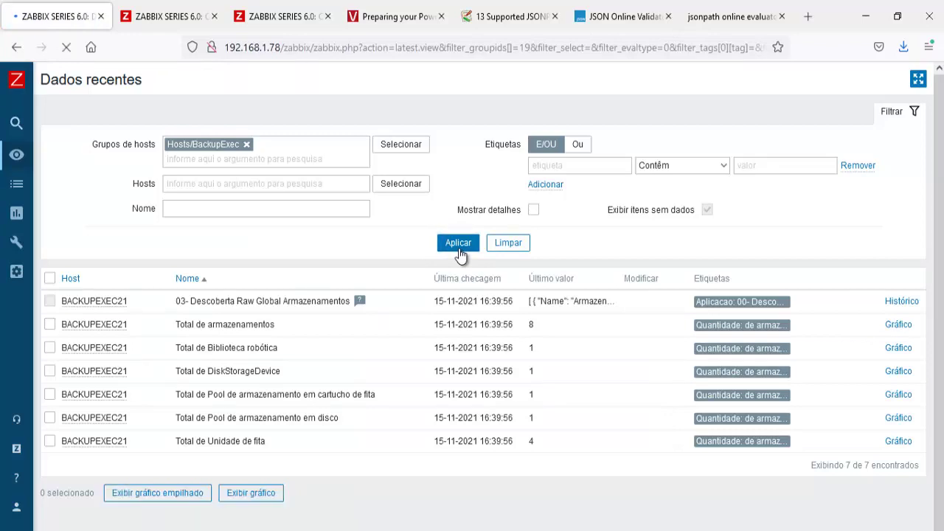
Filter the template's items by the tag Aplicacao: 00- Descobertas Globais Raw and check the creation options for the storage discovery item
click(295, 23)
click(100, 390)
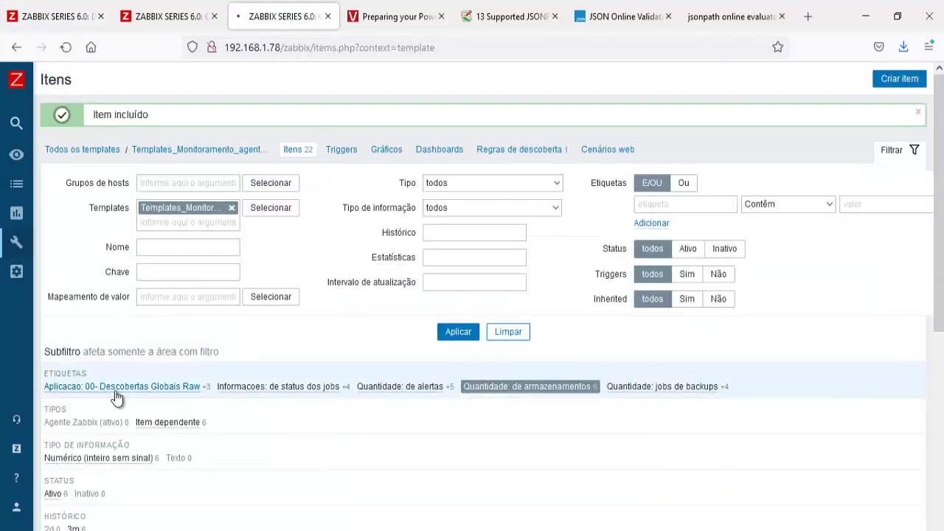
scroll(384, 419, down, 3)
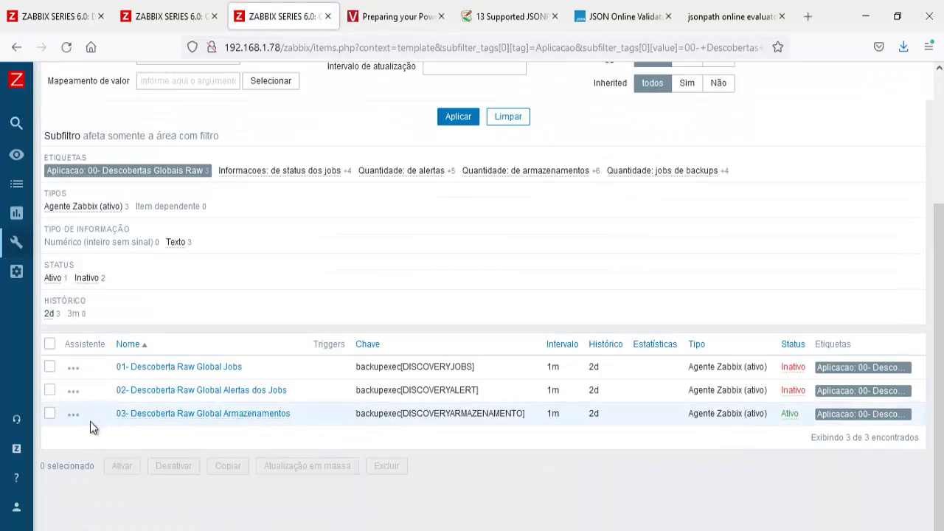
click(73, 415)
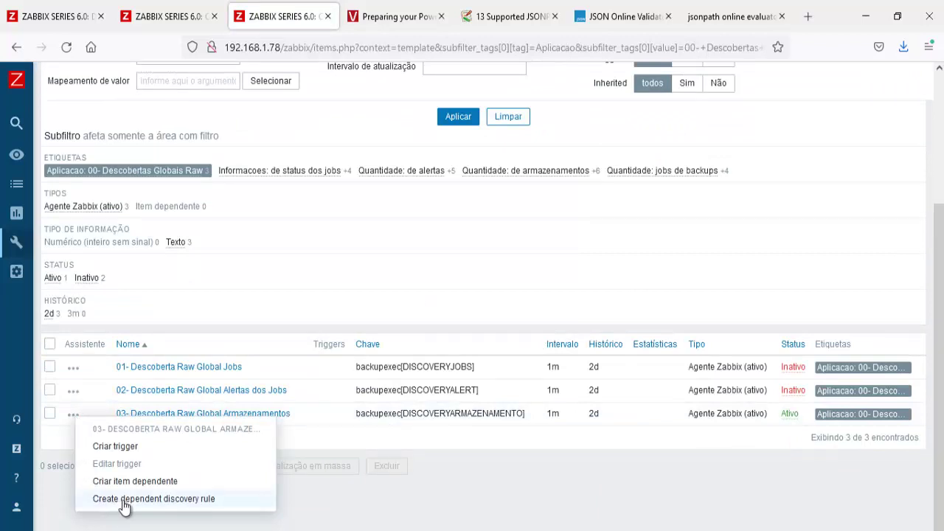
click(312, 413)
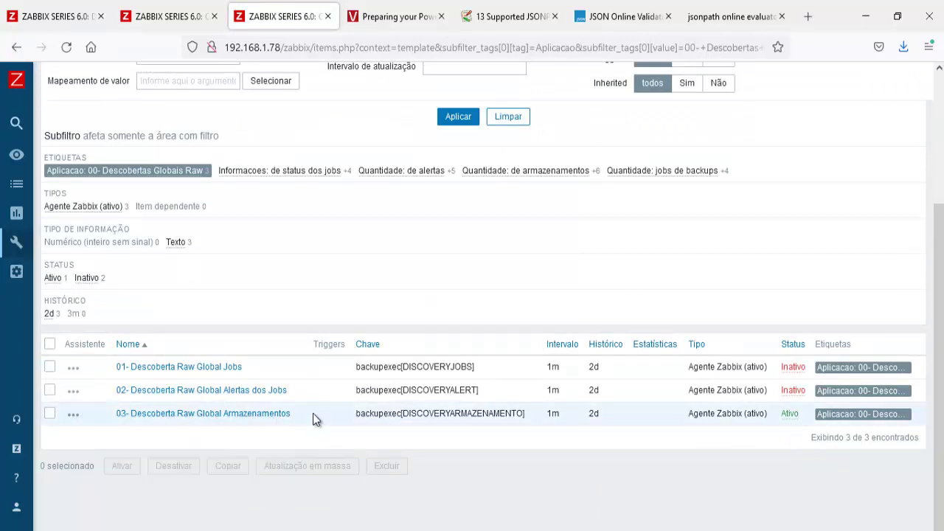
Create a dependent discovery rule from 03- Descoberta Raw Global Armazenamentos, reusing the item's name as the rule name
drag(312, 413, 117, 417)
key(ctrl+c)
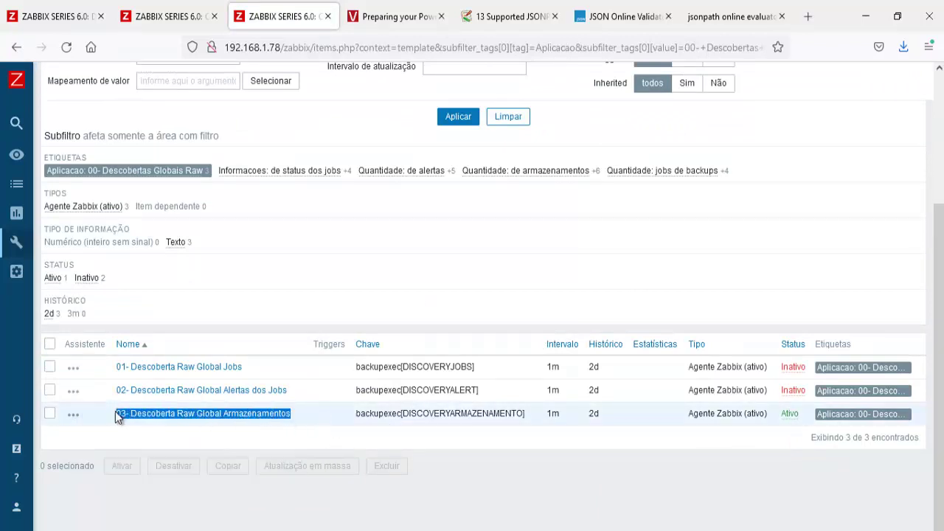
click(73, 415)
click(137, 499)
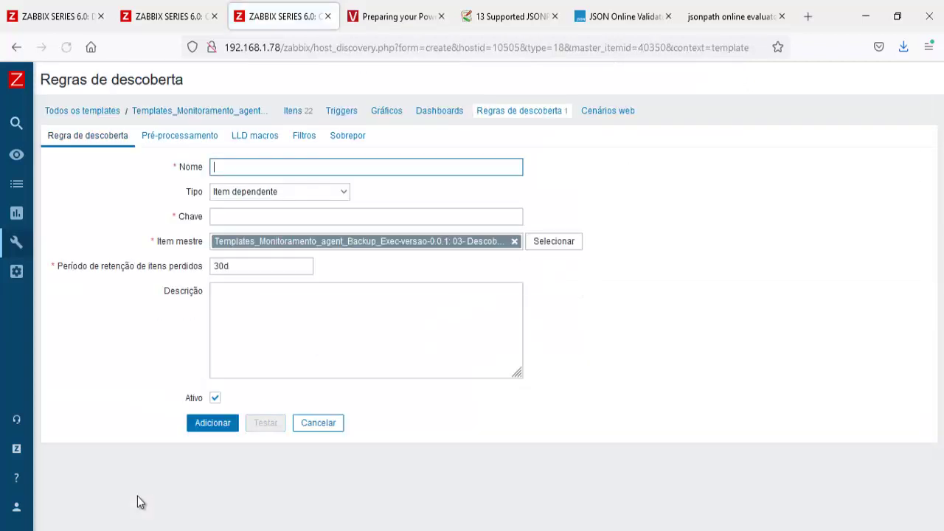
click(297, 169)
key(ctrl+v)
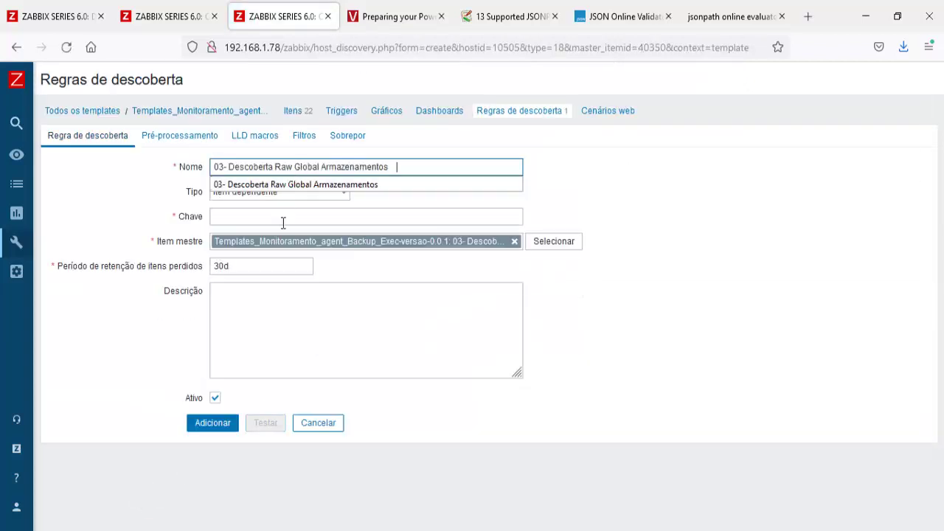
Set the discovery rule's key to Descoberta.Raw.Global.Armazenamentos
click(282, 221)
key(ctrl+v)
drag(228, 217, 166, 218)
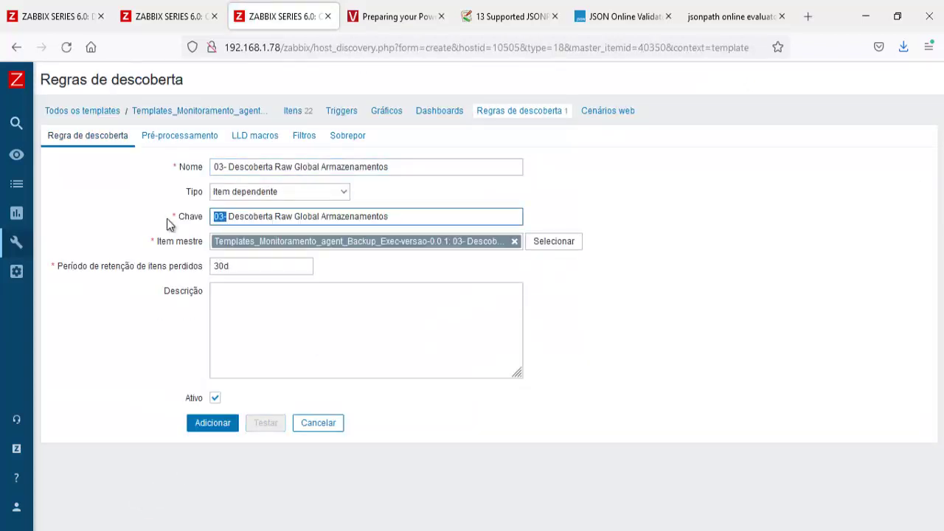
key(BackSpace)
key(Delete)
key(Right)
key(Right)
key(Right)
key(Right)
key(Right)
key(Right)
key(Right)
key(Right)
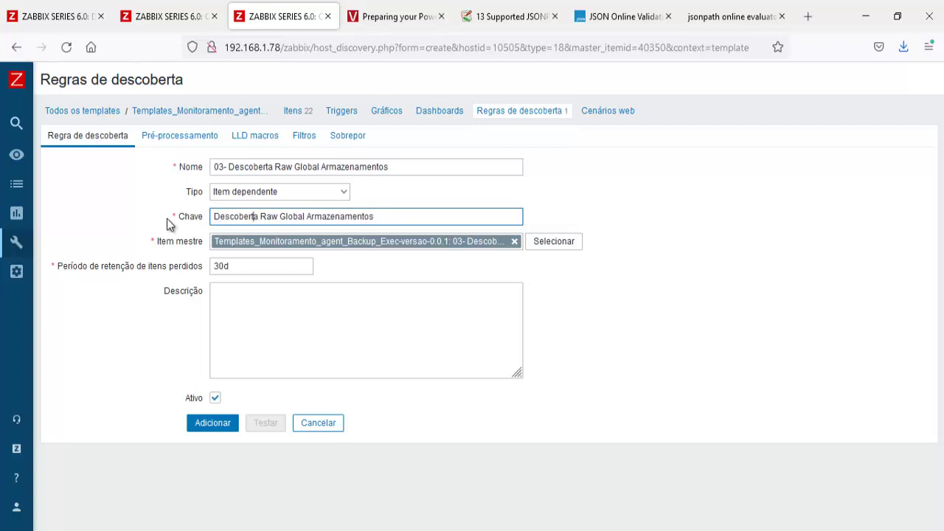
key(Delete)
text(.)
key(Right)
key(BackSpace)
text(.)
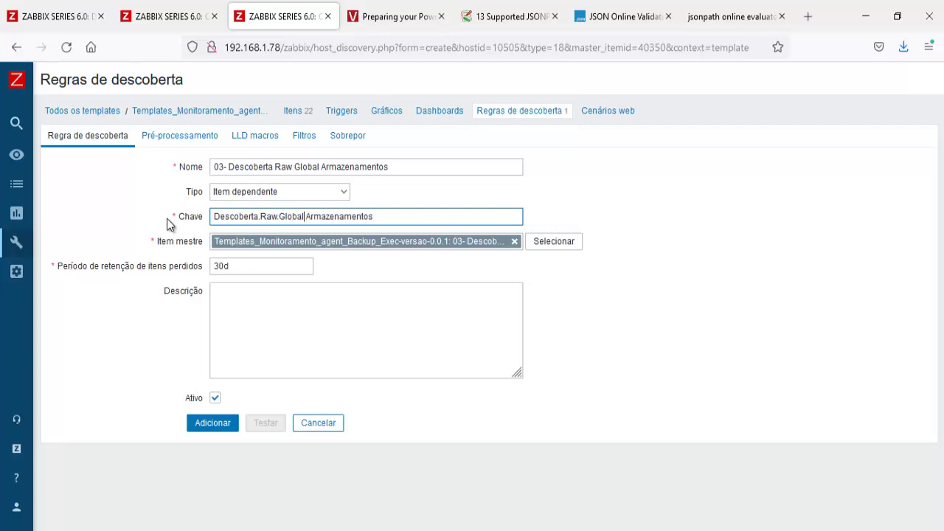
key(BackSpace)
text(.)
Add a JSONPath preprocessing step with the parameter $.[:] to the discovery rule
click(190, 136)
click(207, 167)
click(234, 191)
click(247, 297)
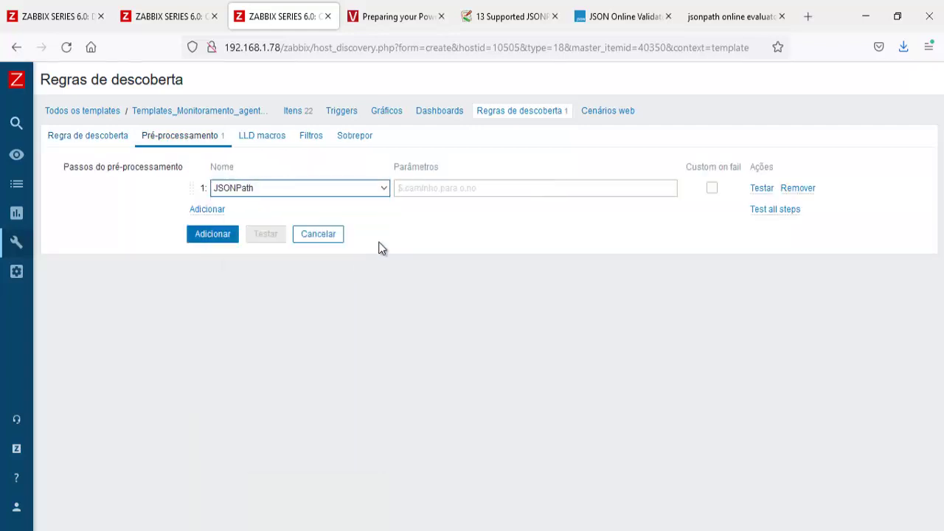
click(444, 190)
text($)
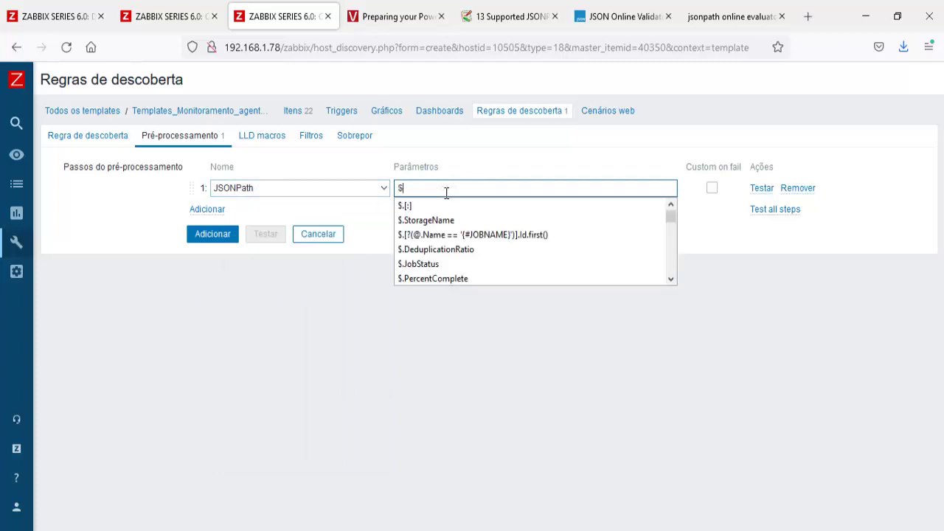
key(Down)
key(Return)
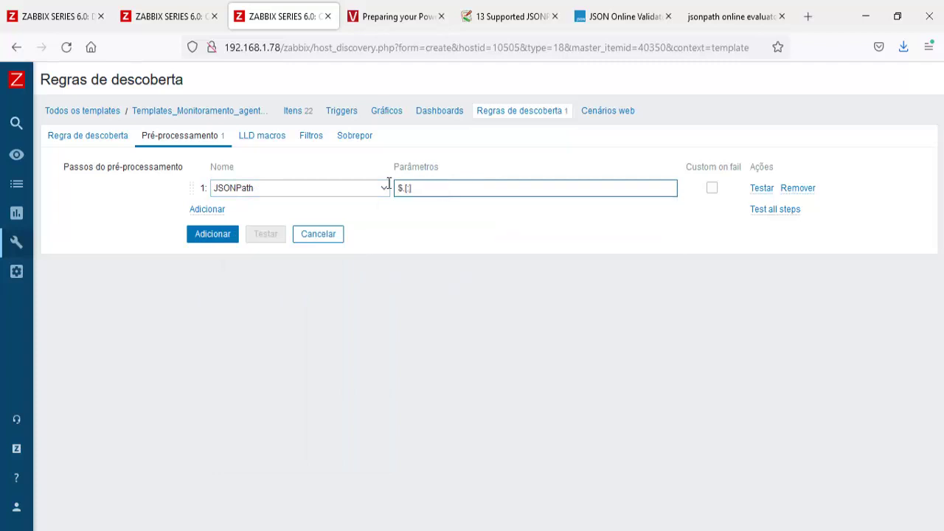
Enter {#ARMA_NAME} as the discovery rule's first LLD macro
click(267, 139)
click(272, 187)
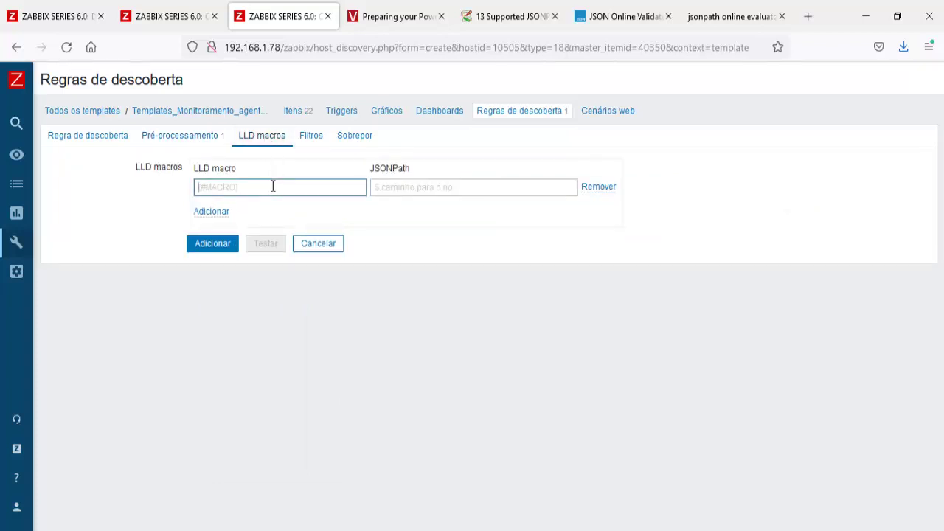
text({)
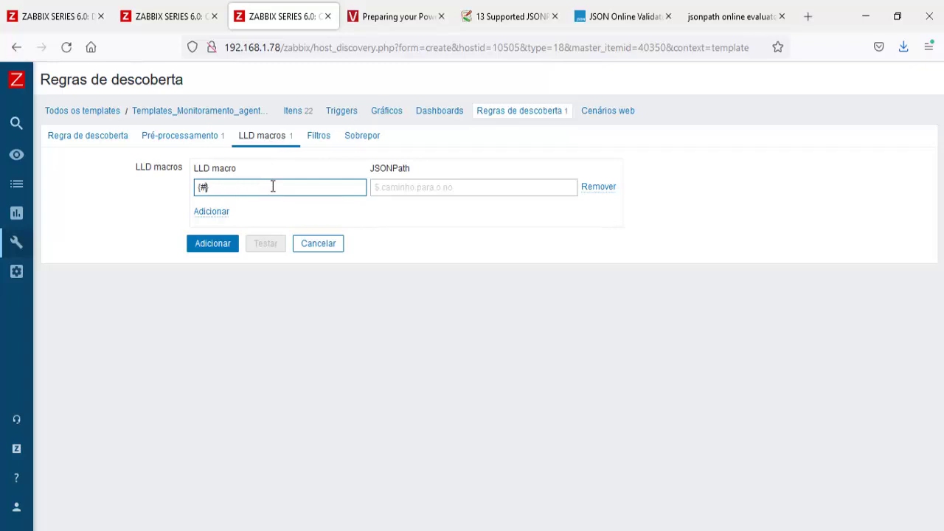
text(#ARM_NAME)
click(227, 190)
text(A)
Map {#ARMA_NAME} to the JSONPath $.Name, copying the field name from the storage item's latest value
click(377, 186)
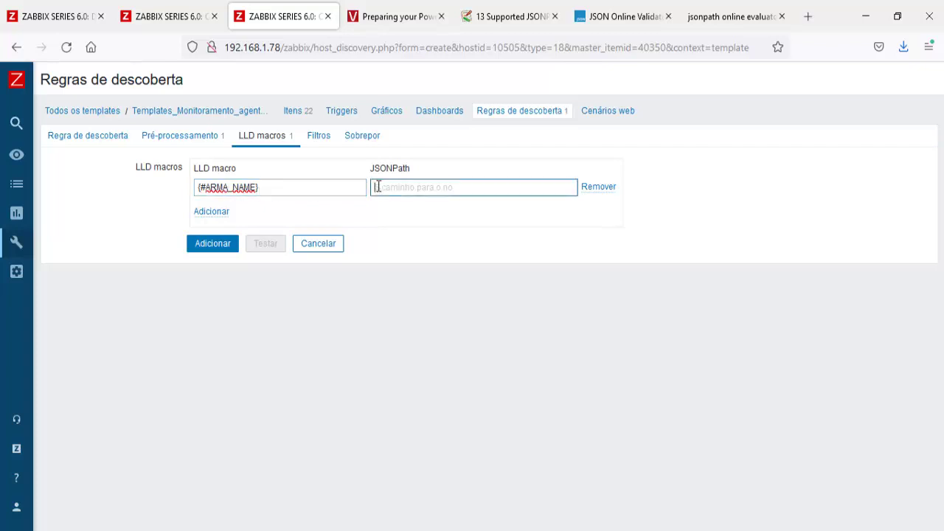
text($.Name)
click(52, 16)
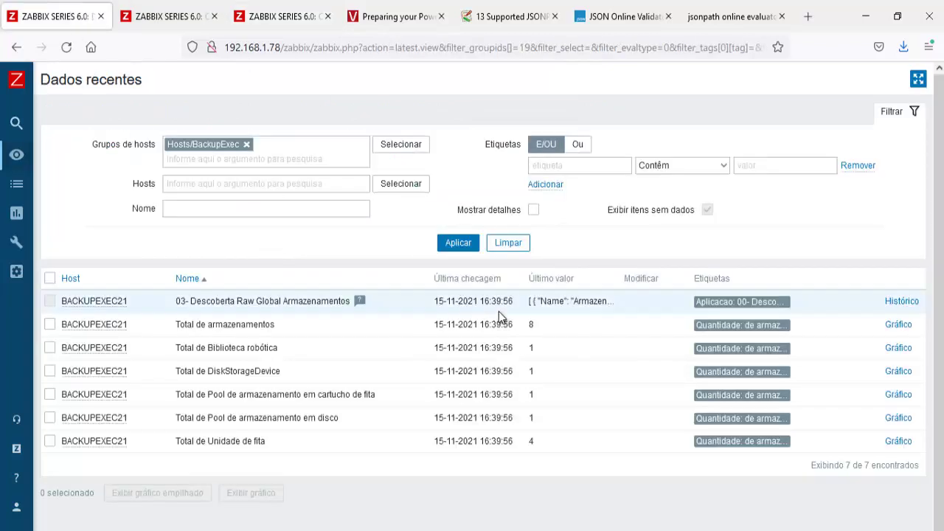
drag(562, 302, 541, 302)
right_click(541, 302)
click(549, 305)
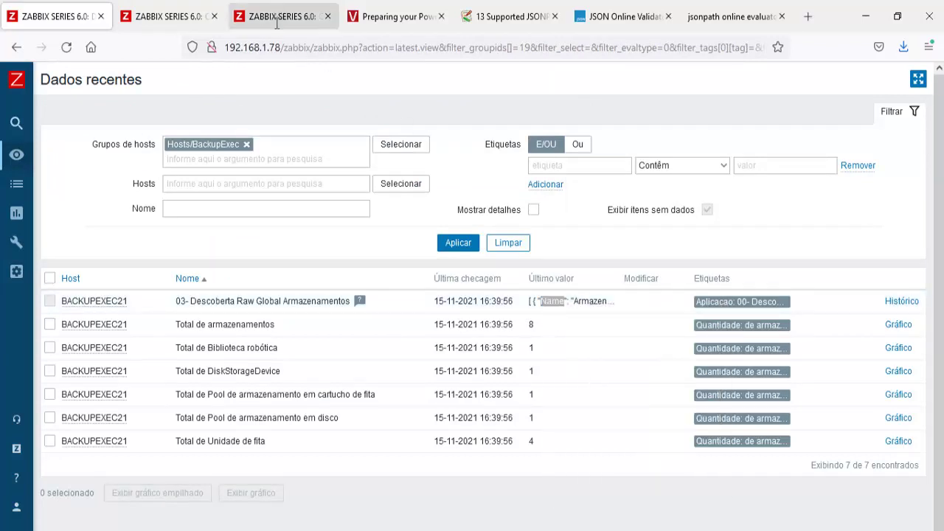
click(280, 17)
key(BackSpace)
key(BackSpace)
key(BackSpace)
key(ctrl+v)
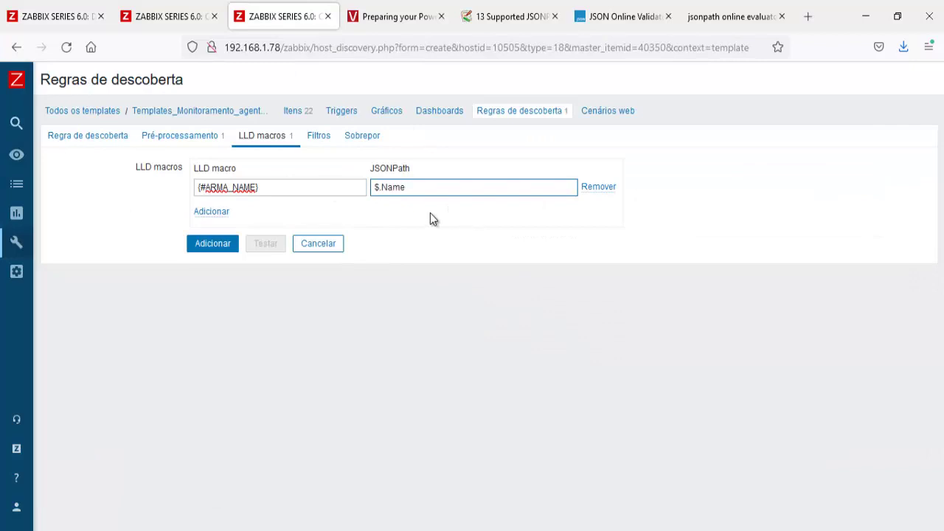
Add {#ARMA_ID} as the discovery rule's second LLD macro, reusing the text of the first macro
click(221, 213)
drag(294, 195, 115, 193)
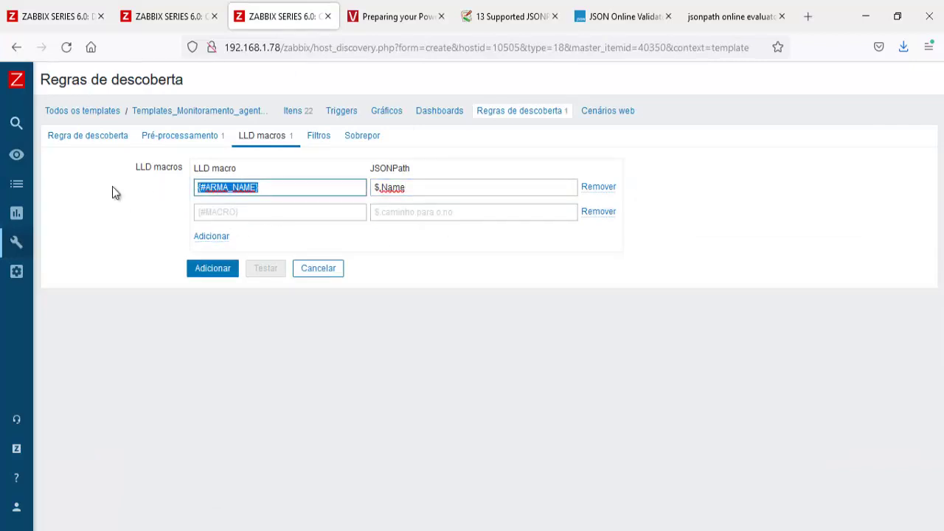
click(232, 214)
key(ctrl+v)
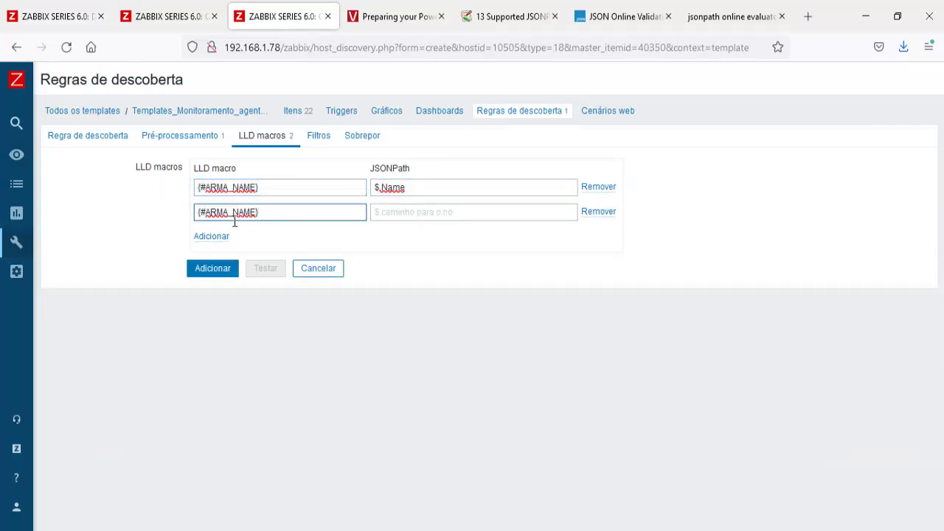
key(BackSpace)
key(BackSpace)
key(BackSpace)
key(BackSpace)
key(BackSpace)
text(ID})
Map {#ARMA_ID} to the JSONPath $.Id, copying the field name from the storage item's history
click(394, 214)
text($)
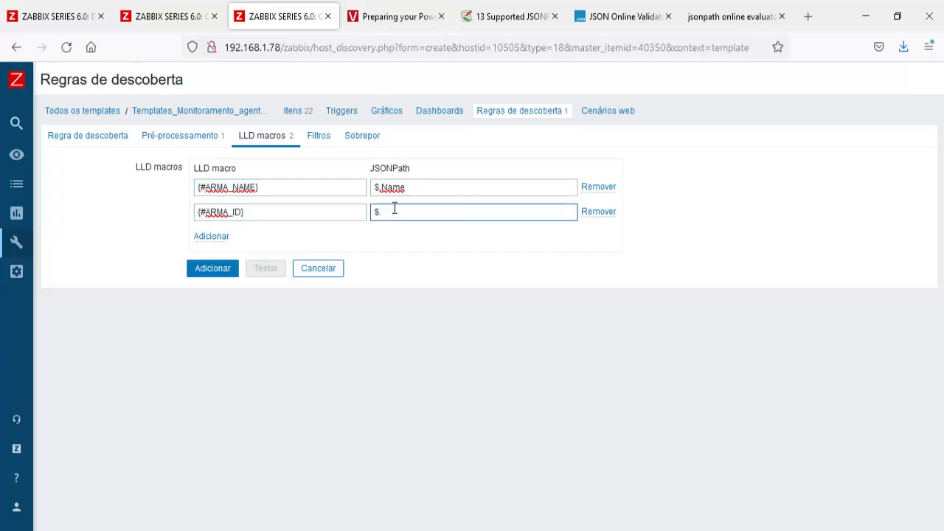
text(.)
click(80, 18)
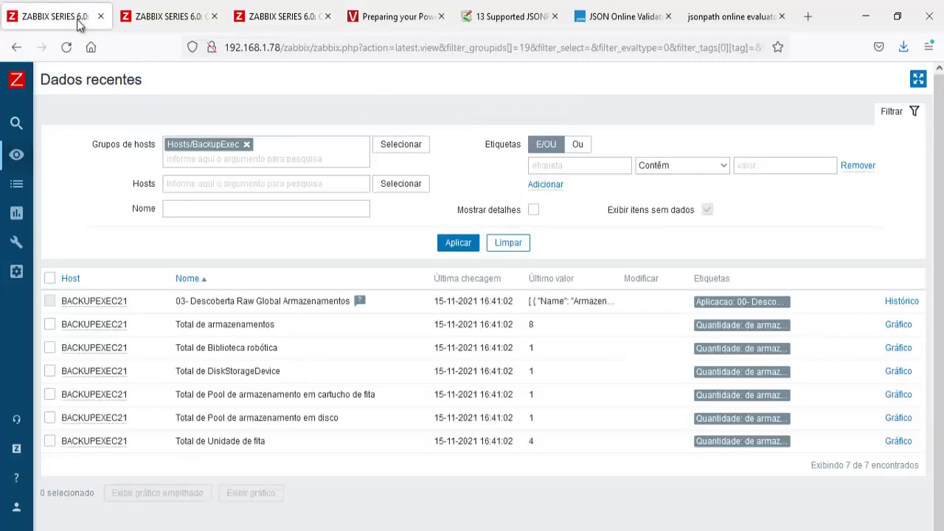
click(896, 302)
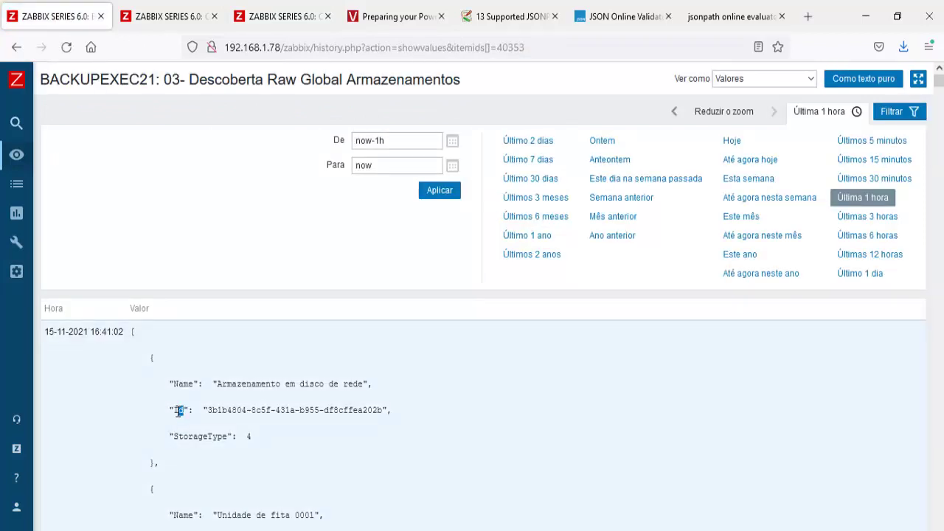
right_click(178, 409)
click(194, 229)
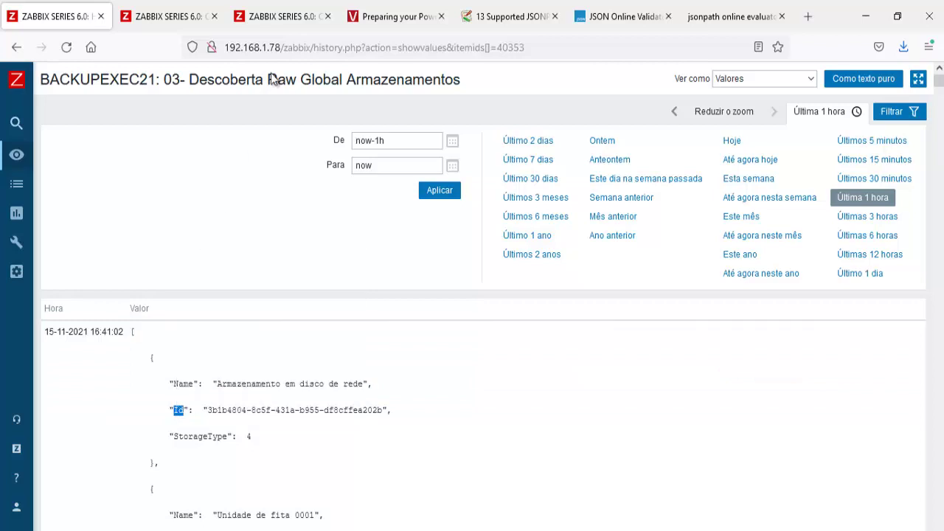
click(278, 17)
key(ctrl+v)
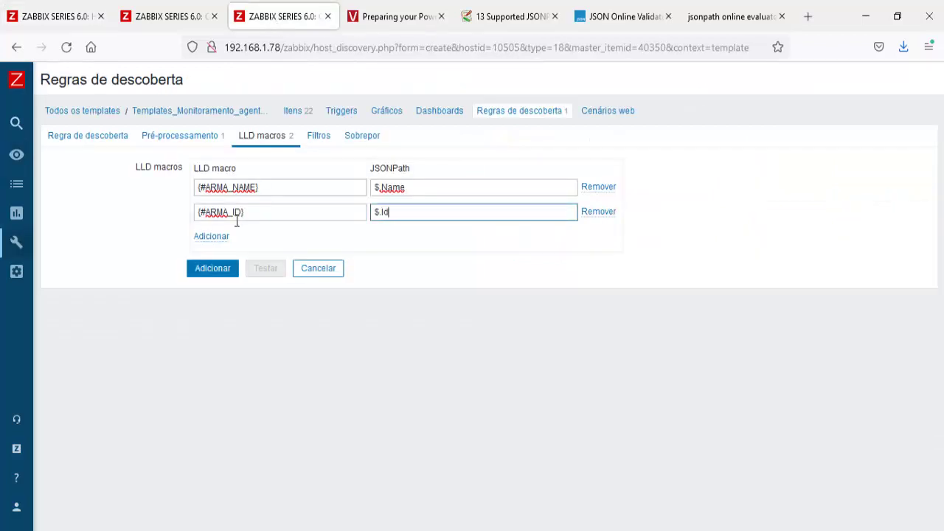
Add {#ARMA_TYPE} as the discovery rule's third LLD macro
triple_click(193, 212)
click(211, 238)
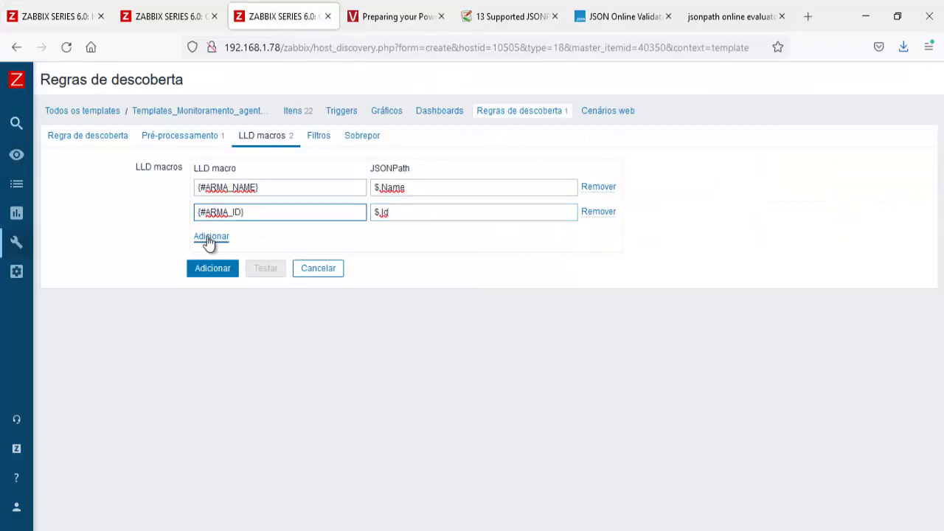
click(251, 236)
key(ctrl+v)
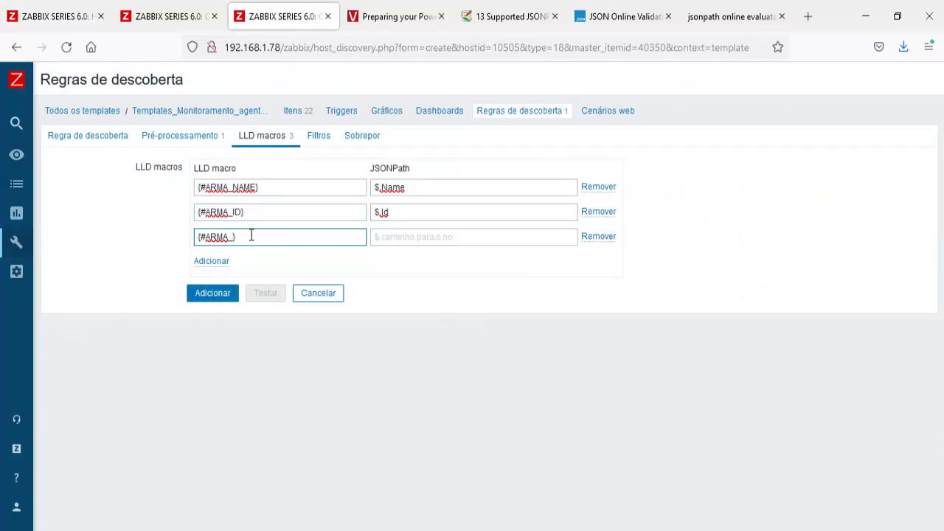
key(BackSpace)
key(BackSpace)
text(PE})
Map {#ARMA_TYPE} to the JSONPath $.StorageType, copying the field name from the storage item's history, and save the discovery rule
click(432, 244)
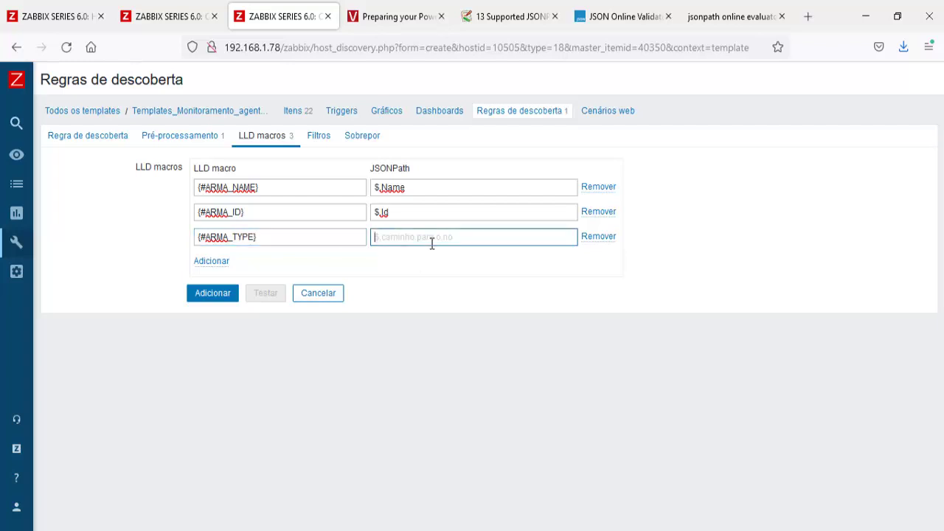
text($.)
click(44, 15)
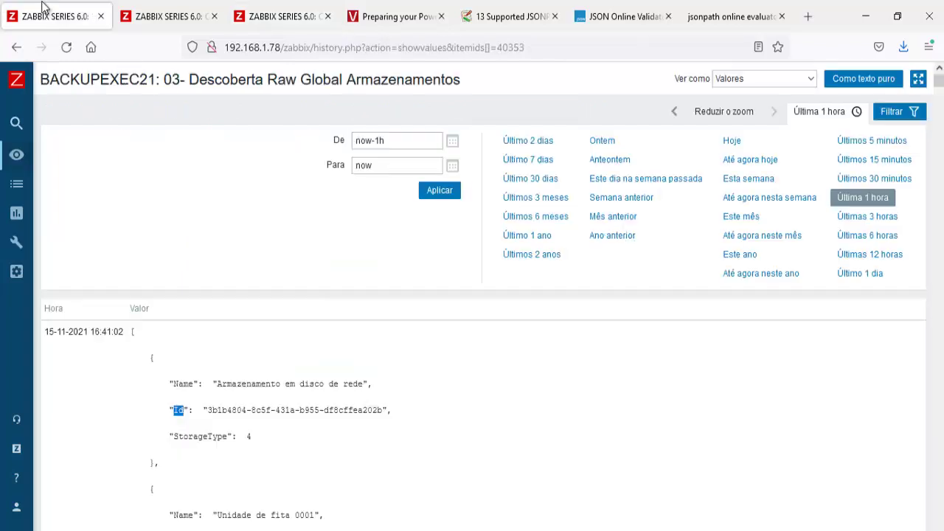
drag(226, 436, 174, 437)
right_click(175, 437)
click(197, 258)
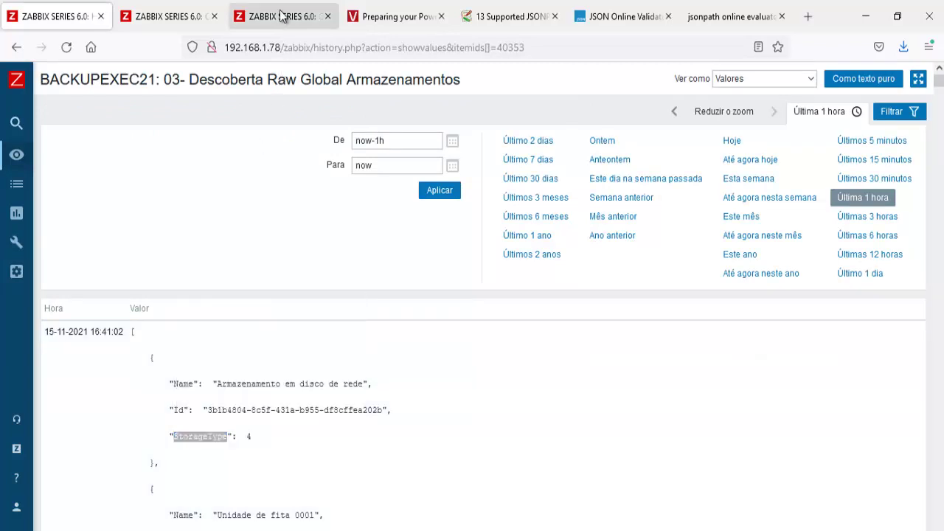
click(288, 16)
text(.)
key(ctrl+v)
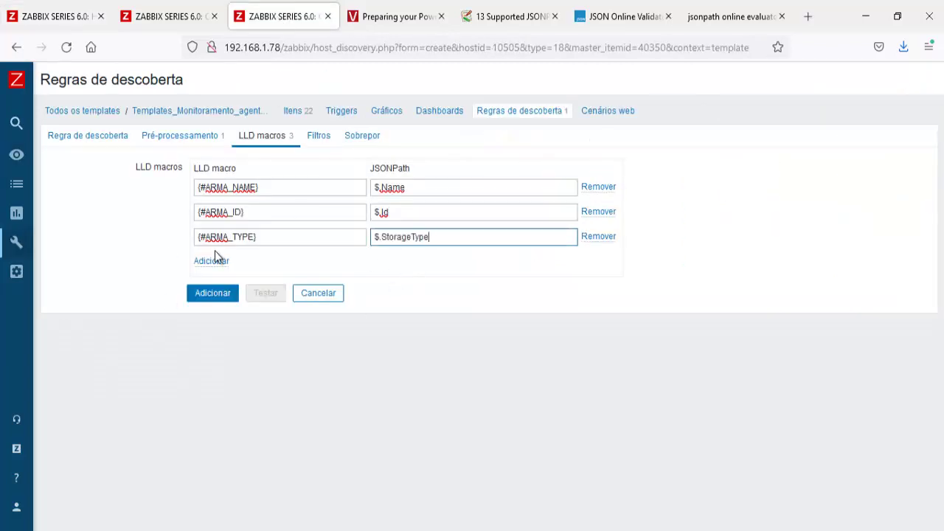
click(221, 294)
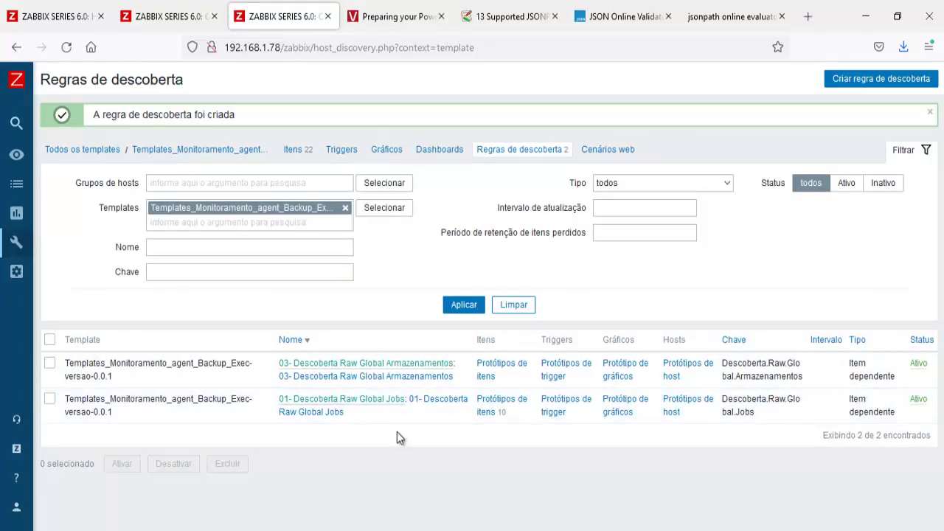
Start an item prototype for 03- Descoberta Raw Global Armazenamentos, named 00- Descoberta global armazenamento, with type Agente Zabbix (ativo)
click(487, 375)
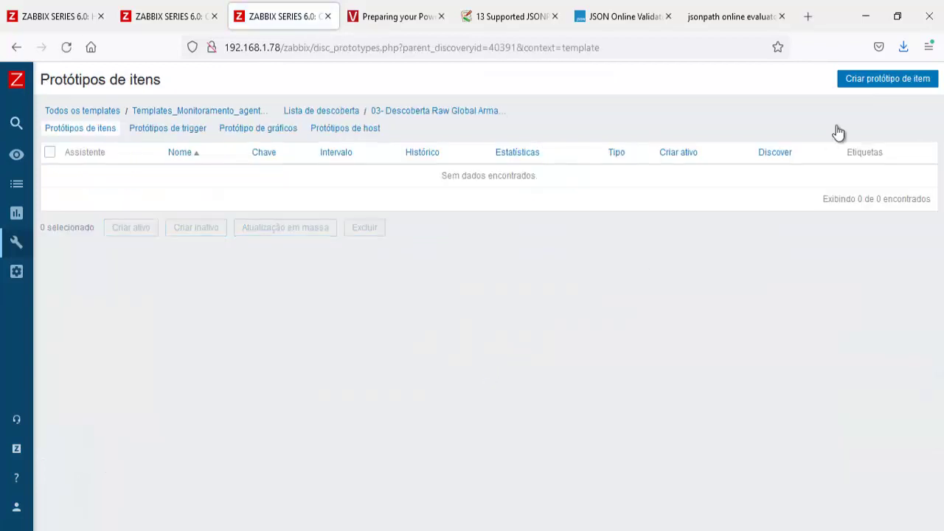
click(872, 79)
text(00-)
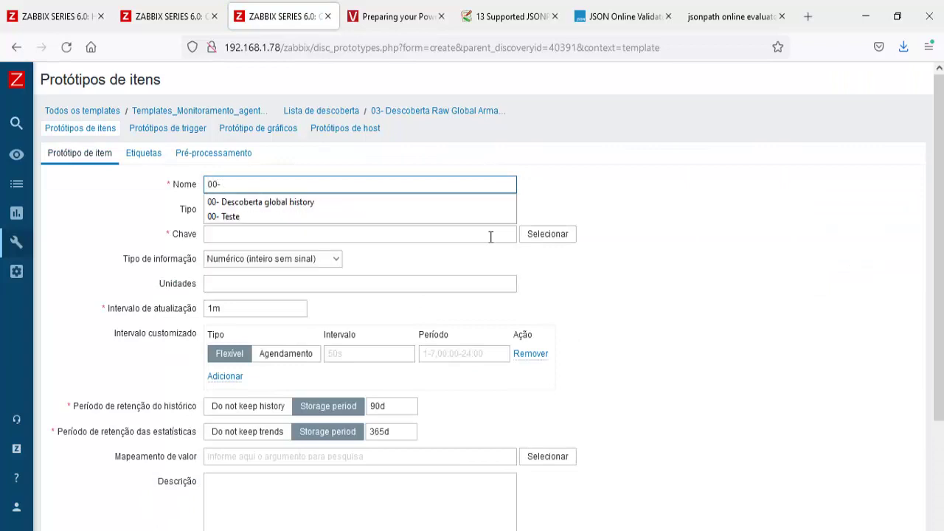
key(Down)
key(Up)
key(Down)
key(Return)
key(BackSpace)
key(BackSpace)
key(BackSpace)
key(BackSpace)
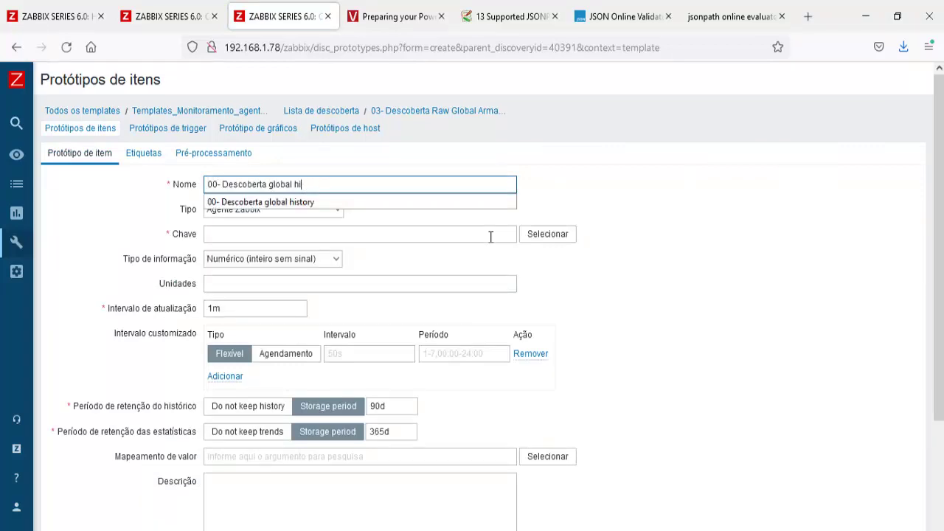
text(armazenamento)
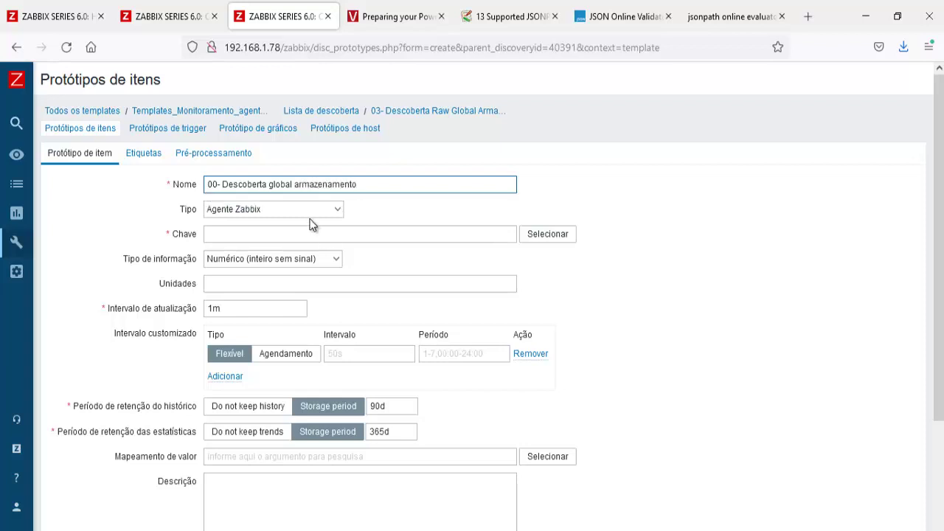
click(305, 211)
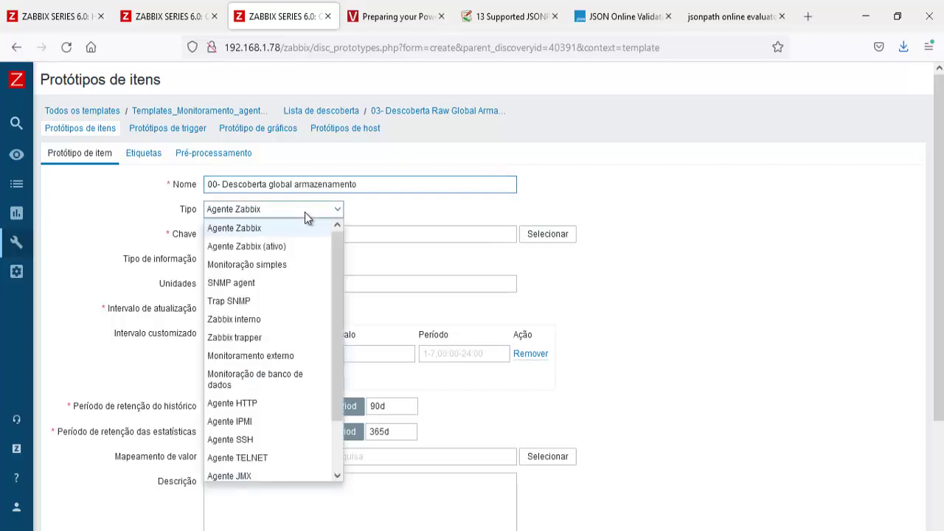
click(274, 248)
Set the item prototype's key to backupexec[ARMAZENAMENTO,"{#JOBID}"], adapting the suggested HISTORY key
click(282, 237)
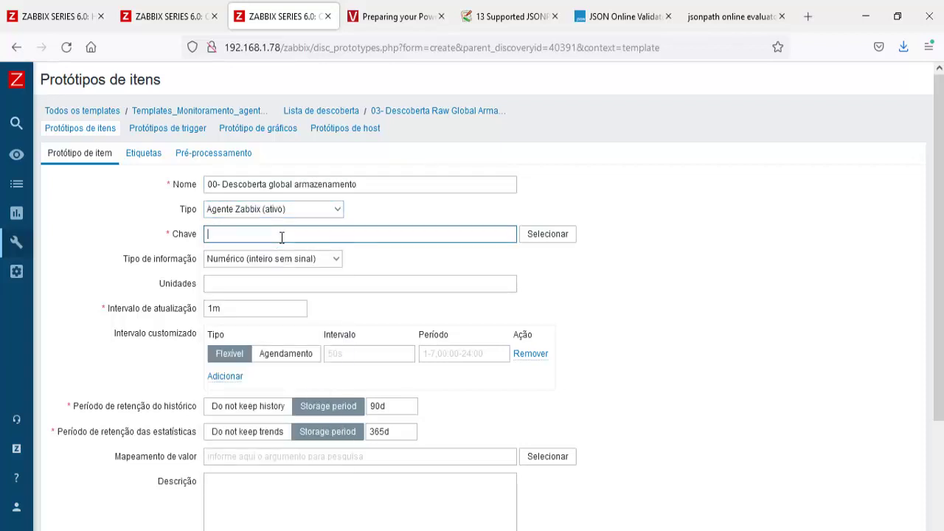
click(282, 237)
text(b)
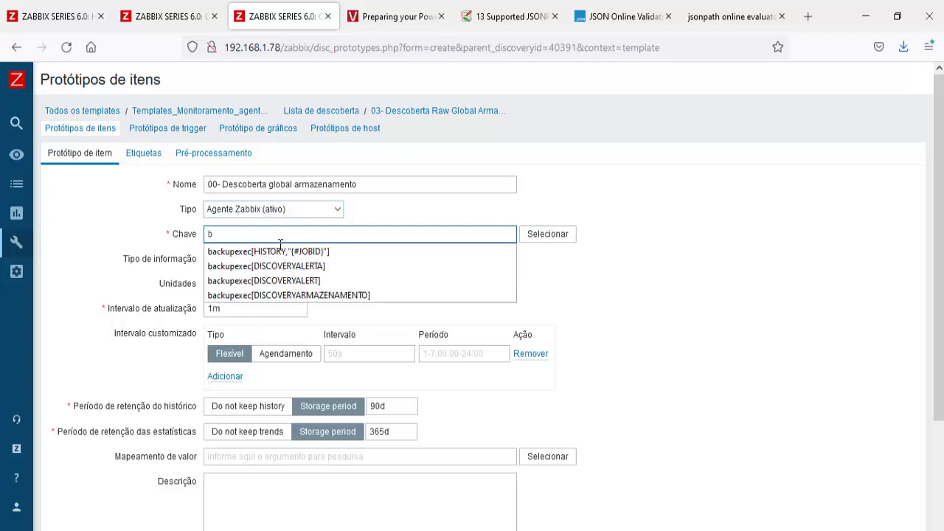
click(295, 251)
click(289, 233)
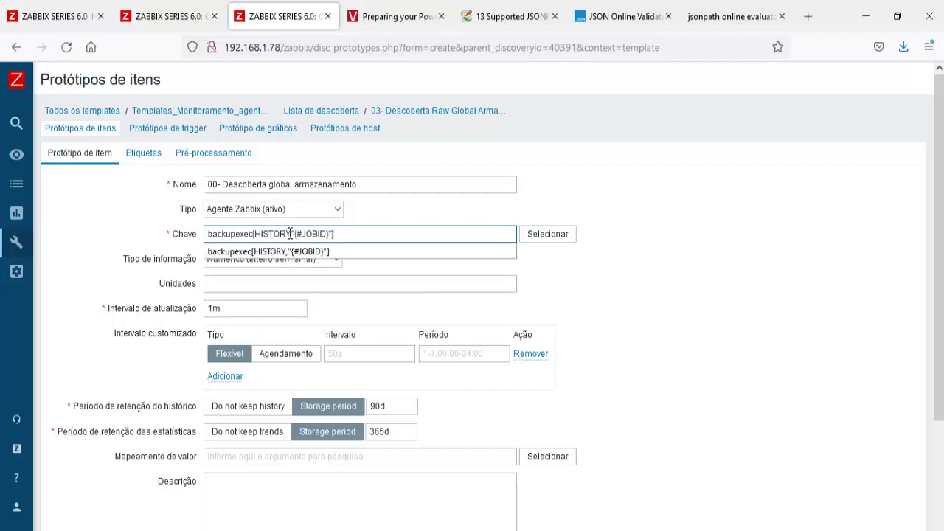
key(BackSpace)
key(BackSpace)
key(BackSpace)
key(BackSpace)
key(BackSpace)
key(BackSpace)
key(BackSpace)
text(ARMA)
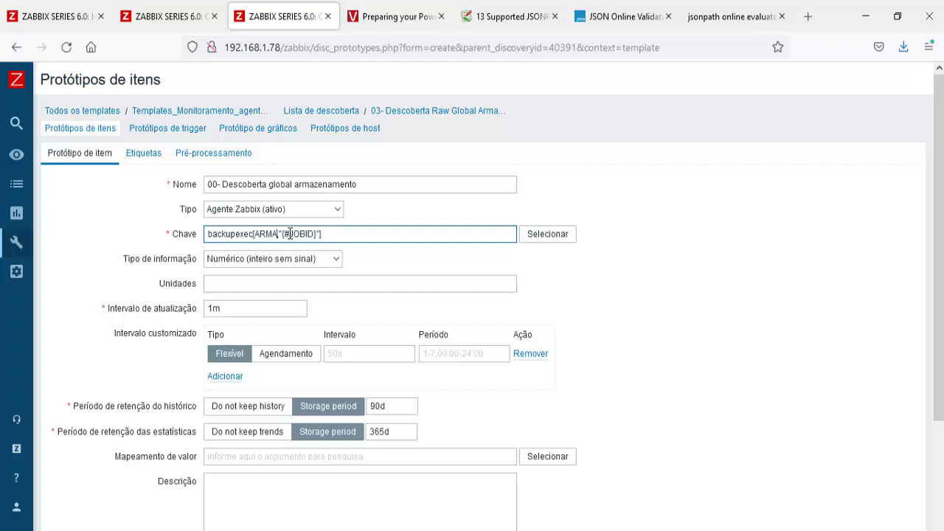
text(ZENAMENTO)
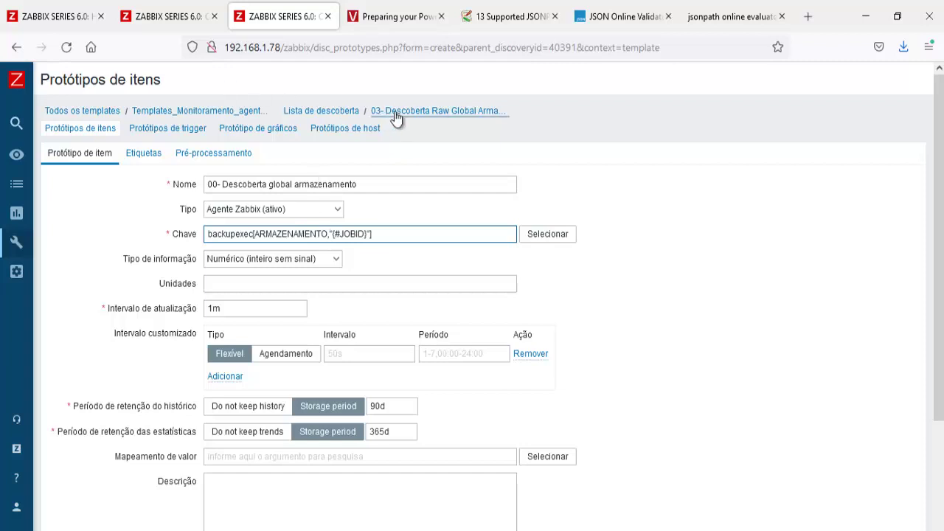
Open the storage discovery rule's LLD macros in a separate browser tab and copy the {#ARMA_ID} macro
middle_click(420, 117)
click(350, 22)
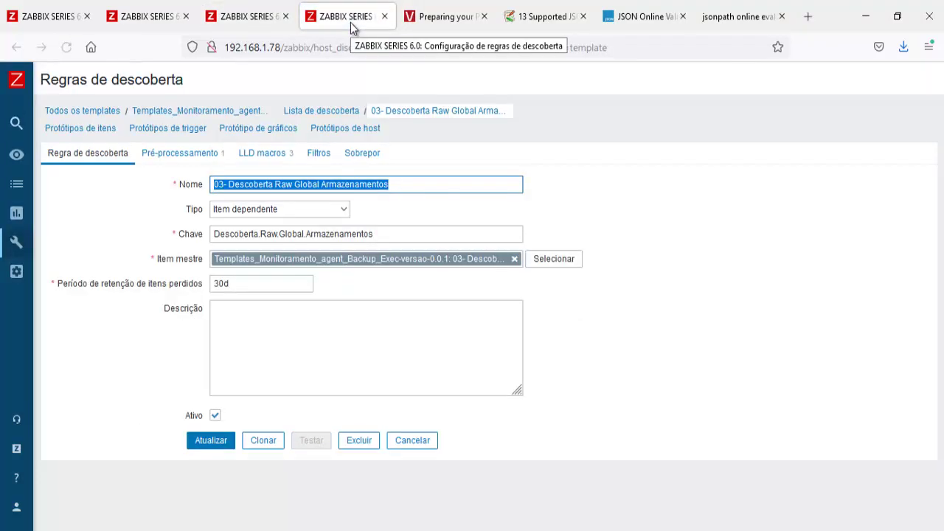
click(287, 153)
drag(282, 231, 133, 242)
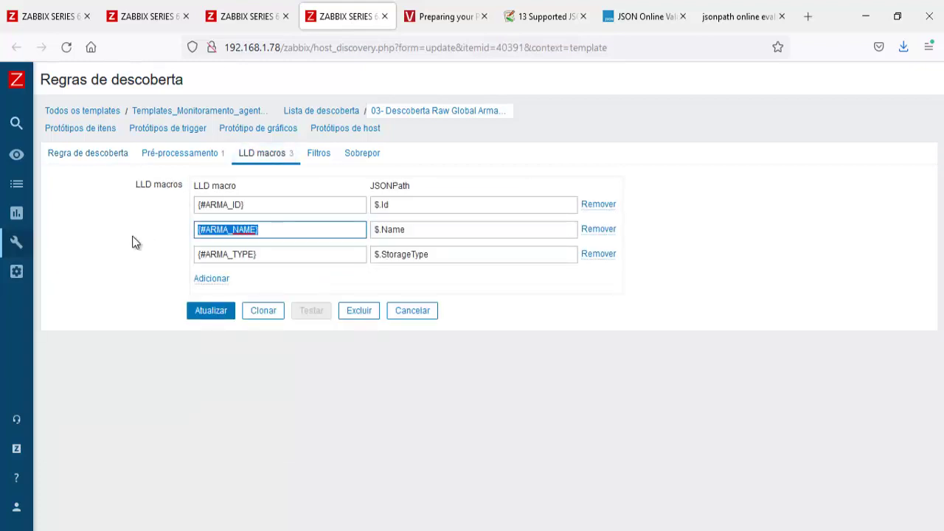
drag(279, 206, 149, 213)
key(ctrl+c)
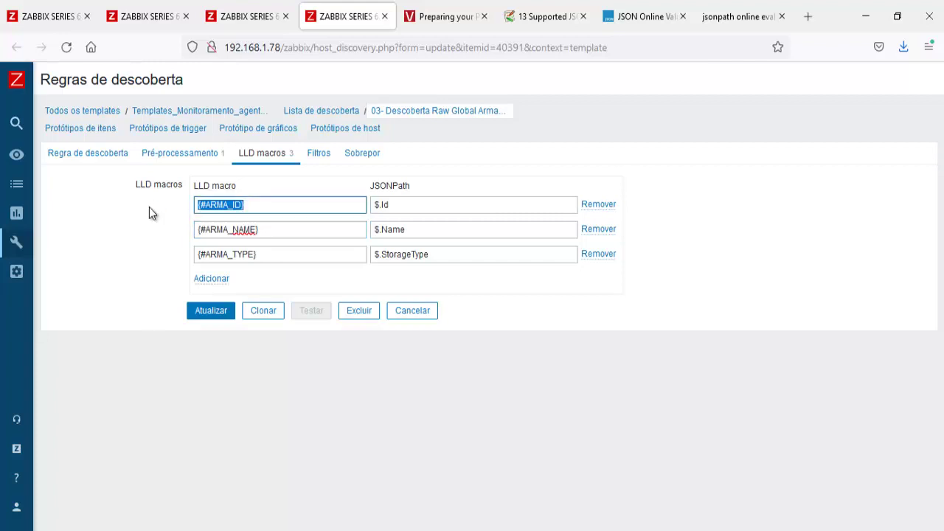
Replace {#JOBID} with {#ARMA_ID} in the item prototype's key and set its information type to Texto
click(241, 23)
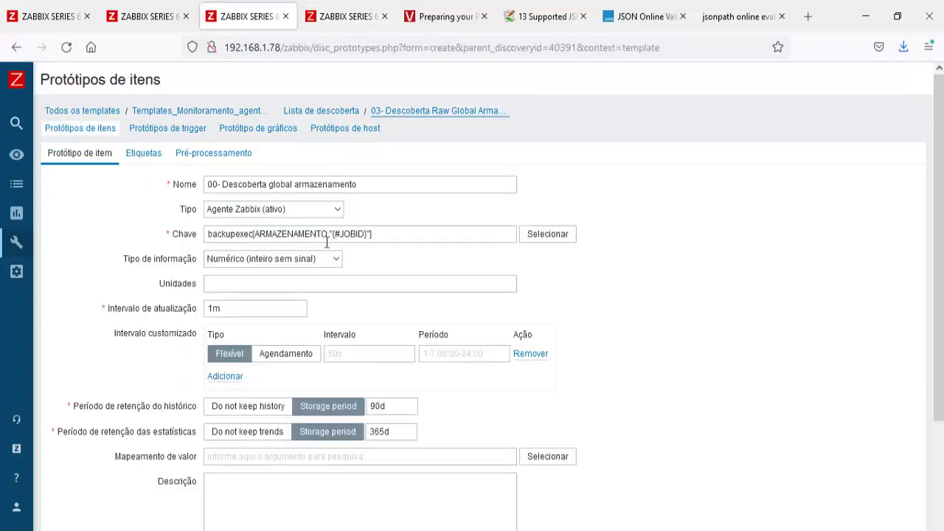
click(369, 235)
key(BackSpace)
key(BackSpace)
key(BackSpace)
key(BackSpace)
key(BackSpace)
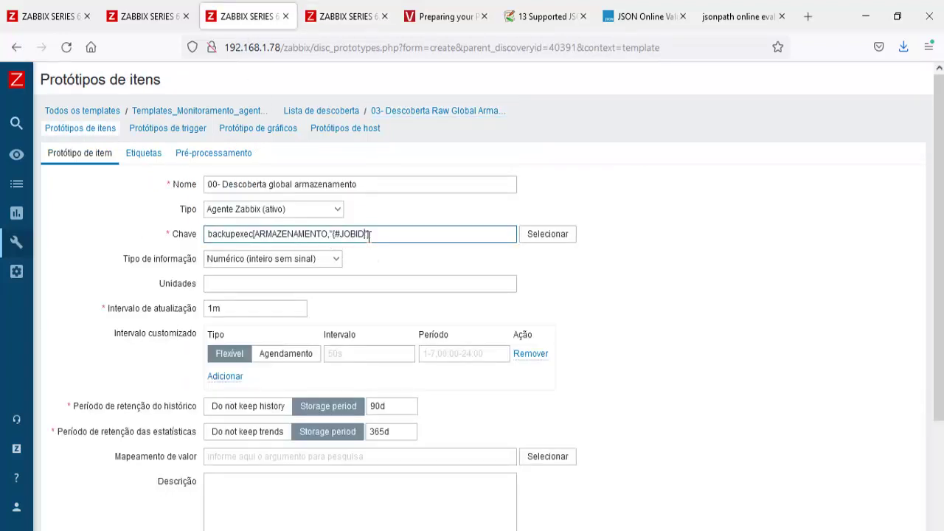
key(BackSpace)
key(BackSpace)
key(BackSpace)
key(ctrl+v)
click(272, 259)
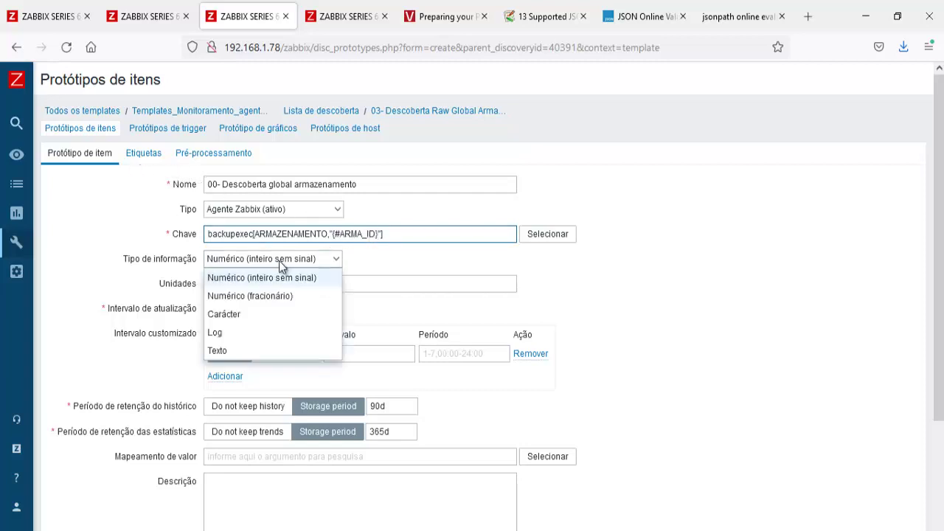
click(235, 351)
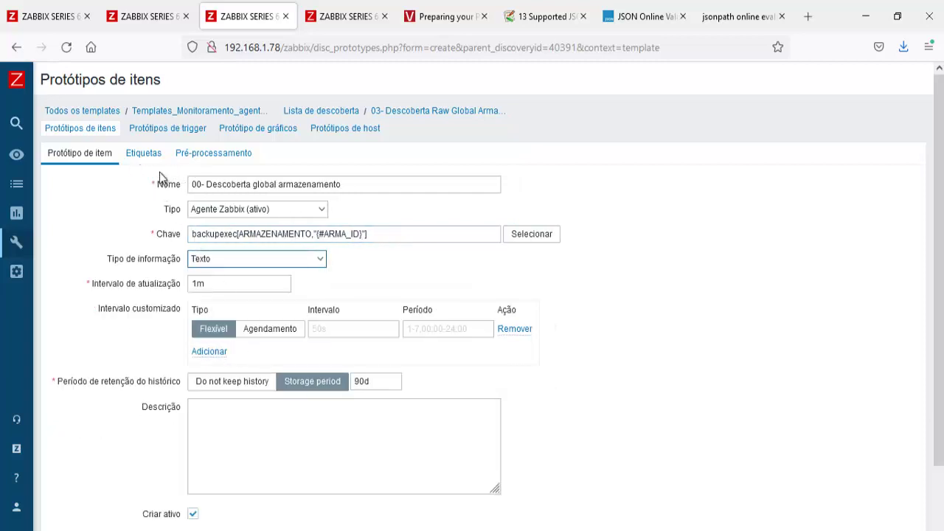
Tag the item prototype with the name Informacoes do armazenamento and the value {#ARMA_NAME}, copied from the discovery rule's LLD macros
click(143, 154)
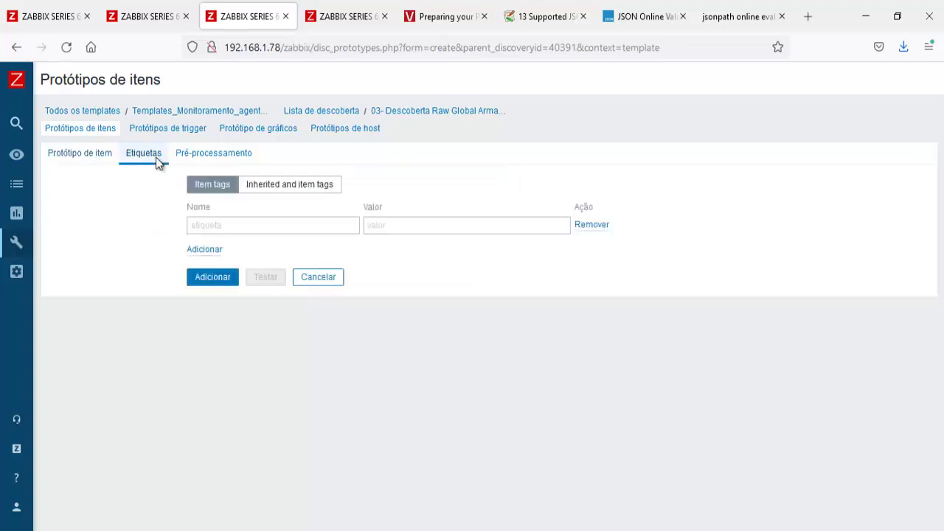
click(261, 221)
text(Informac)
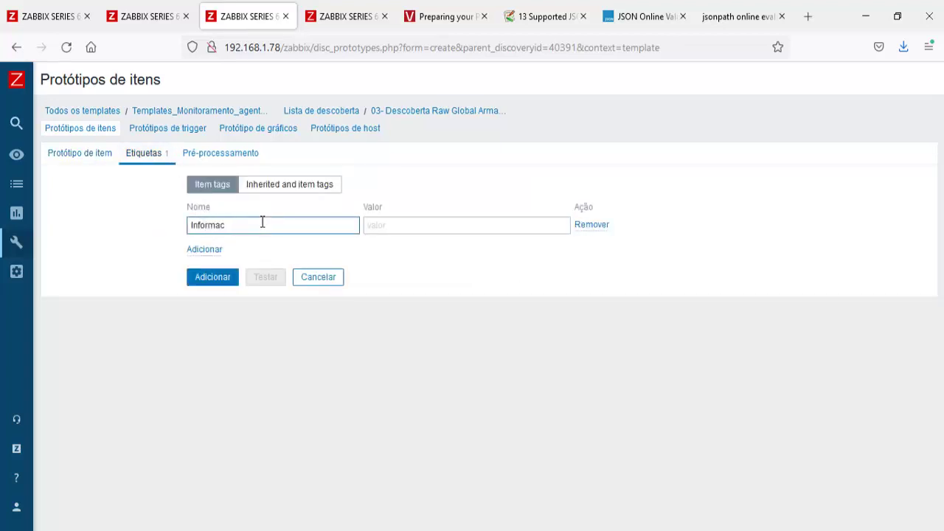
text(oes do armazenamento)
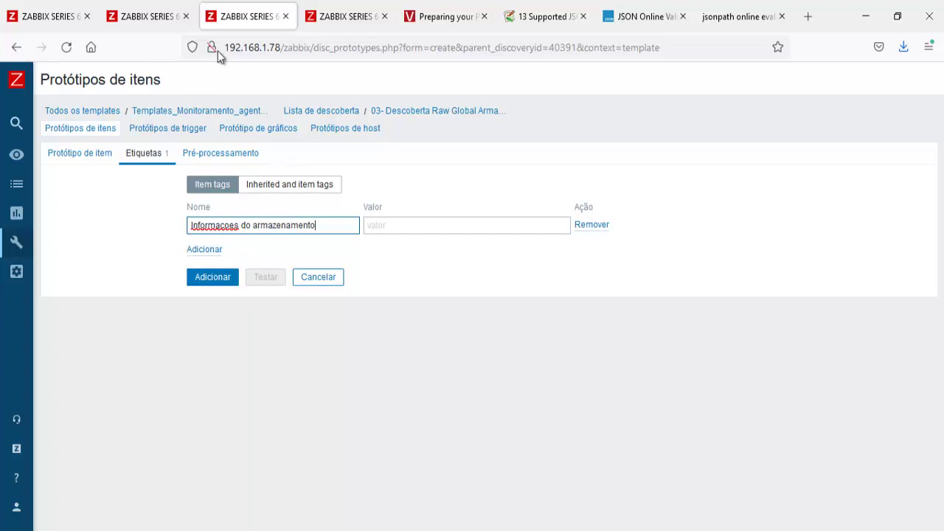
key(ctrl+Tab)
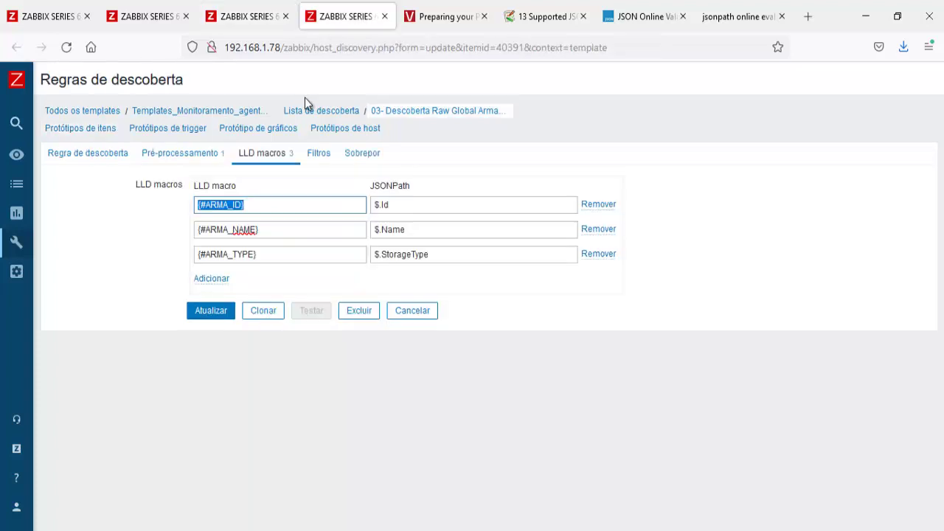
drag(278, 225, 141, 228)
key(ctrl+c)
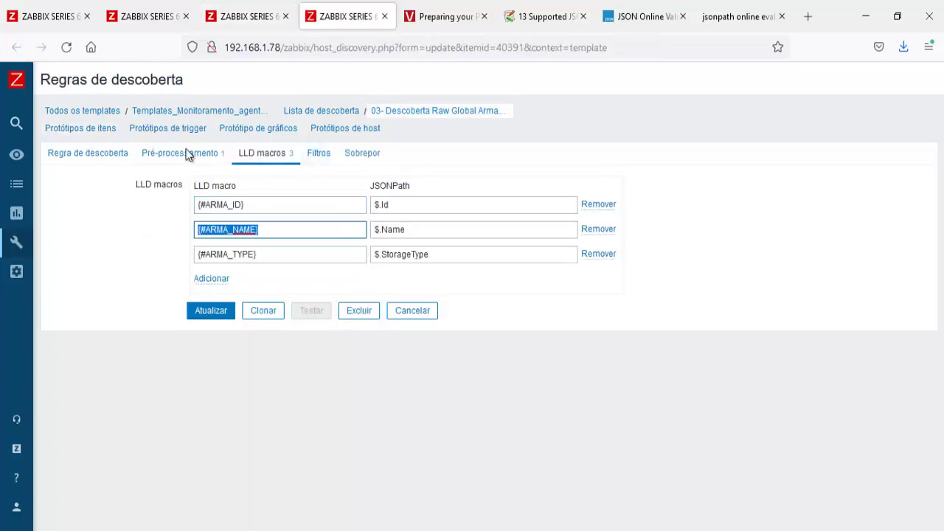
click(233, 23)
click(406, 222)
key(ctrl+v)
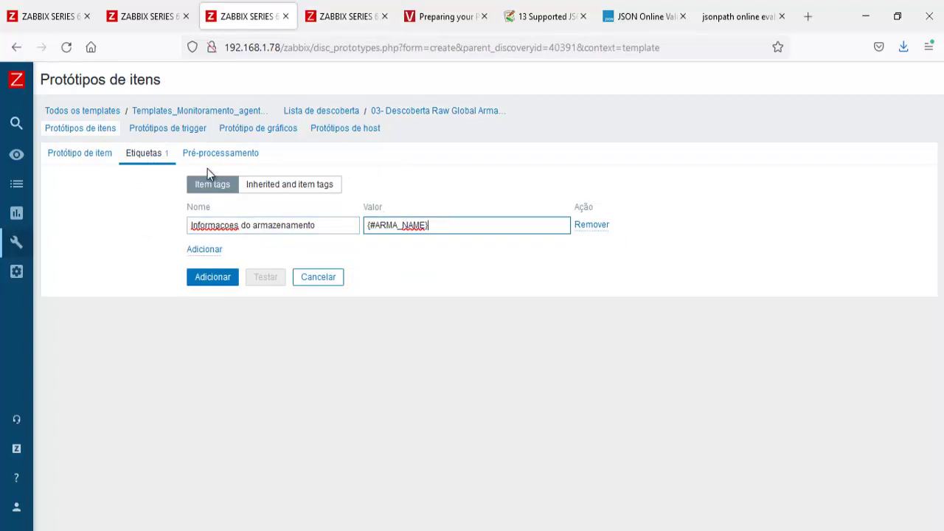
Review the main settings of the item prototype 00- Descoberta global armazenamento and add it to the discovery rule
click(85, 162)
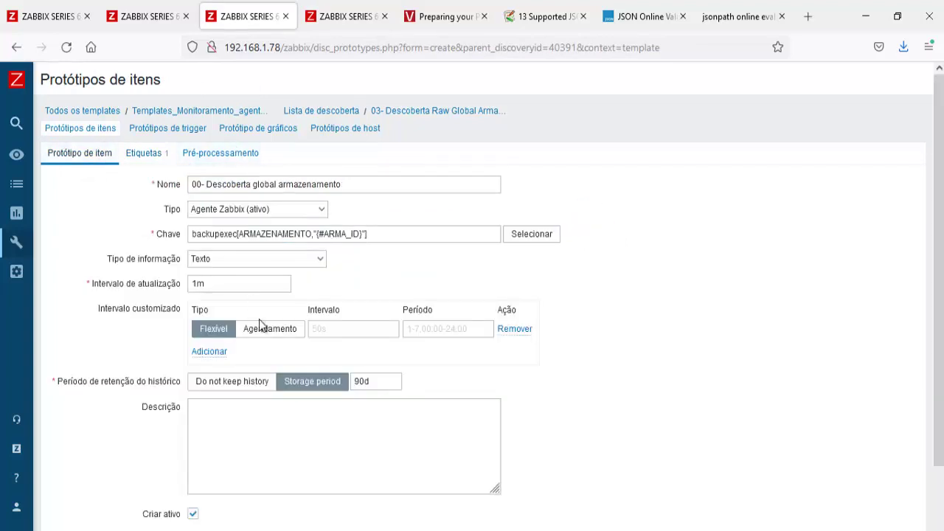
scroll(259, 319, down, 3)
scroll(260, 320, up, 3)
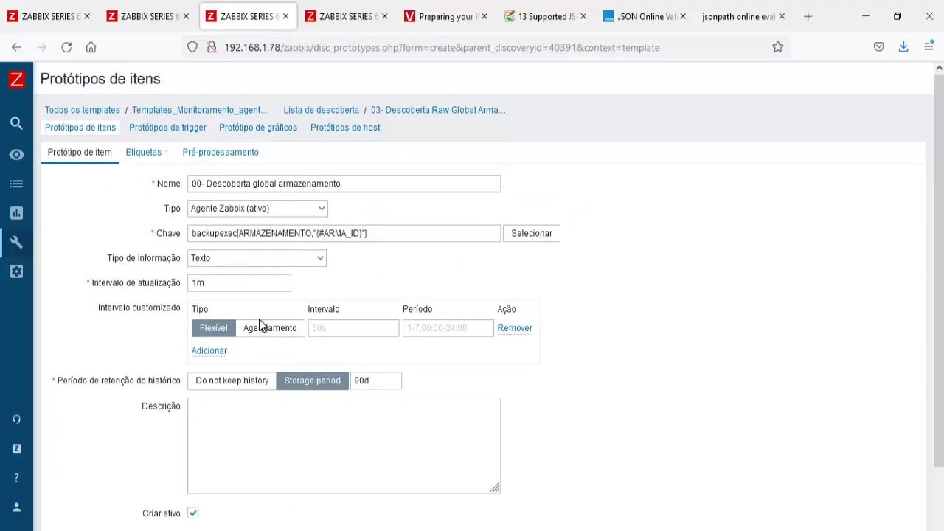
scroll(244, 442, down, 3)
click(203, 471)
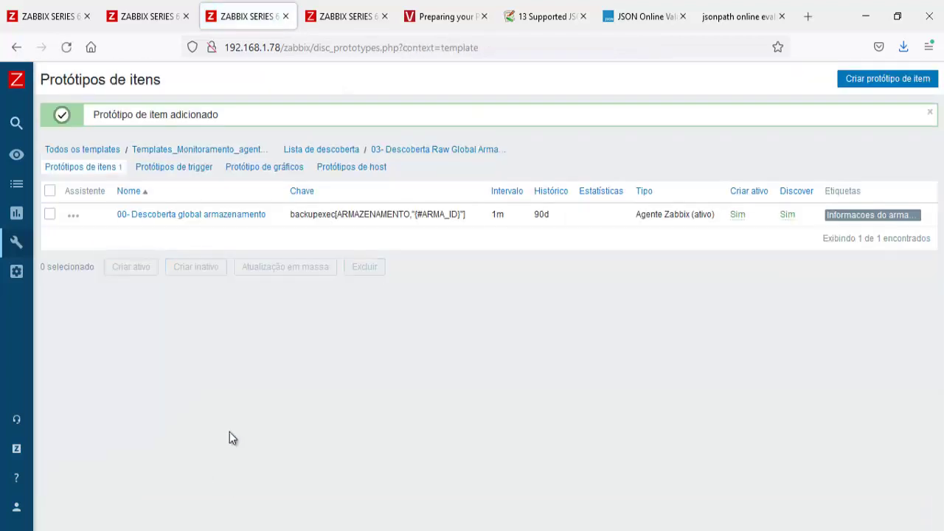
Add the {#ARMA_TYPE} macro, copied from the LLD macros, as a filter condition on the 03- Descoberta Raw Global Armazenamentos rule
click(434, 151)
click(317, 154)
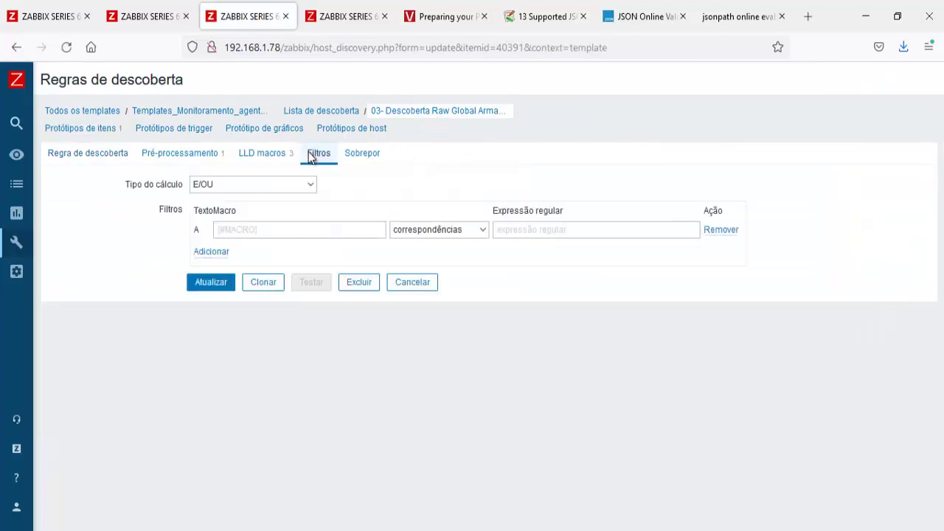
key(ctrl+Tab)
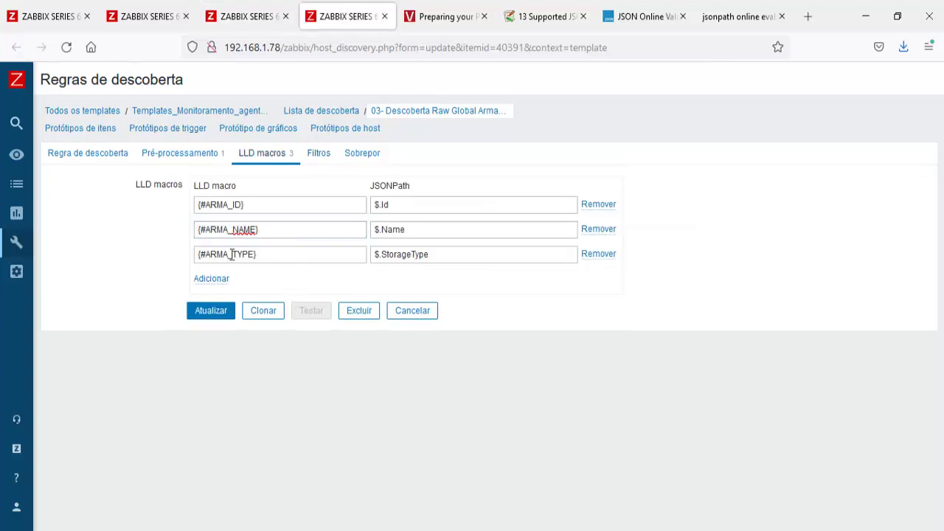
drag(232, 254, 144, 261)
key(ctrl+c)
click(251, 7)
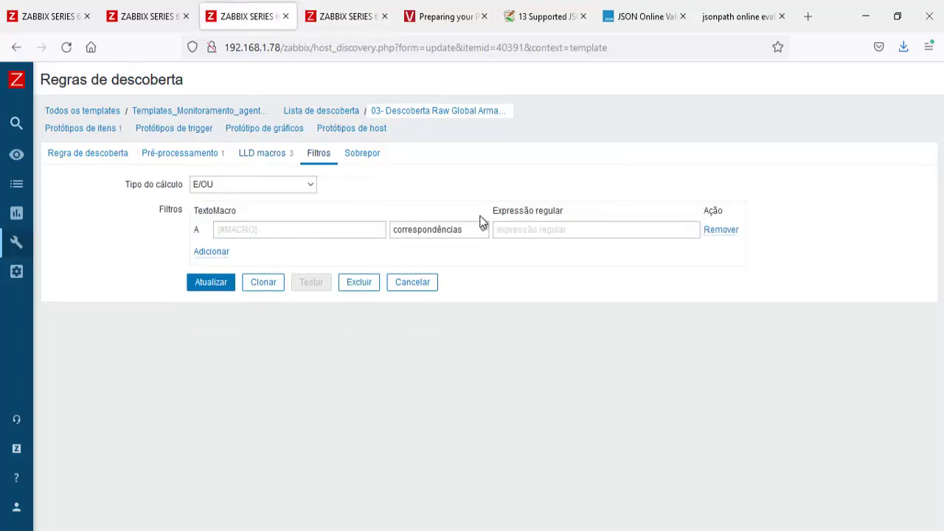
click(247, 225)
key(ctrl+v)
click(552, 236)
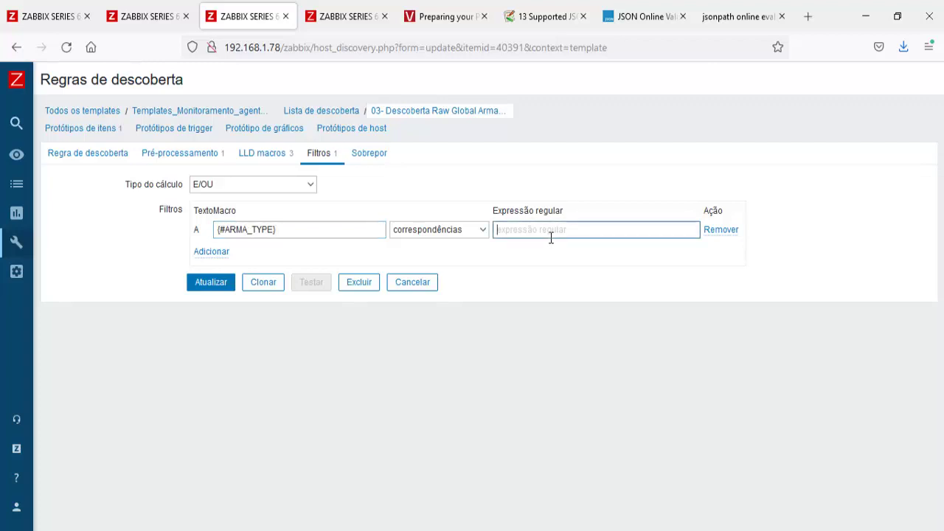
Look up the StorageType of Armazenamento em disco de rede in the collected history and try to copy its value
click(33, 17)
scroll(397, 374, down, 2)
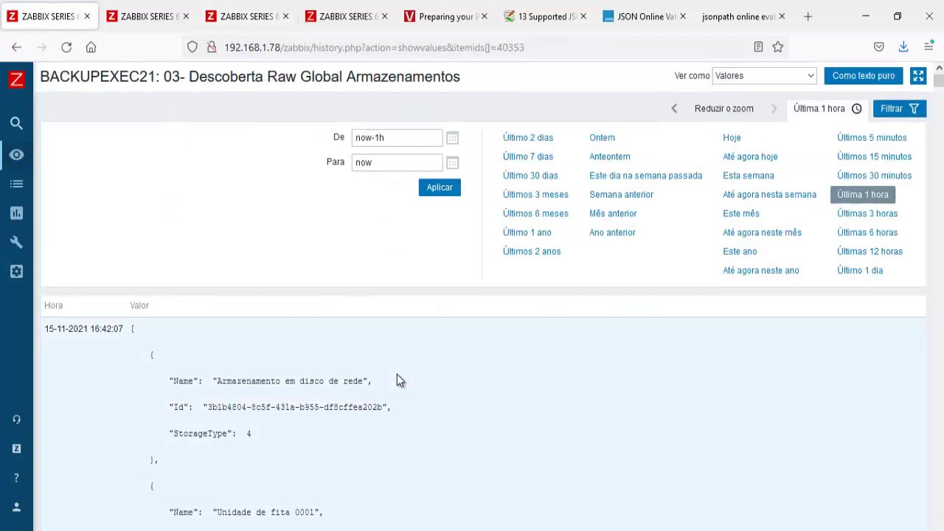
double_click(249, 376)
right_click(248, 375)
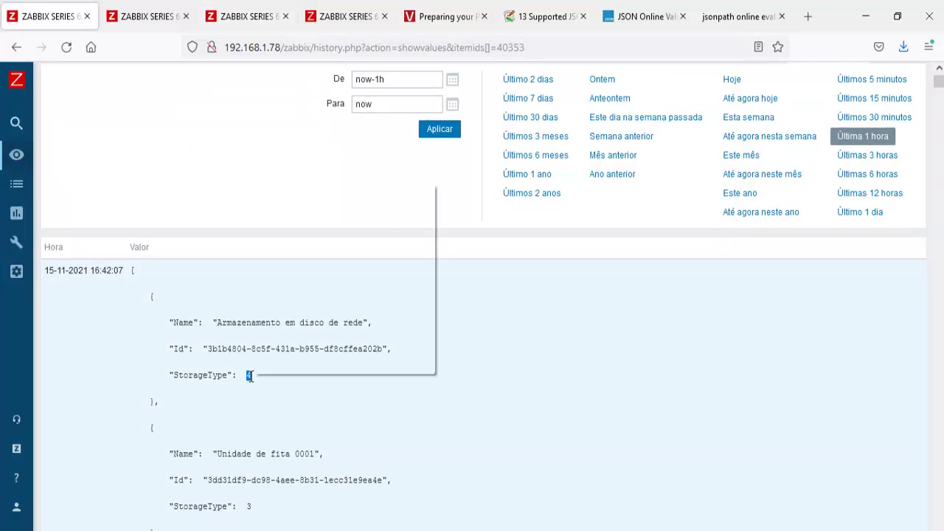
click(291, 194)
click(247, 22)
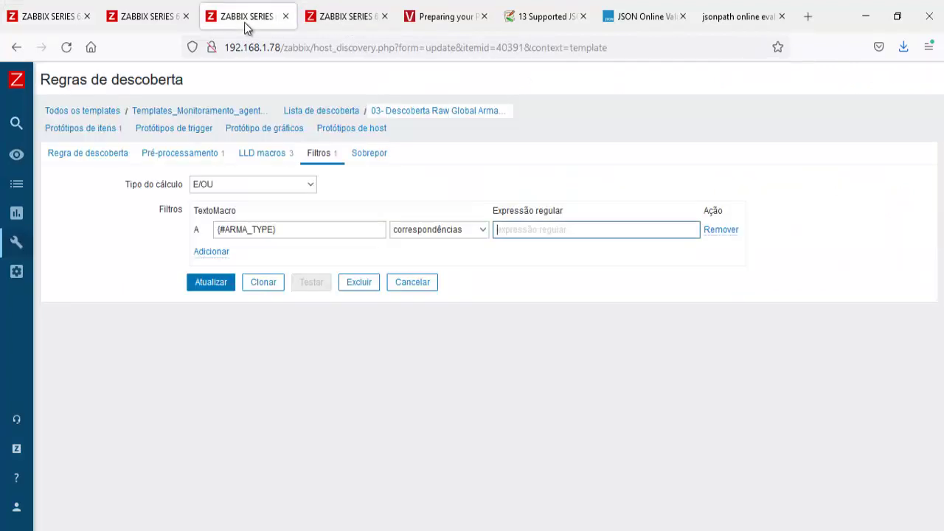
Enter ^()$ as the filter's regular expression and paste the copied content inside the parentheses, followed by a | separator
text(~)
key(BackSpace)
text(^()$)
key(Left)
key(Left)
key(ctrl+v)
text(|)
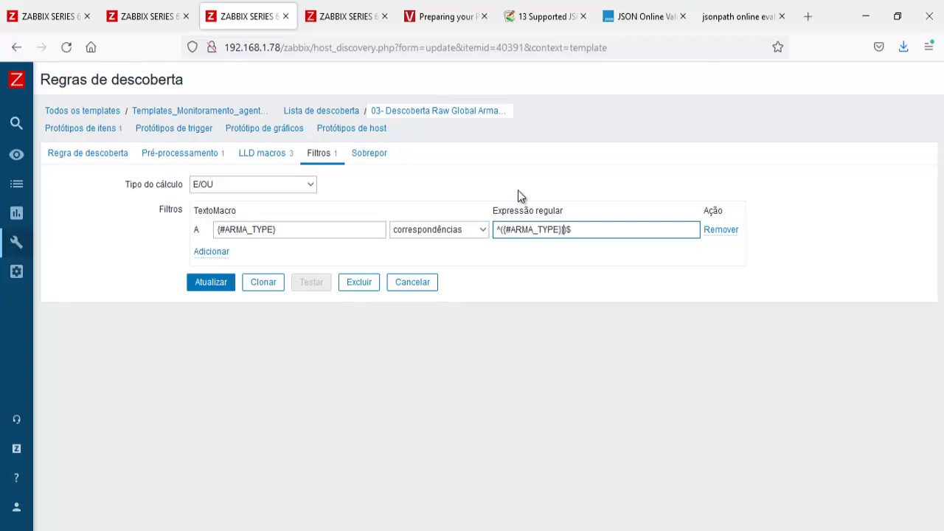
Replace the wrongly pasted {#ARMA_TYPE} macro in the regular expression with storage type 4, giving ^(4|)$
key(BackSpace)
key(BackSpace)
key(BackSpace)
key(BackSpace)
key(BackSpace)
key(BackSpace)
key(BackSpace)
key(BackSpace)
key(BackSpace)
key(BackSpace)
key(BackSpace)
key(BackSpace)
key(BackSpace)
click(48, 16)
click(247, 16)
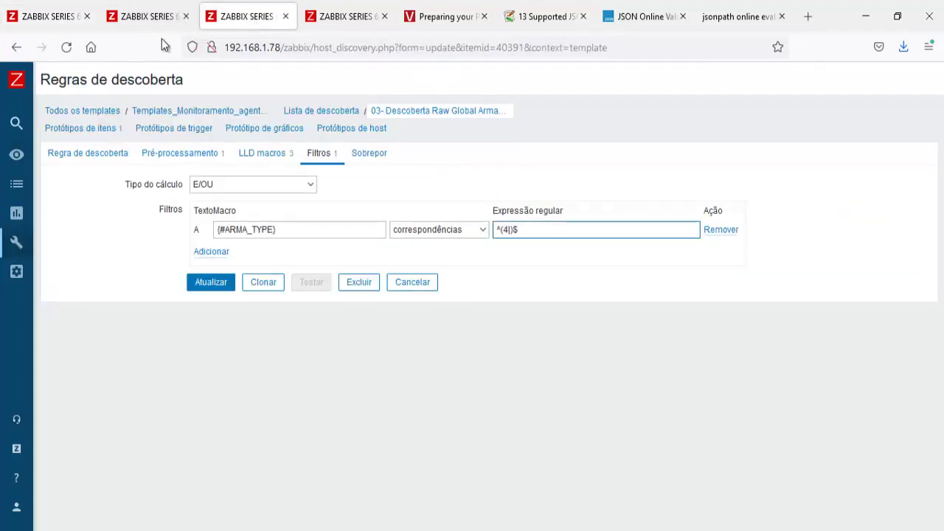
Check the tape drives' StorageType in the history and extend the filter's regular expression to ^(4|3)$
click(47, 16)
scroll(295, 361, down, 3)
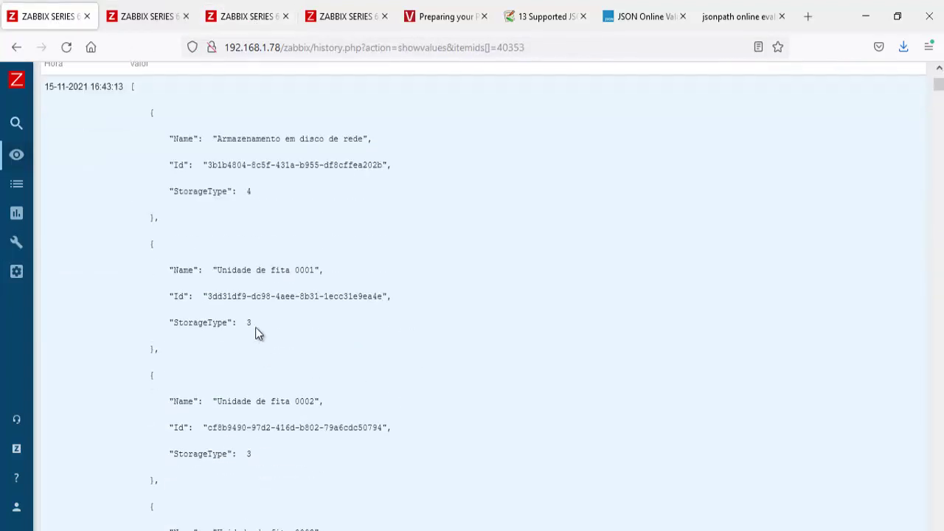
click(247, 16)
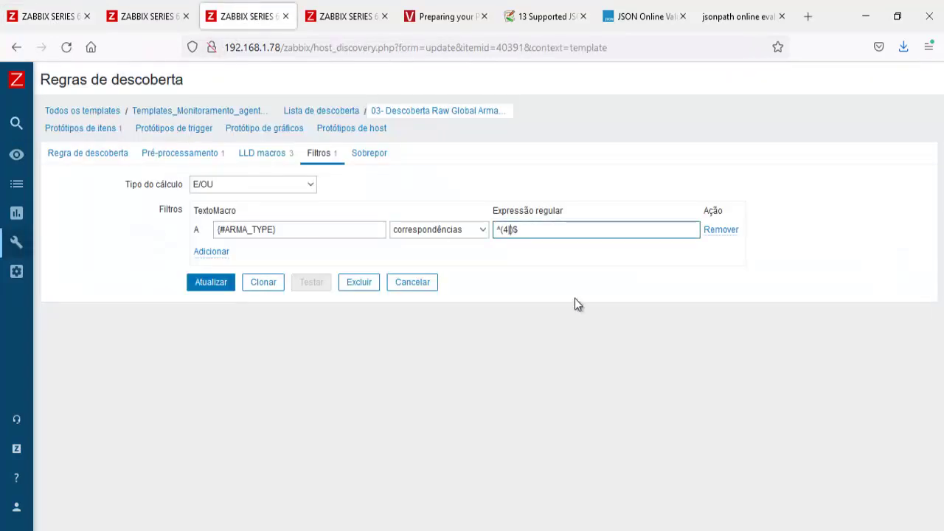
text(3)
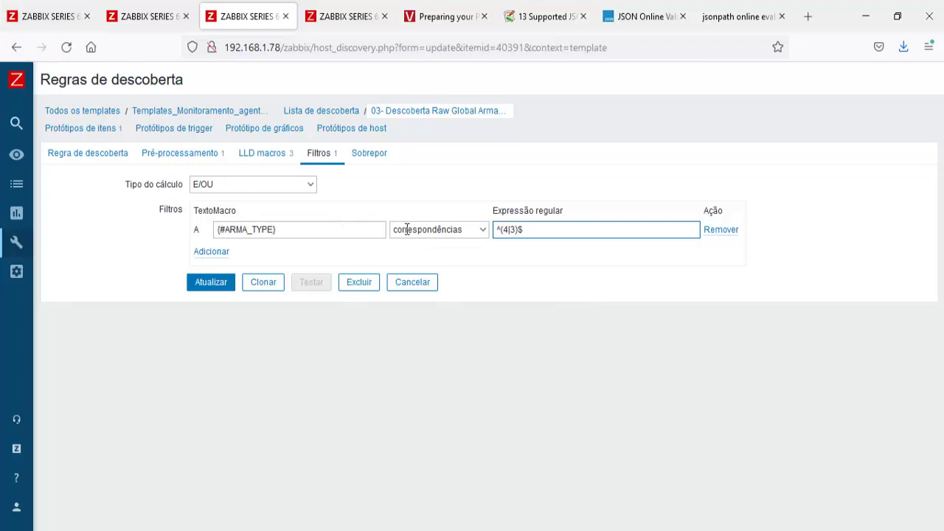
Check the remaining storage types in the history, extend the filter's regular expression to ^(4|3|7)$ for the robotic library, and update the rule
click(49, 16)
scroll(404, 309, down, 3)
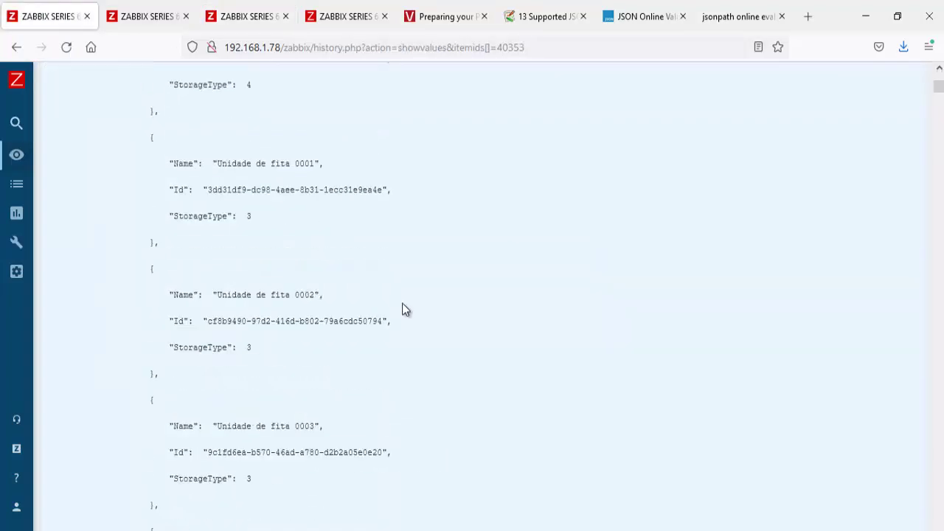
scroll(404, 310, down, 6)
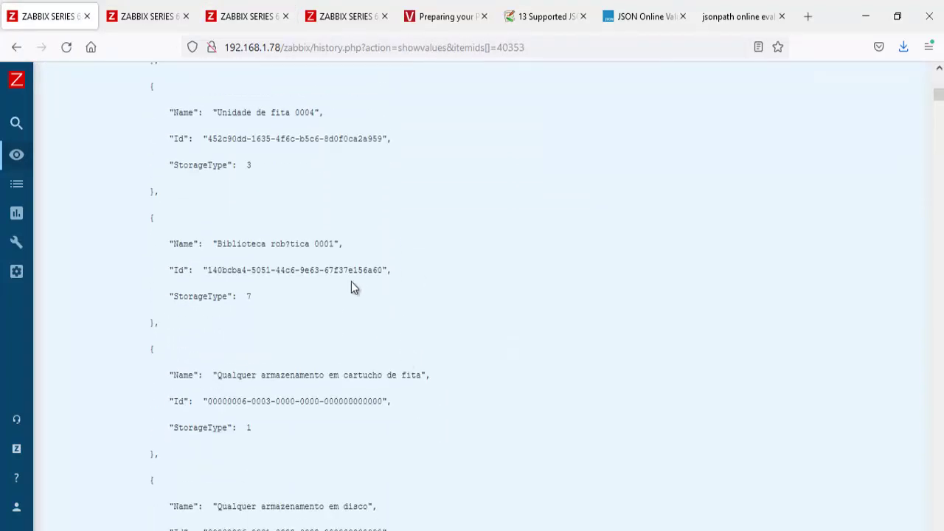
drag(221, 244, 344, 265)
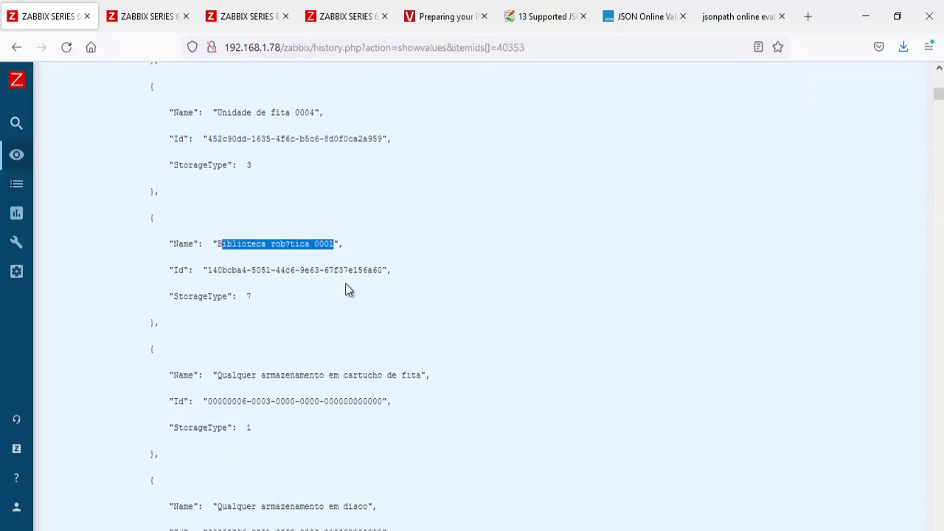
scroll(347, 288, down, 1)
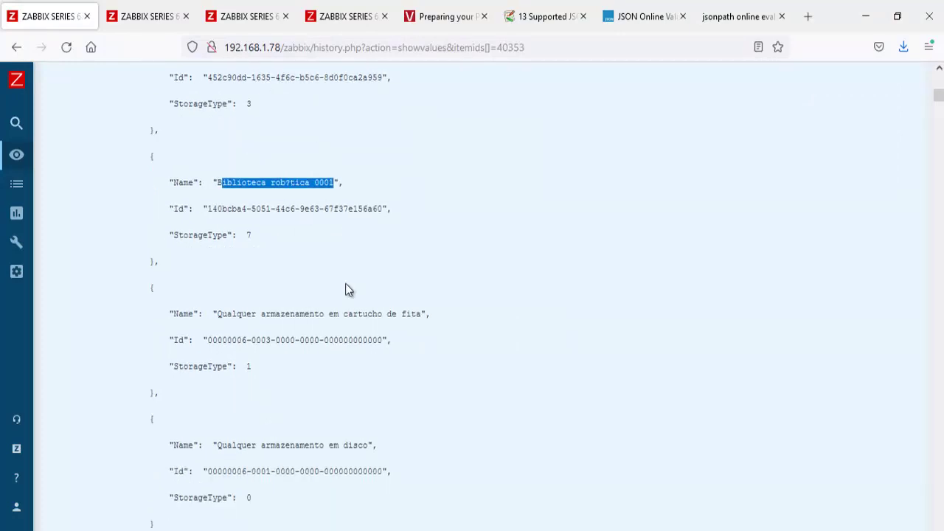
click(257, 365)
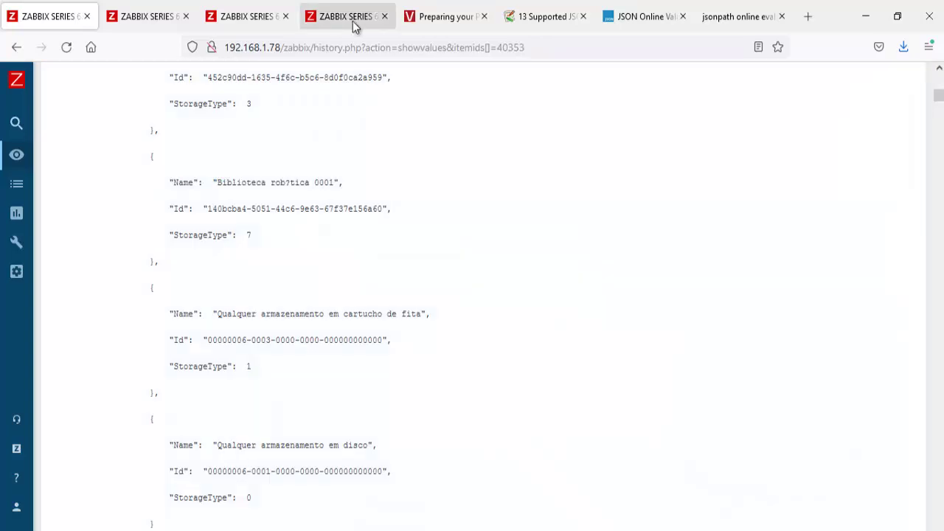
click(351, 18)
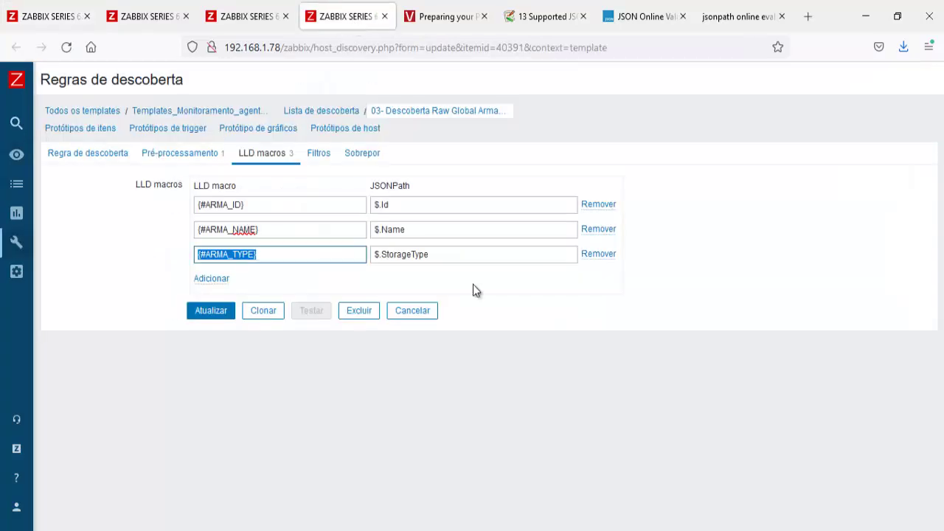
click(251, 19)
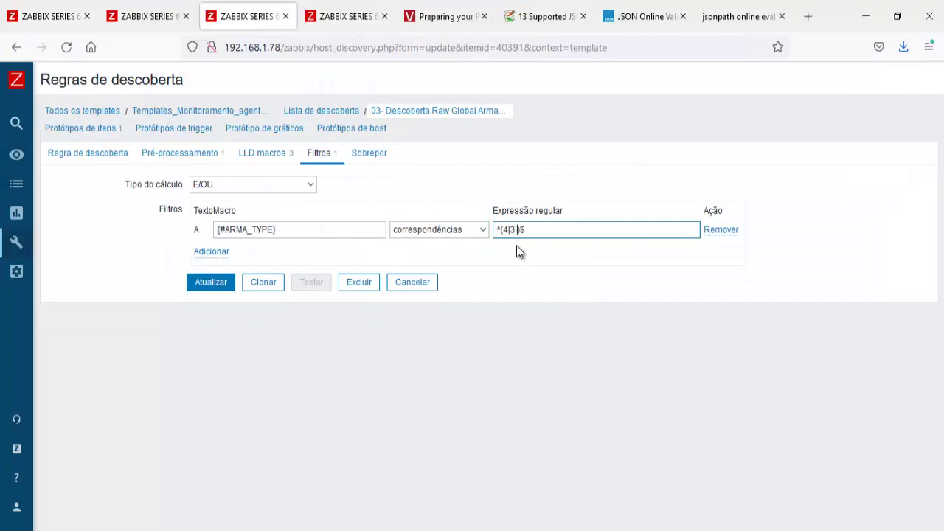
text(7)
click(217, 286)
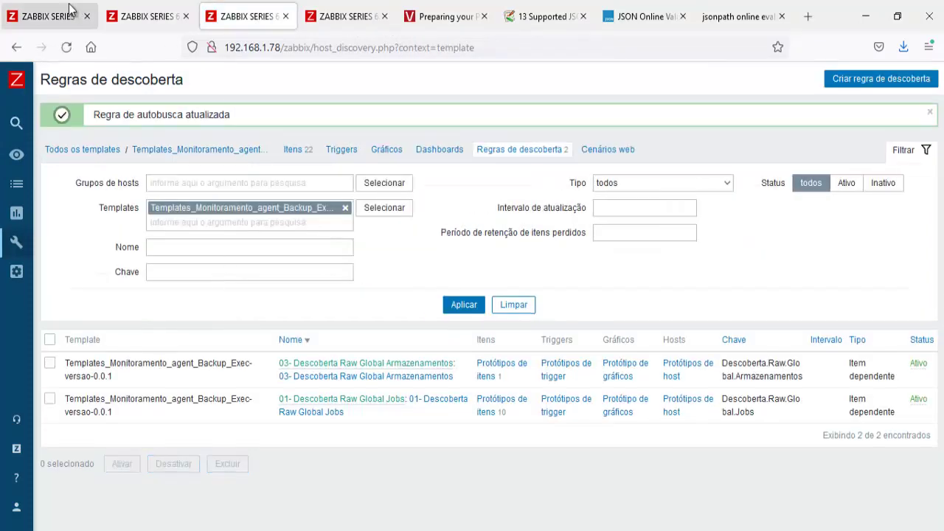
Open the latest data for the Hosts/BackupExec group to check the discovered storage items
click(63, 13)
mouse_move(29, 159)
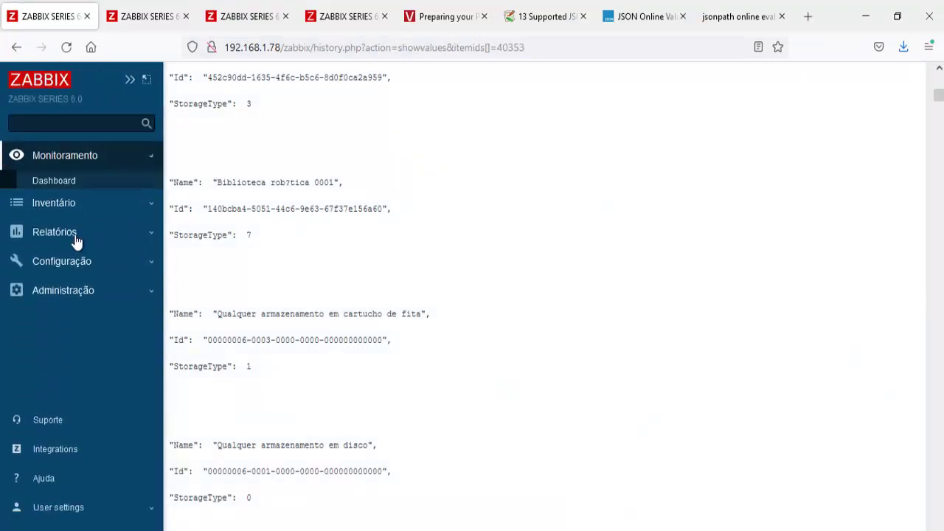
click(66, 163)
click(84, 249)
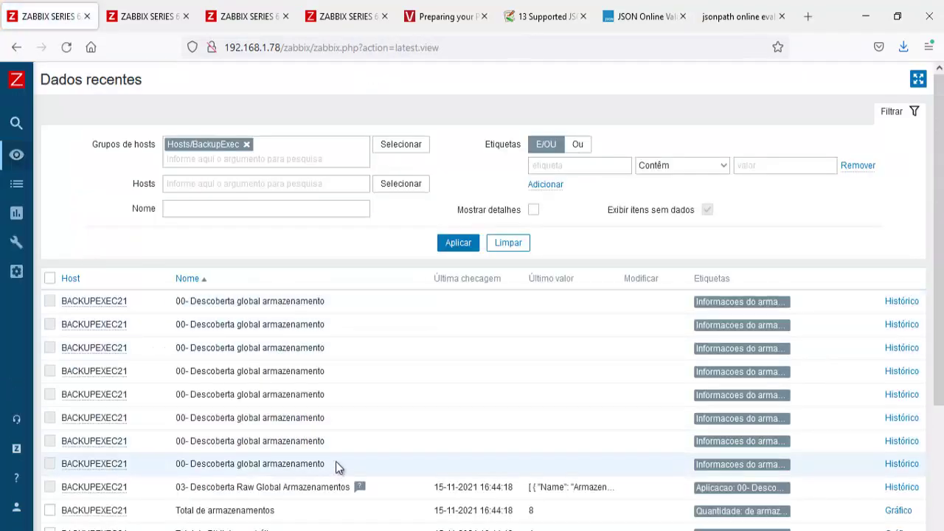
Set the lost-item retention period of the 03- Descoberta Raw Global Armazenamentos rule to 0d and update the rule
click(249, 18)
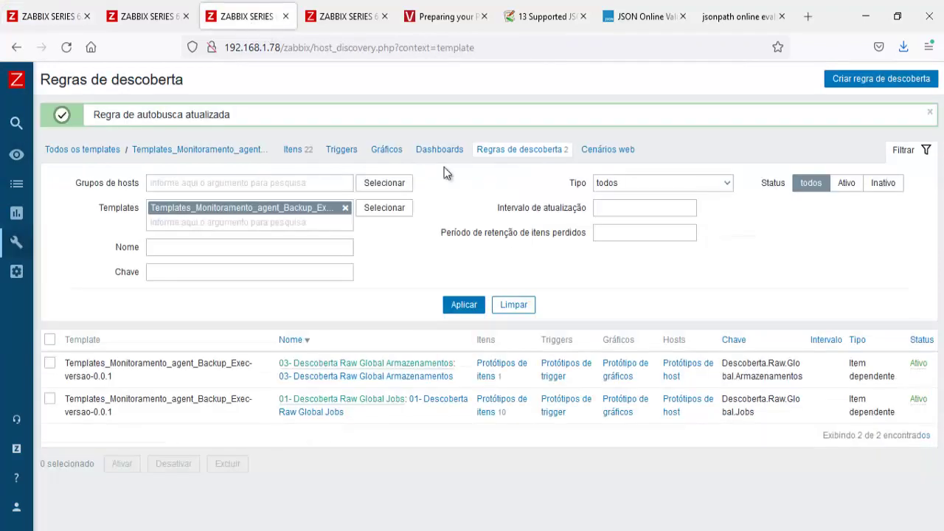
click(440, 382)
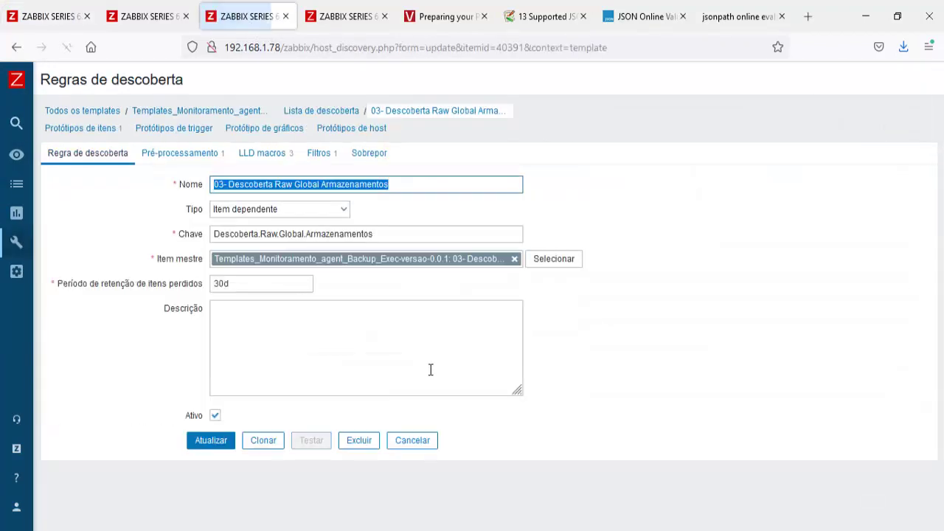
double_click(219, 286)
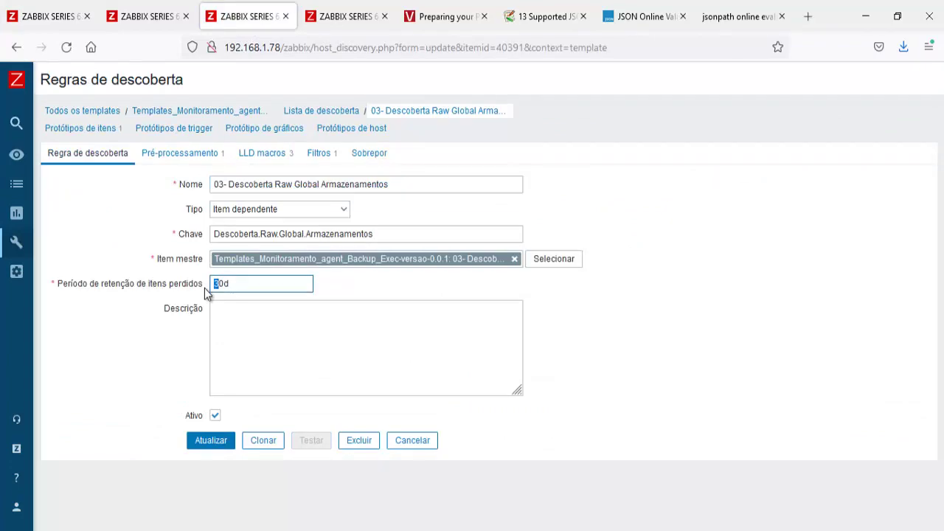
text(0d)
click(211, 441)
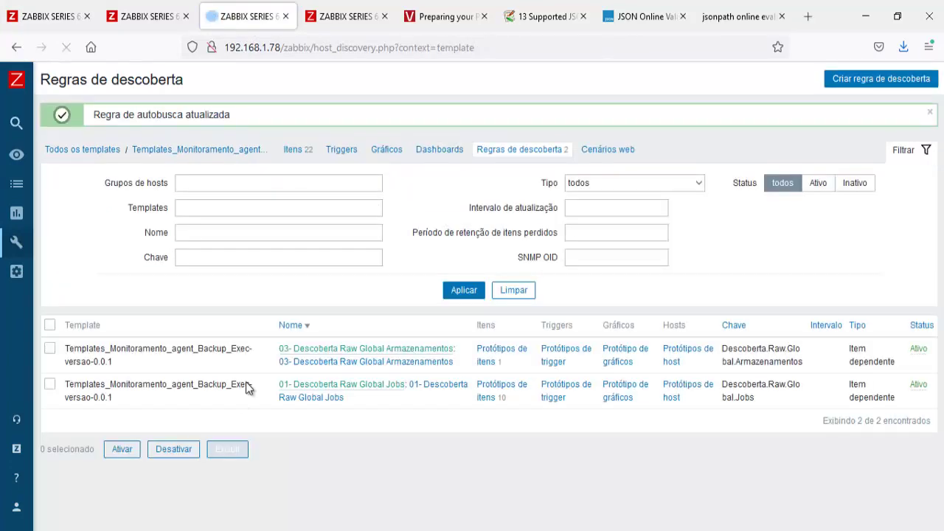
Filter the latest data by the tag name Informacoes do armazenamento, copied from a discovered storage item's tag
key(ctrl+1)
click(457, 249)
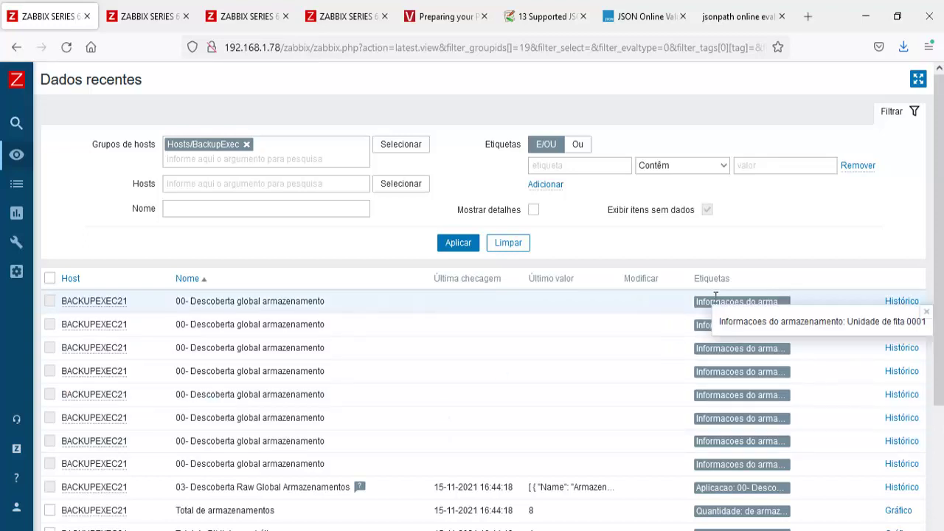
drag(846, 321, 719, 328)
key(ctrl+c)
click(596, 166)
key(ctrl+v)
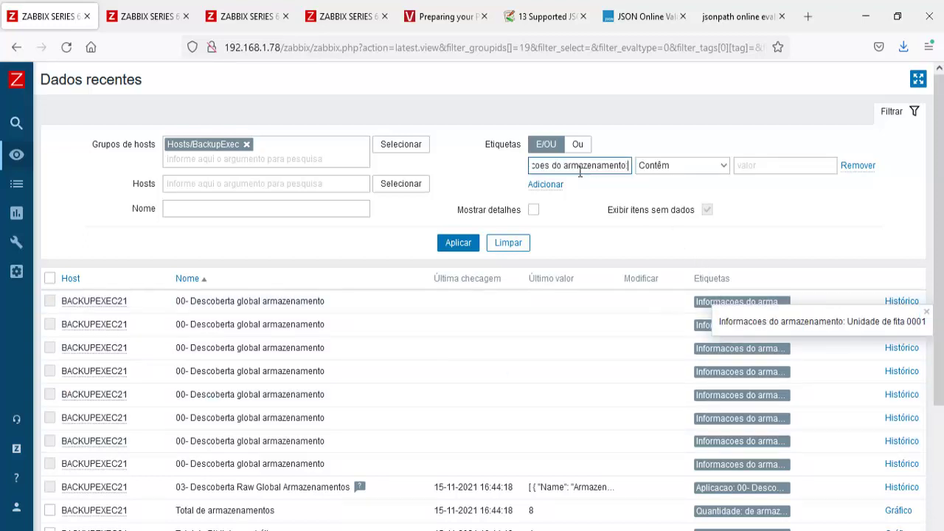
click(457, 243)
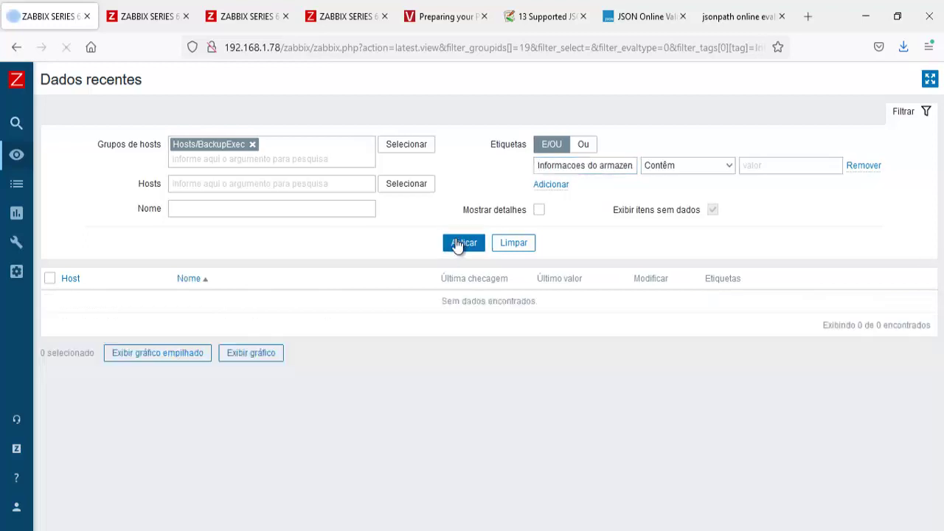
Remove the trailing character from the pasted tag name so it reads Informacoes do armazenamento, and reapply the filter
click(627, 164)
key(Right)
key(Right)
key(Right)
key(Right)
key(Right)
key(Right)
key(Right)
key(BackSpace)
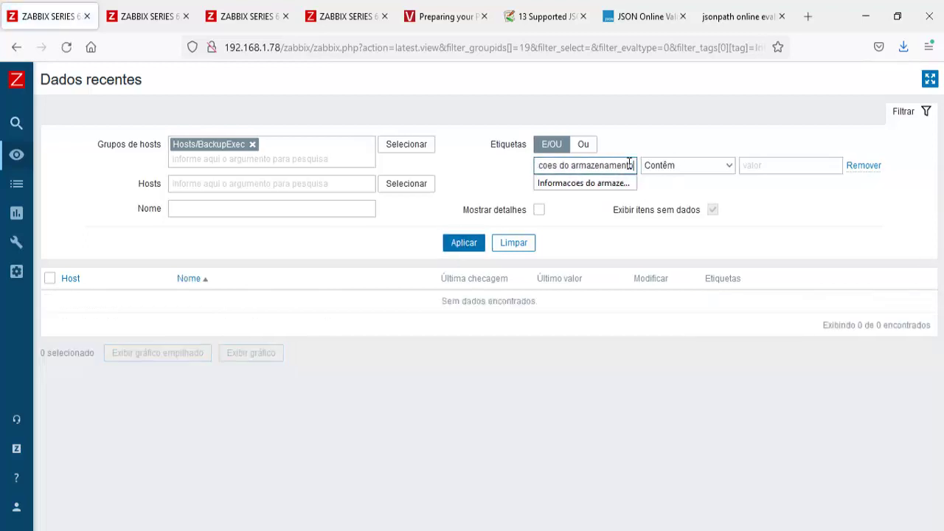
click(606, 182)
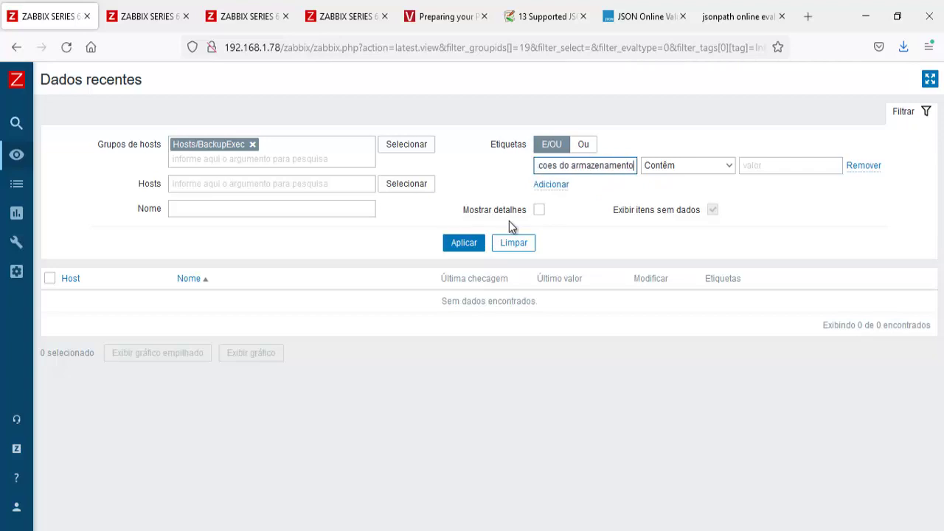
click(461, 244)
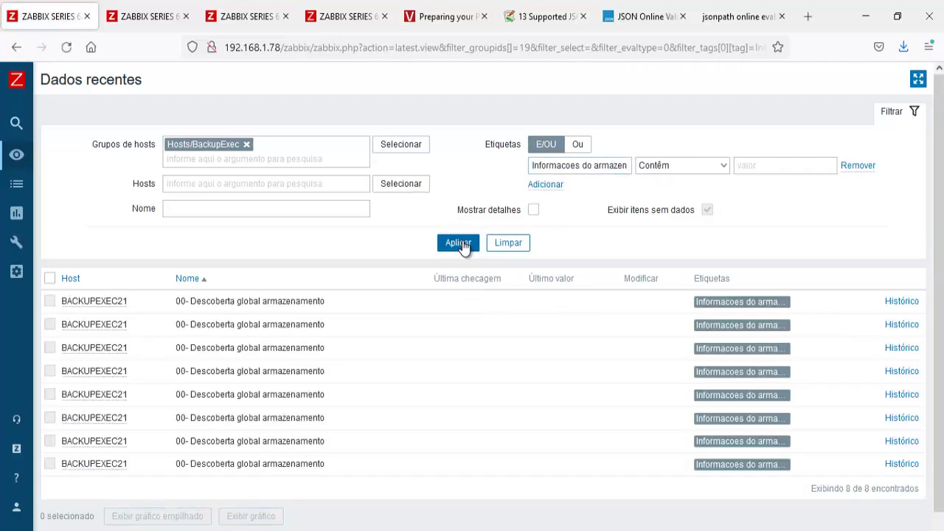
Refresh the filtered latest data repeatedly to check whether the list of discovered storage items has changed
click(463, 247)
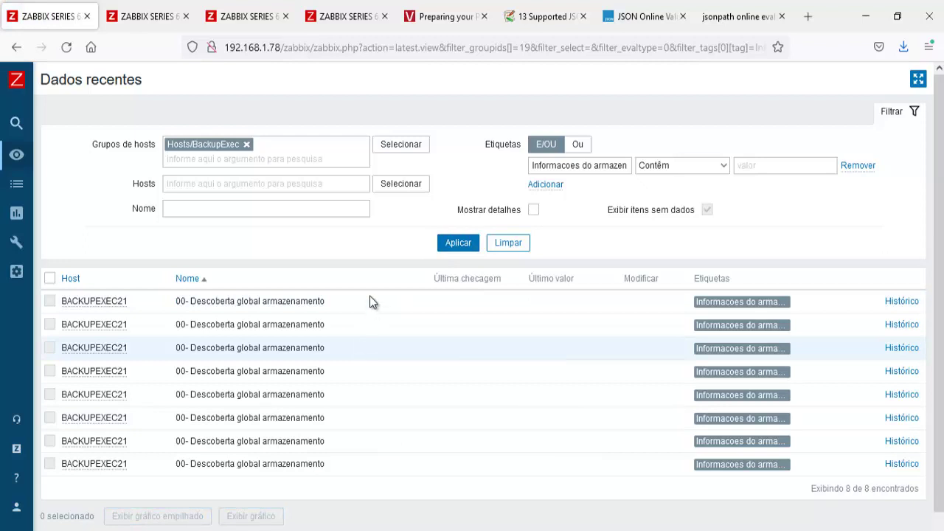
click(449, 247)
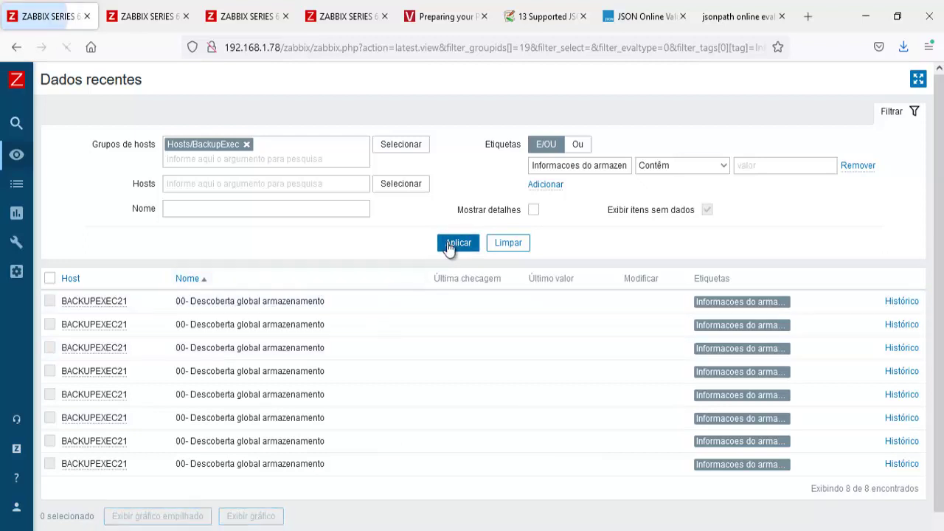
click(448, 246)
click(448, 247)
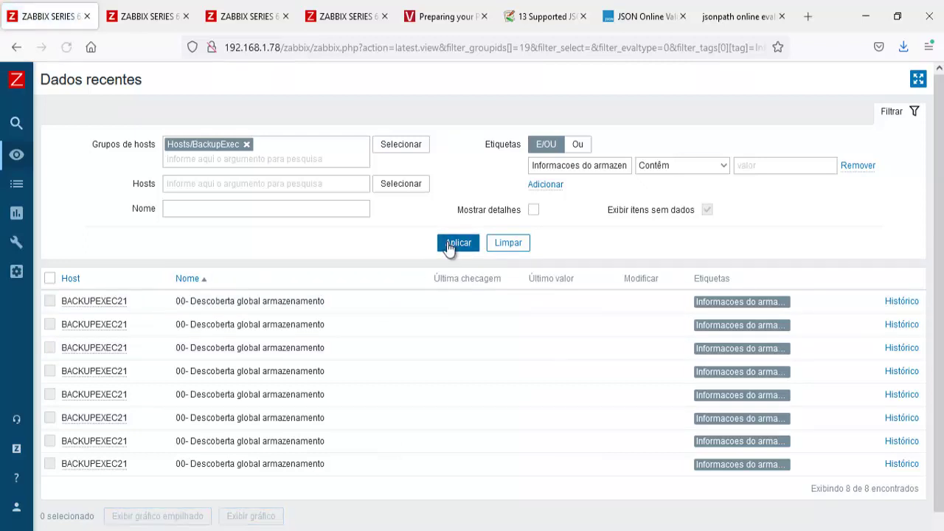
click(449, 246)
click(448, 247)
click(449, 246)
click(448, 246)
click(448, 246)
click(448, 247)
click(448, 247)
click(448, 246)
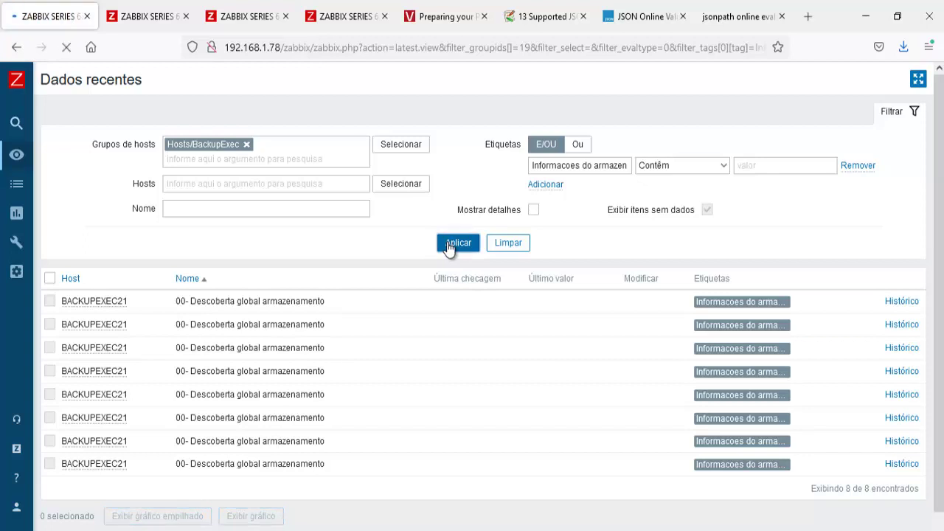
click(449, 246)
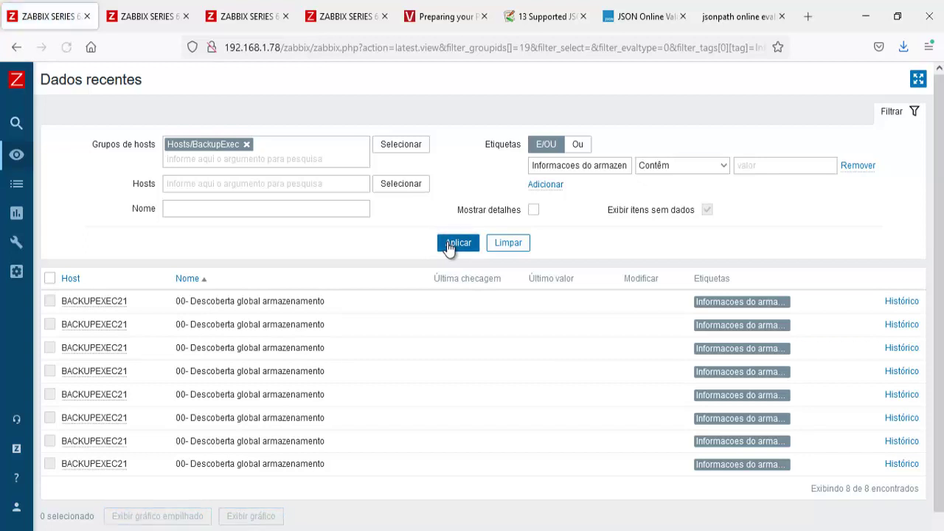
Open the 00- Descoberta global armazenamento item prototype of the 03- Descoberta Raw Global Armazenamentos rule
click(237, 18)
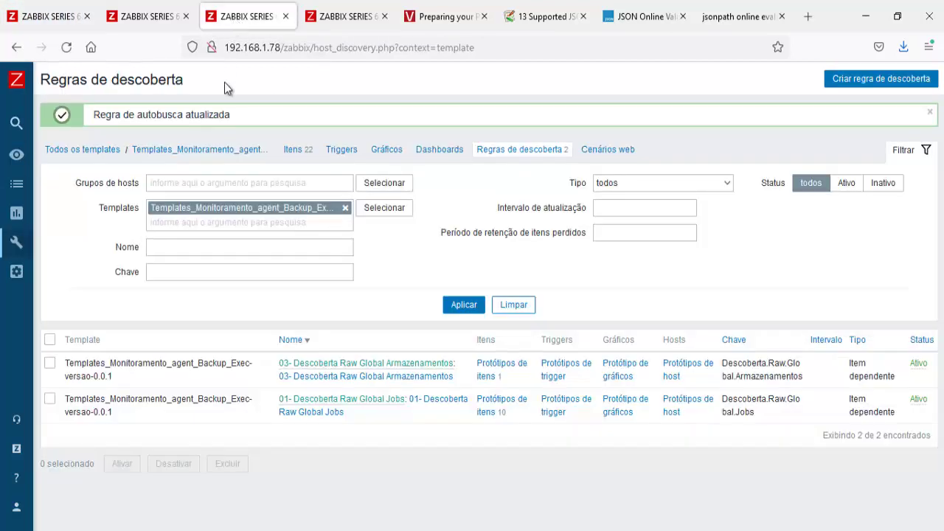
click(491, 372)
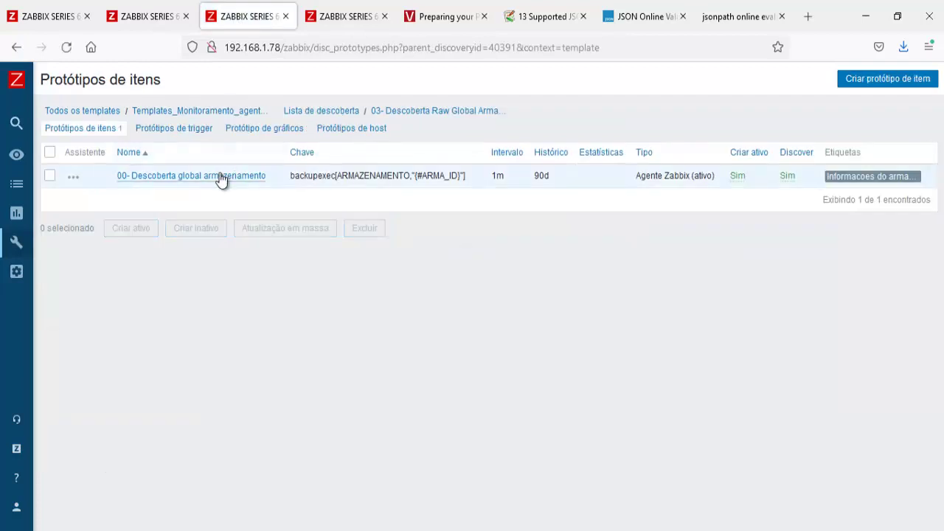
click(221, 181)
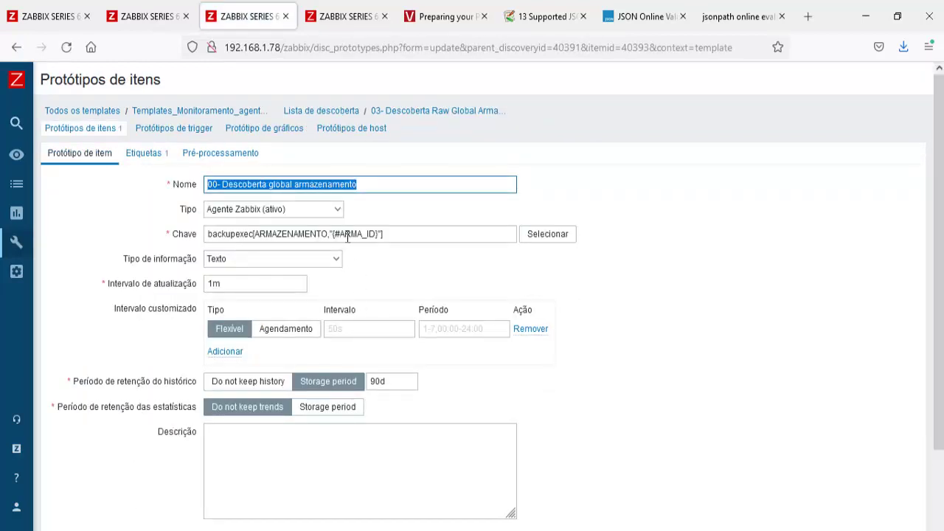
Switch to PowerShell ISE in the remote session and duplicate the DISCOVERYARMAZENAMENTO block below the original in Discovery.backupexec.ps1
key(alt+Tab)
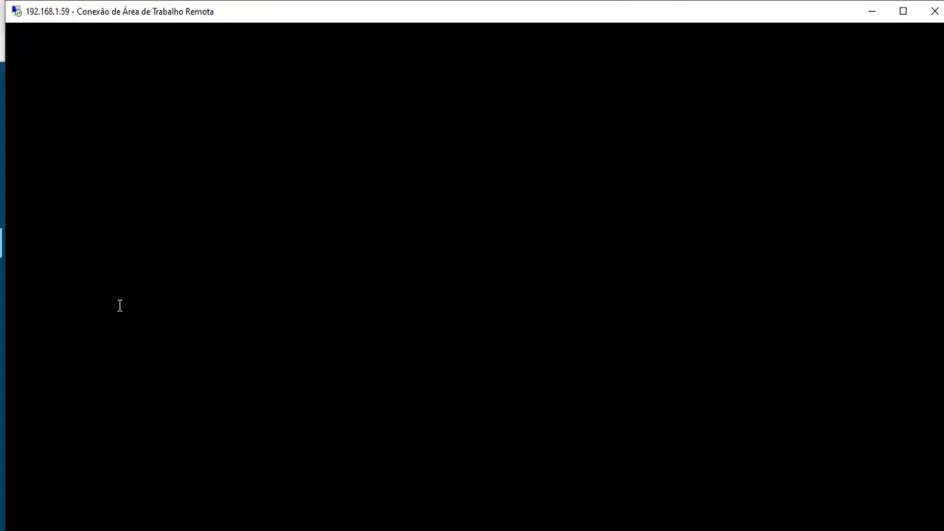
click(82, 194)
key(shift+Up)
key(shift+Up)
key(shift+Up)
key(shift+Up)
key(shift+Up)
key(shift+Up)
key(shift+Up)
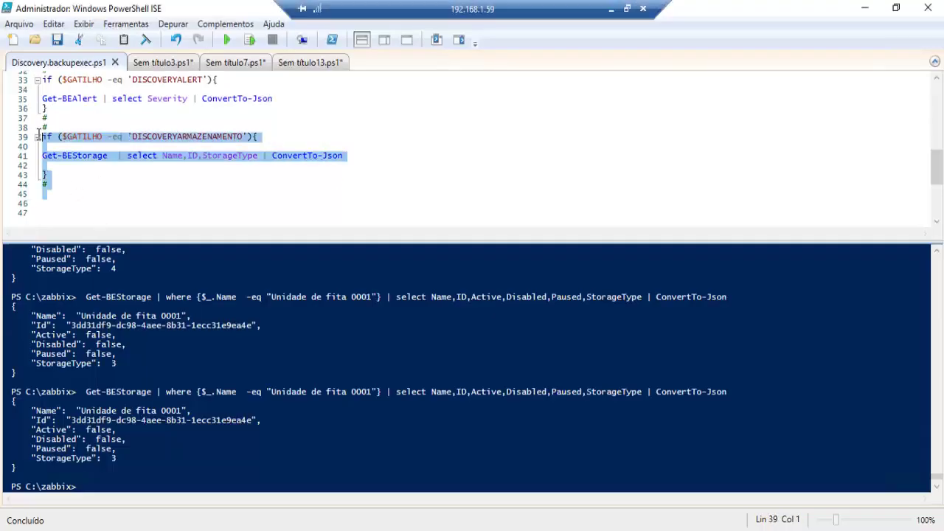
key(ctrl+c)
click(83, 194)
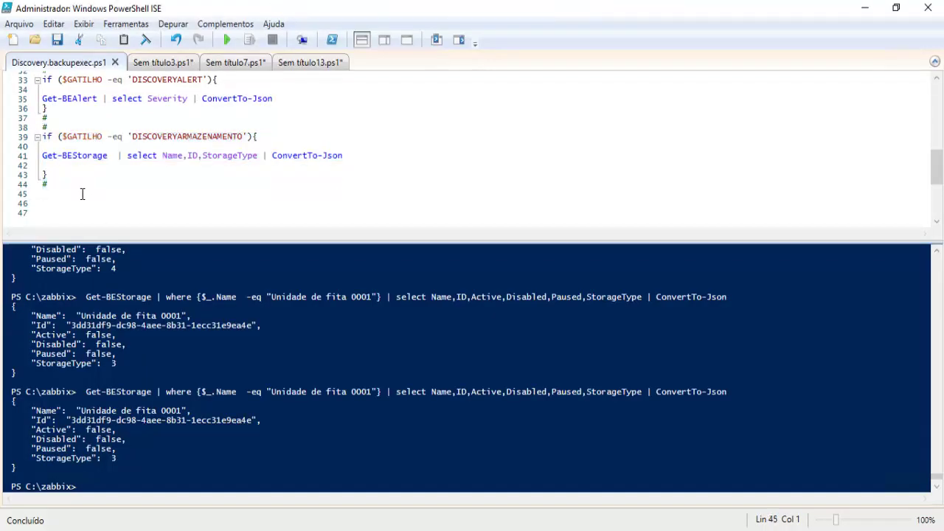
key(ctrl+v)
key(Return)
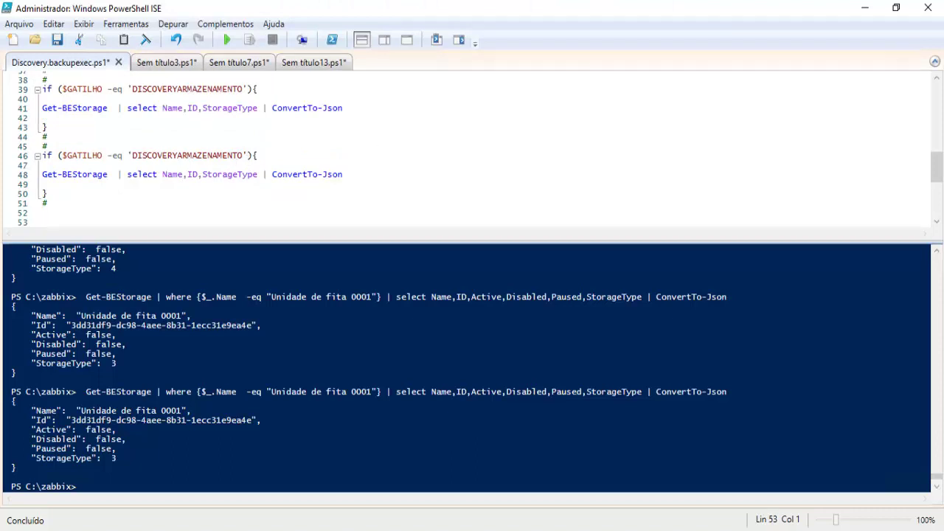
Copy ARMAZENAMENTO from the item prototype's key and use it as the $GATILHO value in the duplicated block of Discovery.backupexec.ps1
key(alt+Tab)
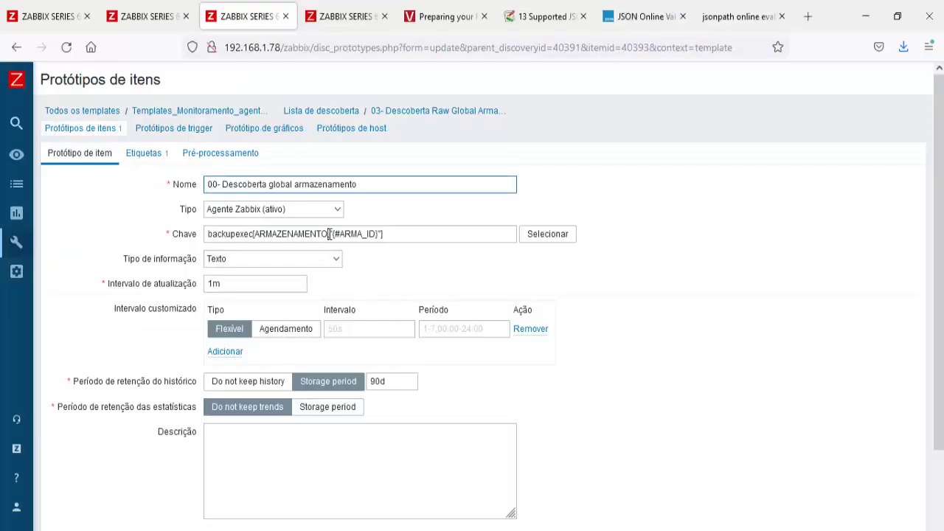
drag(328, 233, 259, 233)
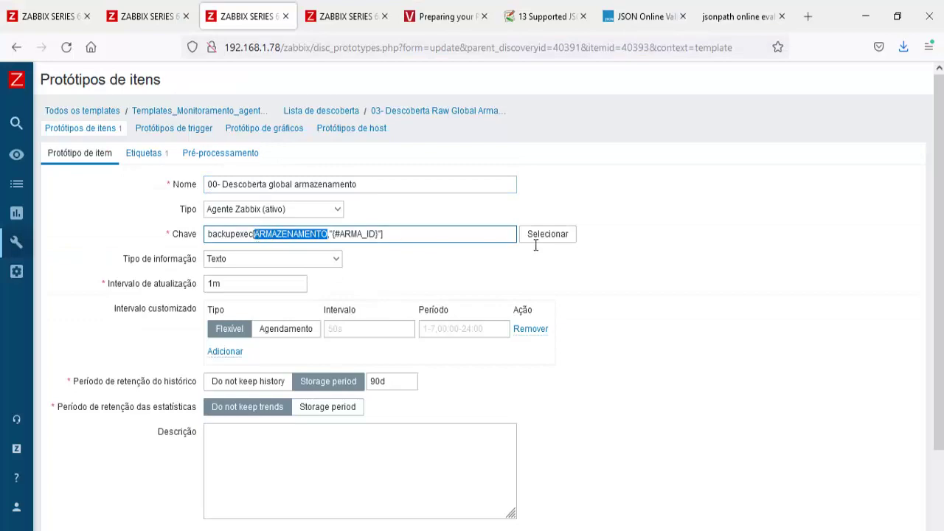
key(alt+Tab)
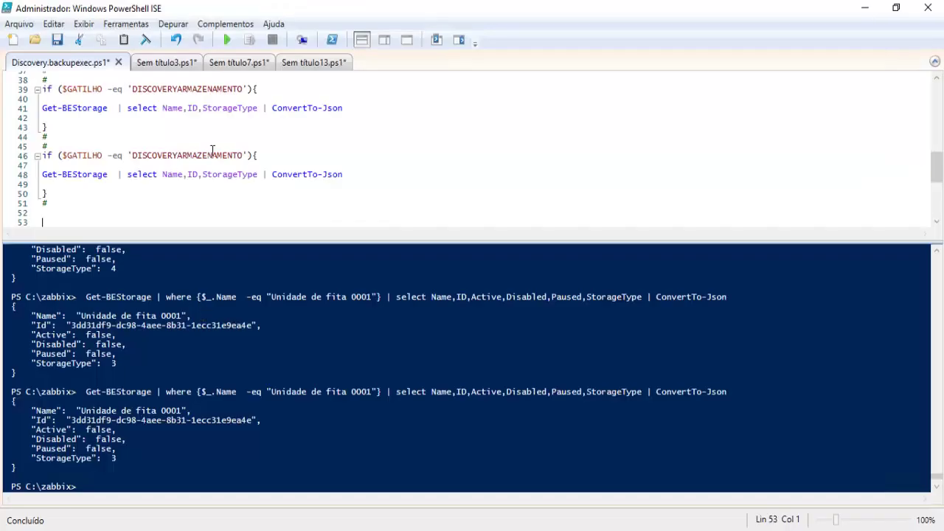
click(244, 149)
drag(132, 156, 241, 154)
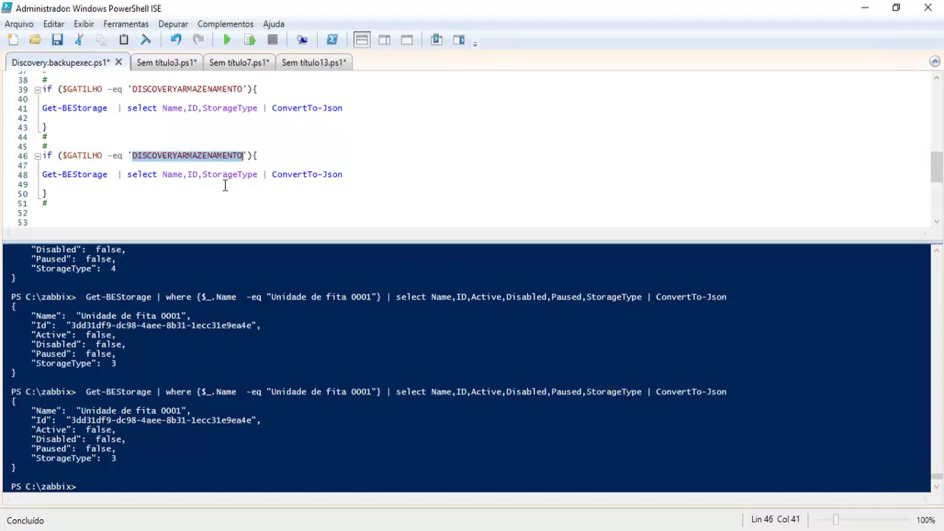
key(ctrl+v)
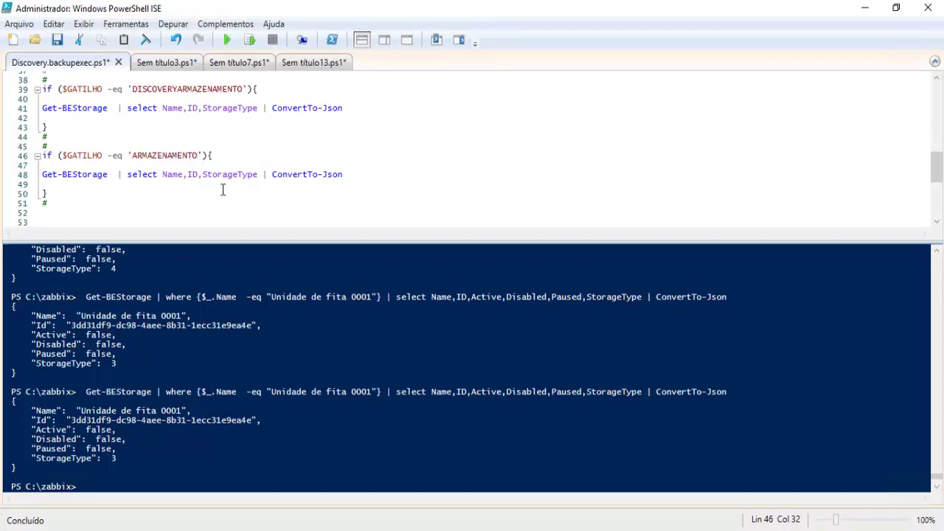
In the Sem título13.ps1 script, change the Get-BEStorage filter property from Name to Id
click(291, 65)
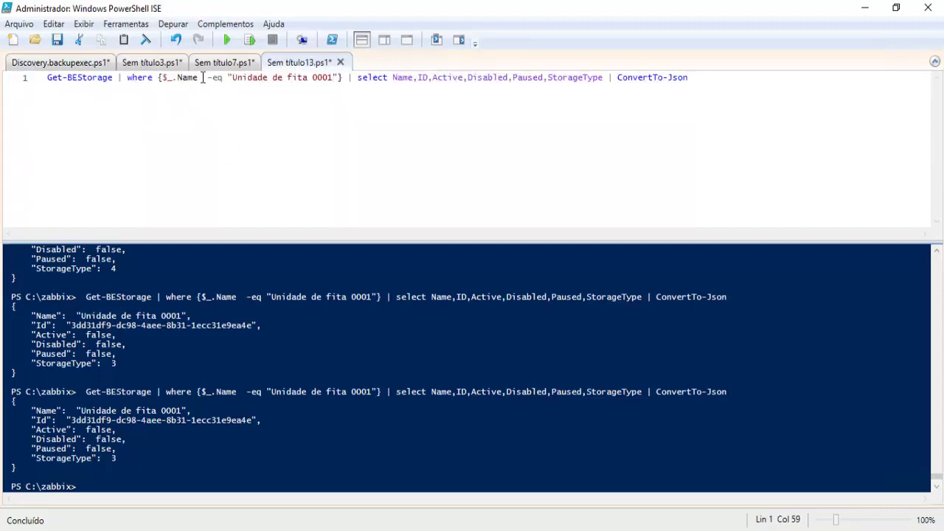
drag(198, 77, 184, 78)
text(Id)
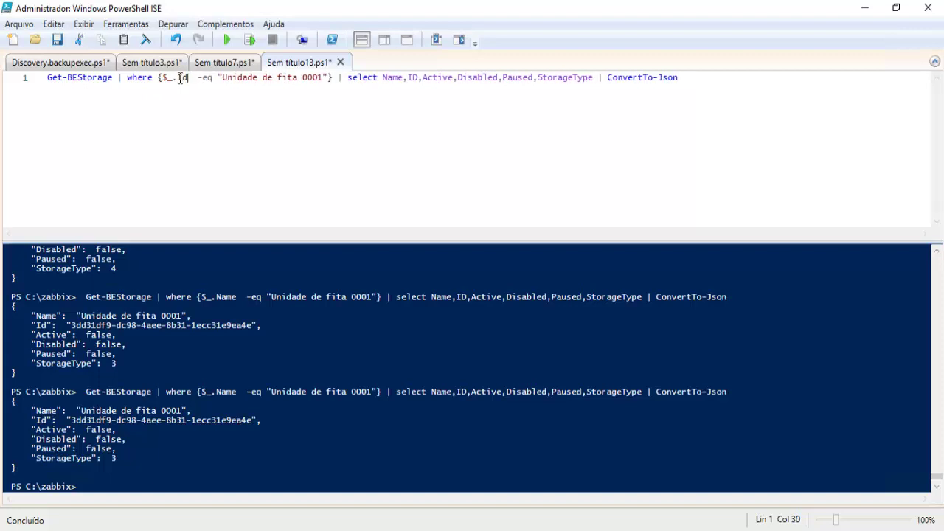
Set the compared Id to 3b1b4804-8c5f-431a-b955-df8cffea202b, copied from the console output for Armazenamento em disco de rede, and run the query
click(175, 373)
scroll(176, 373, up, 7)
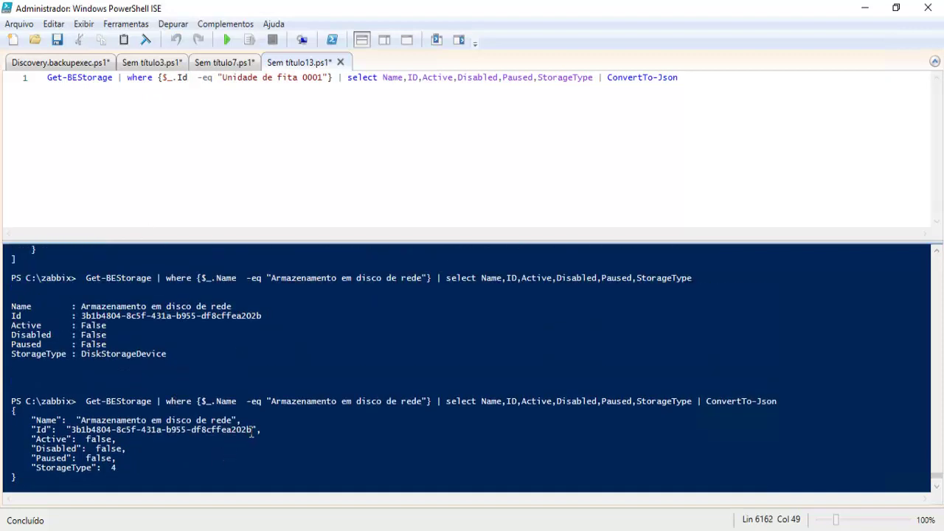
drag(195, 431, 74, 429)
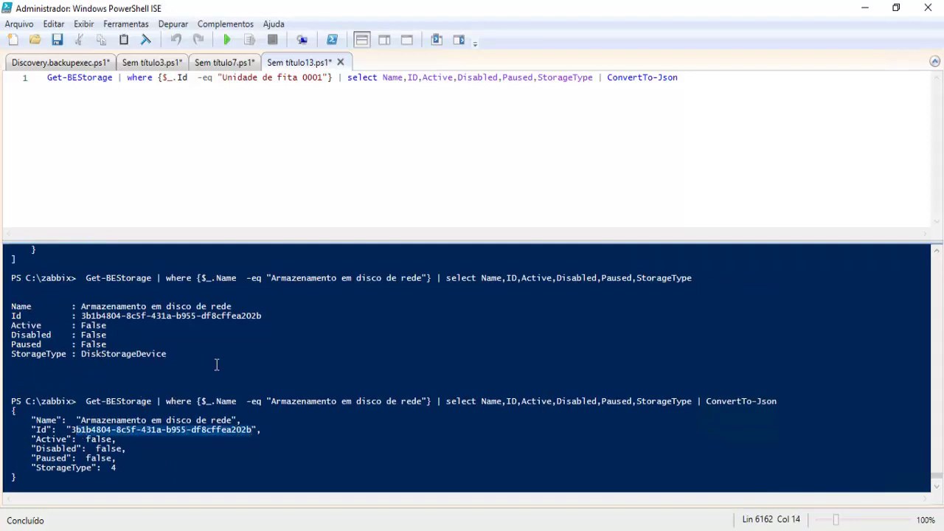
drag(262, 317, 81, 317)
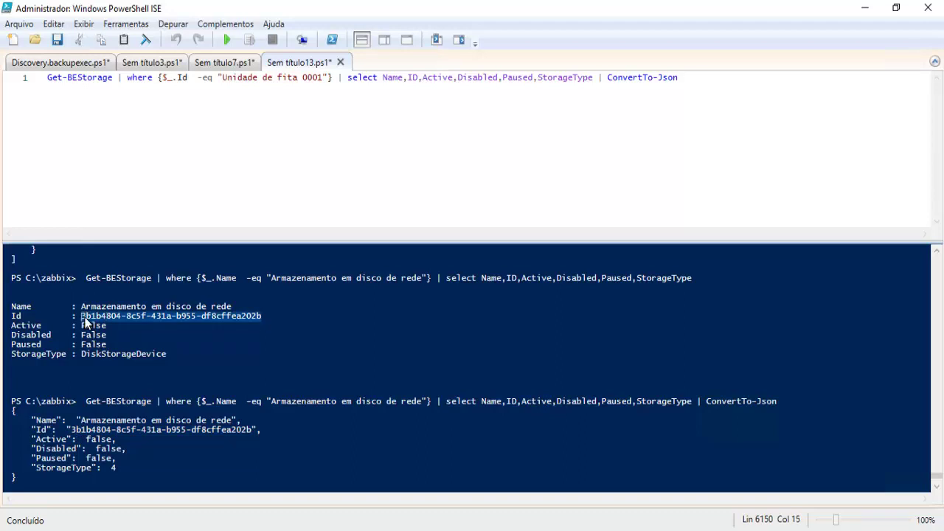
right_click(85, 319)
click(126, 343)
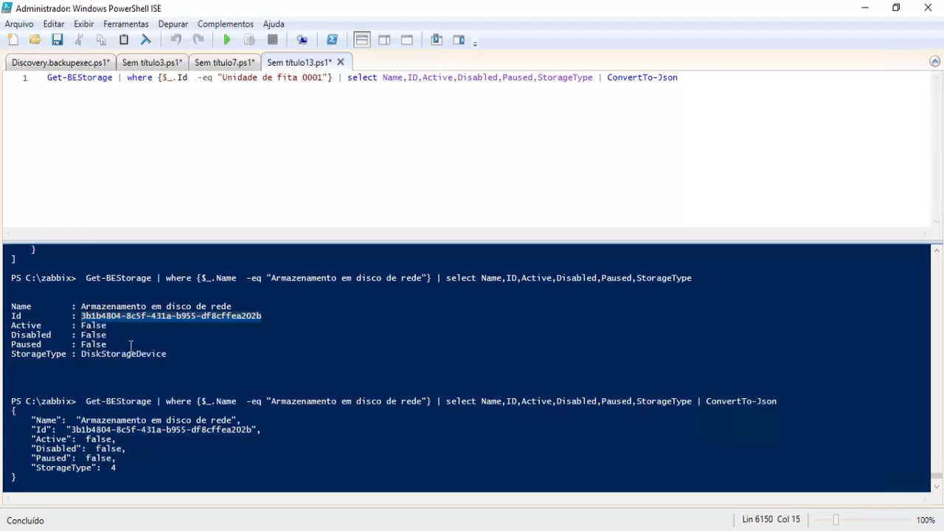
click(323, 77)
drag(323, 77, 223, 78)
key(ctrl+v)
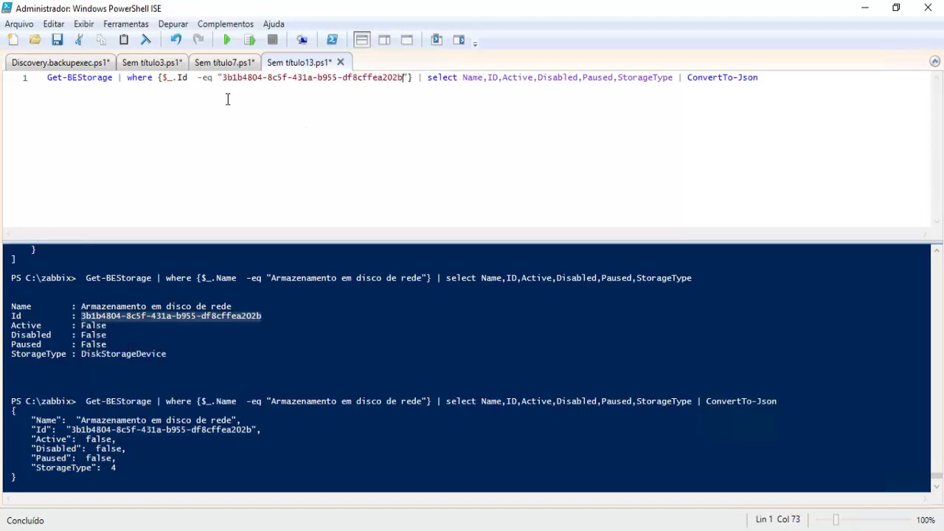
click(226, 40)
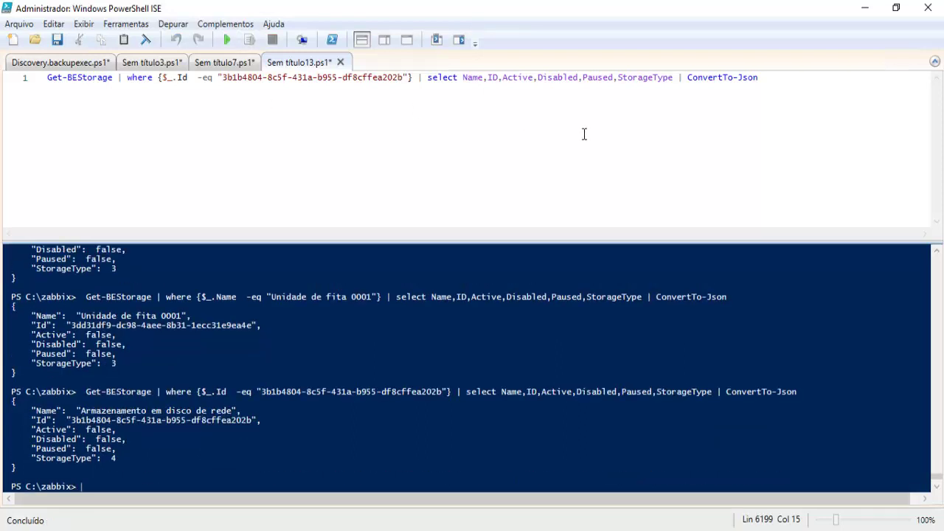
Replace the query's selected properties with *, run it and examine the storage properties in the JSON output
drag(673, 79, 464, 78)
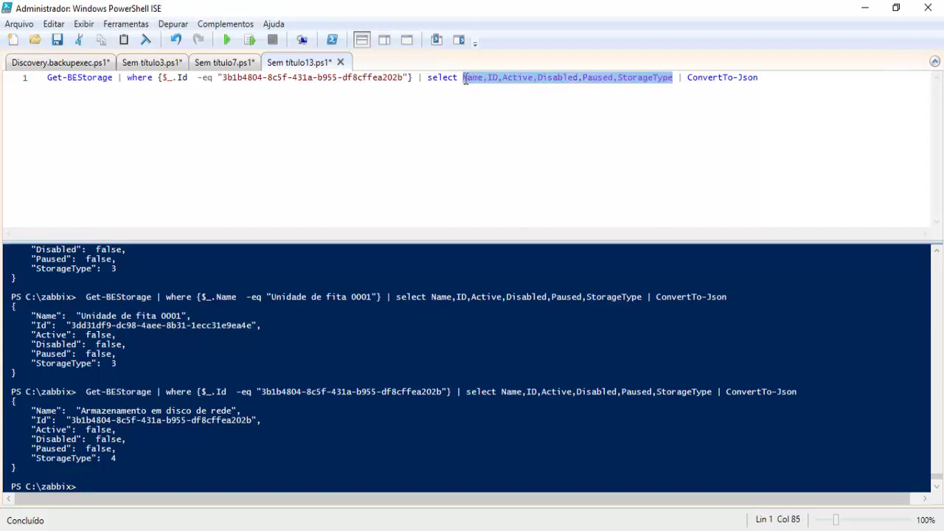
text(*)
click(229, 41)
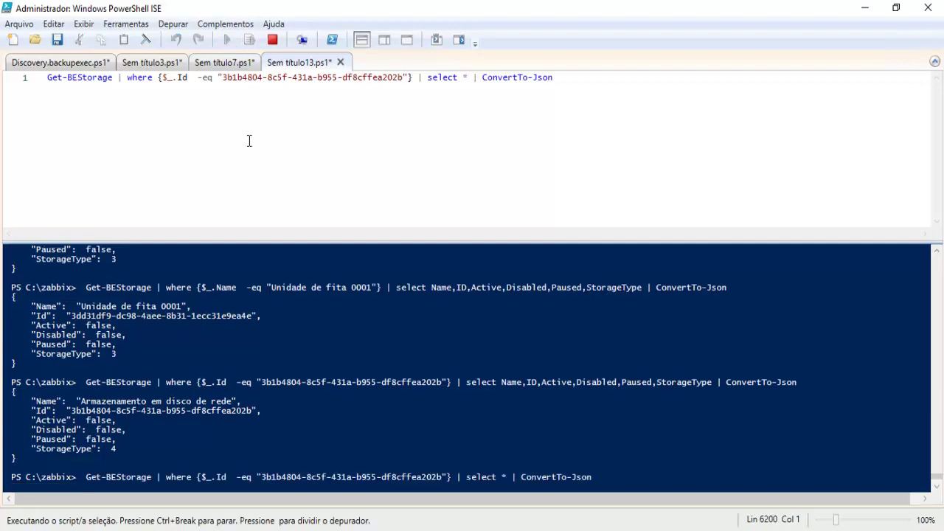
scroll(345, 305, up, 6)
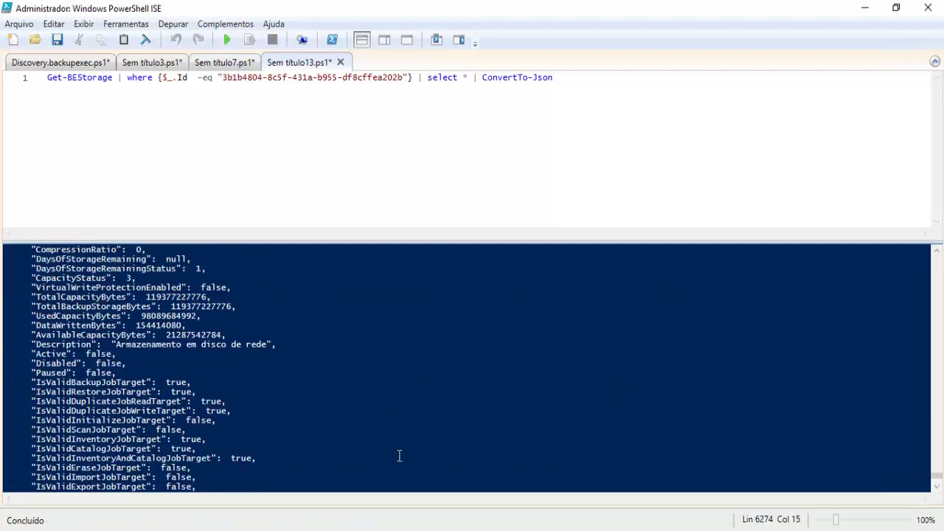
scroll(348, 434, up, 3)
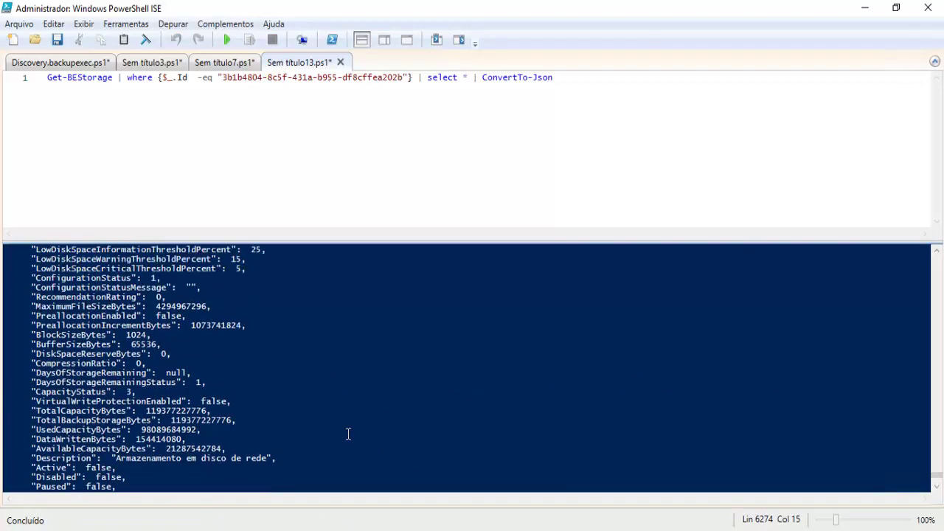
Copy the full storage query from Sem título13.ps1 and paste it over the query in the ARMAZENAMENTO block of Discovery.backupexec.ps1
scroll(348, 434, up, 9)
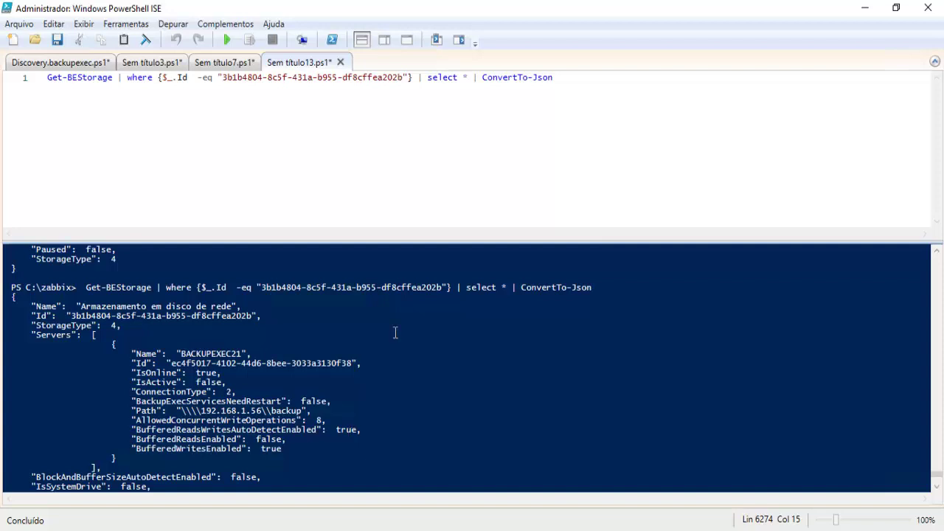
drag(562, 78, 47, 83)
key(ctrl+c)
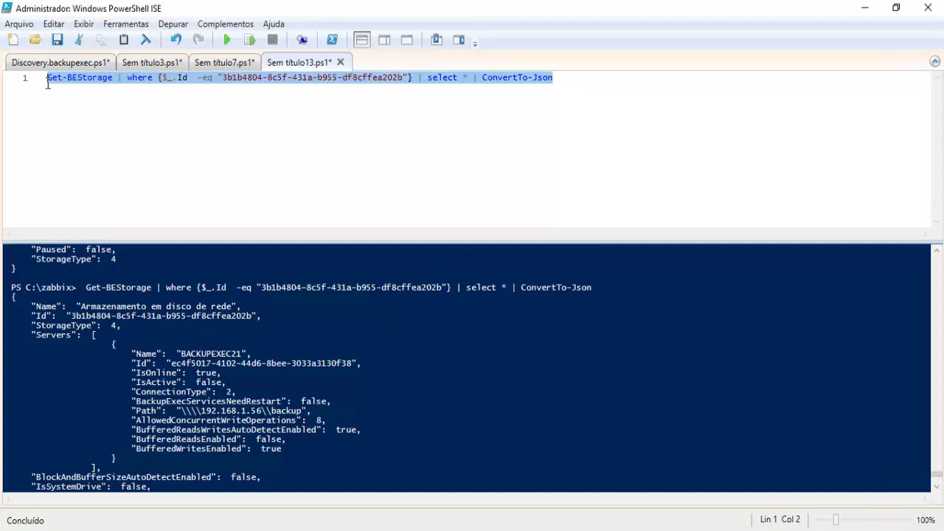
click(61, 62)
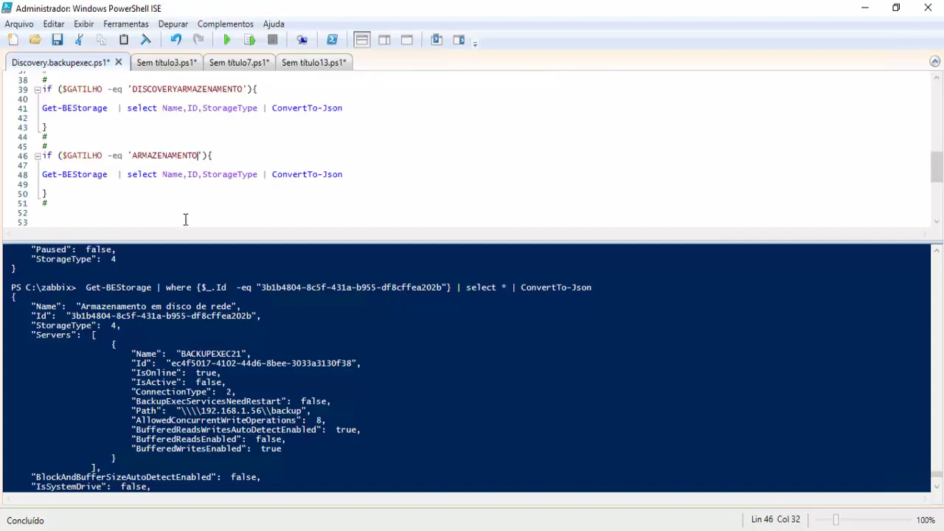
drag(176, 243, 199, 440)
scroll(233, 360, up, 6)
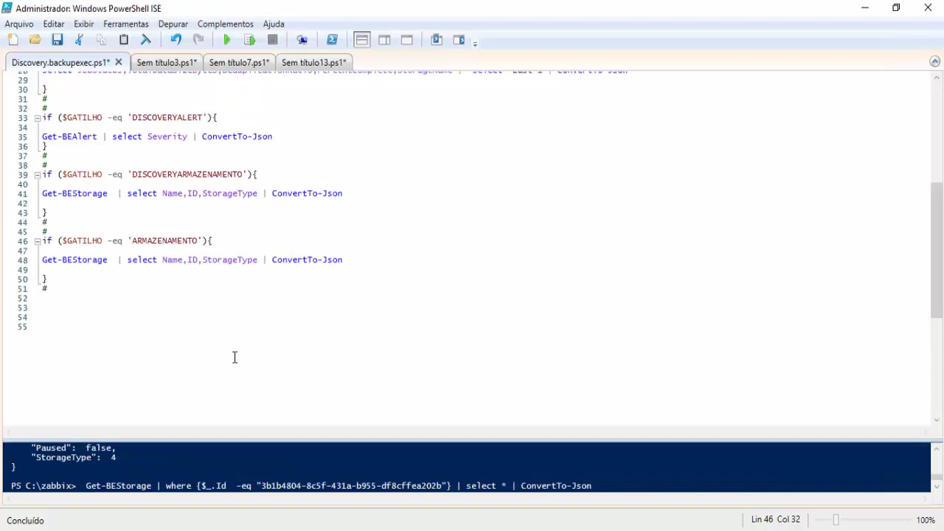
scroll(233, 358, up, 5)
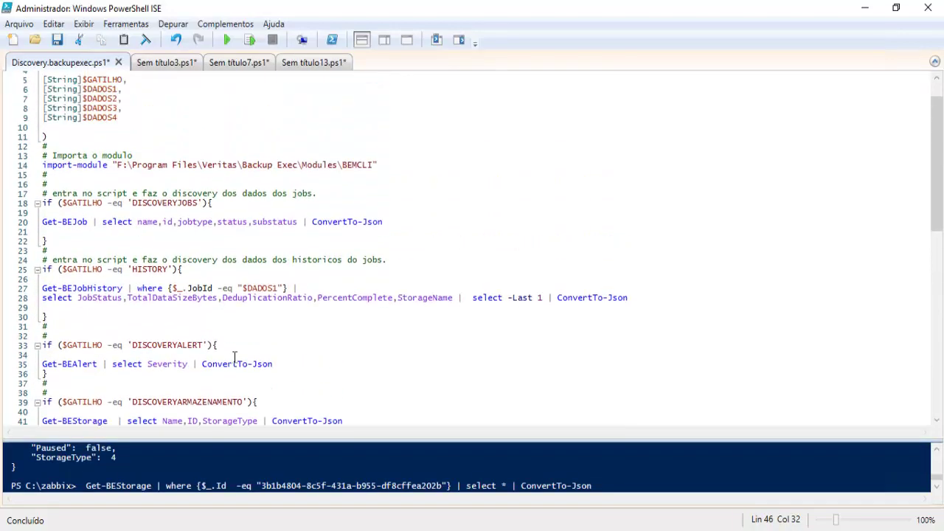
scroll(233, 357, up, 1)
scroll(234, 358, down, 6)
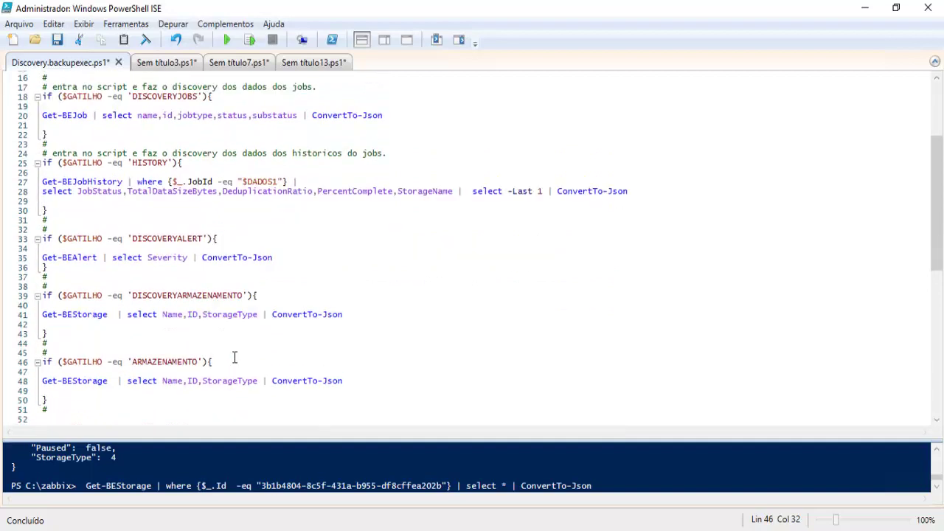
drag(362, 323, 80, 319)
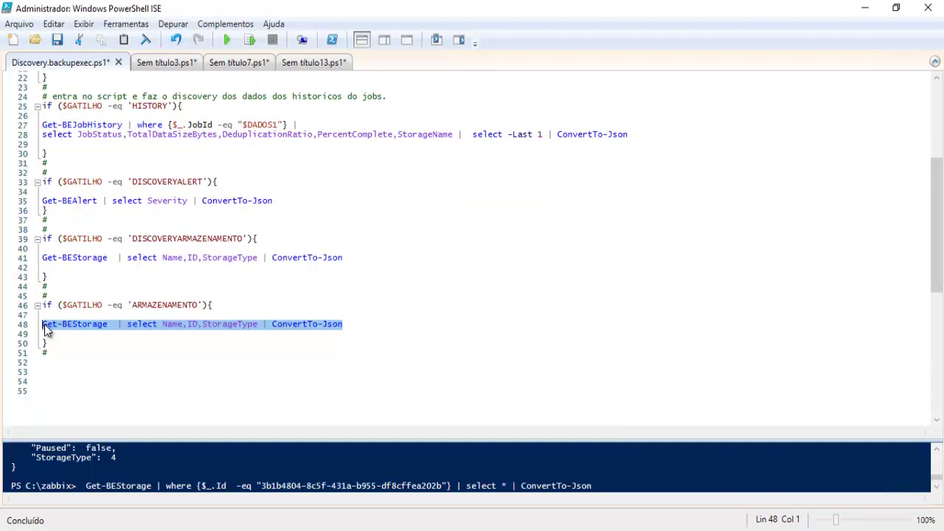
key(ctrl+v)
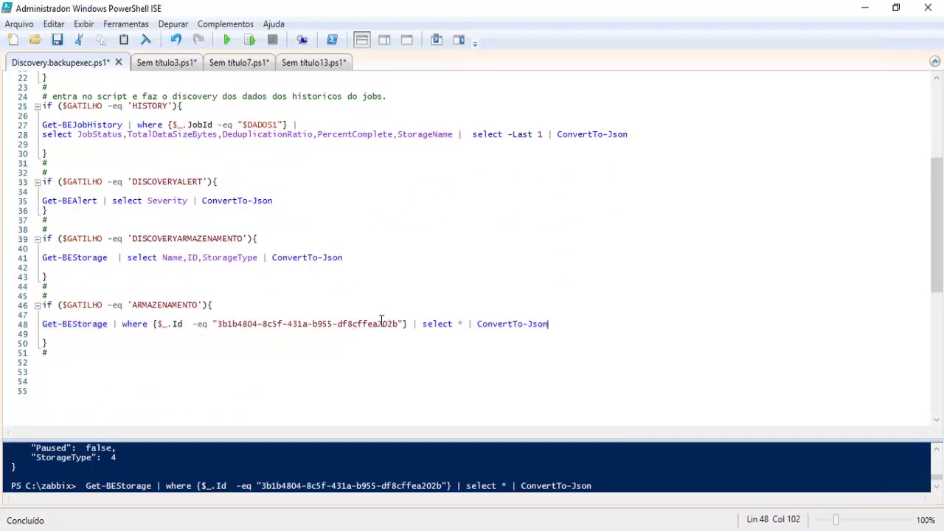
Replace the fixed storage Id in the ARMAZENAMENTO query with $DADOS1 and save the Discovery.backupexec.ps1 script
drag(398, 323, 222, 325)
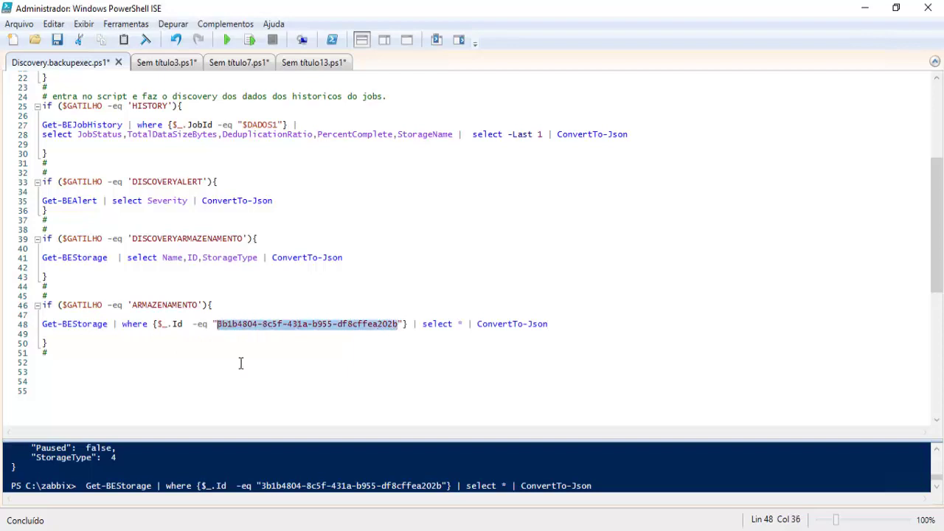
text($DADOS2)
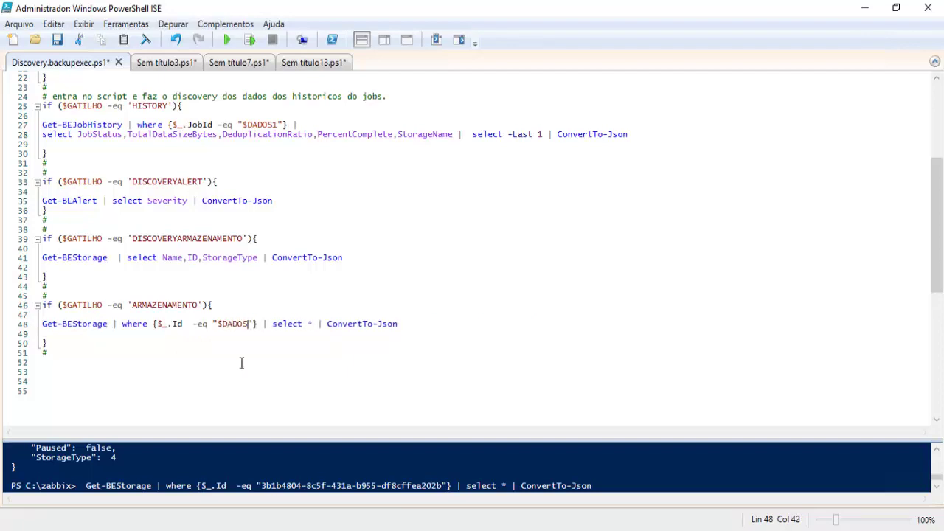
scroll(241, 363, up, 7)
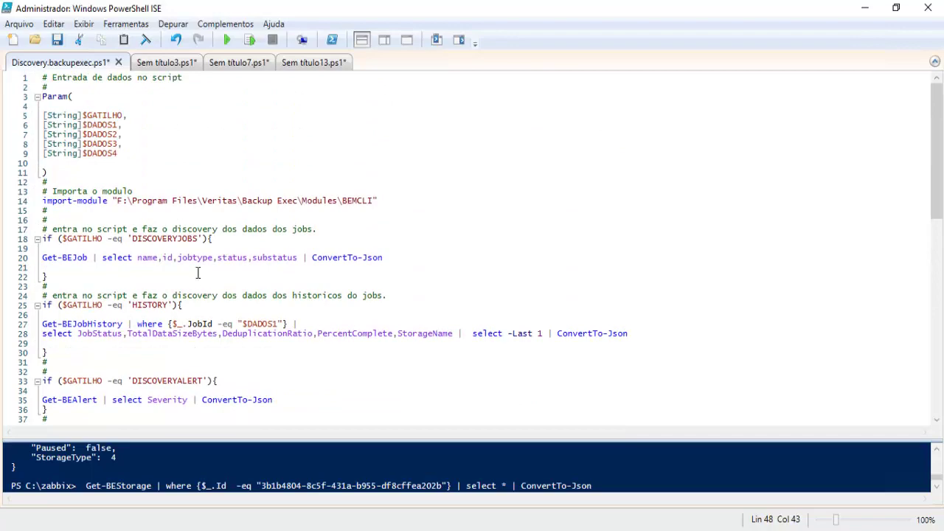
scroll(238, 209, down, 9)
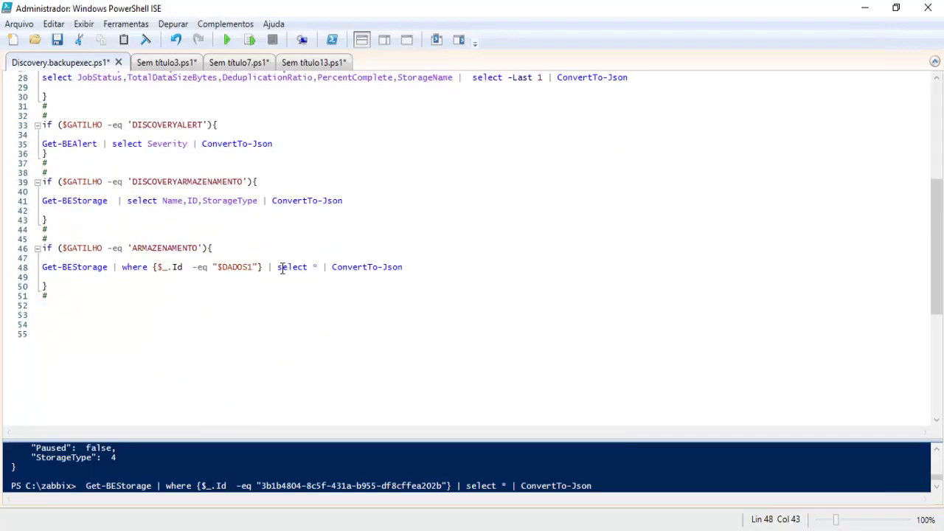
click(58, 41)
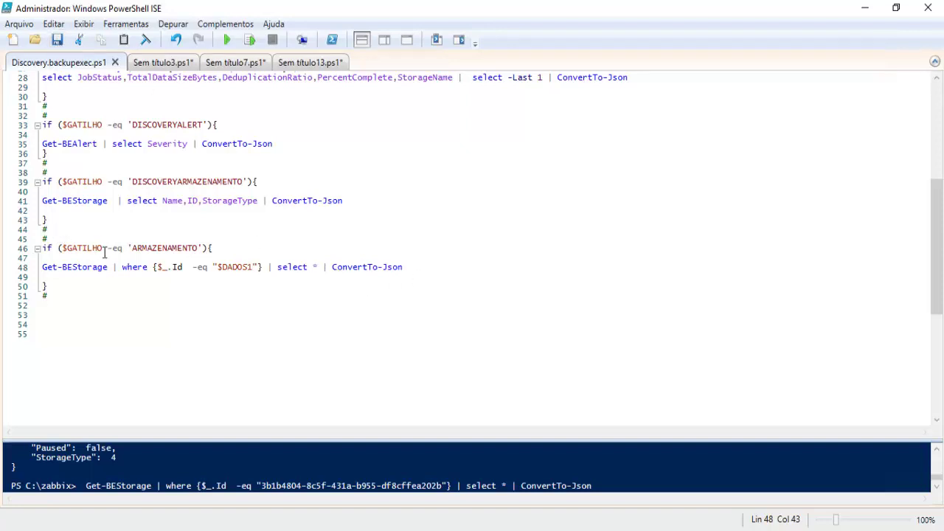
Switch to Zabbix in the browser and update the item prototype 00- Descoberta global armazenamento
drag(133, 249, 249, 269)
key(alt+Tab)
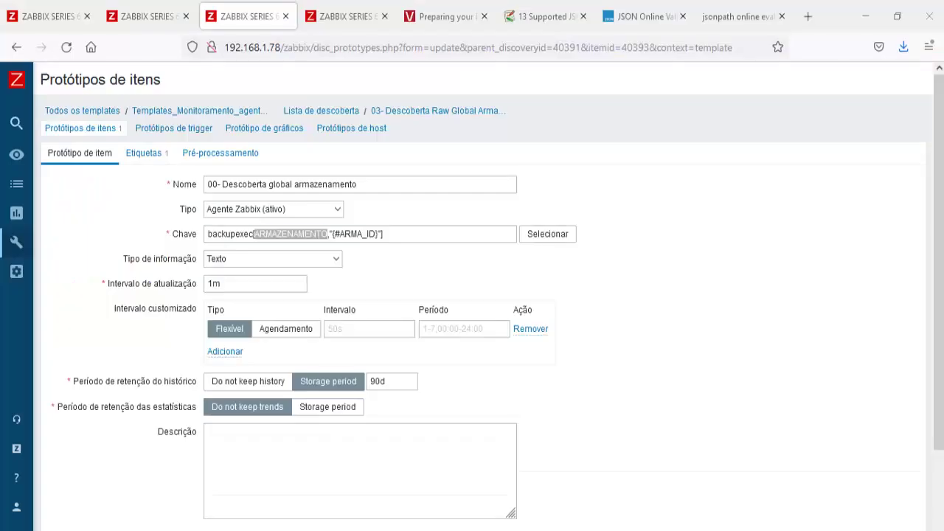
key(Down)
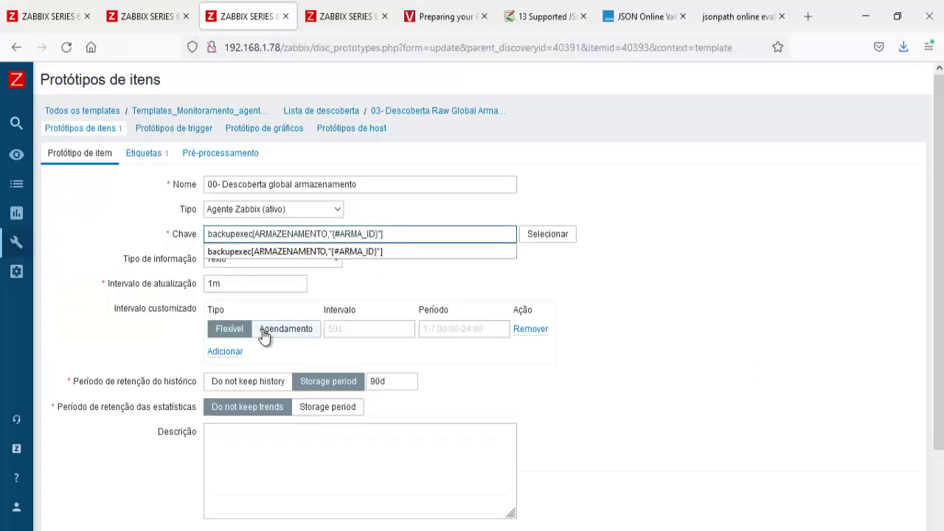
scroll(264, 335, down, 3)
click(206, 469)
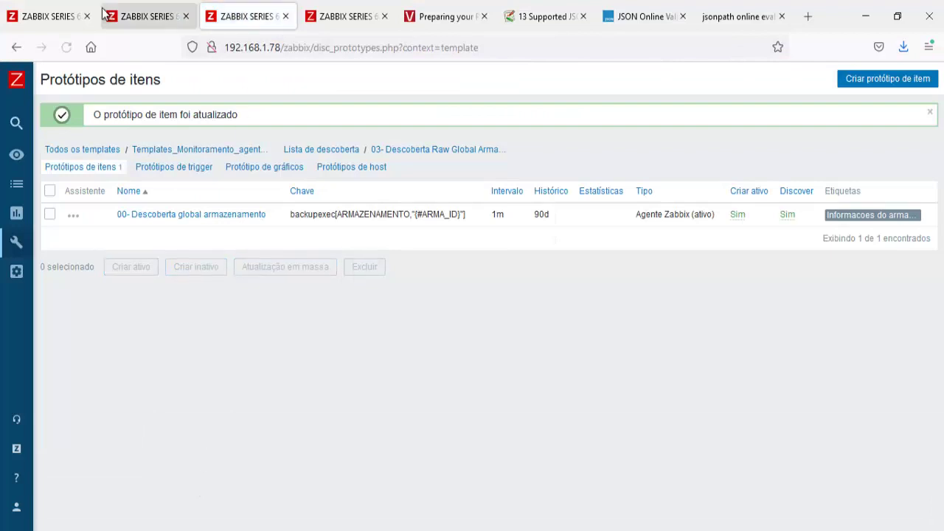
Go to the latest data page and reapply its filter to check the 00- Descoberta global armazenamento items
click(61, 14)
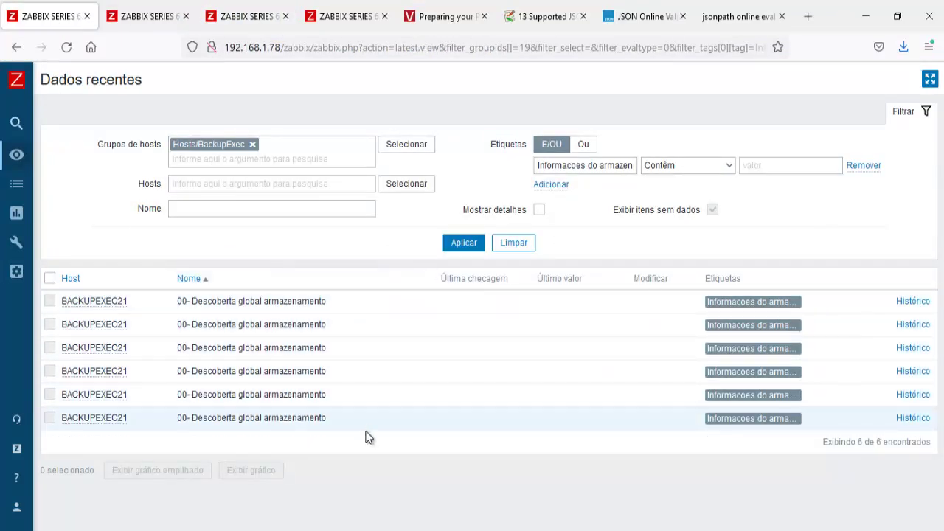
click(457, 249)
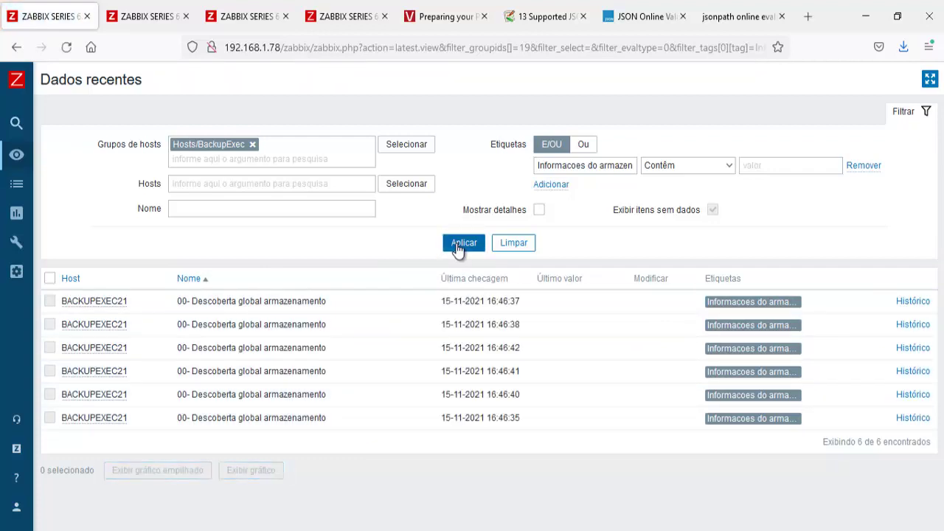
click(457, 244)
click(450, 244)
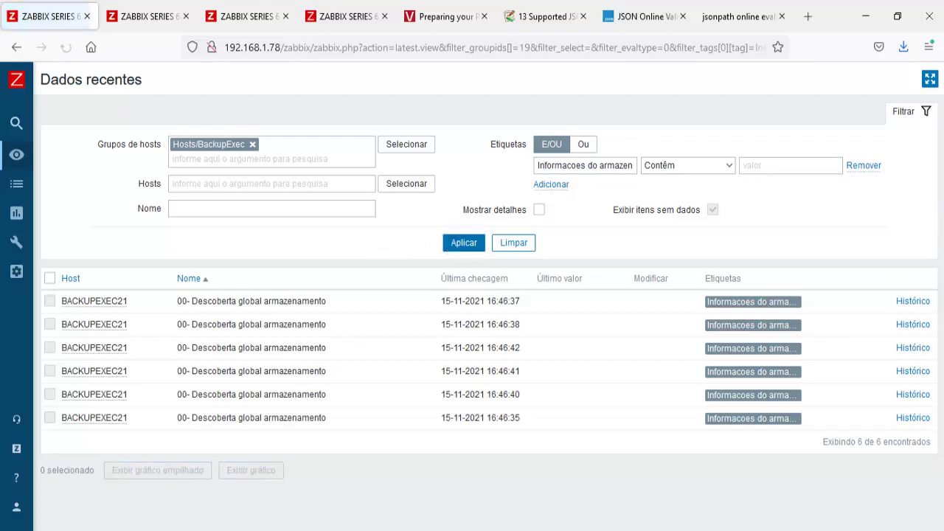
Return to PowerShell ISE, enlarge the console area and examine the JSON properties returned for the network disk storage
key(alt+Tab)
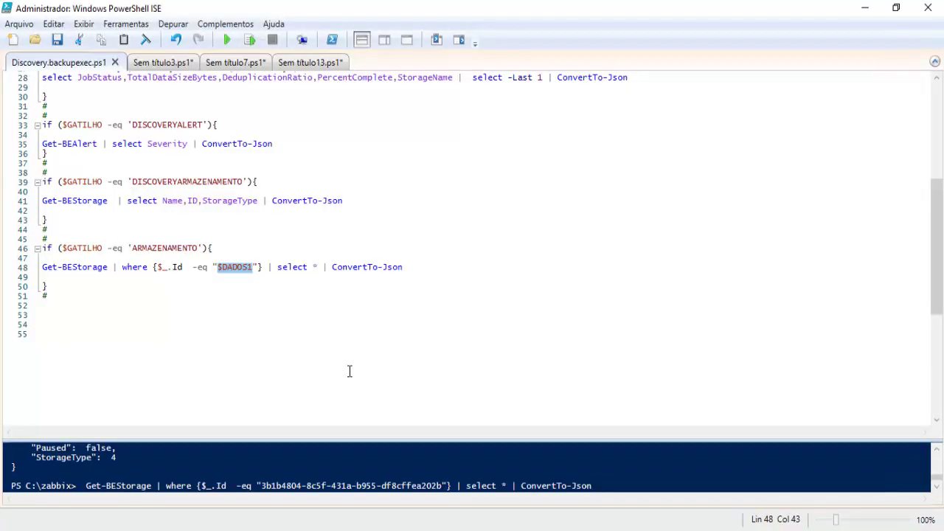
click(314, 346)
drag(371, 429, 367, 332)
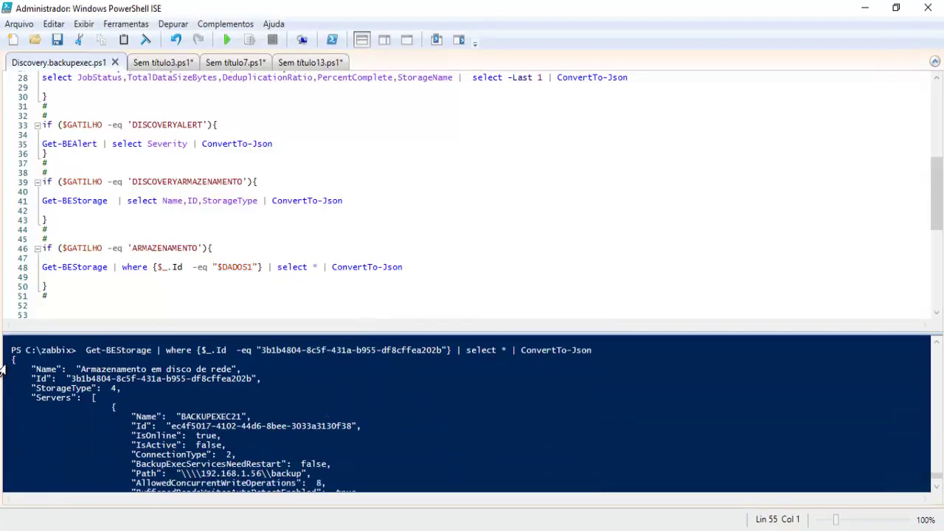
click(337, 423)
scroll(309, 424, up, 3)
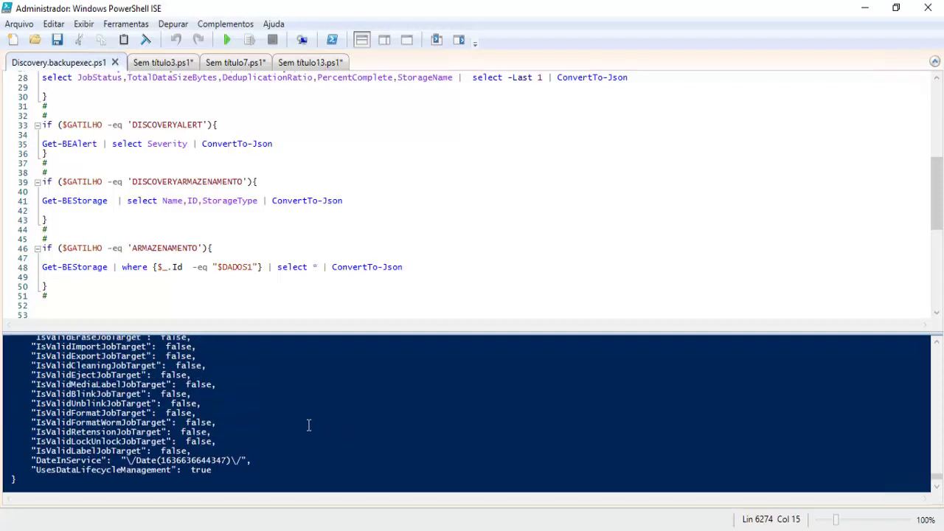
scroll(309, 425, up, 6)
scroll(309, 425, up, 8)
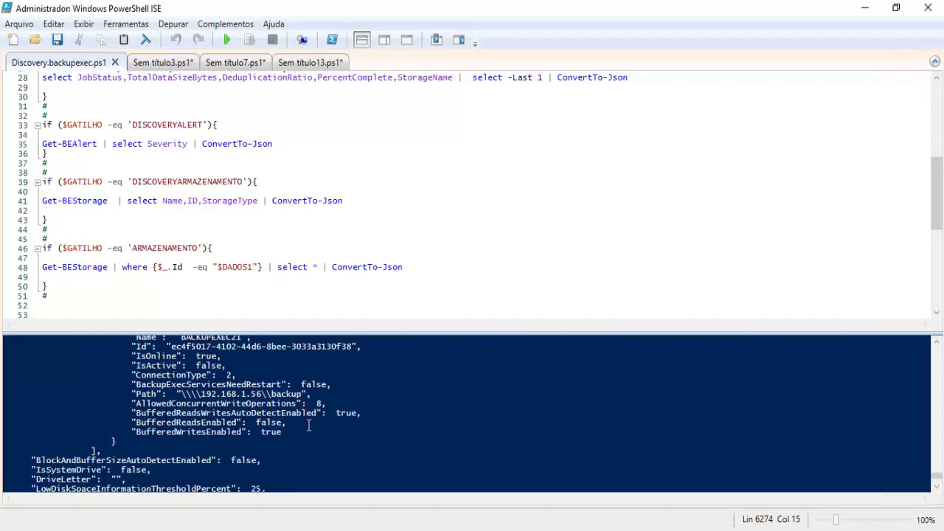
scroll(309, 425, down, 2)
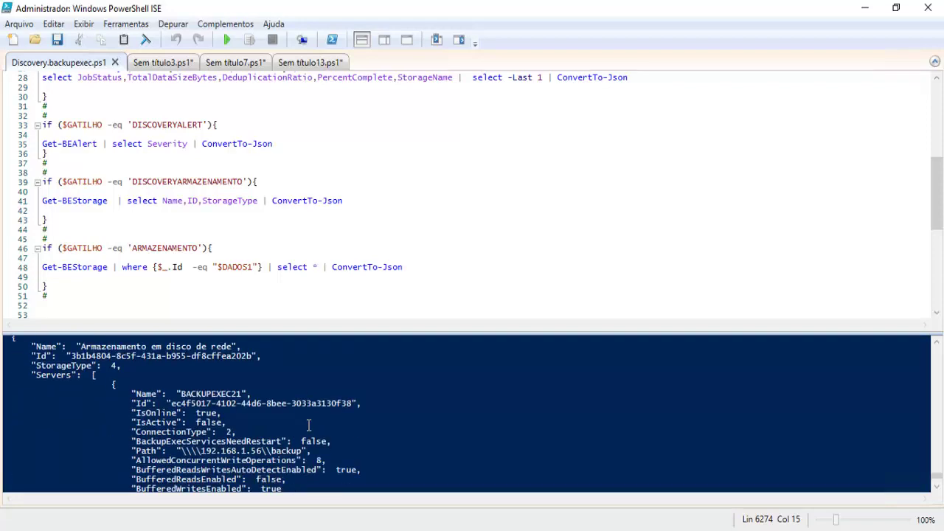
scroll(309, 425, down, 7)
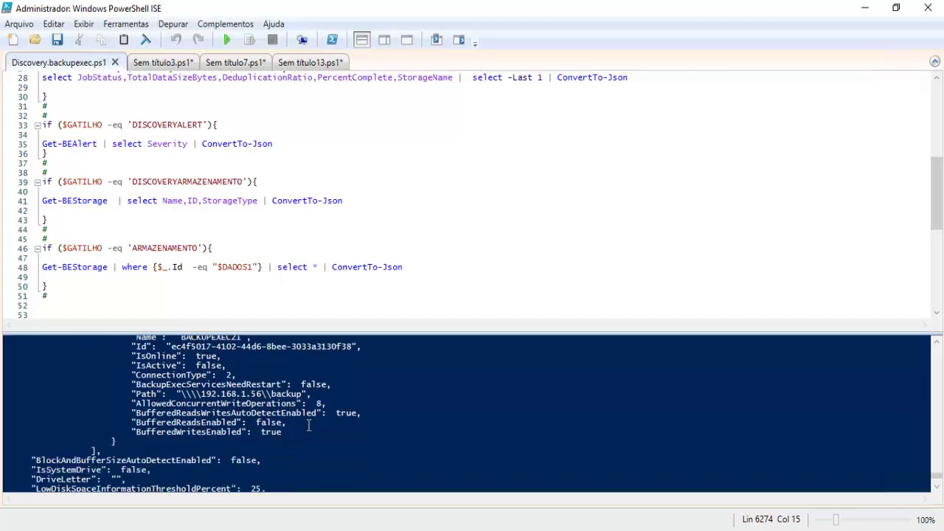
scroll(309, 424, down, 15)
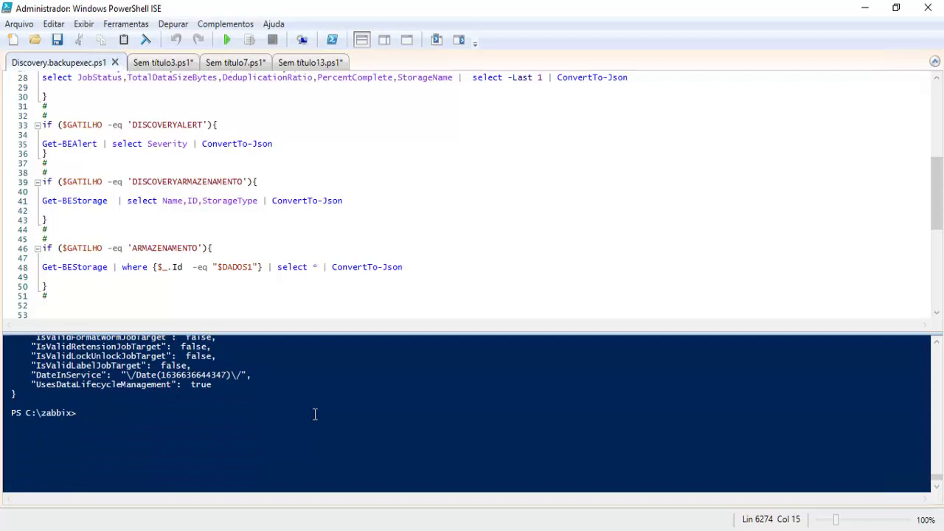
Restart the Zabbix Agent service on the Backup Exec server and return to Zabbix in the browser
click(421, 277)
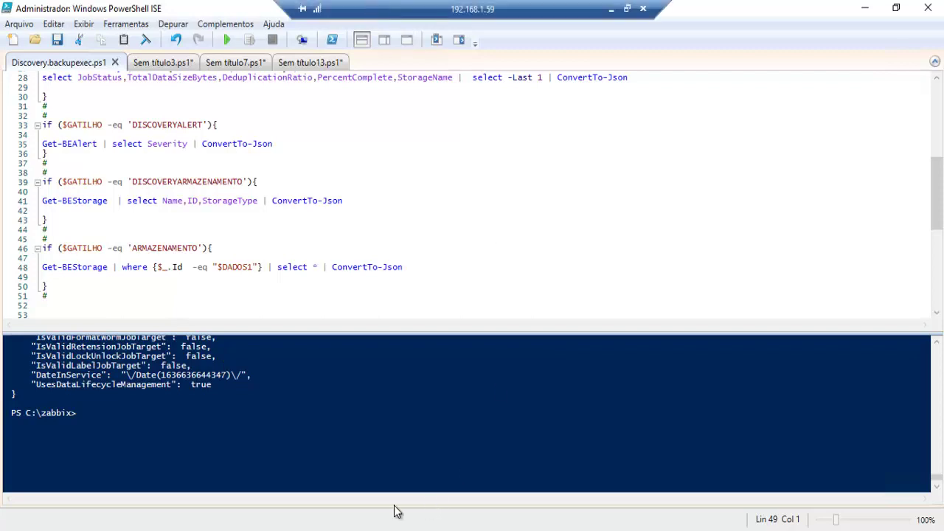
right_click(276, 422)
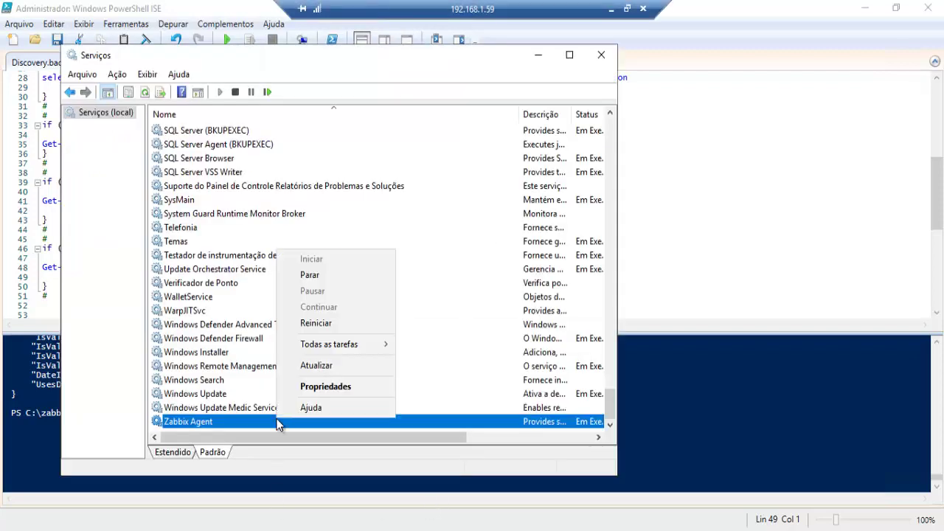
click(322, 323)
click(611, 8)
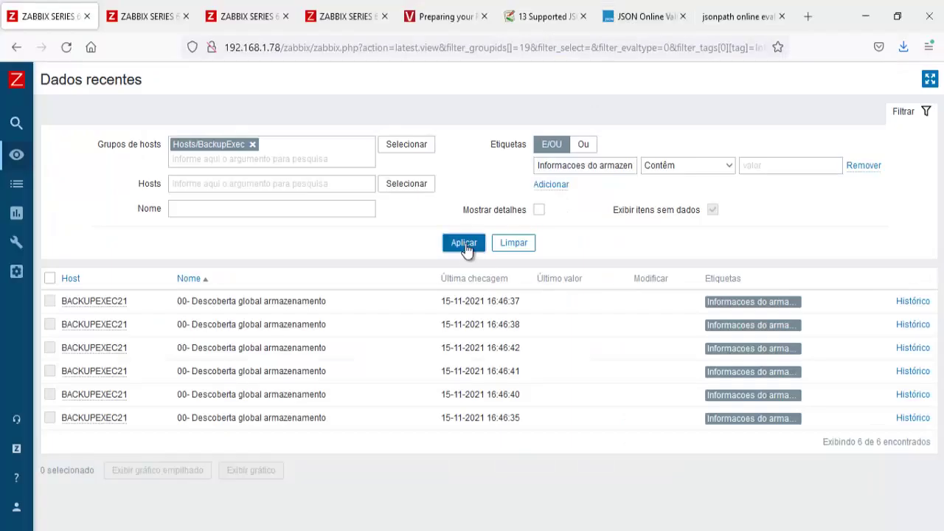
Reapply the latest data filter repeatedly to check whether the storage items receive their JSON values
click(464, 244)
click(464, 244)
click(464, 243)
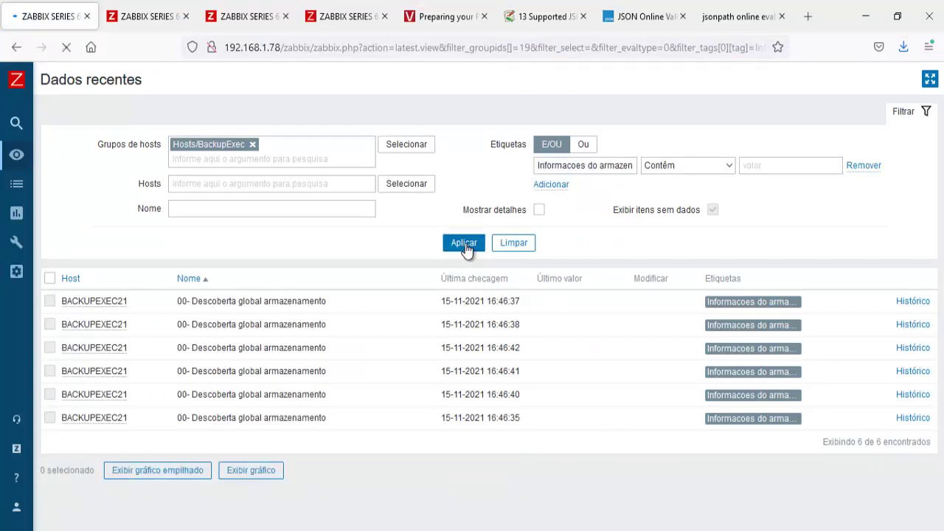
click(465, 243)
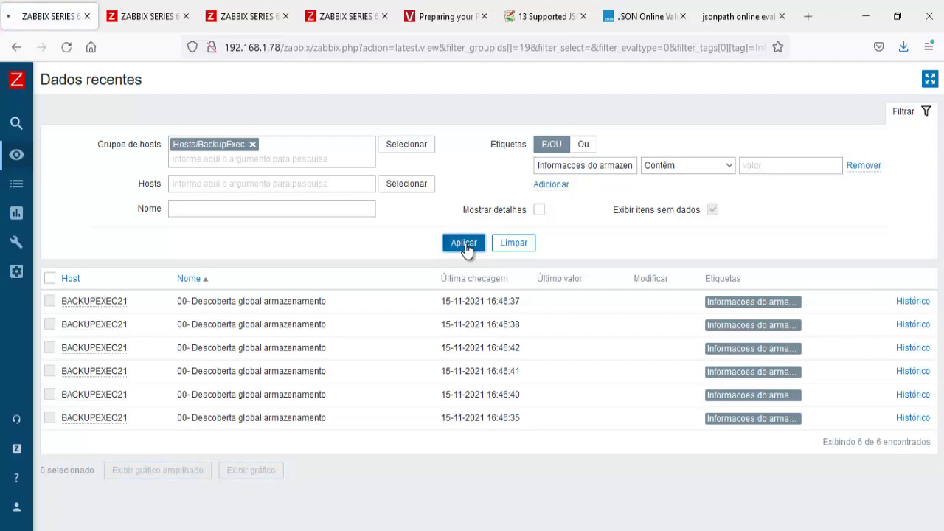
click(465, 244)
click(465, 243)
click(465, 244)
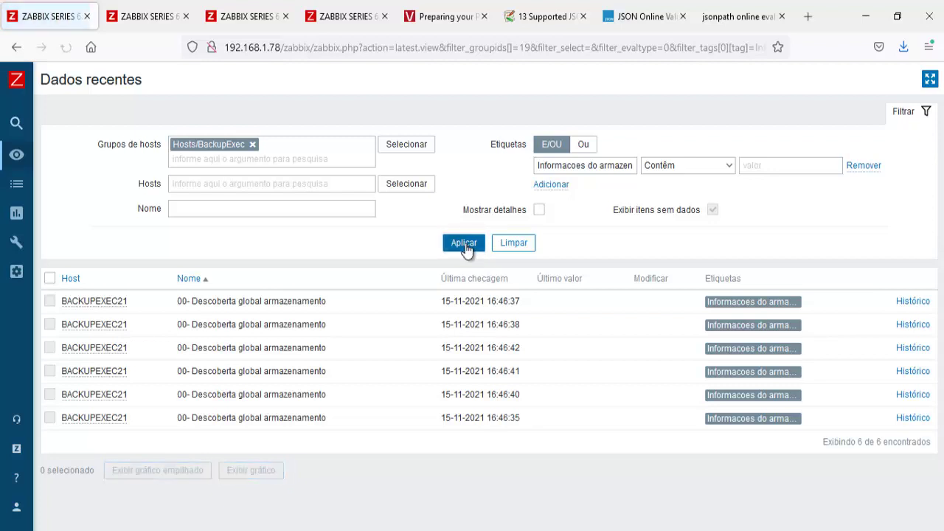
click(464, 244)
click(464, 244)
click(464, 243)
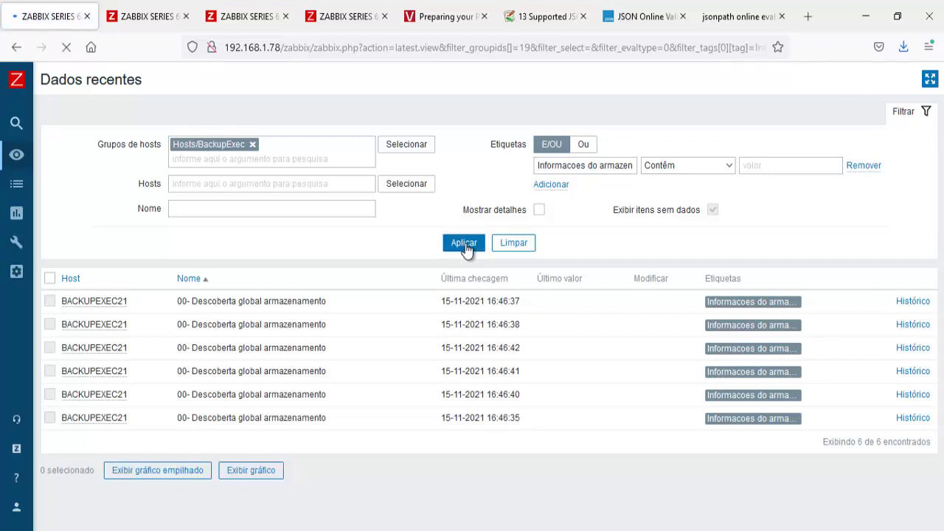
click(465, 243)
click(465, 243)
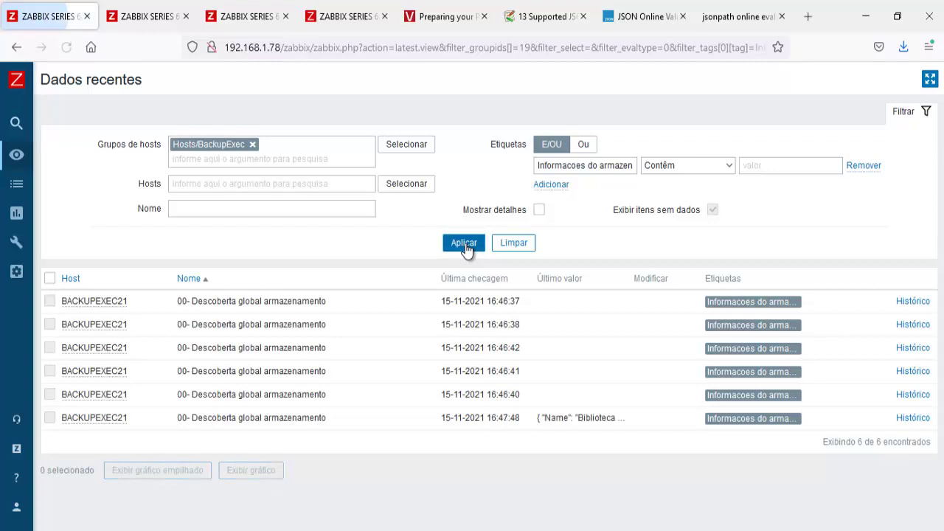
click(464, 243)
click(465, 243)
click(464, 243)
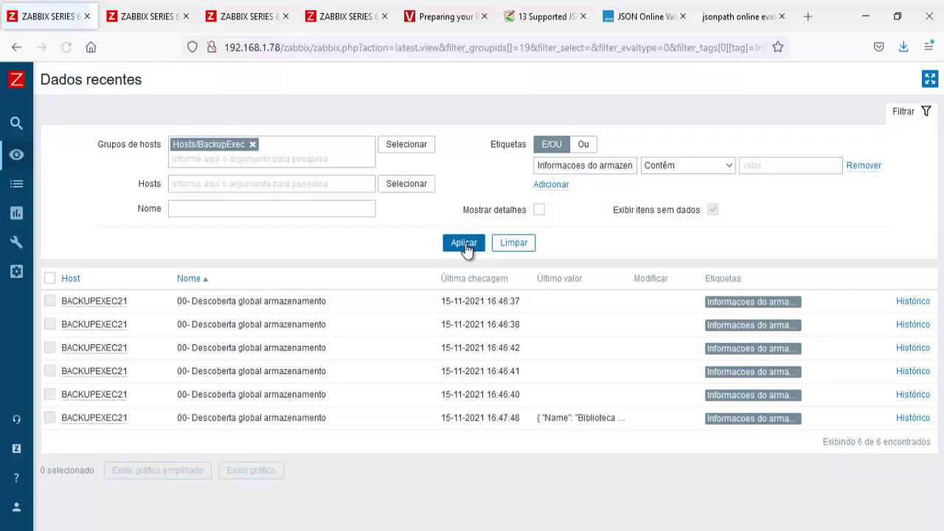
Reapply the latest data filter a few more times to look for new storage item values
click(464, 243)
click(465, 243)
click(464, 243)
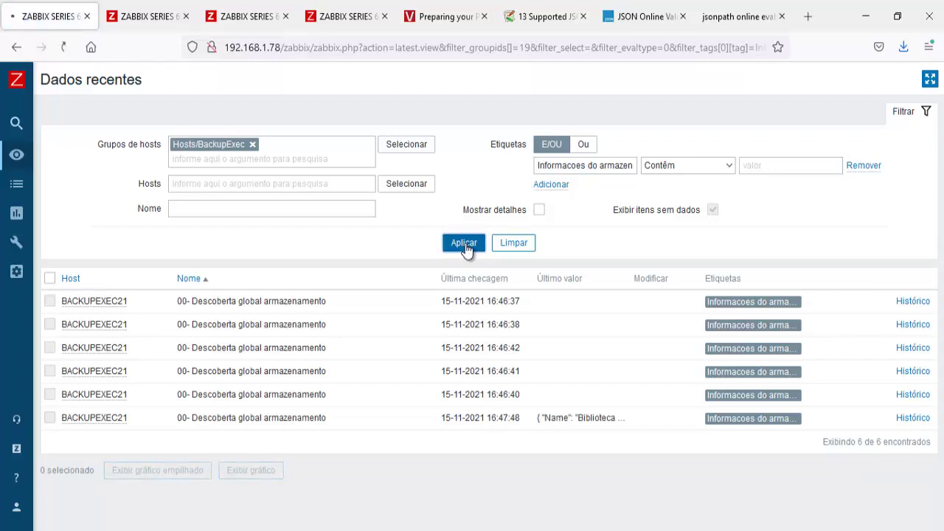
click(465, 244)
click(464, 243)
Restart the Zabbix Agent service once more on the Backup Exec server and return to Zabbix in the browser
key(alt+Tab)
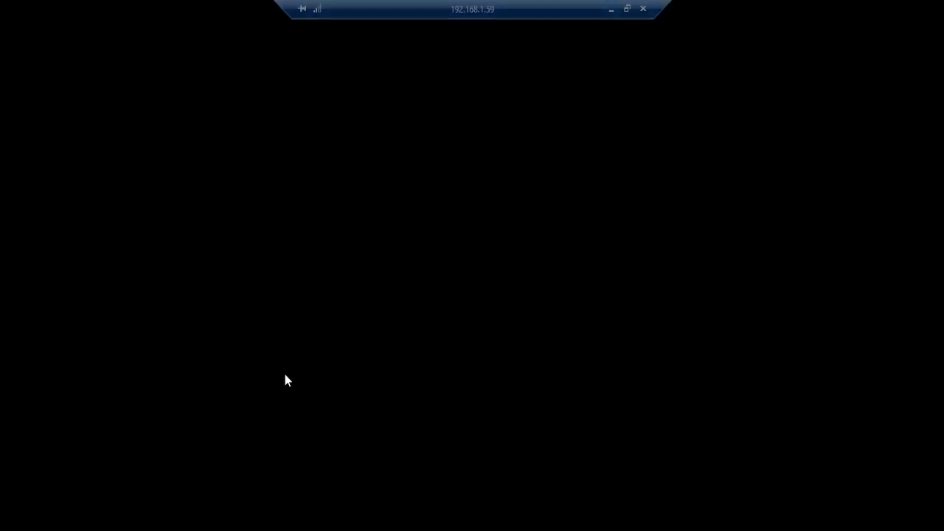
right_click(218, 421)
click(256, 328)
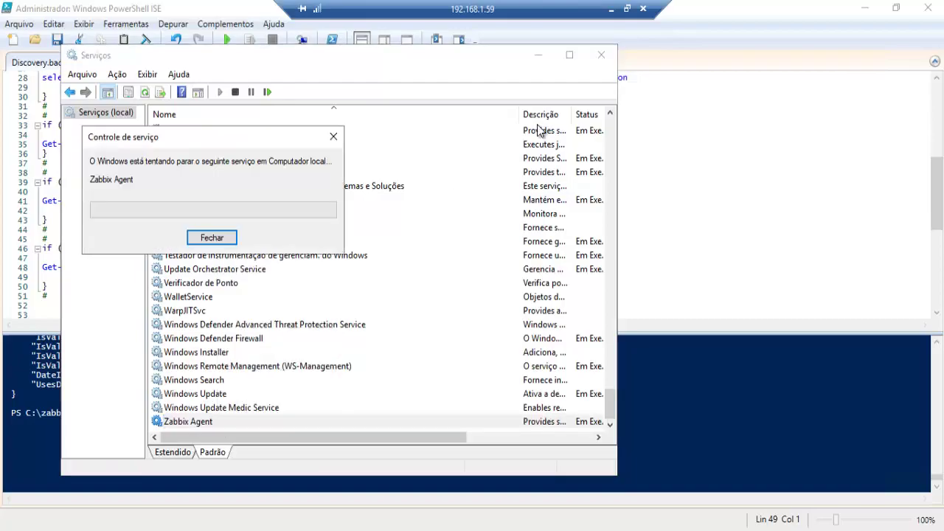
click(610, 9)
Refresh the latest data and examine the full JSON value in the history of the first storage item
click(460, 245)
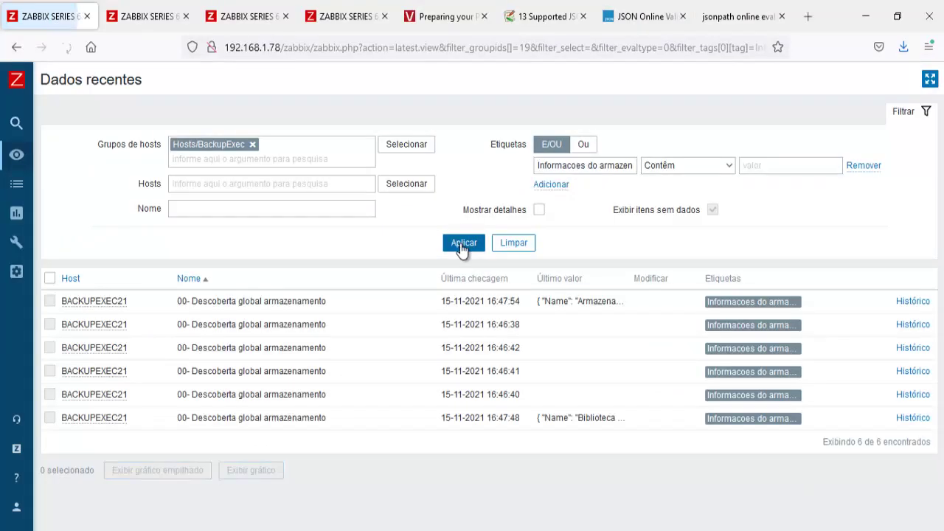
click(460, 245)
click(460, 245)
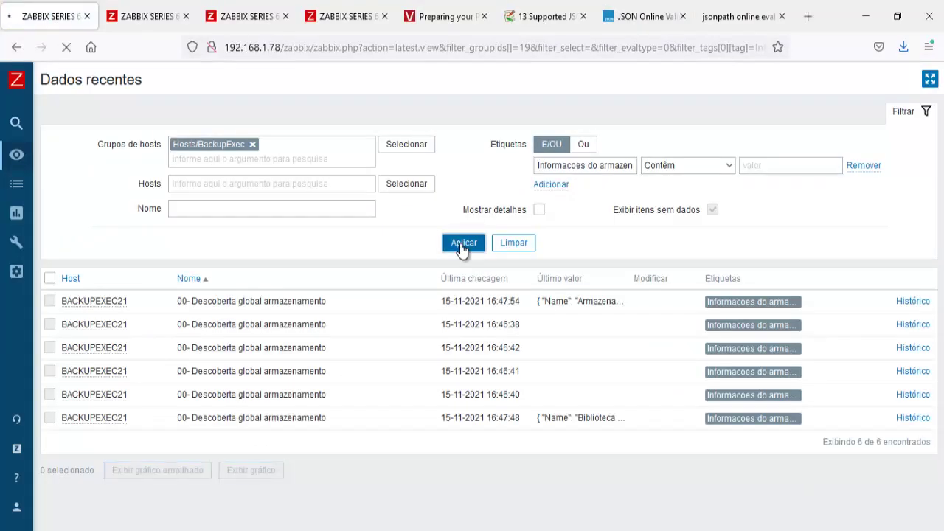
click(913, 302)
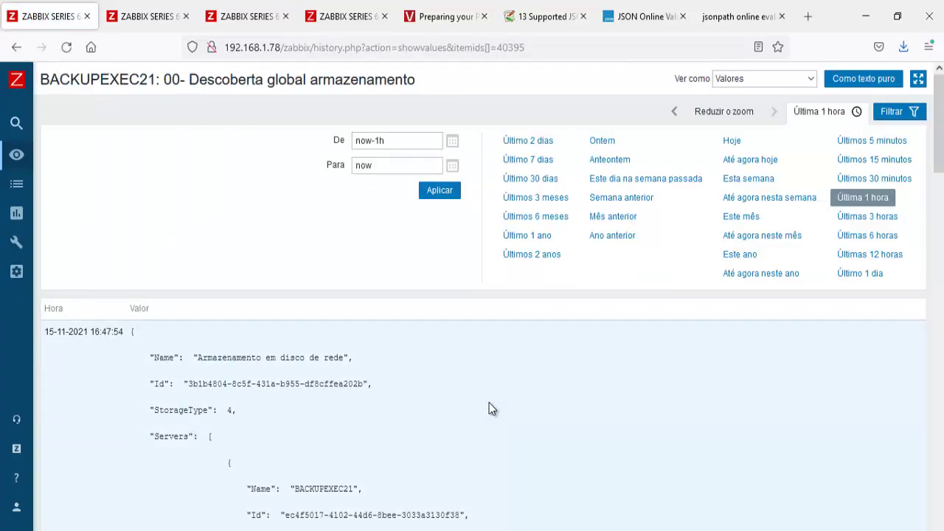
scroll(489, 406, down, 5)
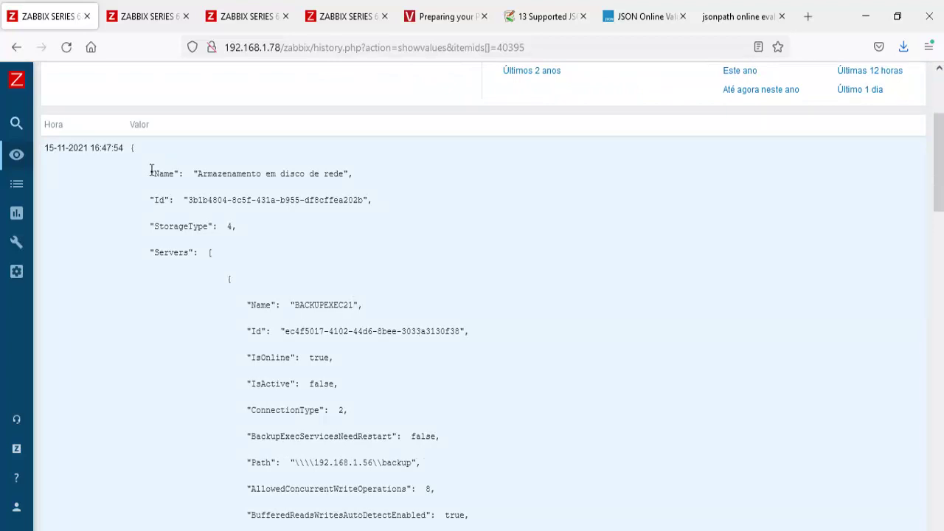
drag(152, 170, 430, 297)
click(435, 304)
scroll(435, 305, down, 15)
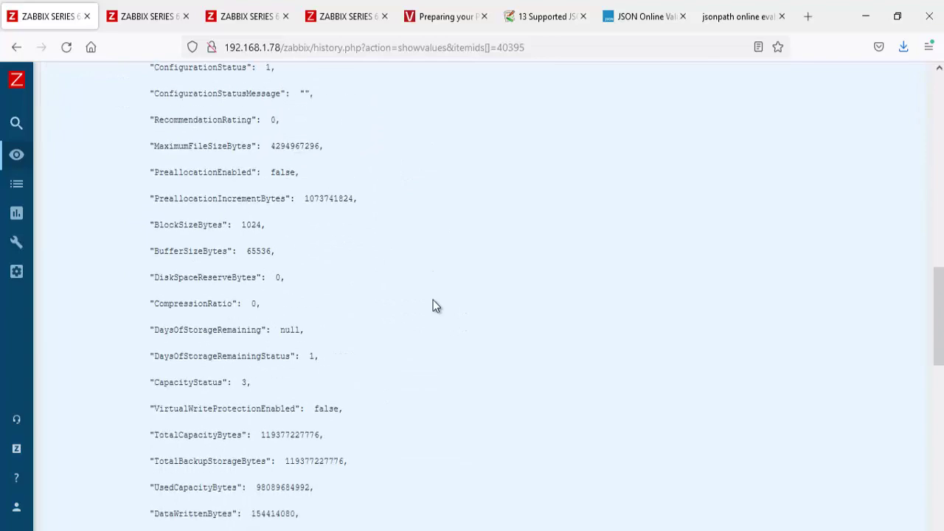
scroll(433, 307, down, 8)
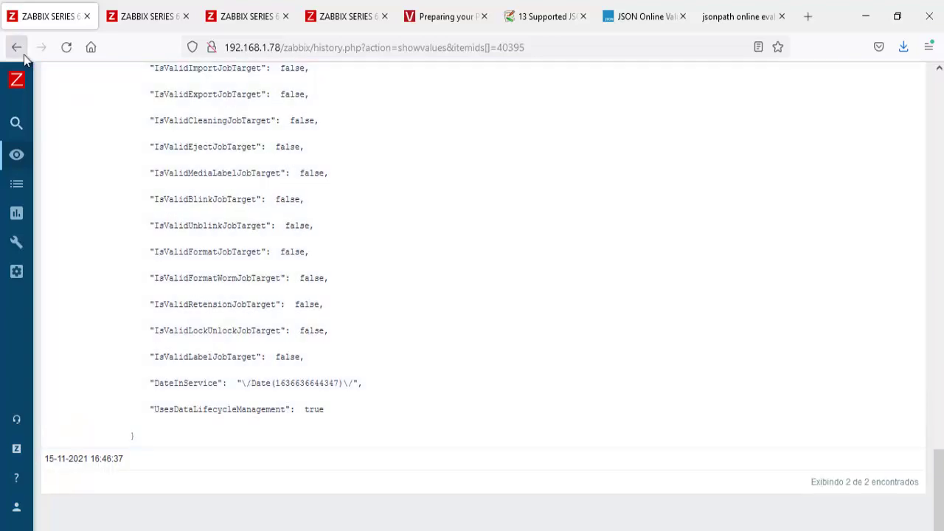
Return to the latest data page and keep reapplying its filter to check the remaining storage items for values
click(16, 48)
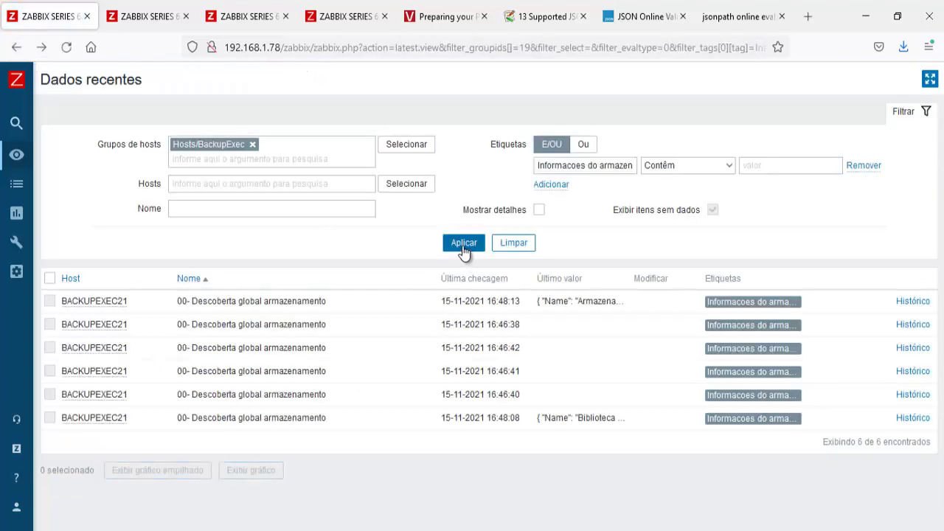
click(464, 243)
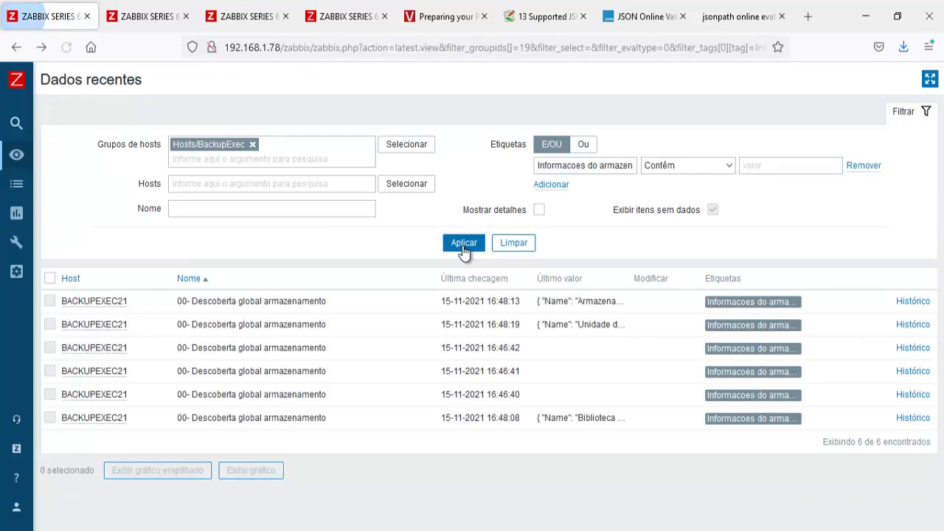
click(463, 243)
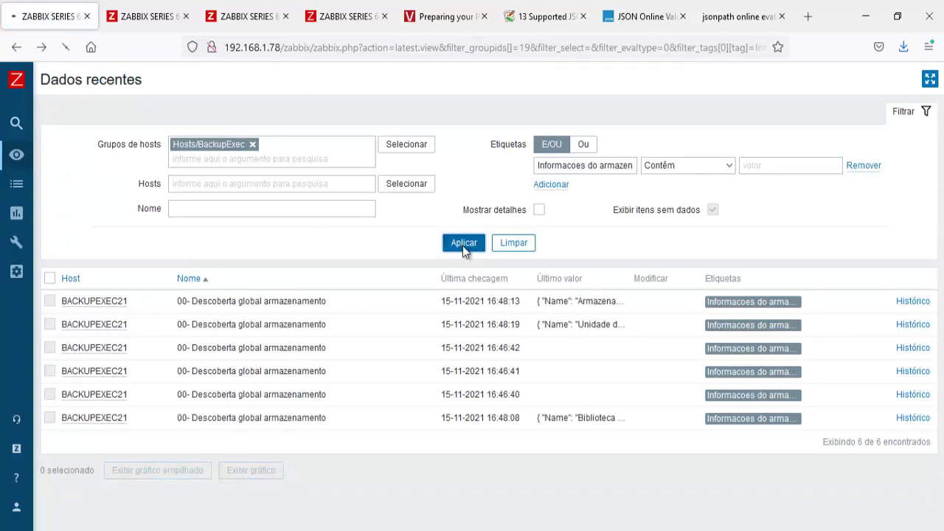
click(463, 246)
click(463, 248)
click(463, 247)
click(463, 247)
click(463, 247)
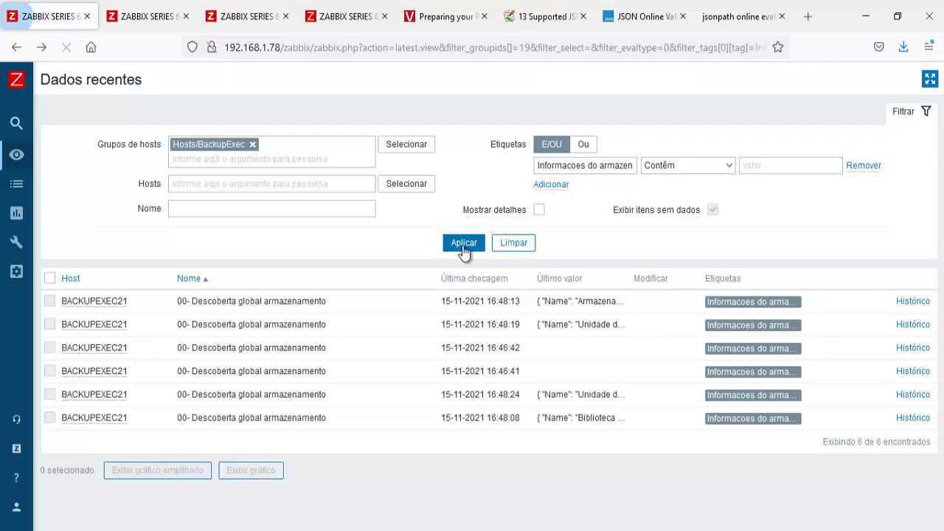
click(463, 247)
click(463, 247)
click(463, 247)
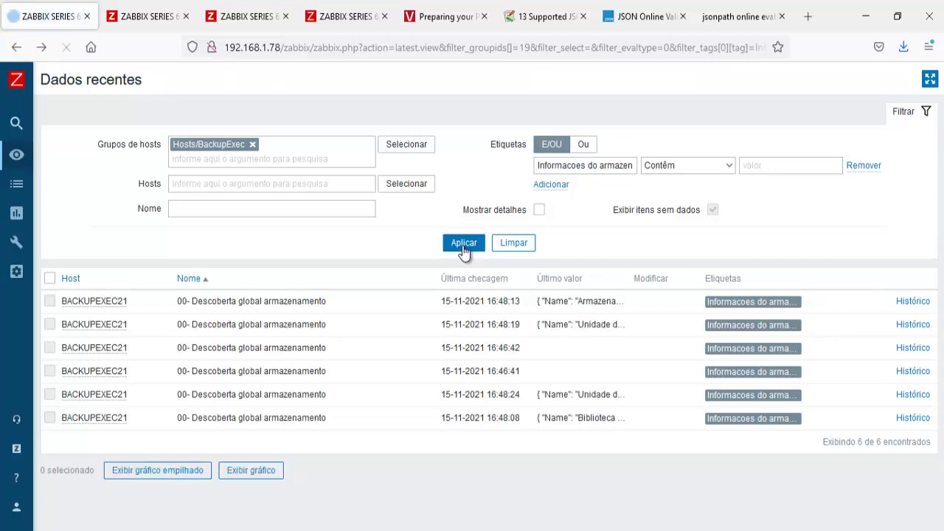
click(463, 246)
click(464, 247)
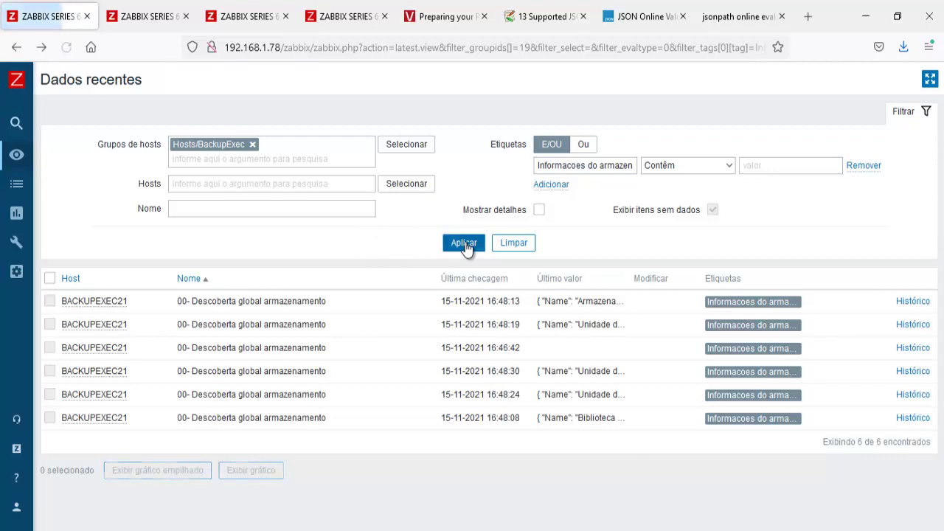
click(465, 247)
click(464, 247)
click(464, 247)
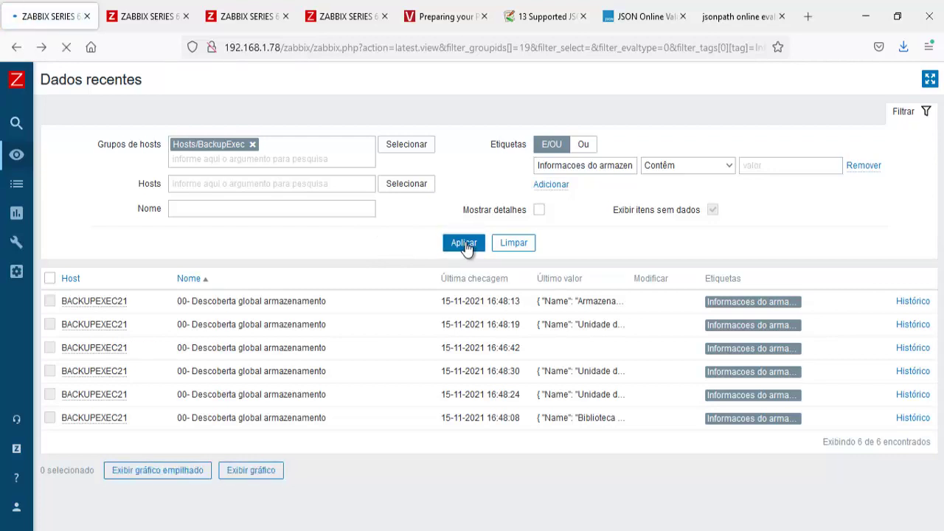
click(465, 247)
click(464, 247)
click(465, 247)
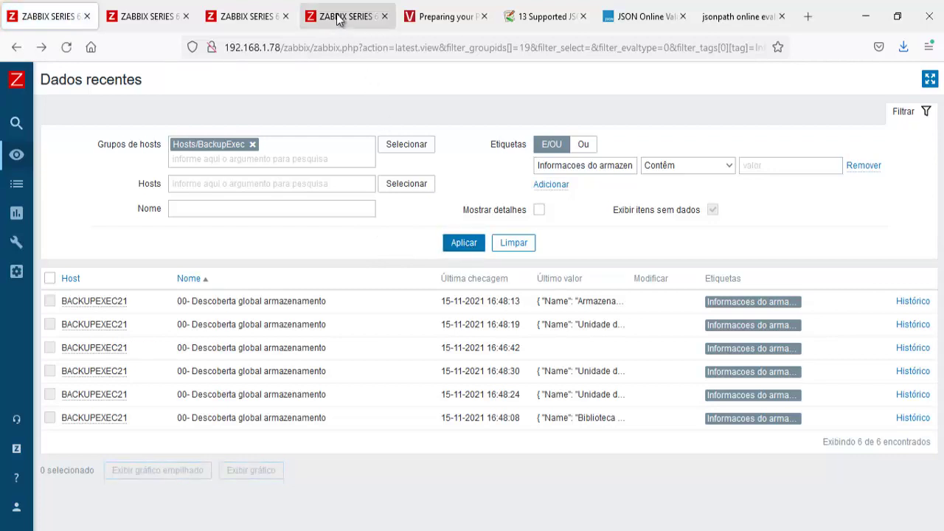
Open the Backup Exec template's item list and view the creation options for the 03- Descoberta Raw Global Armazenamentos item
click(337, 18)
click(413, 115)
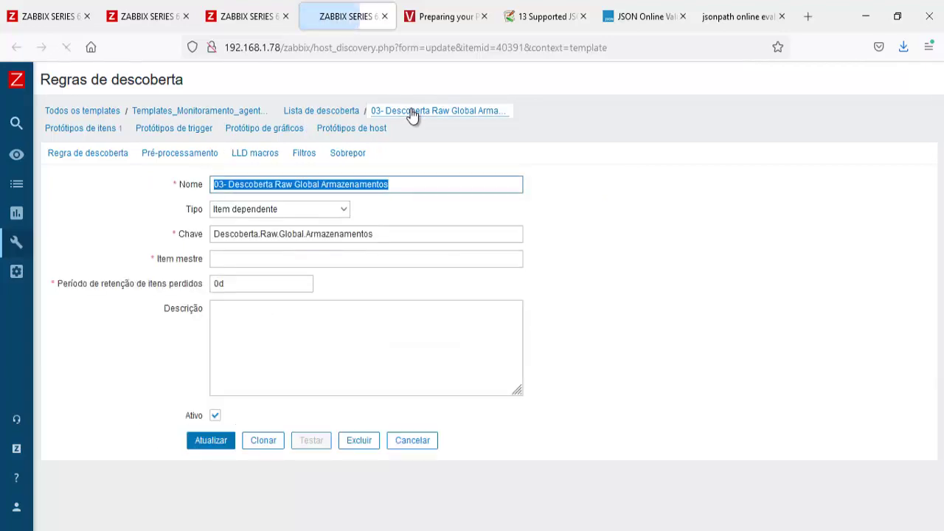
click(241, 113)
click(295, 112)
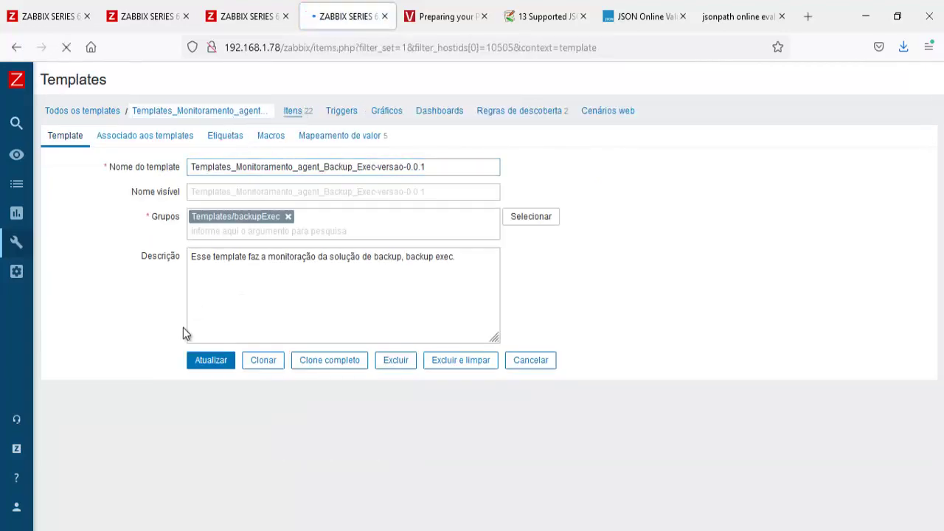
click(184, 347)
scroll(313, 413, down, 3)
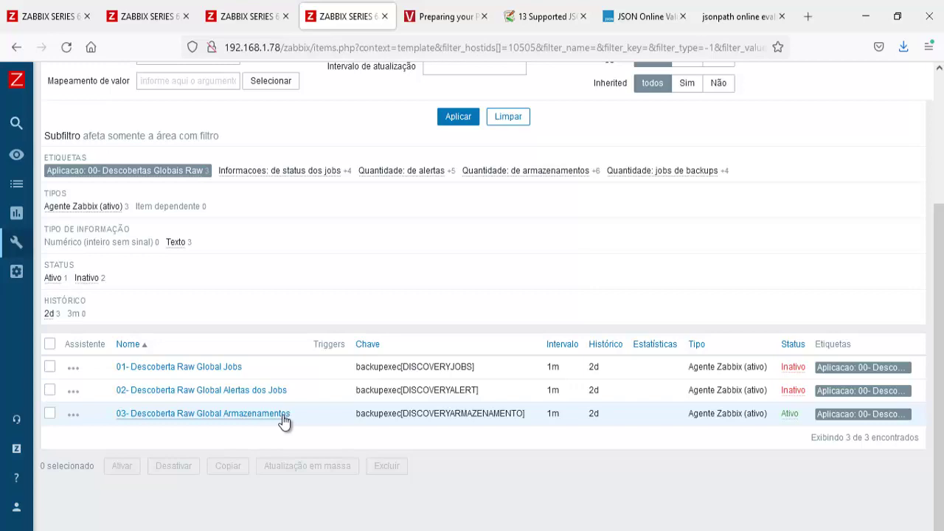
click(73, 414)
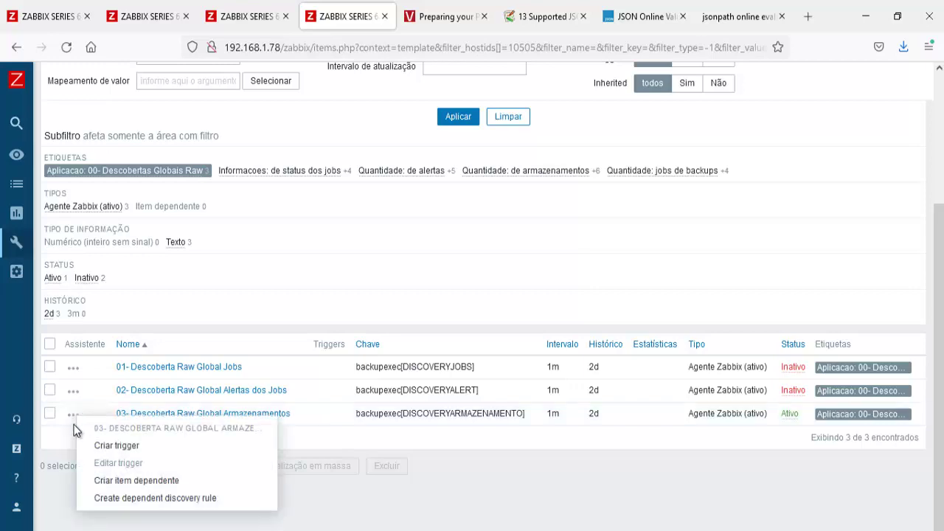
click(412, 515)
Open the 03- Descoberta Raw Global Armazenamentos discovery rule and compare its JSONPath preprocessing step with the latest data items
scroll(574, 310, up, 3)
click(540, 112)
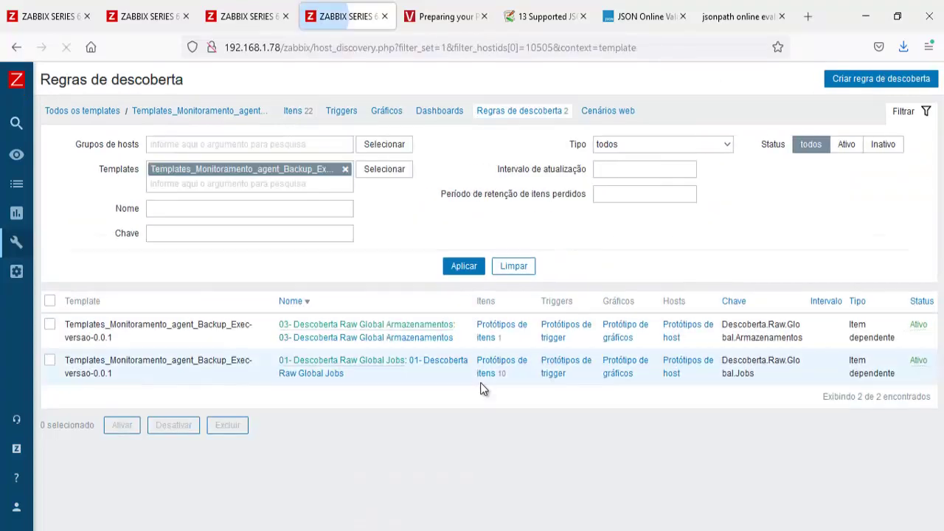
click(433, 339)
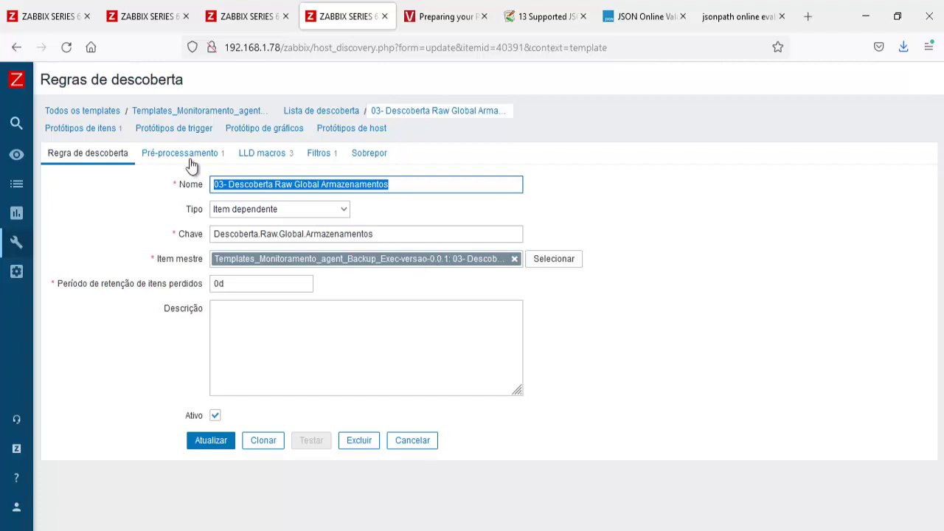
click(189, 154)
click(448, 206)
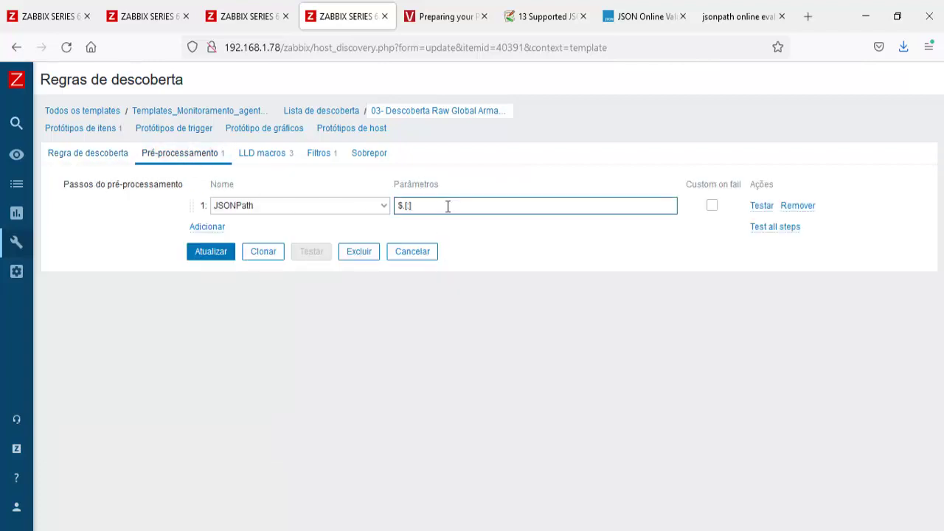
click(80, 20)
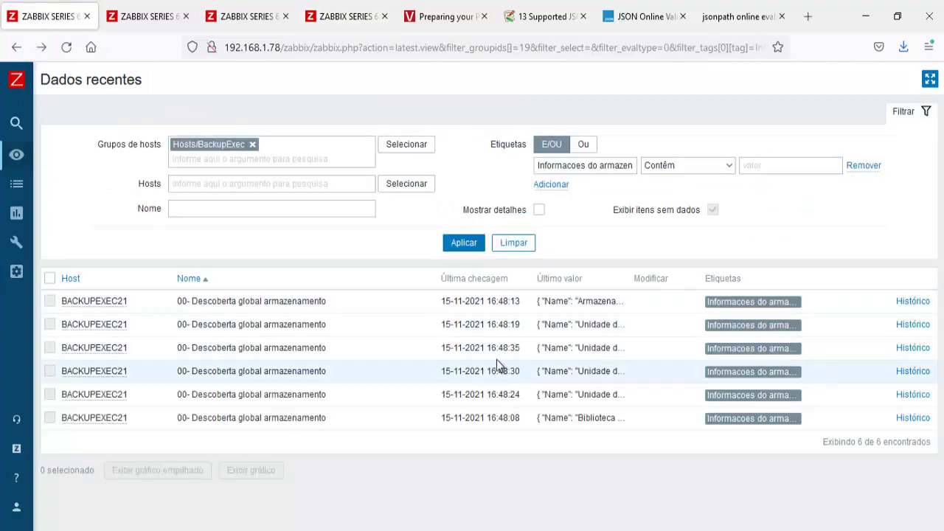
click(343, 26)
Review the discovery rule's LLD macros {#ARMA_ID}, {#ARMA_NAME} and {#ARMA_TYPE} and their JSONPath expressions
click(267, 156)
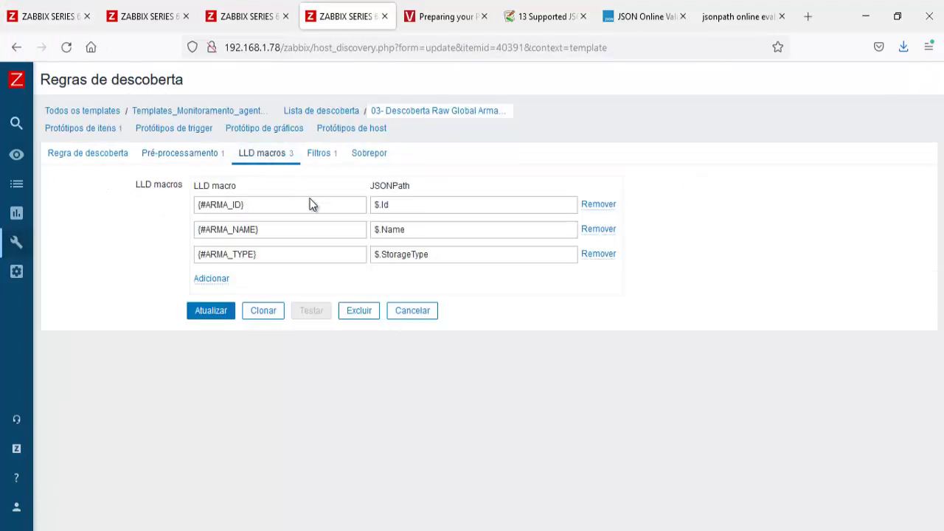
click(313, 205)
click(317, 229)
click(318, 254)
click(408, 207)
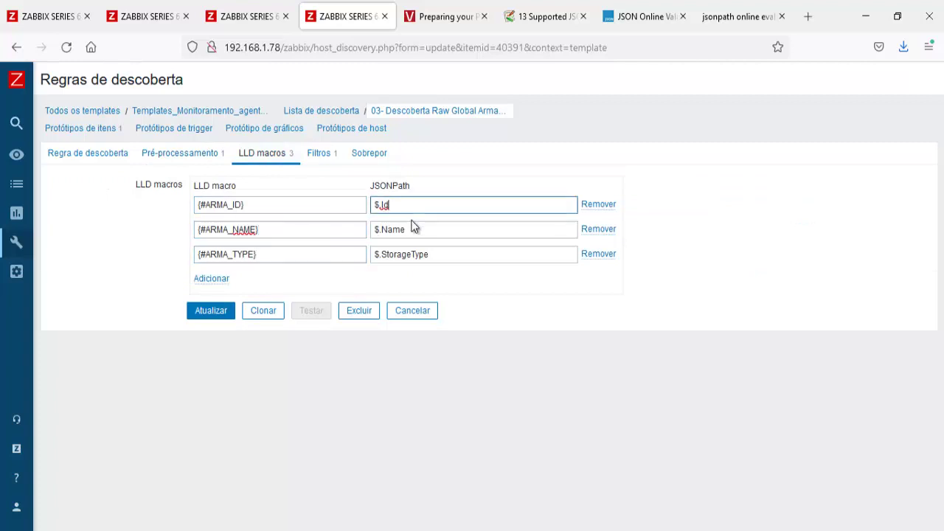
click(413, 227)
click(437, 251)
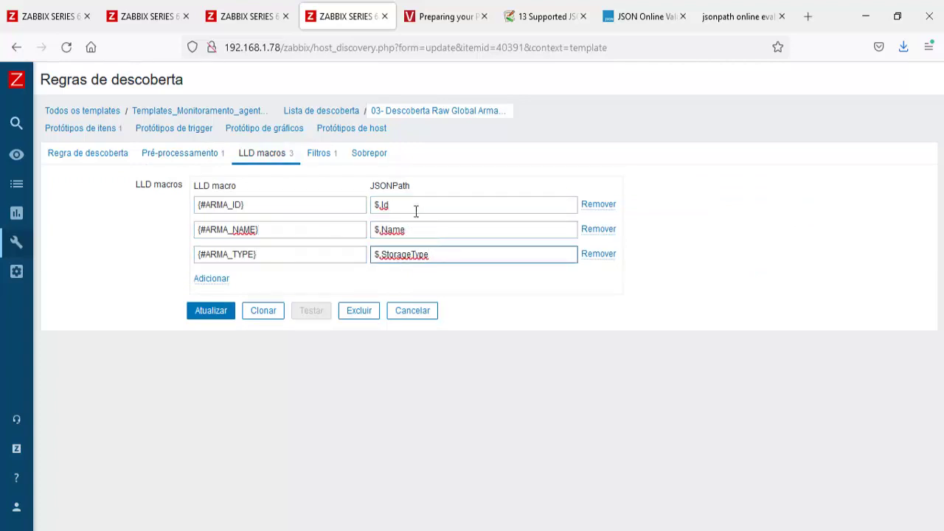
Review the discovery rule's {#ARMA_TYPE} filter and its regular expression
click(320, 155)
drag(546, 229, 505, 268)
click(307, 229)
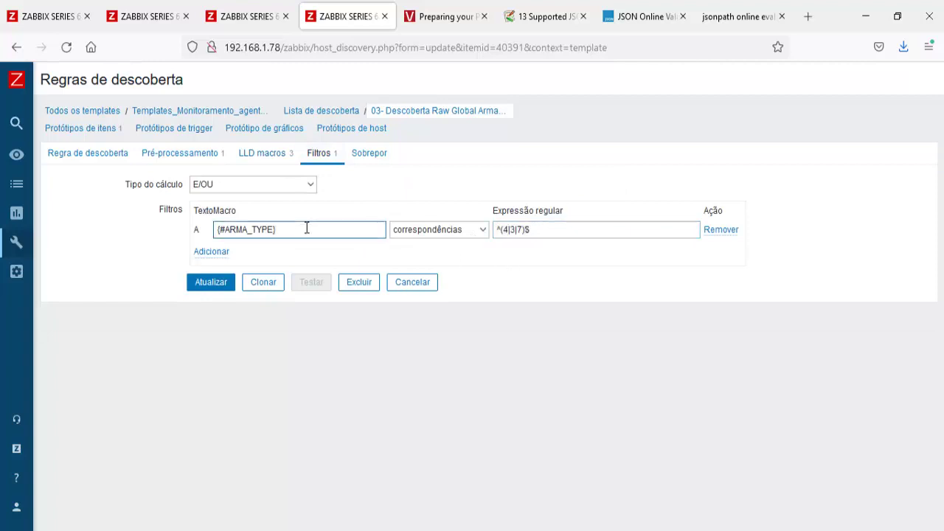
Open the 00- Descoberta global armazenamento item prototype and examine the parameters of its key
click(86, 130)
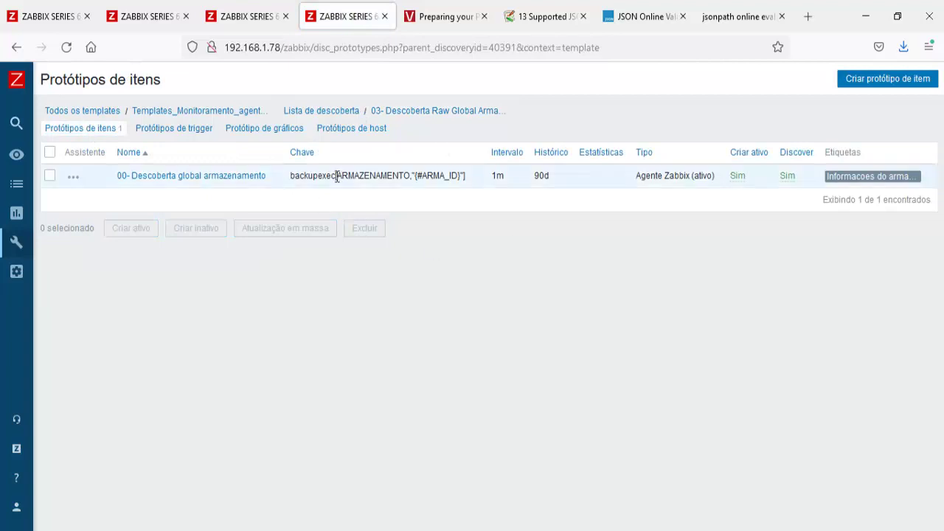
click(221, 182)
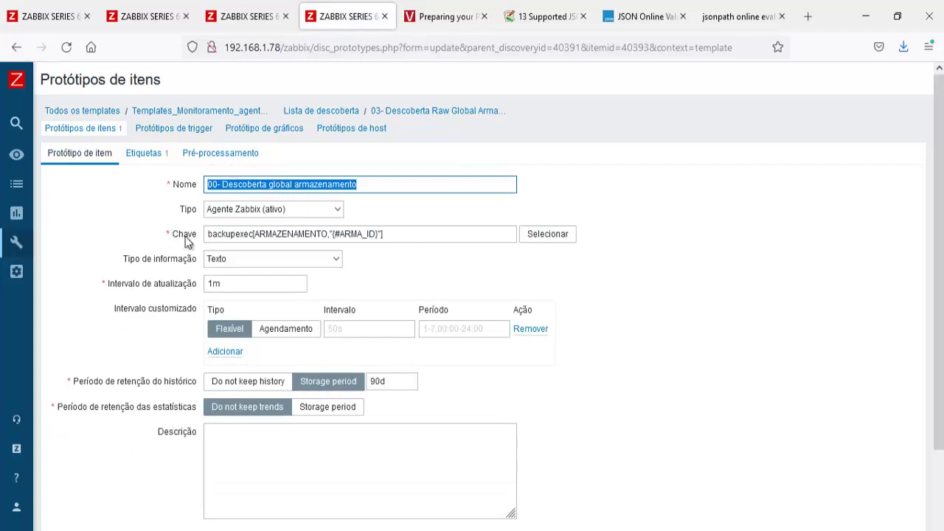
click(209, 234)
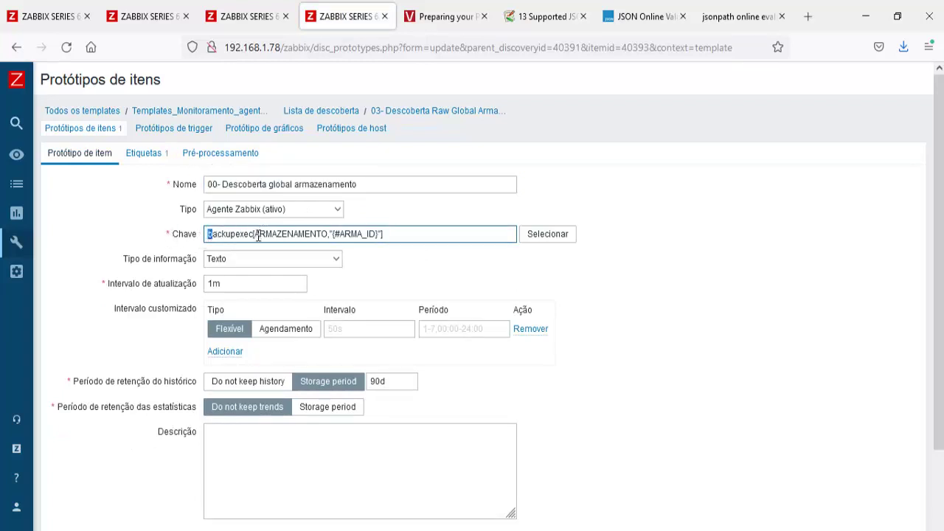
click(257, 235)
mouse_move(254, 234)
mouse_down()
mouse_move(332, 234)
mouse_move(255, 235)
mouse_up()
click(331, 234)
click(254, 234)
Switch to PowerShell ISE on the Backup Exec server and examine the ARMAZENAMENTO block of Discovery.backupexec.ps1
key(alt+Tab)
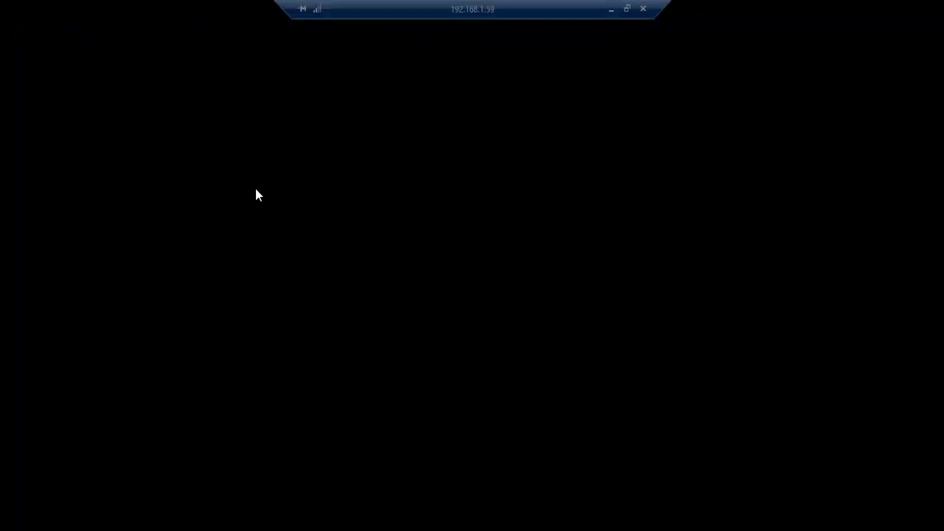
click(725, 134)
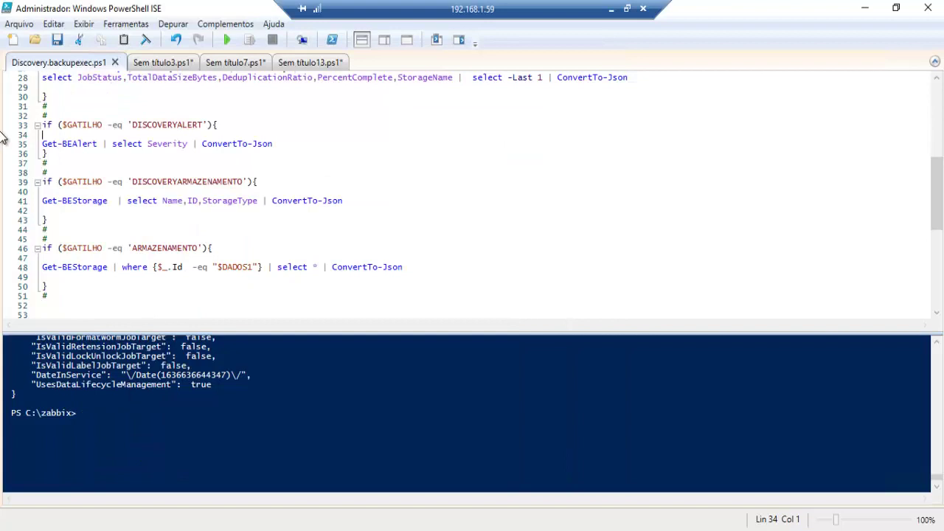
drag(198, 248, 47, 239)
click(155, 249)
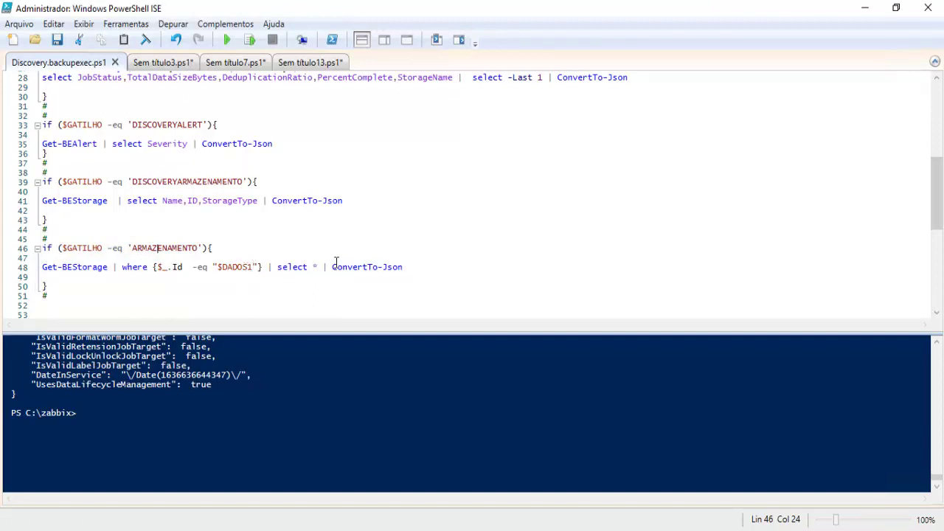
Examine the select clause of the ARMAZENAMENTO command in the script and switch back to Zabbix in the browser
drag(323, 267, 285, 269)
click(310, 271)
key(alt+Tab)
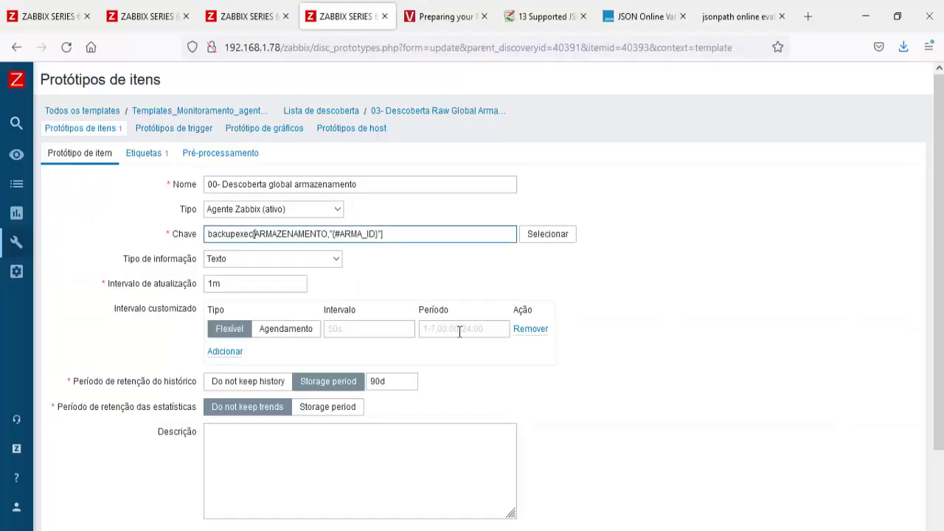
Open the history of the first 00- Descoberta global armazenamento item and copy the Name field label from its JSON
click(70, 16)
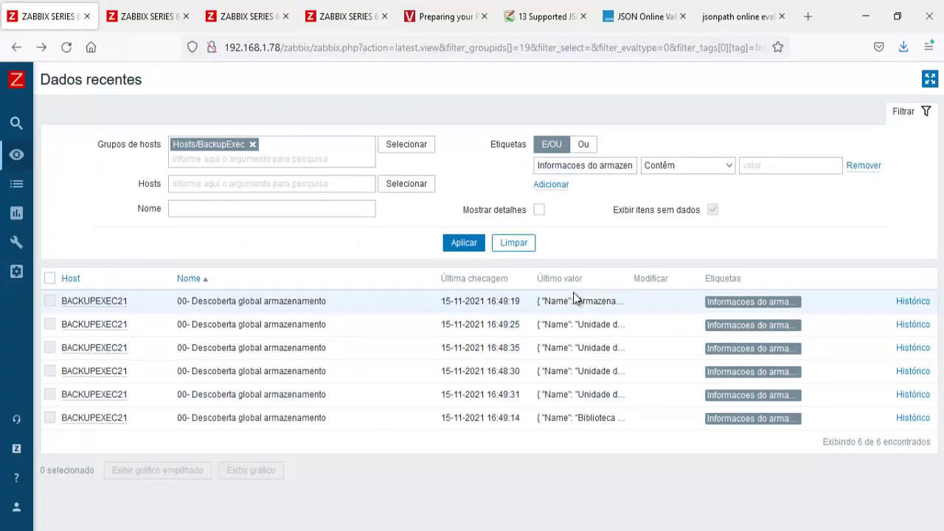
click(912, 302)
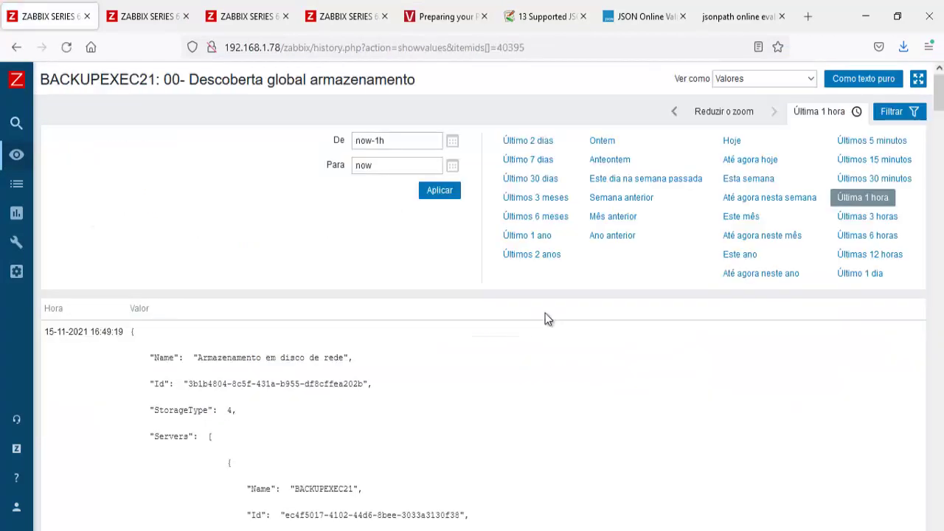
scroll(545, 312, down, 2)
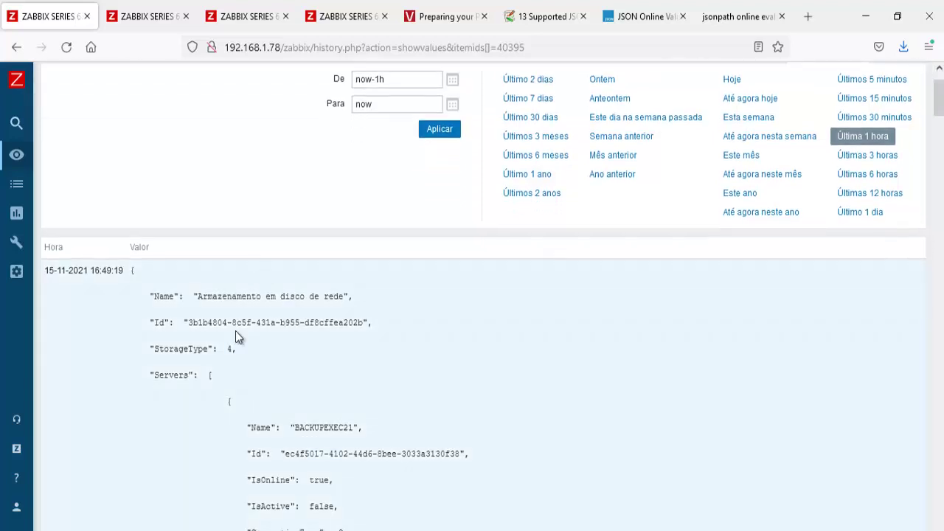
scroll(239, 335, down, 2)
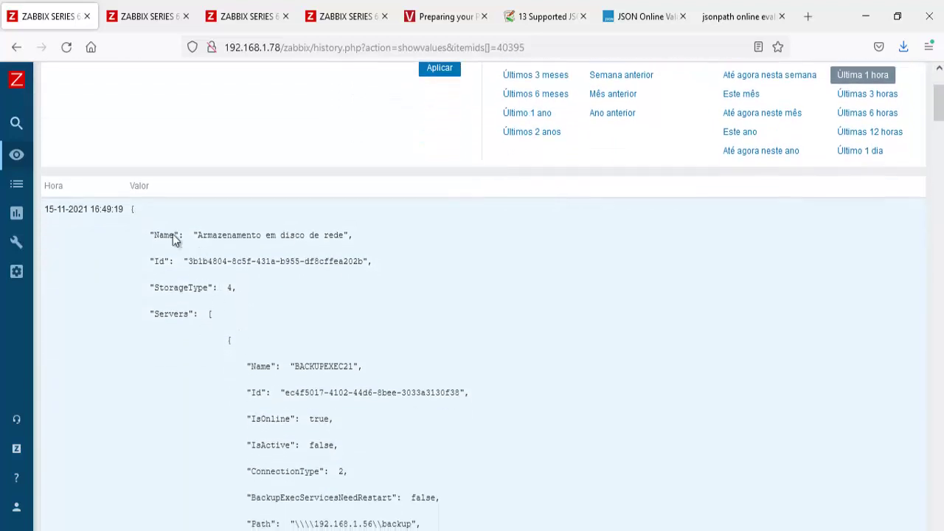
double_click(164, 234)
right_click(161, 237)
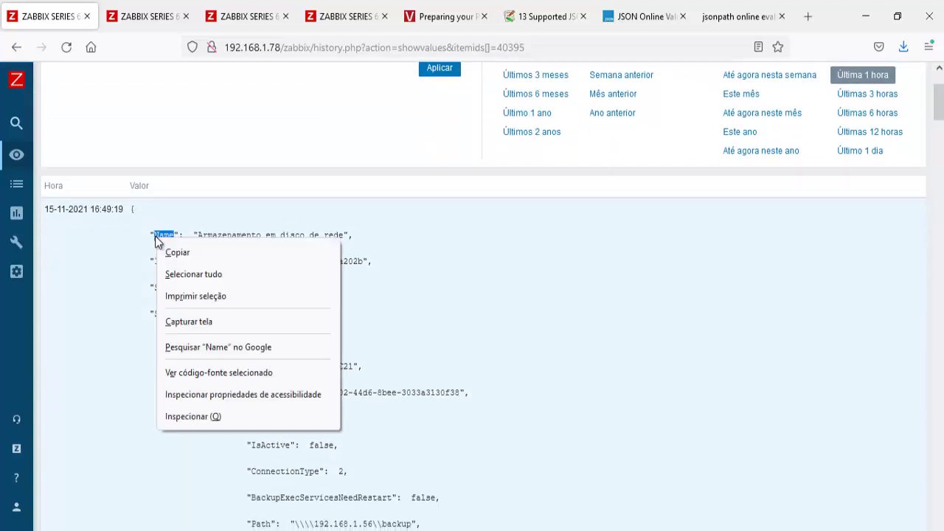
click(170, 251)
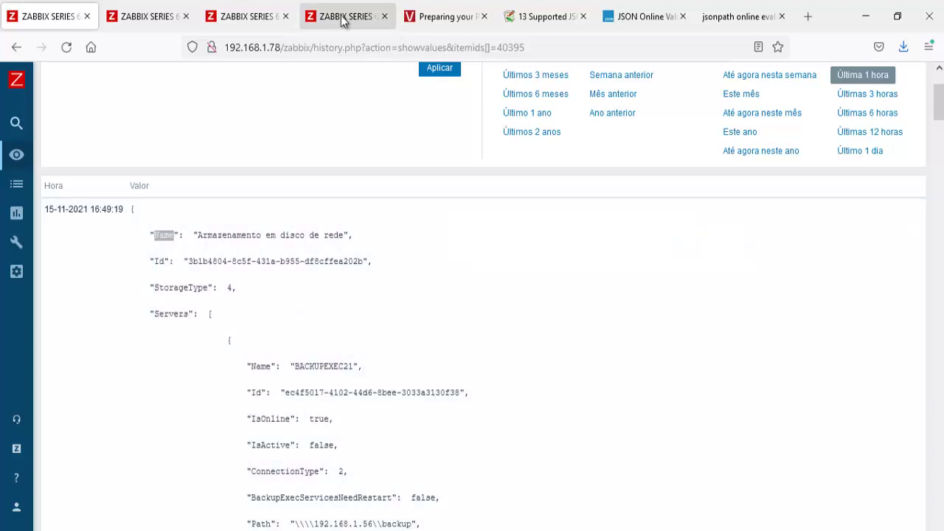
Start a dependent item prototype based on 00- Descoberta global armazenamento and name it 01- Name
click(343, 18)
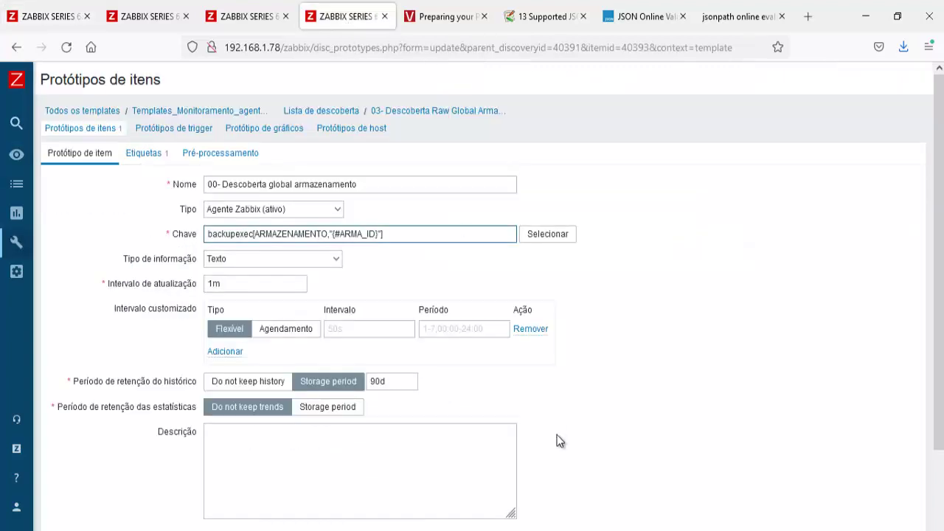
click(101, 131)
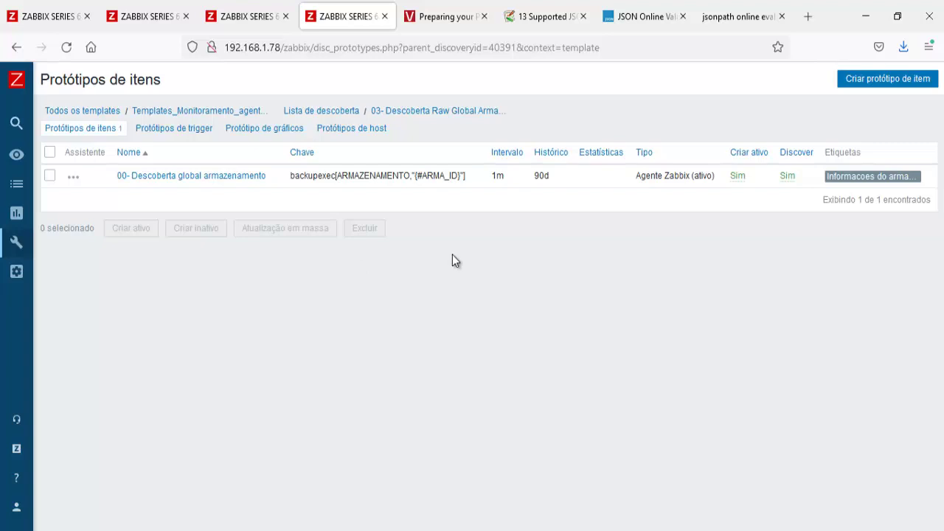
click(71, 182)
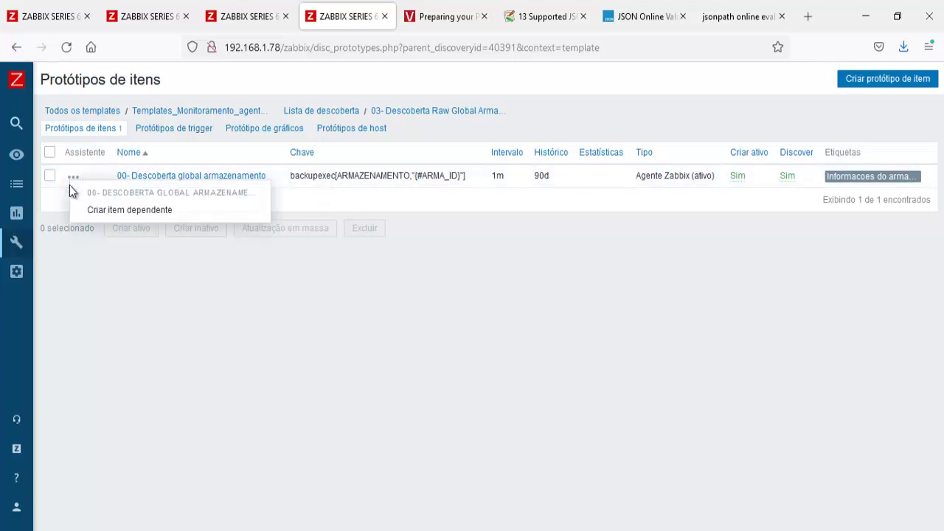
click(112, 211)
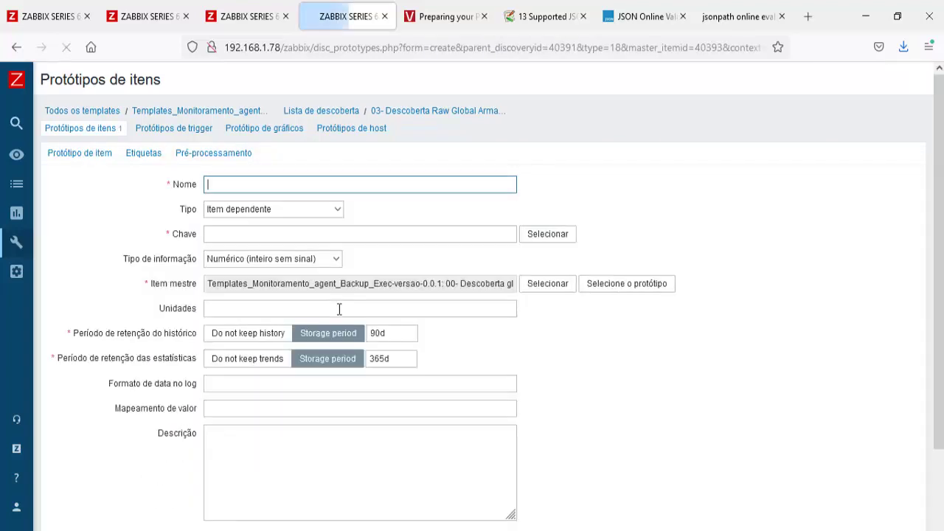
text(Name)
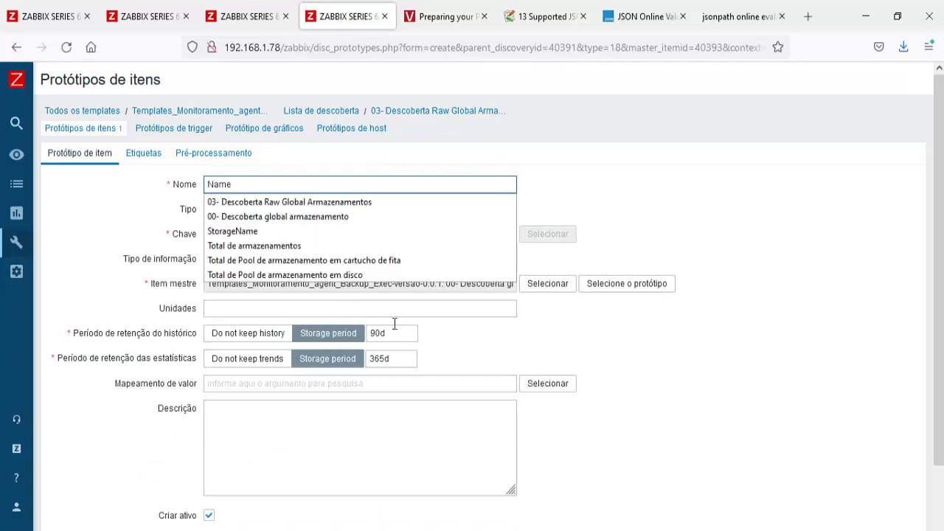
click(681, 404)
click(209, 185)
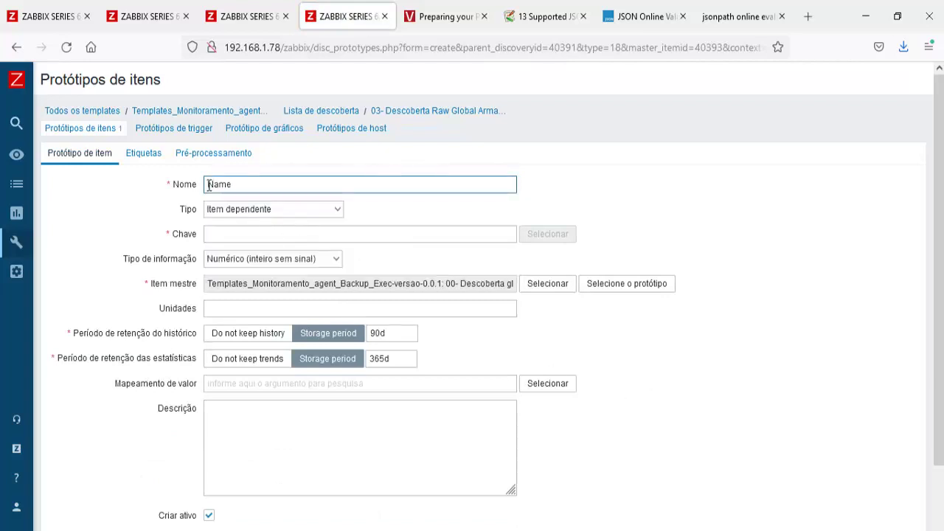
text(01-)
Set the new prototype's key to Name.["{#ARMA_ID}"], copying the macro from the discovery rule, and its information type to Texto
click(274, 233)
text(Nam)
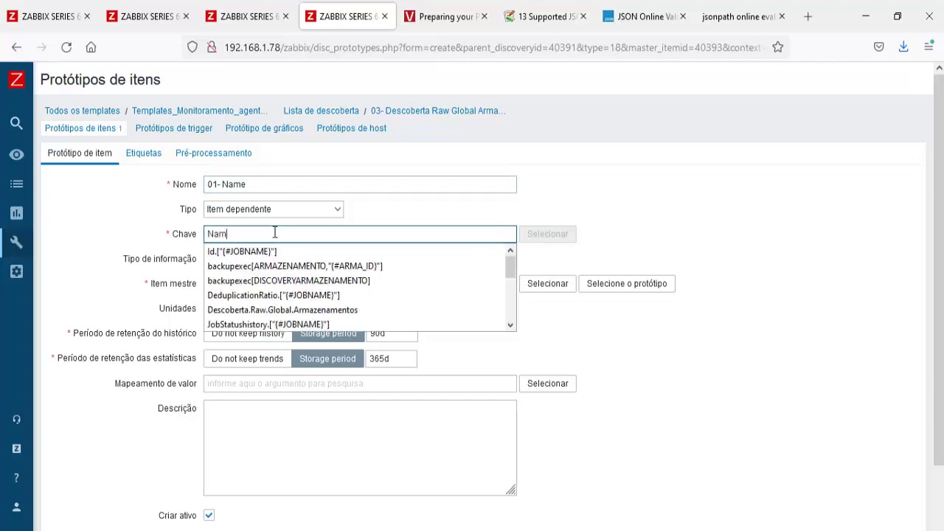
text(e.[)
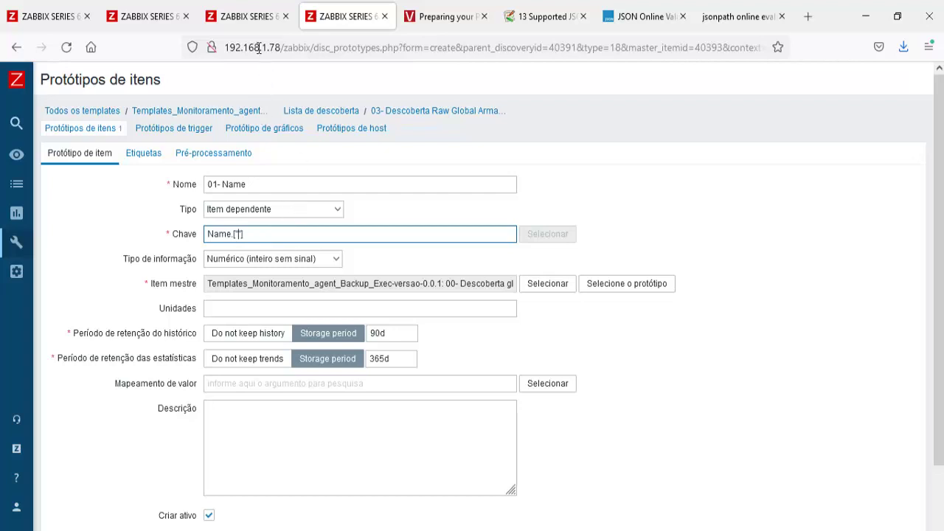
click(245, 18)
click(397, 148)
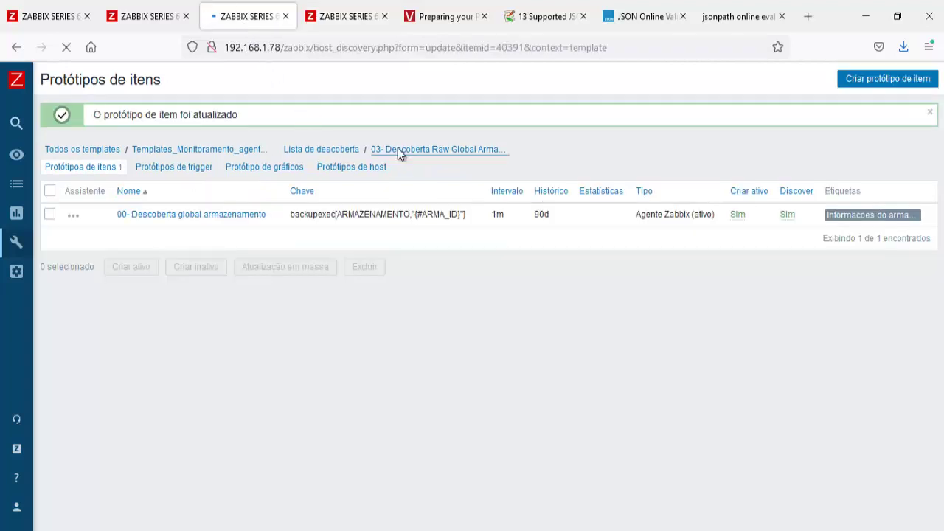
click(266, 155)
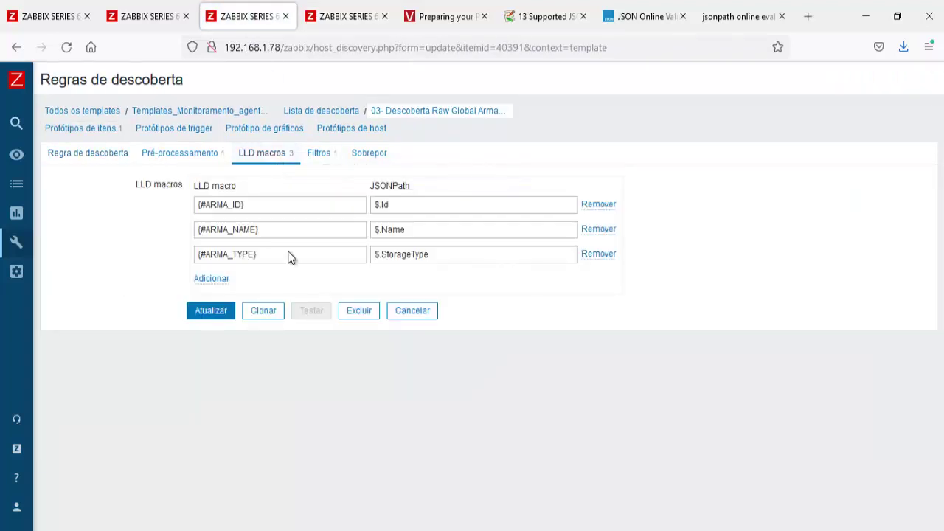
drag(280, 205, 94, 212)
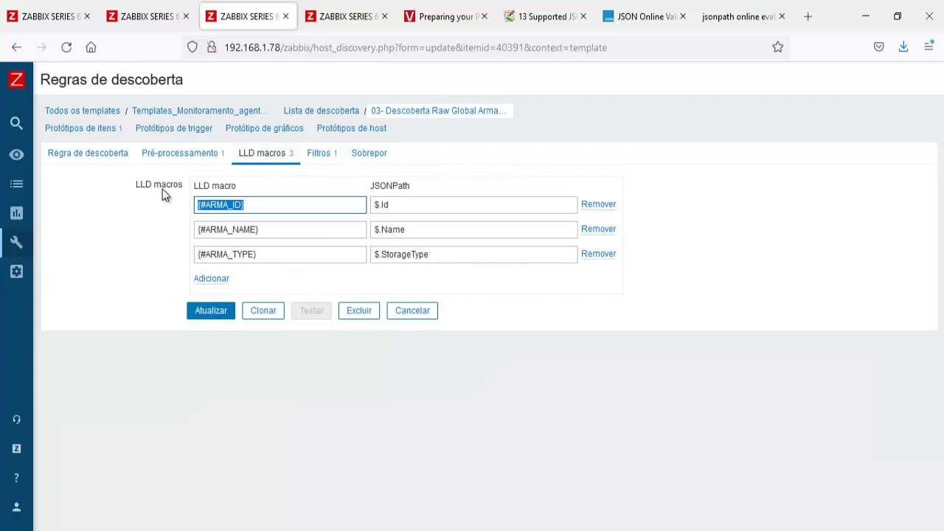
click(333, 22)
key(ctrl+v)
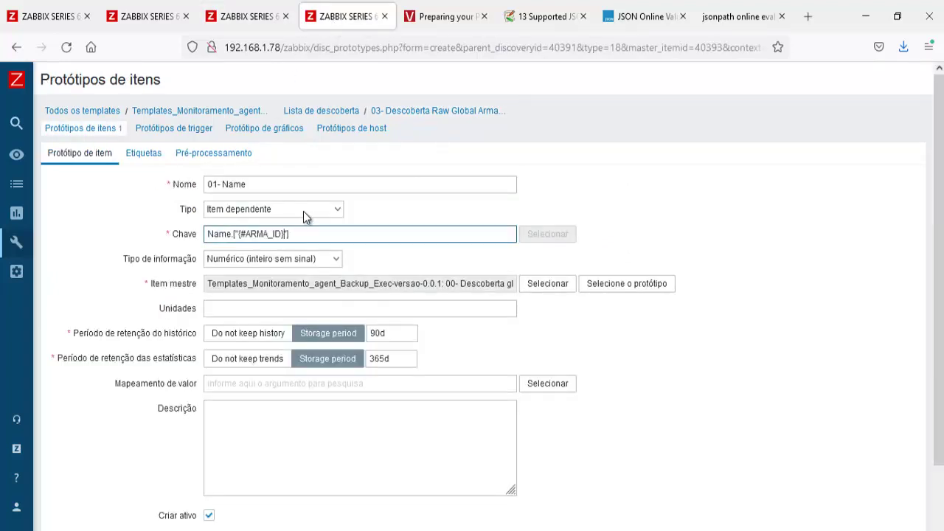
click(305, 260)
click(249, 345)
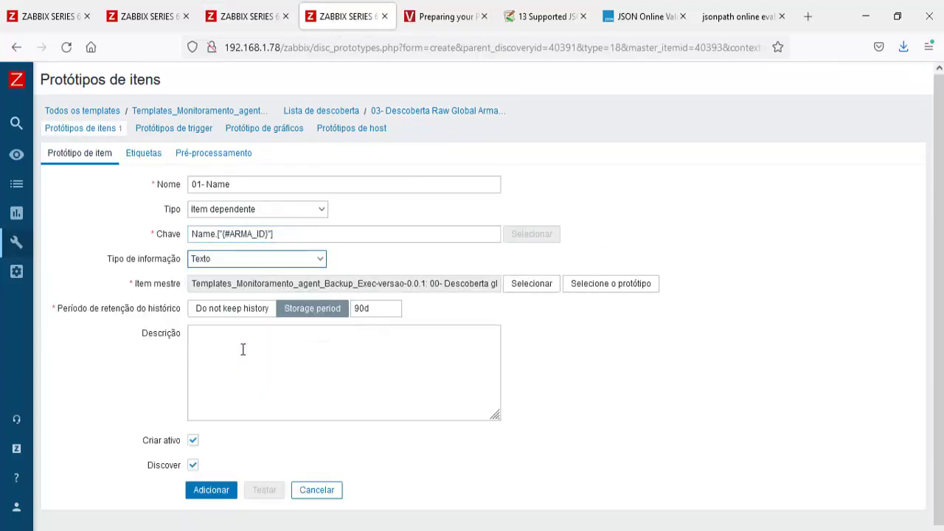
Tag the prototype with Informacoes do armazenamento and the value {#ARMA_NAME}, copied from the discovery rule's LLD macros
click(143, 154)
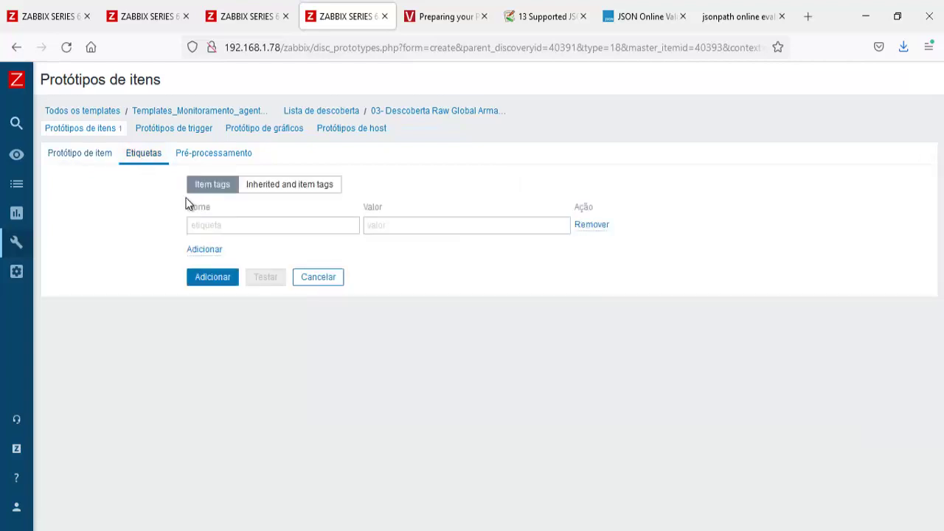
click(225, 225)
text(C)
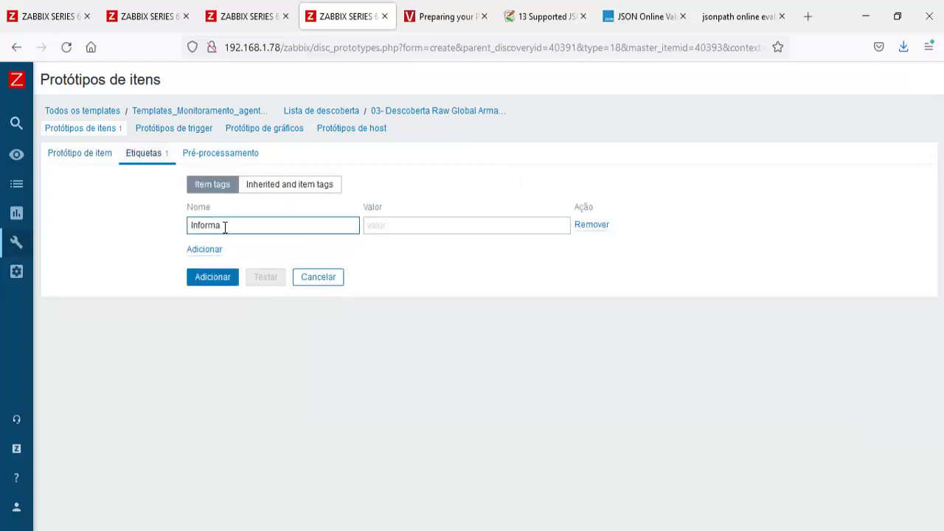
text(nformações do armazenamento)
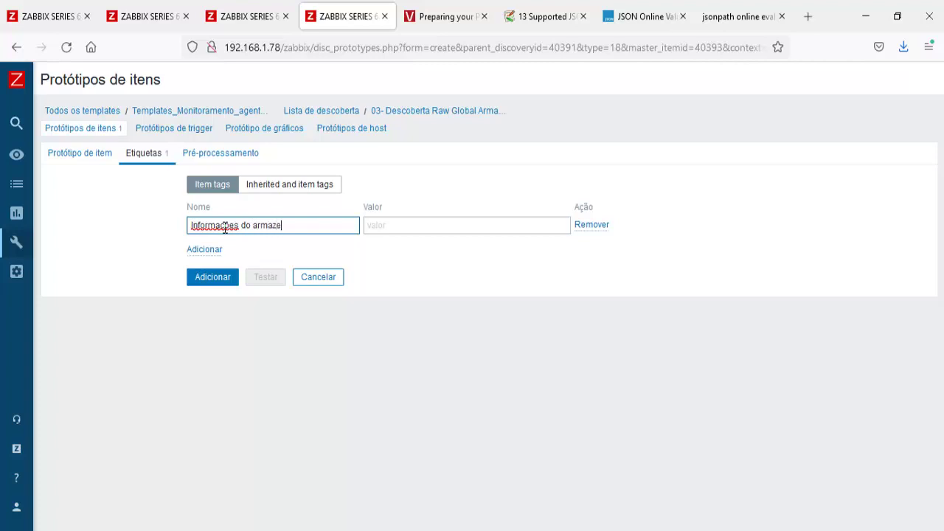
click(261, 22)
drag(278, 236, 161, 242)
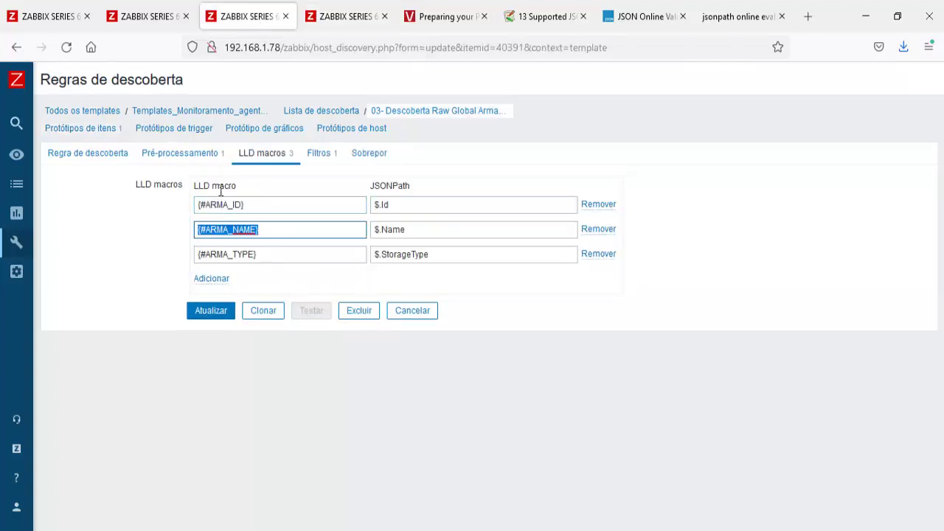
key(ctrl+c)
click(318, 24)
click(415, 225)
key(ctrl+v)
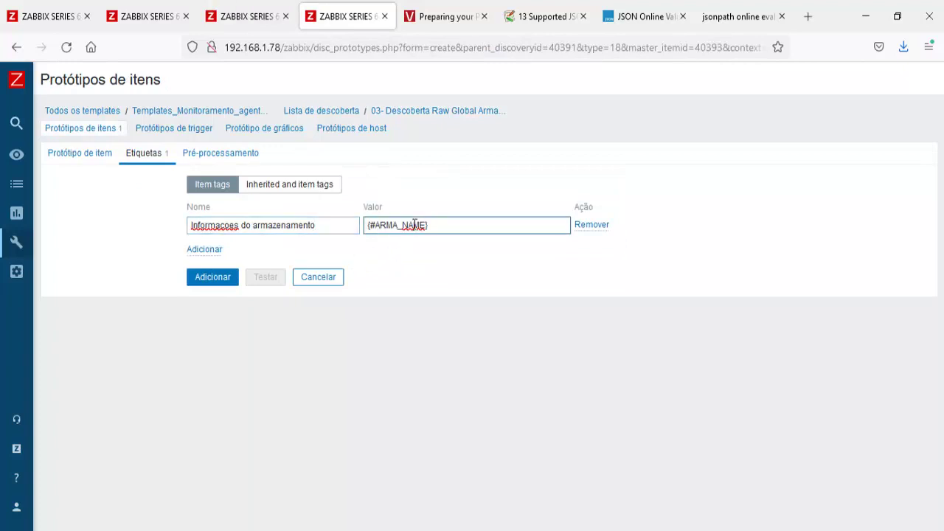
Add a JSONPath preprocessing step with the stored expression $.[?(@.Name == '{#JOBNAME}')].Id.first()
click(235, 151)
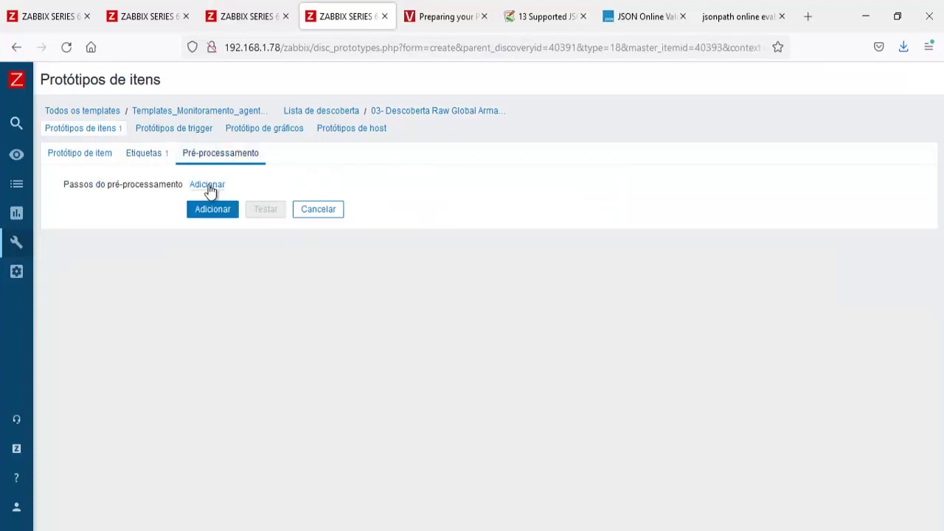
click(210, 185)
click(272, 205)
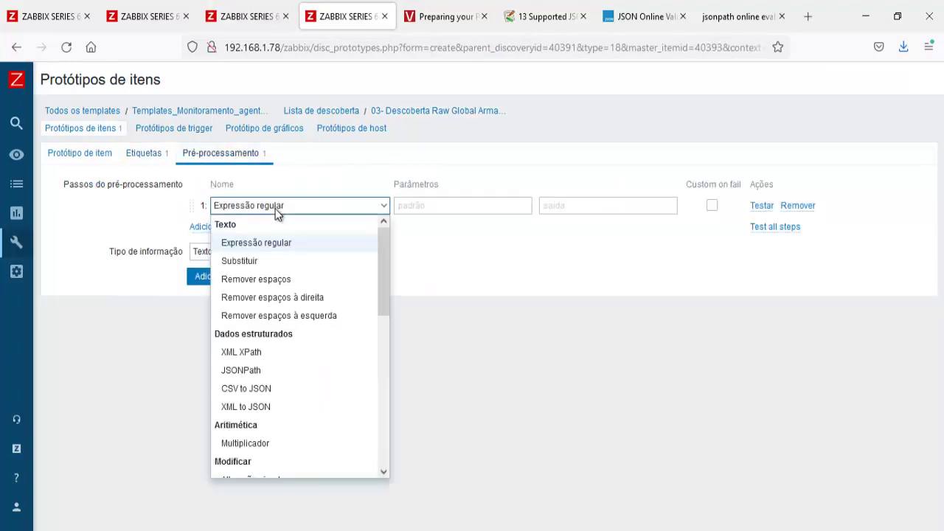
click(263, 369)
click(428, 211)
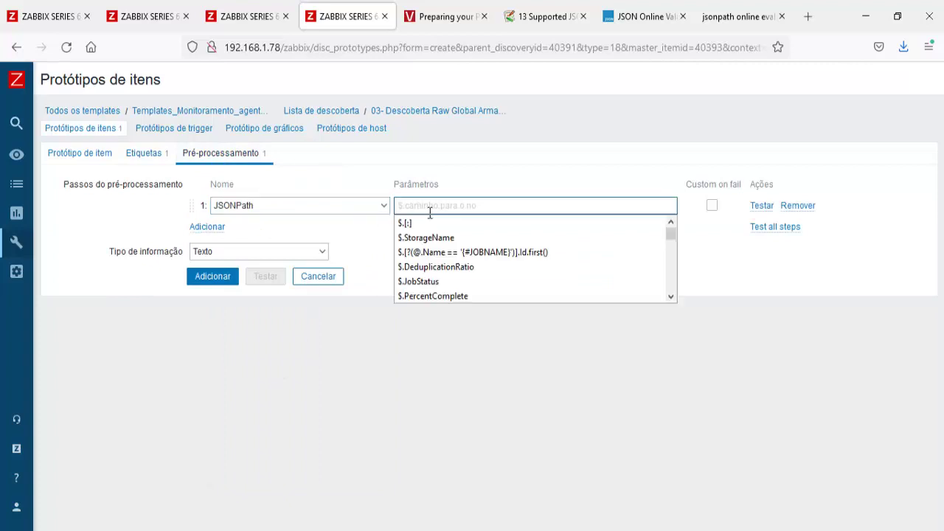
click(493, 253)
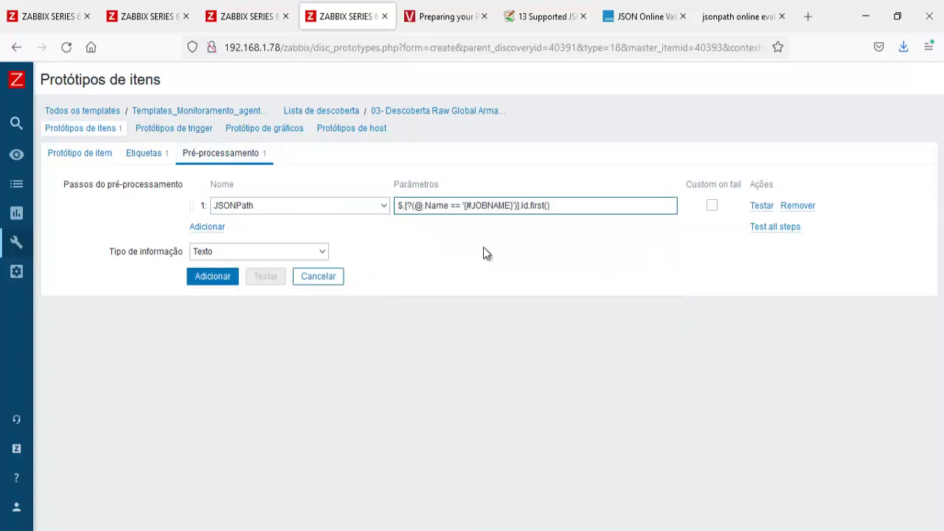
Change the filter condition of the JSONPath expression to @.Id == '{#ARMA_ID}', copying the macro from the discovery rule
drag(447, 207, 431, 208)
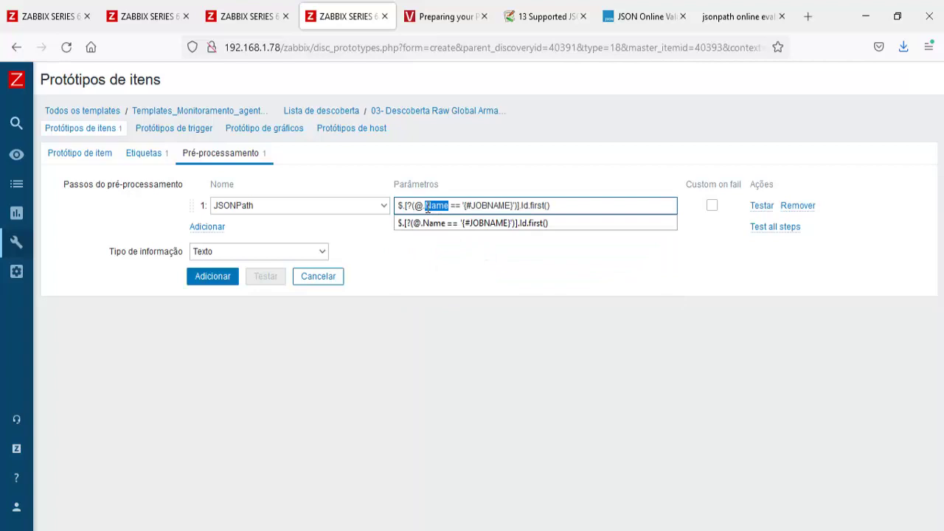
text(Id)
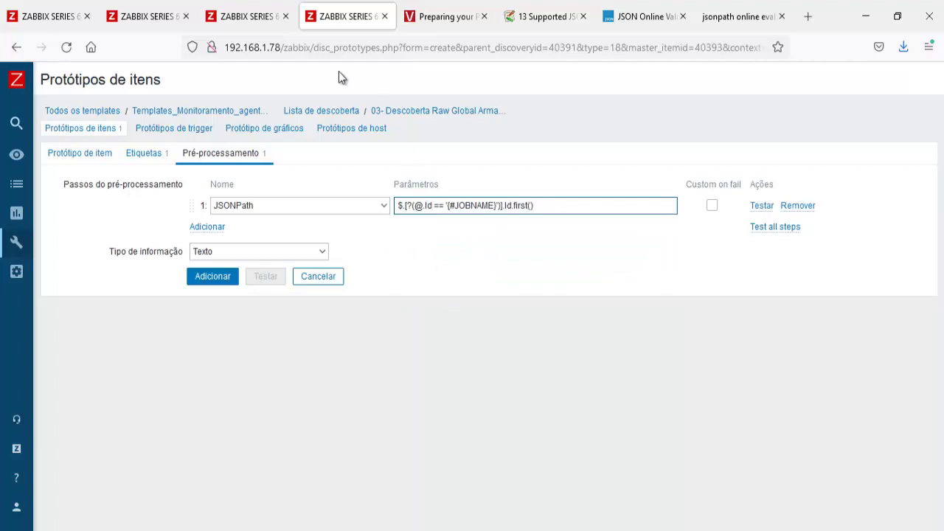
click(255, 25)
drag(262, 209, 191, 208)
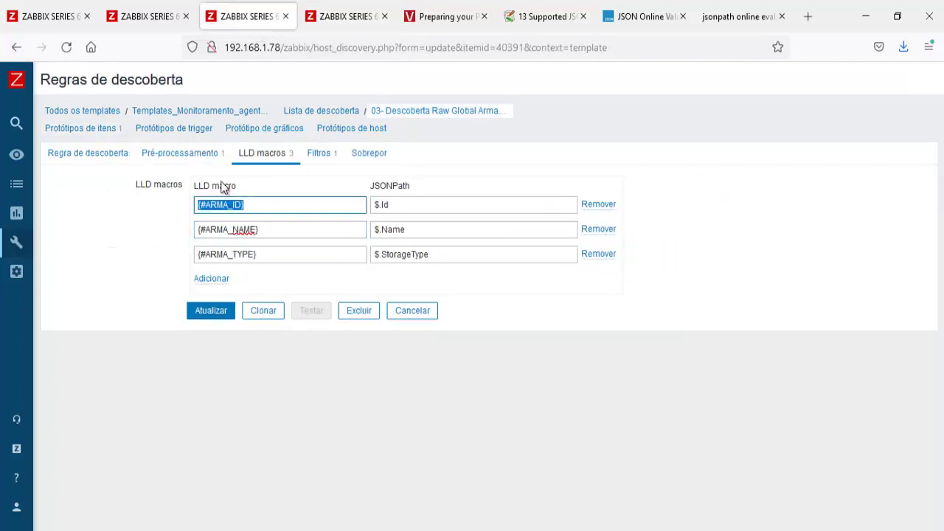
click(343, 16)
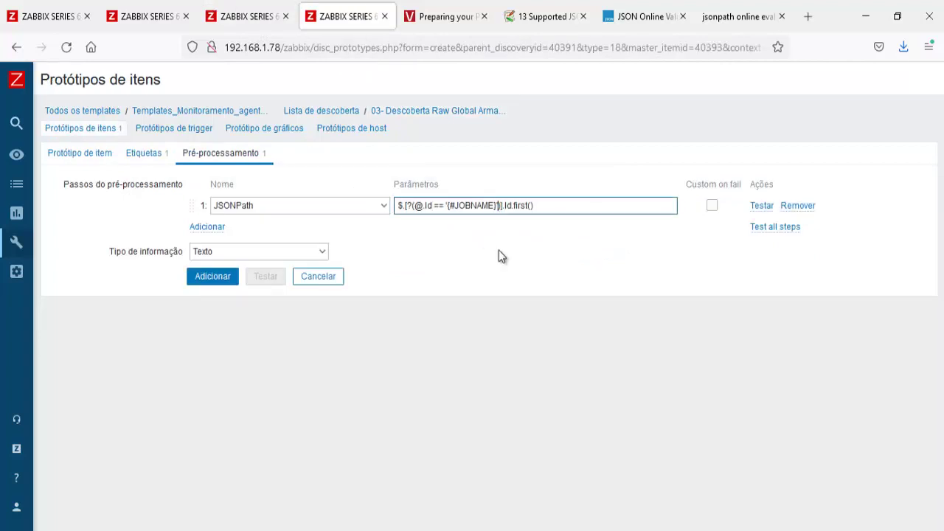
key(BackSpace)
key(BackSpace)
key(BackSpace)
key(BackSpace)
key(BackSpace)
key(BackSpace)
key(BackSpace)
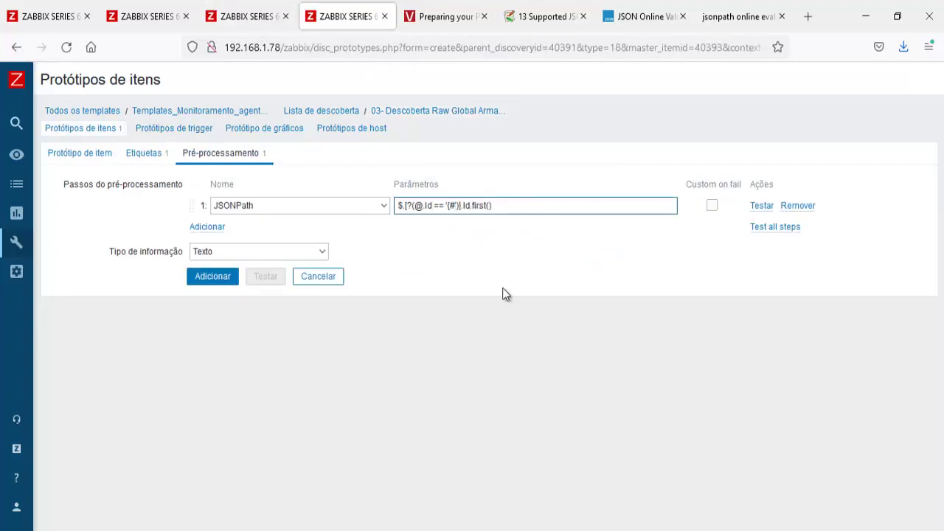
key(BackSpace)
key(BackSpace)
key(ctrl+v)
Set the field extracted by the JSONPath expression to Name, so it reads $.[?(@.Id == '{#ARMA_ID}')].Name.first()
key(BackSpace)
key(BackSpace)
text(Na)
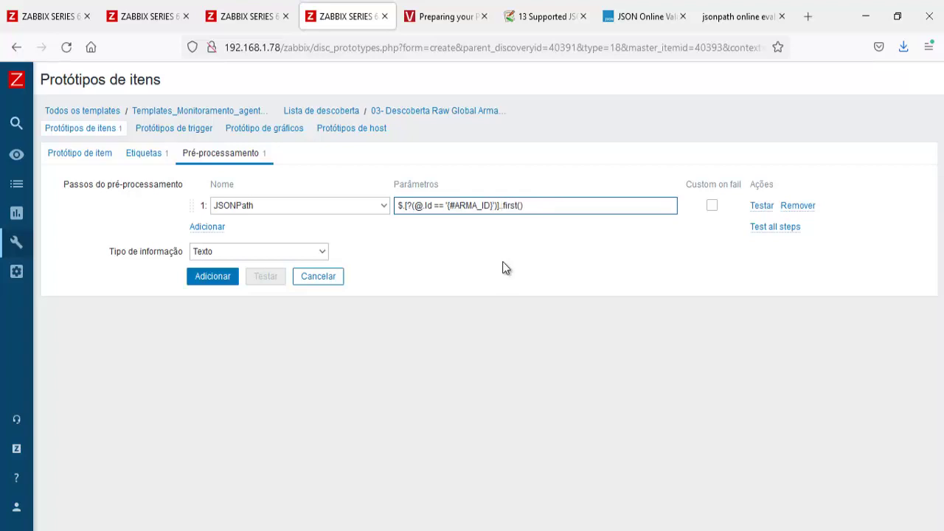
text(me.)
Open the test of the JSONPath step and enter the latest storage JSON, copied from the item history, as the test value
click(760, 204)
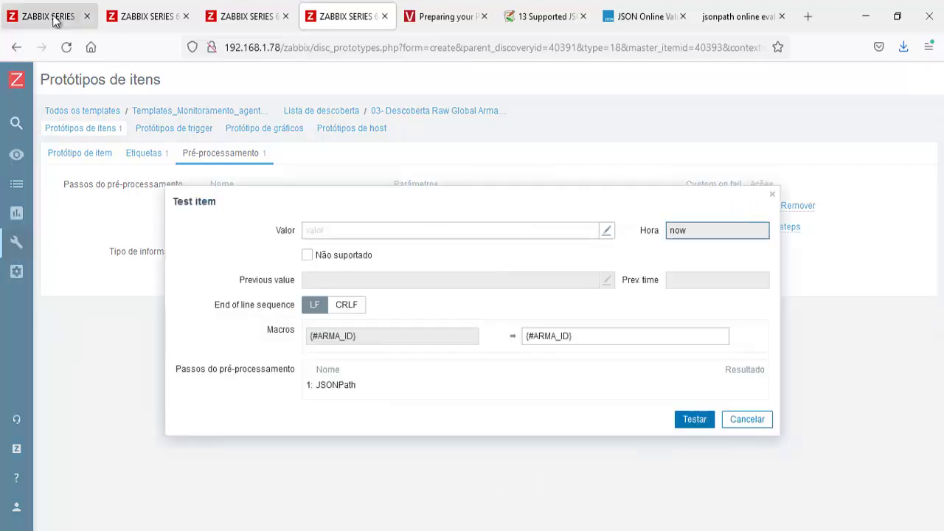
click(53, 17)
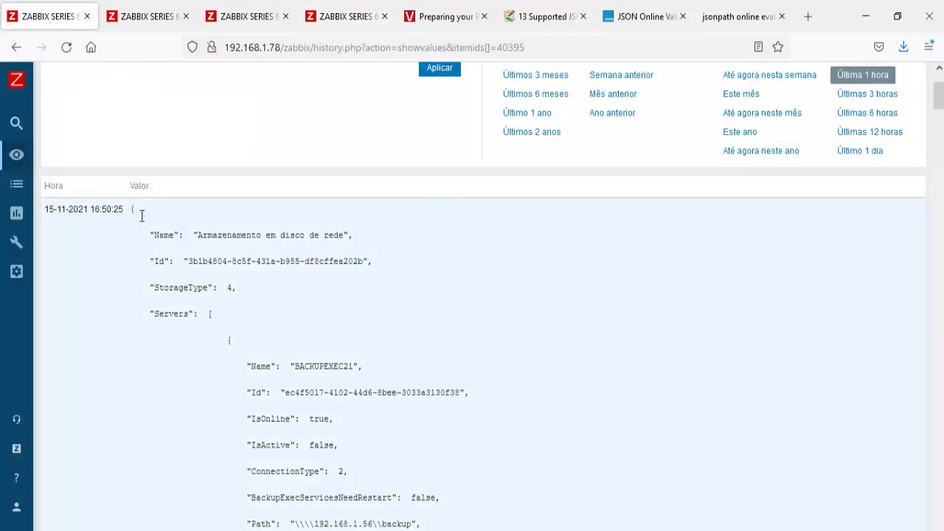
drag(142, 214, 289, 263)
scroll(288, 266, down, 10)
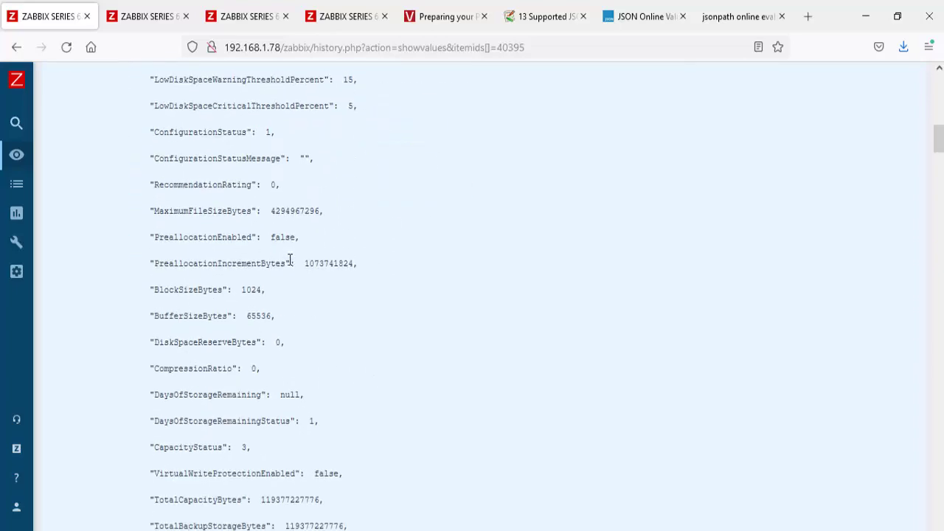
scroll(288, 263, down, 20)
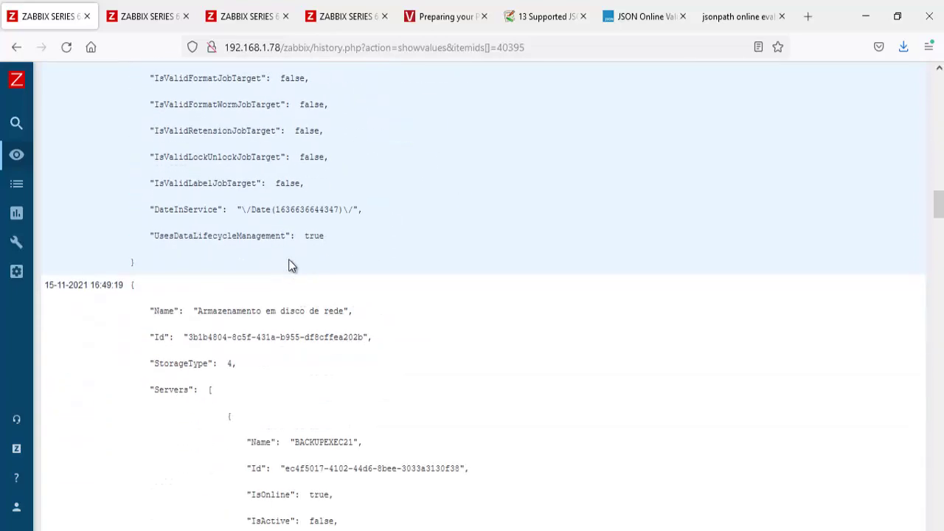
right_click(303, 202)
click(311, 216)
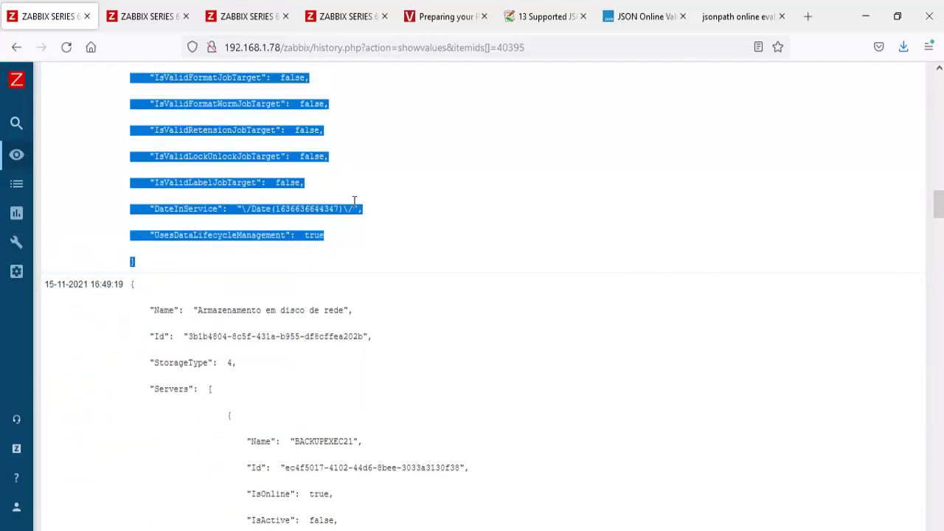
click(340, 16)
click(392, 234)
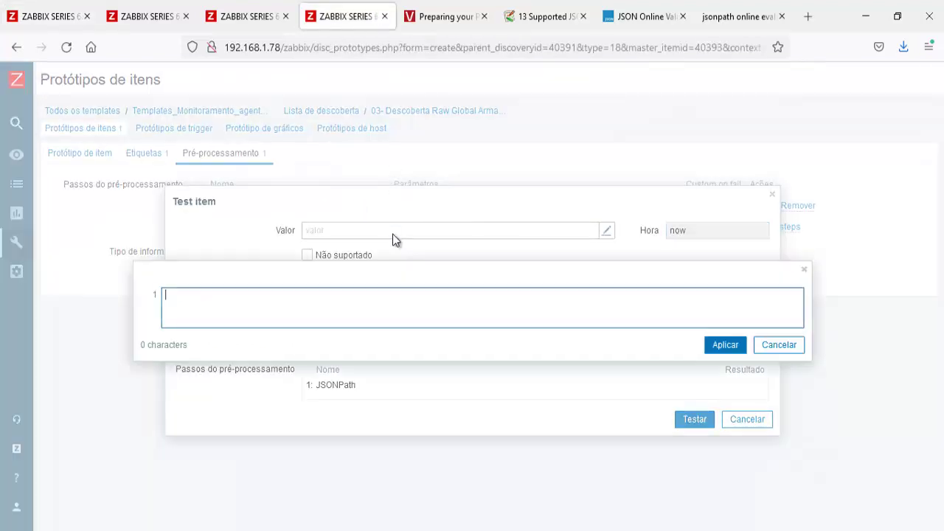
key(ctrl+v)
click(722, 502)
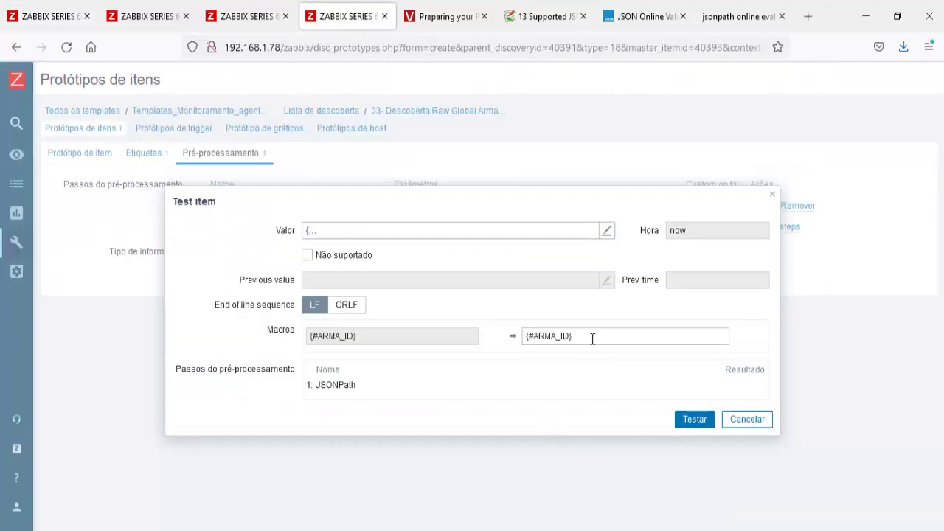
Set the {#ARMA_ID} test macro to 3b1b4804-8c5f-431a-b955-df8cffea202b, copying the storage's Id from the item history
drag(592, 338, 499, 340)
click(47, 23)
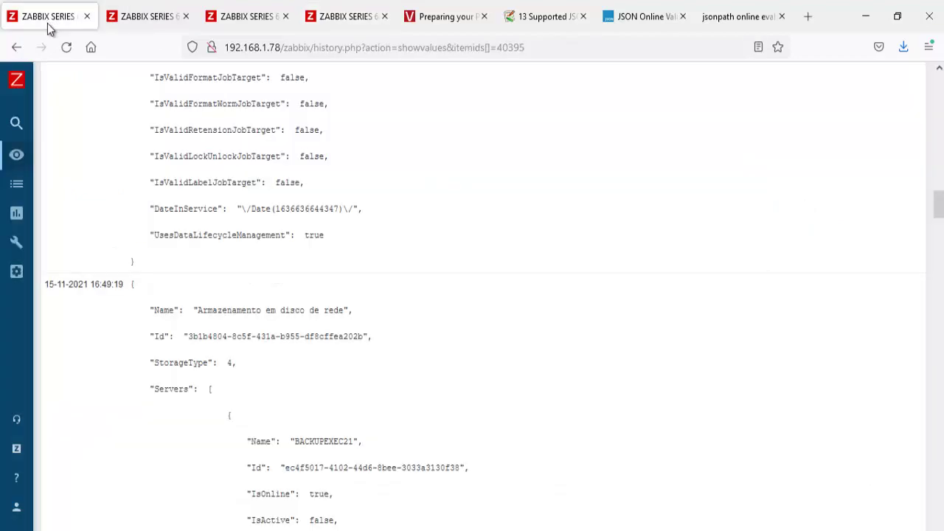
scroll(382, 390, up, 10)
scroll(382, 390, up, 10)
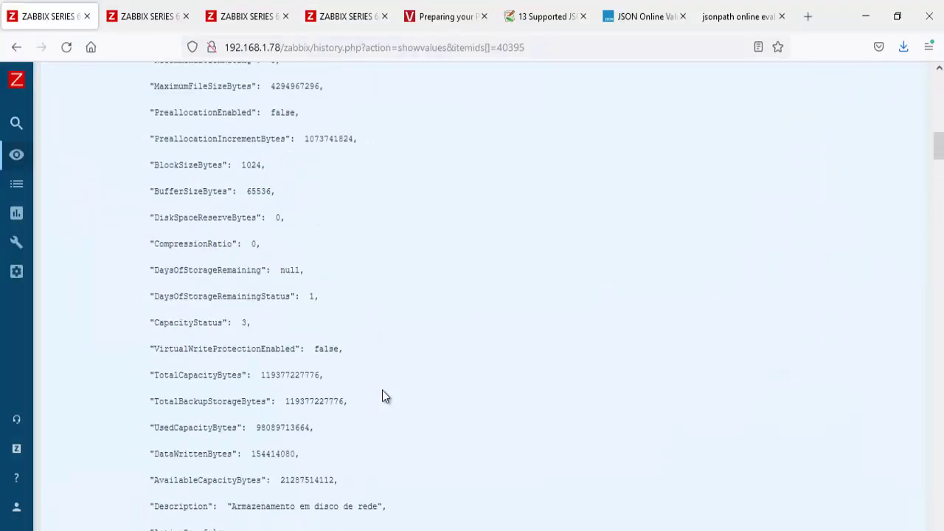
scroll(382, 390, up, 5)
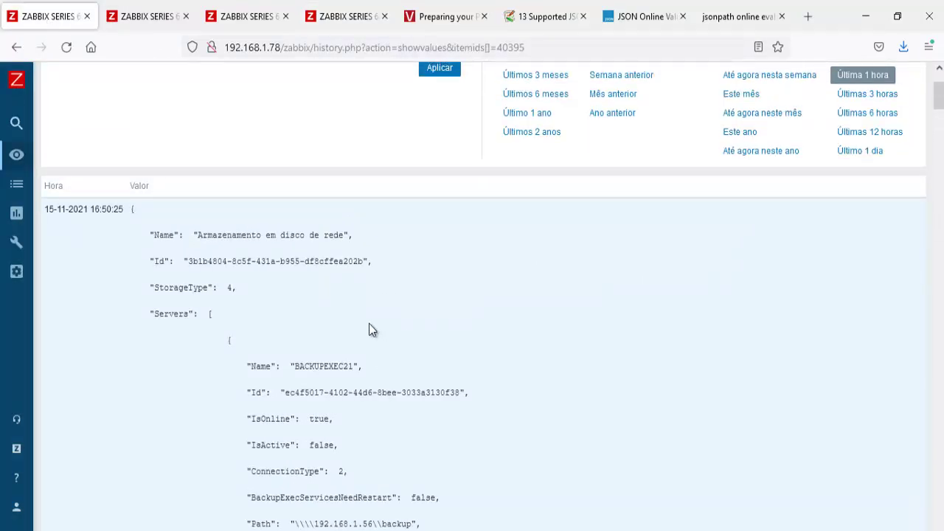
drag(363, 261, 190, 258)
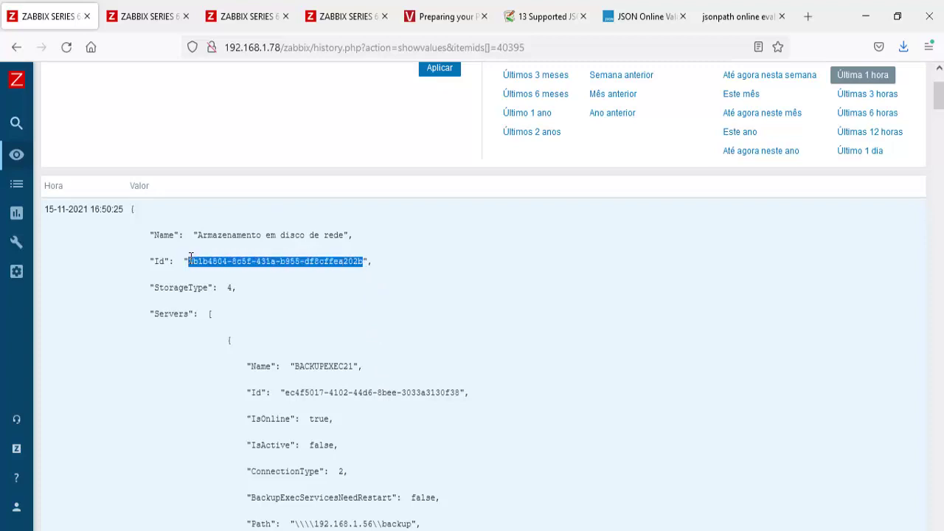
right_click(222, 265)
click(222, 273)
click(343, 16)
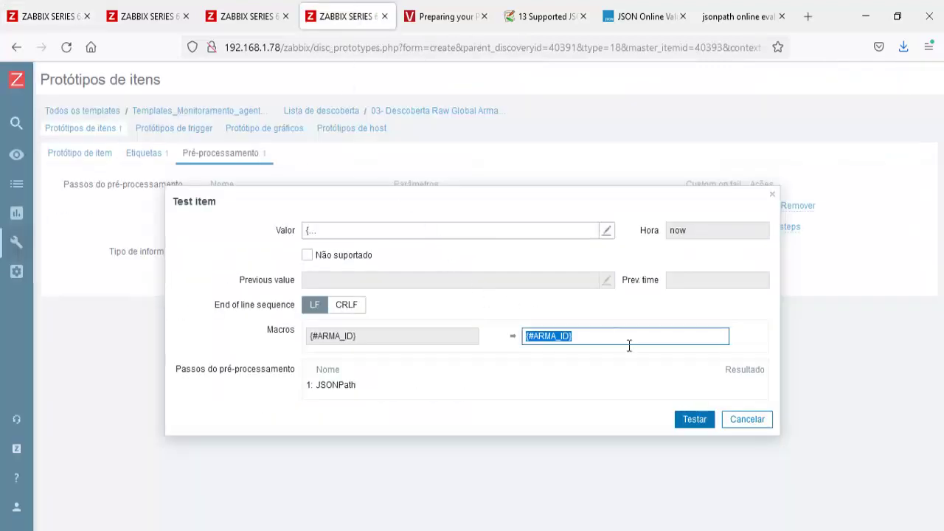
drag(629, 345, 468, 354)
key(ctrl+v)
Run the JSONPath test, examine the step's result details and close the test
click(694, 418)
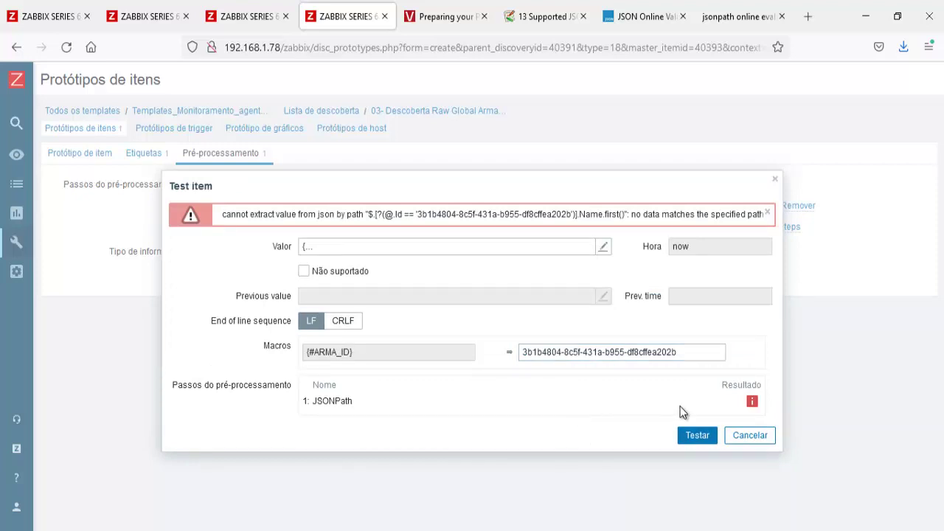
click(751, 402)
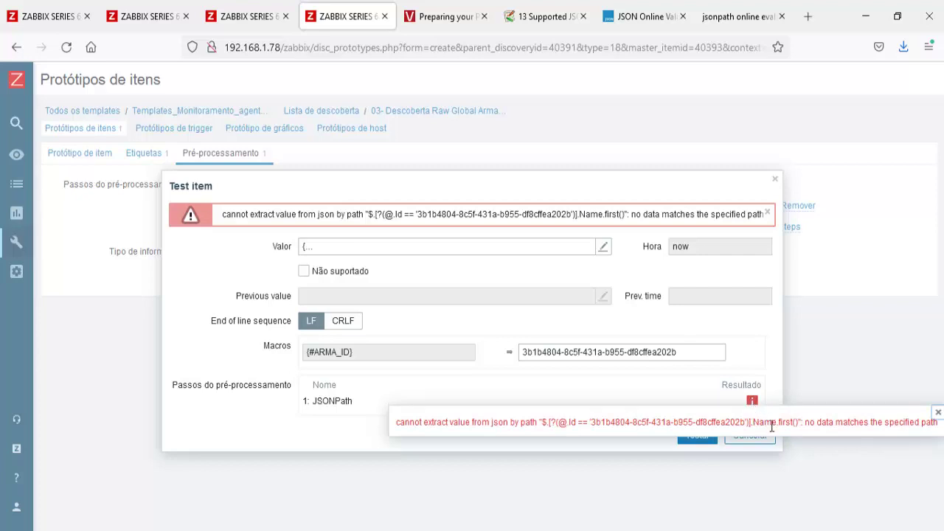
click(937, 413)
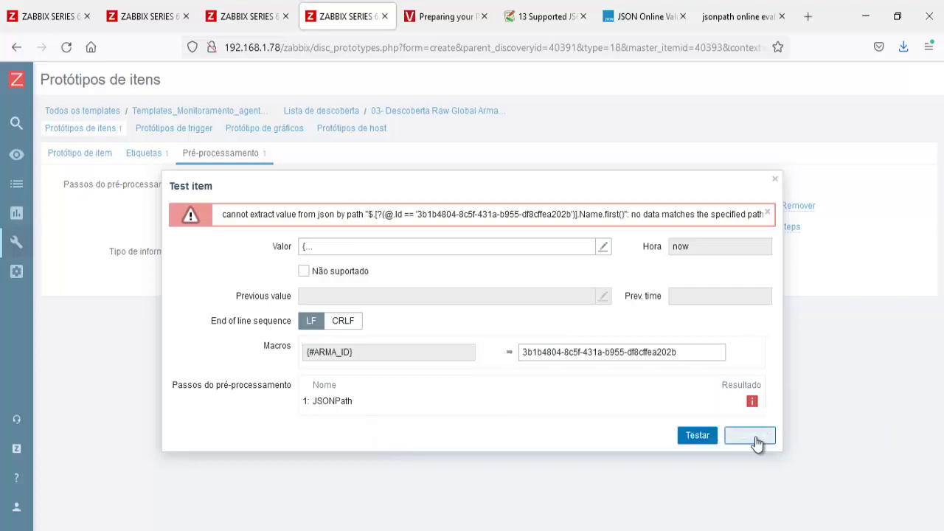
click(749, 435)
Remove the dot after $ so the expression reads $[?(@.Id == '{#ARMA_ID}')].Name.first(), and test the step again
click(401, 209)
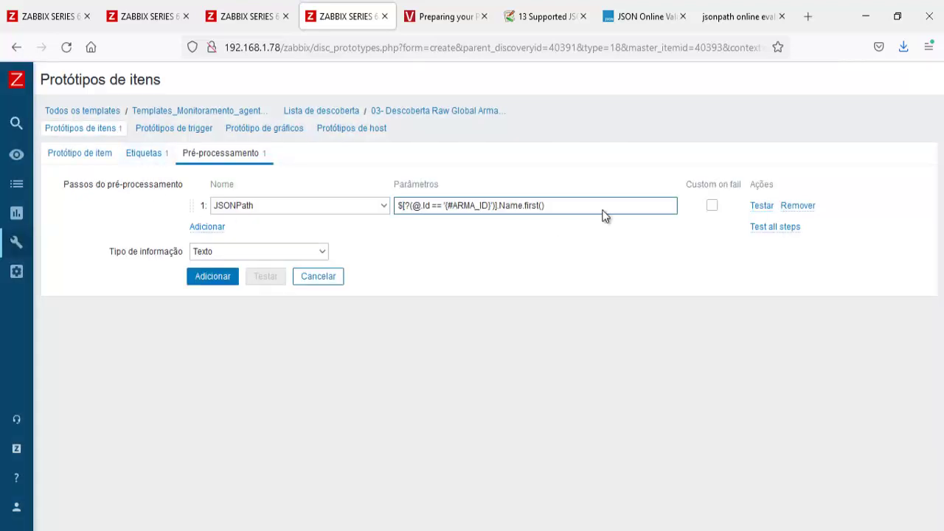
click(762, 206)
click(686, 419)
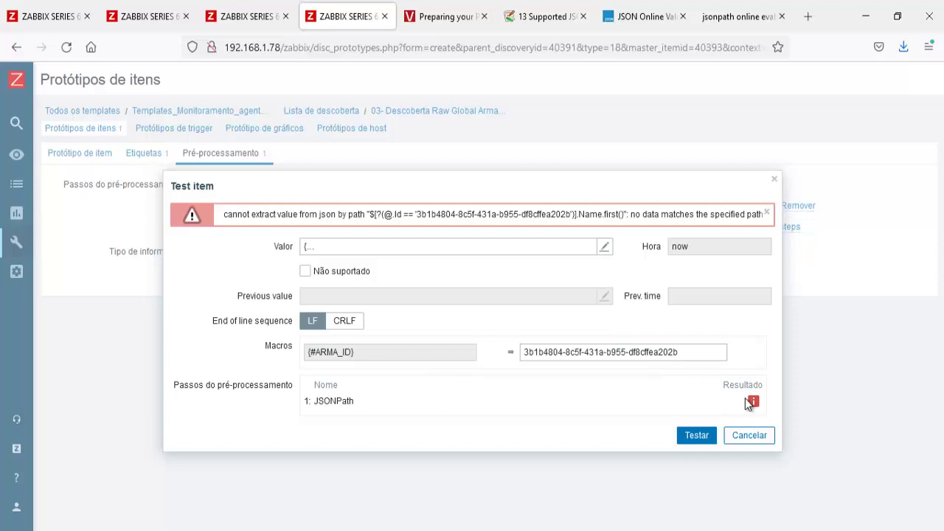
click(749, 435)
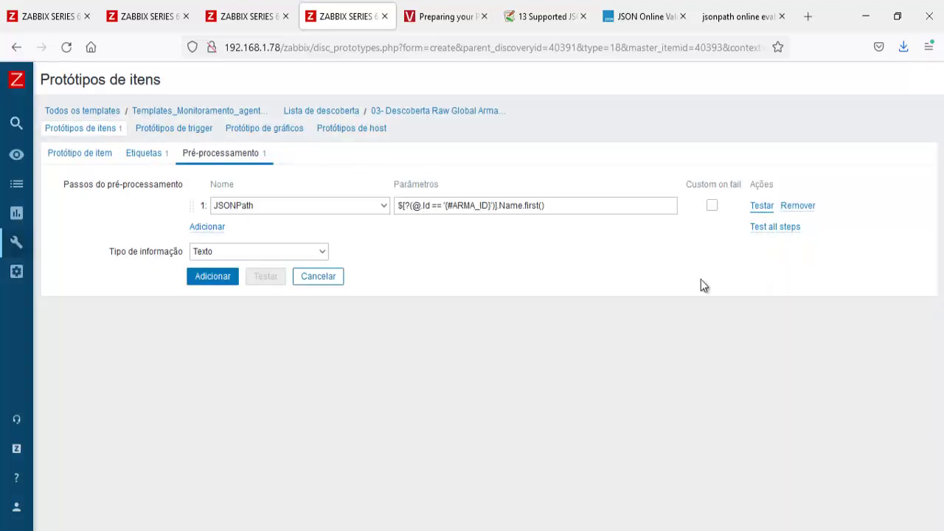
Try to validate the copied clipboard content in JSONLint in place of the existing JSON
click(642, 22)
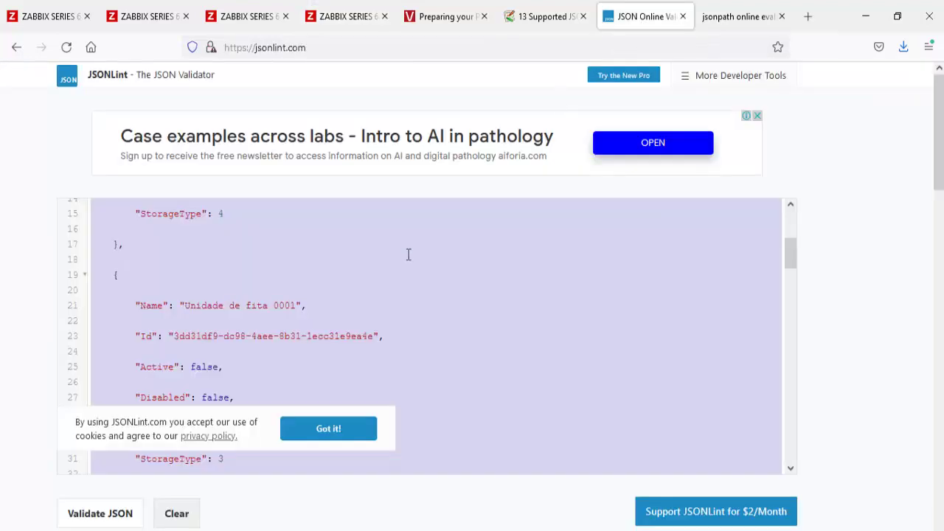
click(382, 278)
key(ctrl+a)
key(ctrl+v)
click(99, 513)
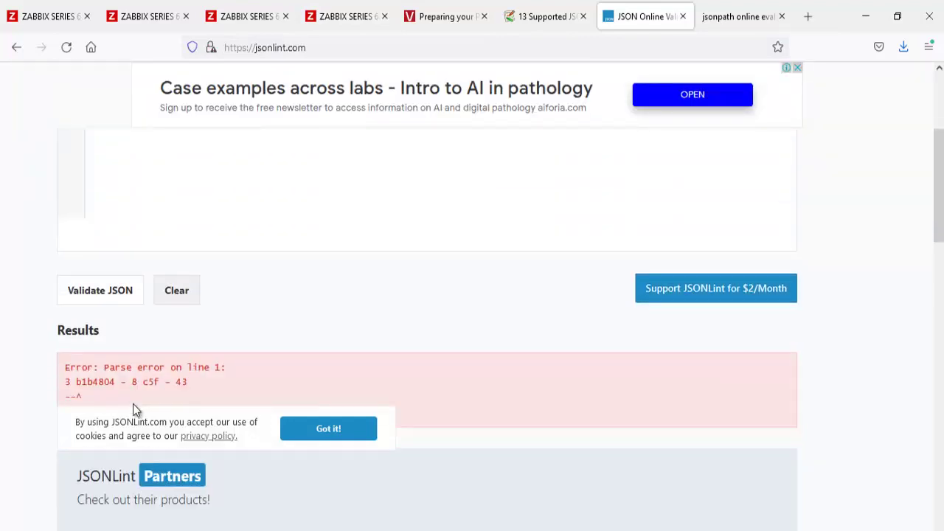
scroll(133, 403, up, 3)
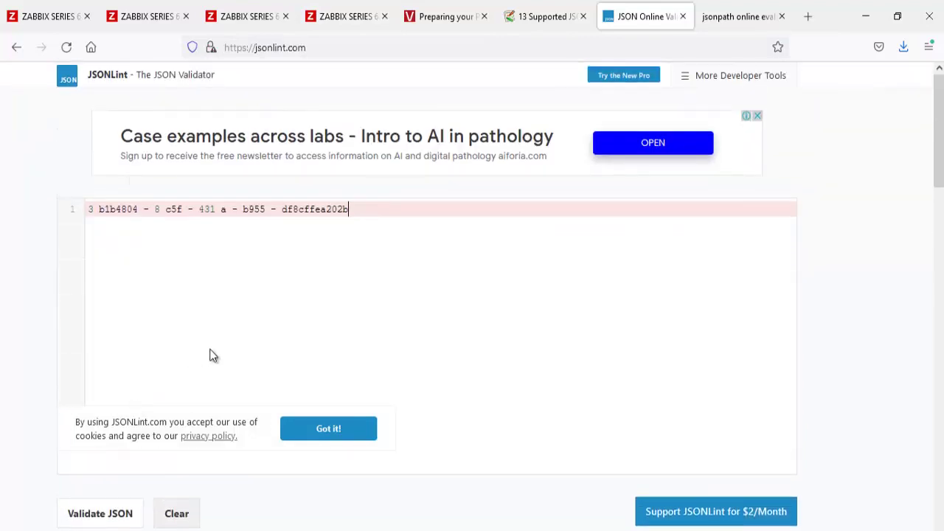
click(37, 16)
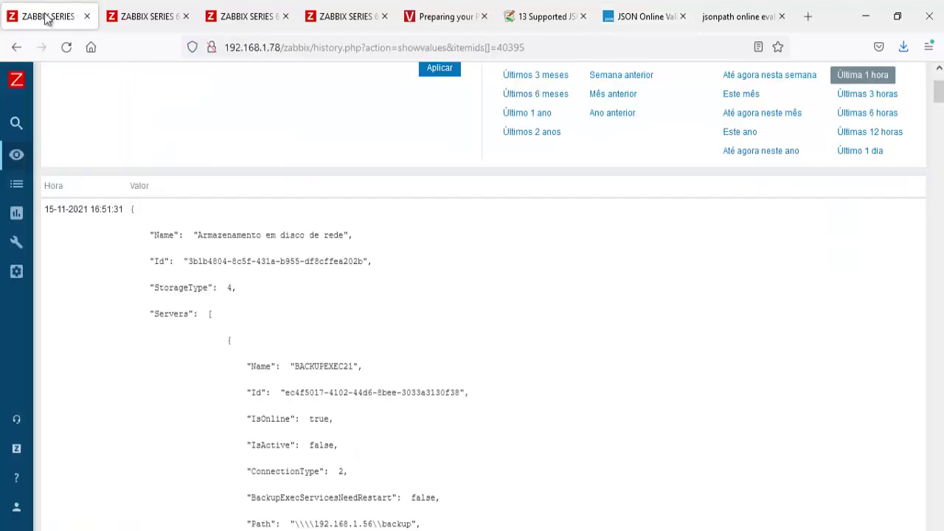
drag(132, 209, 317, 309)
scroll(325, 269, down, 8)
scroll(324, 269, down, 7)
scroll(318, 302, down, 4)
scroll(318, 303, down, 6)
right_click(293, 294)
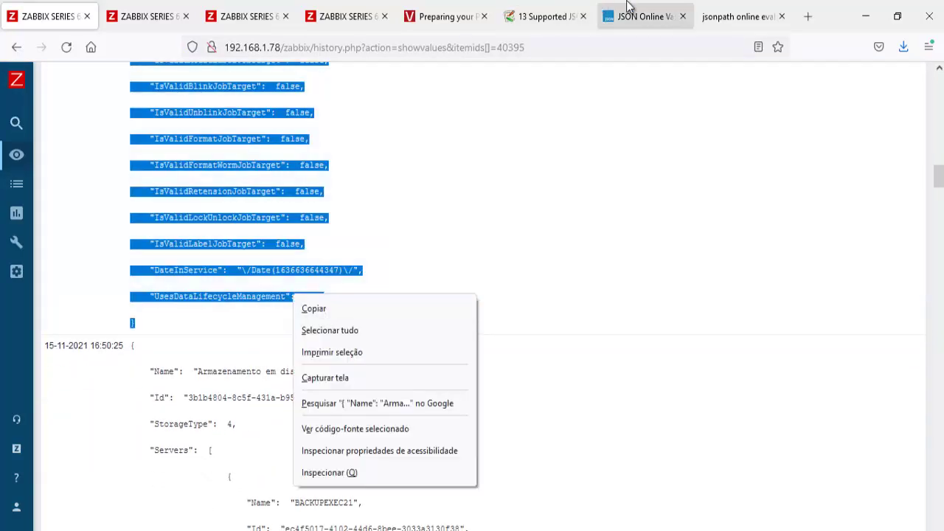
click(642, 17)
key(ctrl+a)
text(3b1b4804-8c5f-431a-b955-df8cffea202b)
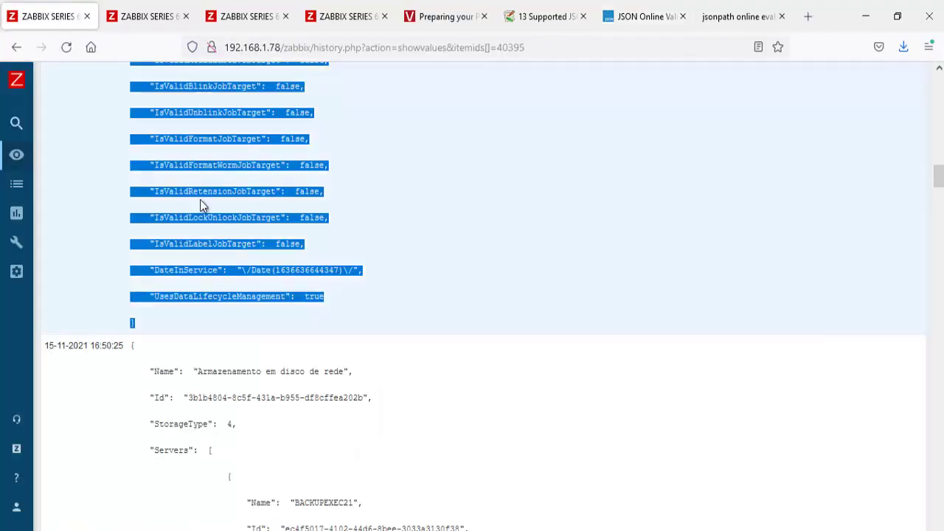
Copy the selected storage JSON from the item history and validate it in JSONLint, replacing the existing content
right_click(210, 193)
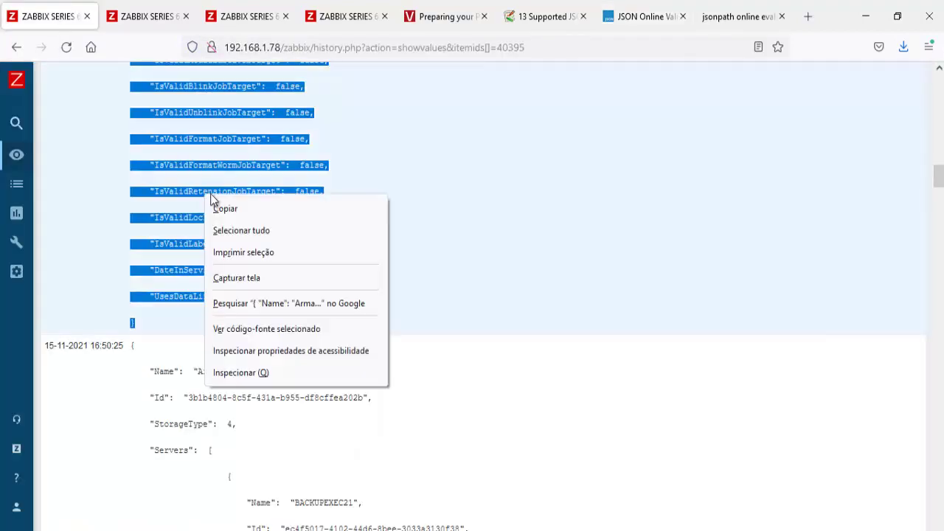
click(222, 205)
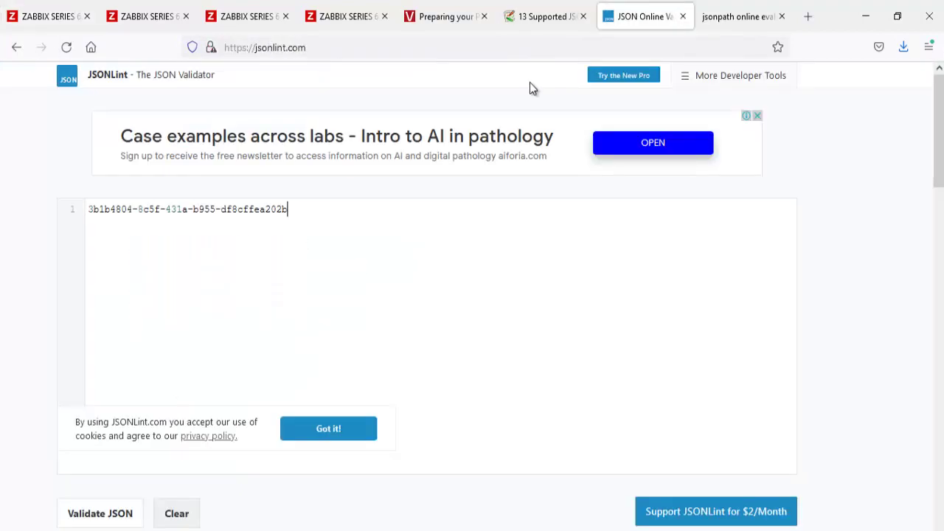
key(ctrl+a)
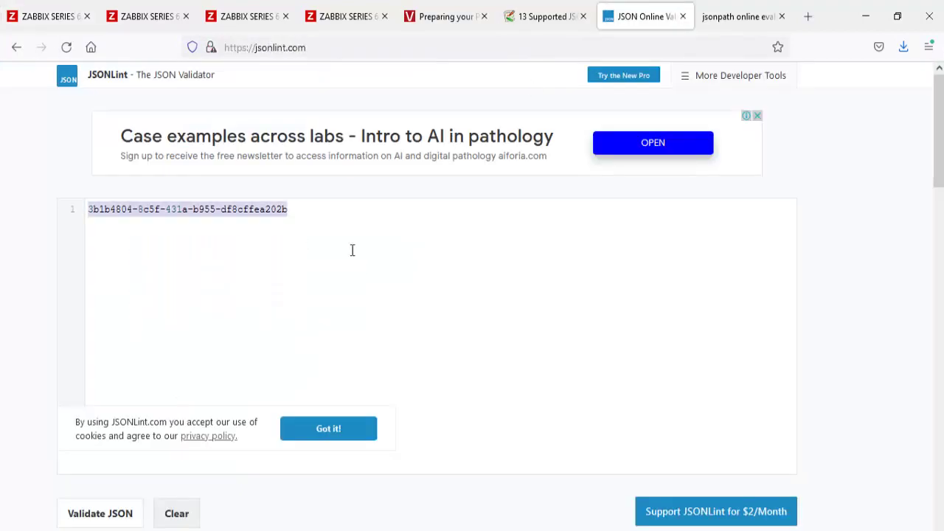
key(ctrl+v)
click(74, 514)
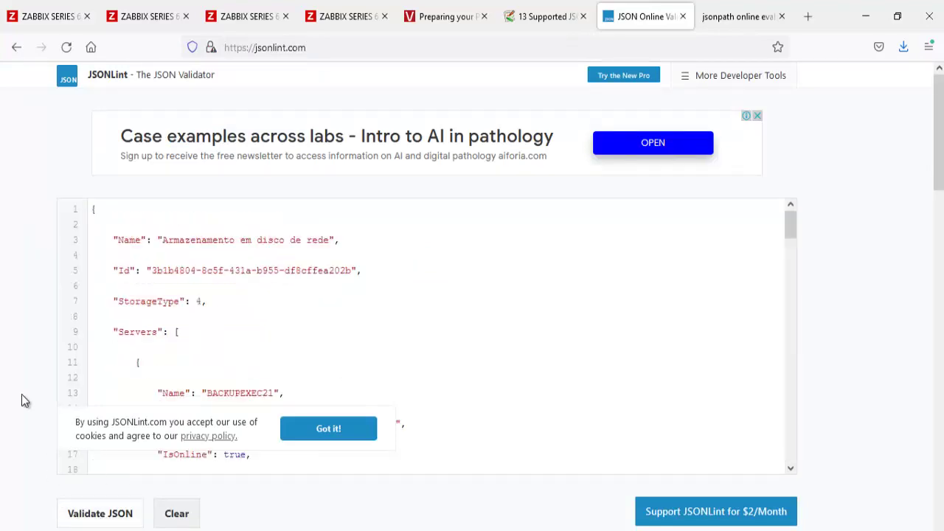
Replace the input JSON in the JSONPath Online Evaluator with the copied storage JSON
key(ctrl+Tab)
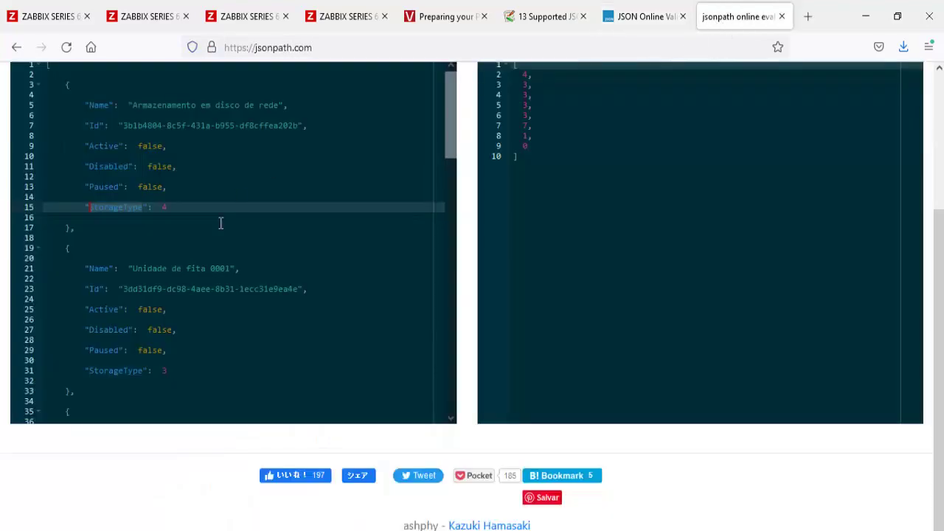
click(214, 254)
key(ctrl+a)
key(ctrl+v)
scroll(211, 257, up, 20)
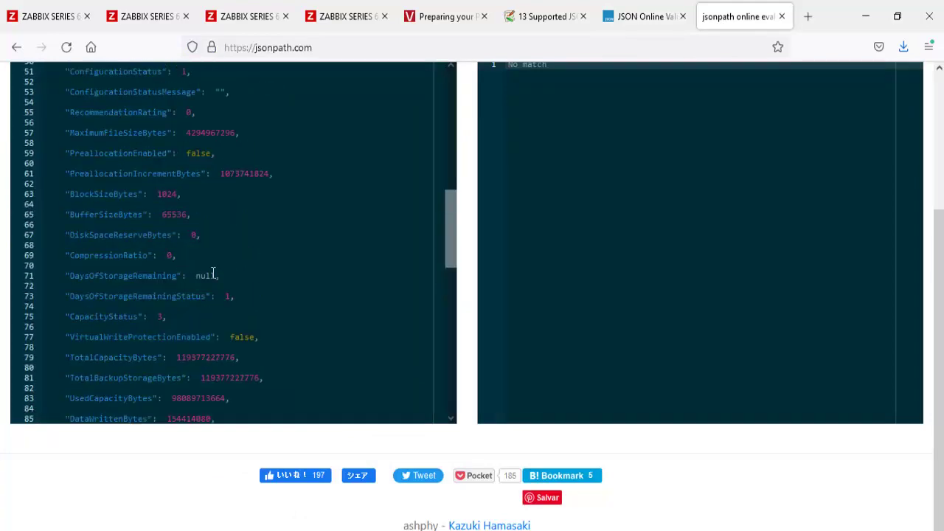
scroll(368, 334, up, 3)
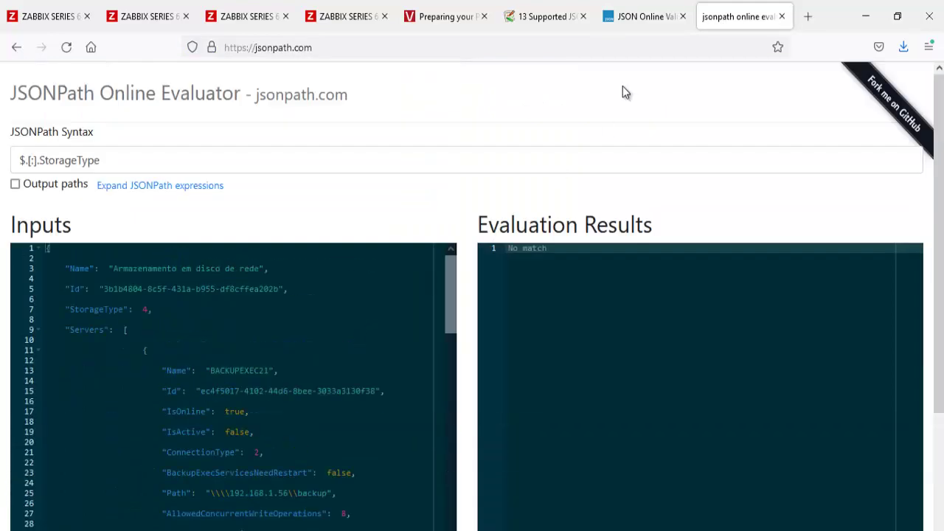
Copy the item prototype's JSONPath without the .first() part and test $[?(@.Id == '{#ARMA_ID}')].Name in the JSONPath Online Evaluator
click(317, 26)
drag(567, 206, 349, 207)
click(534, 206)
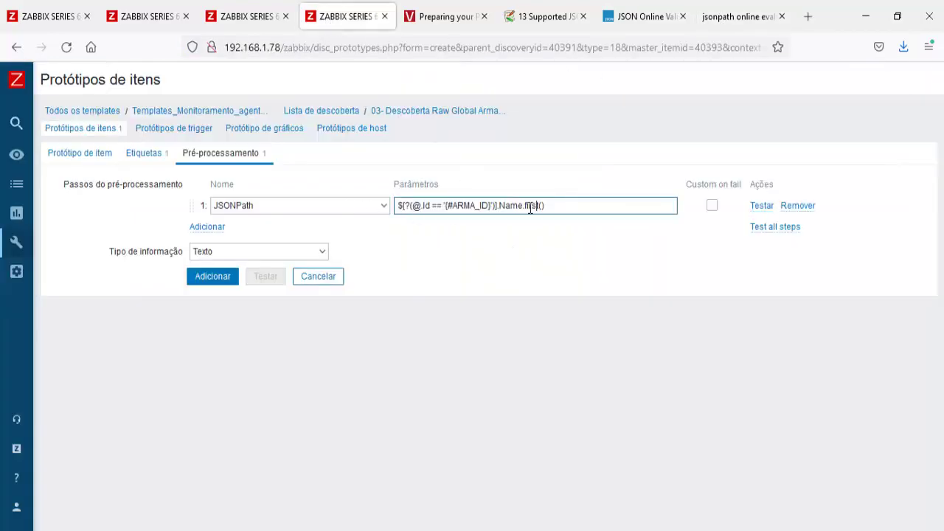
key(ctrl+a)
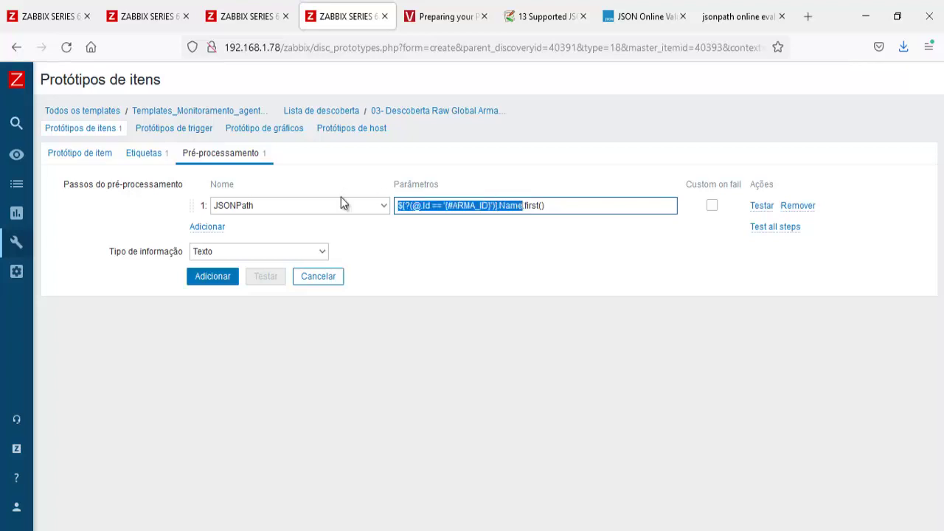
click(737, 16)
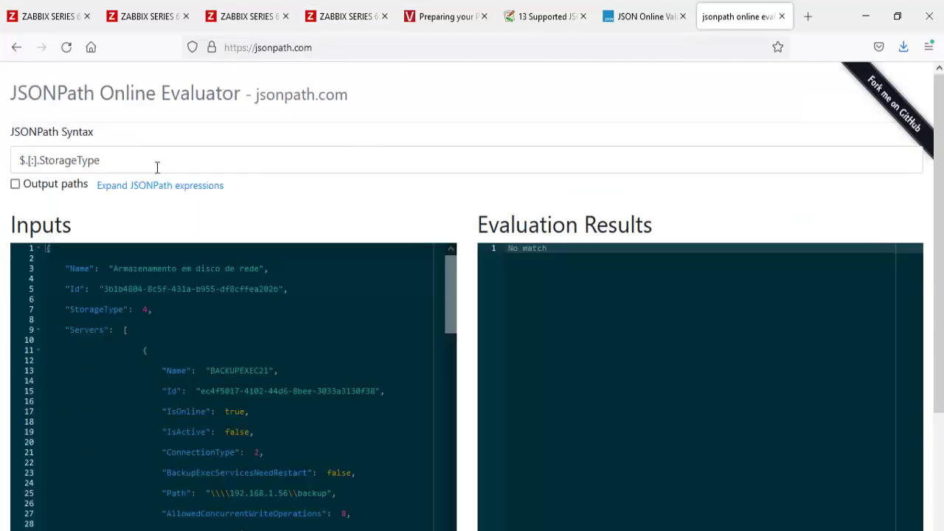
click(343, 160)
key(ctrl+a)
text($[?(@.Id == '{#ARMA_ID}')].Name)
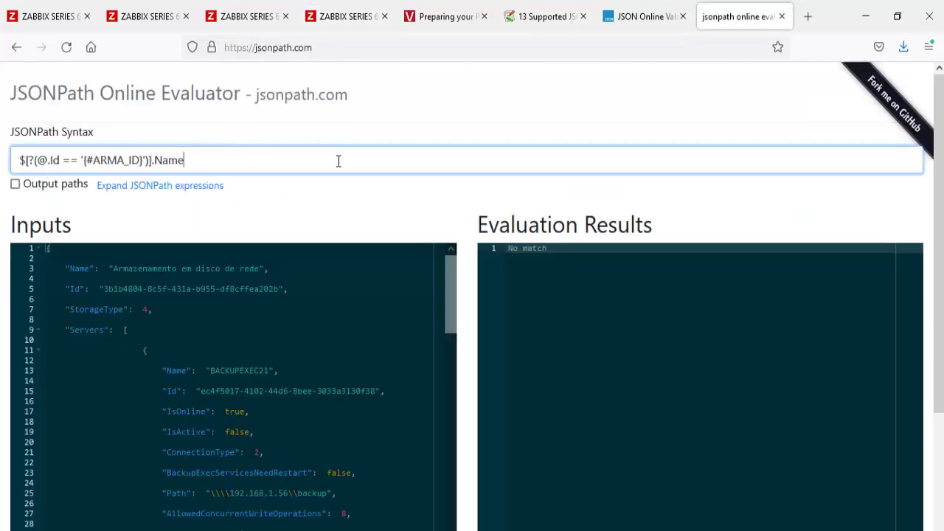
Replace the {#ARMA_ID} macro in the JSONPath expression with the storage Id 3b1b4804-8c5f-431a-b955-df8cffea202b copied from the input JSON
click(279, 289)
drag(279, 289, 112, 288)
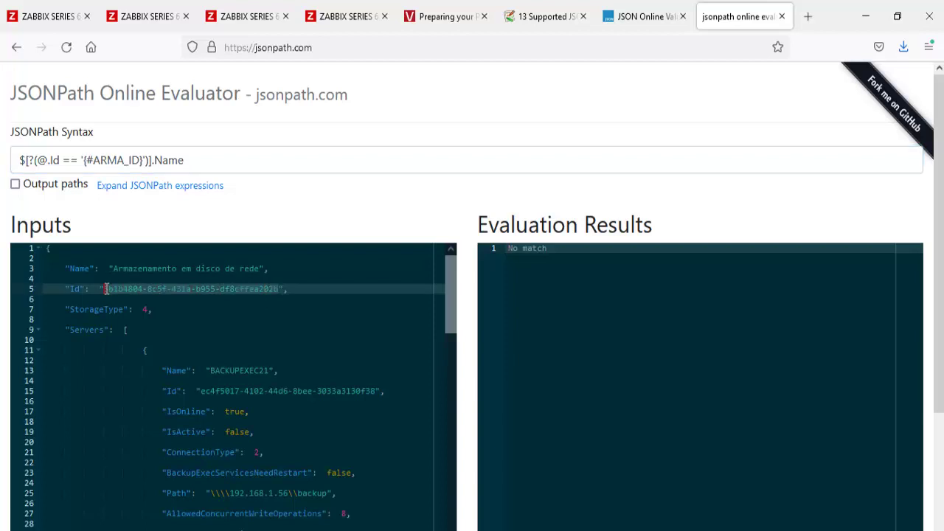
right_click(106, 288)
click(148, 372)
drag(145, 163, 87, 165)
key(ctrl+v)
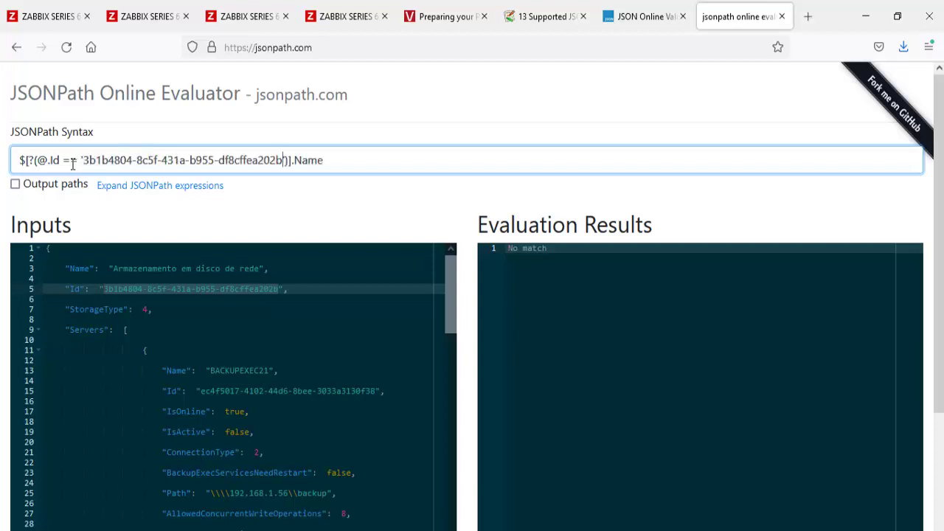
Re-enter the Id key in the filter from the input JSON and try the expression with two dots after the $ sign
click(77, 289)
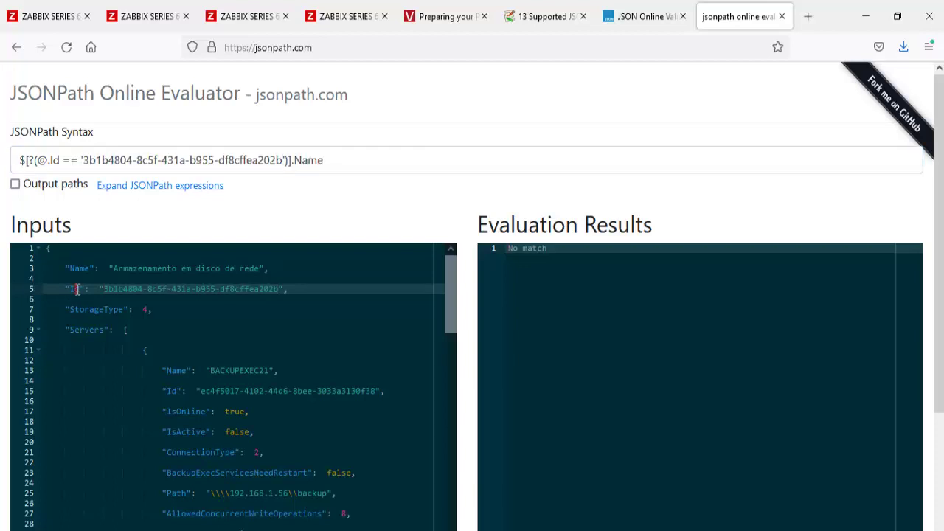
right_click(72, 289)
click(120, 377)
click(58, 166)
key(BackSpace)
key(BackSpace)
key(ctrl+v)
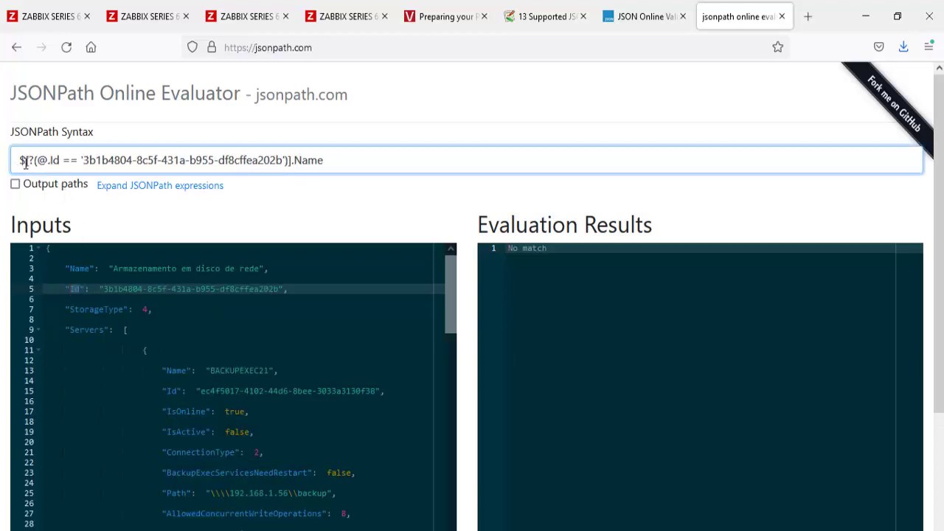
text([)
click(25, 162)
text(..)
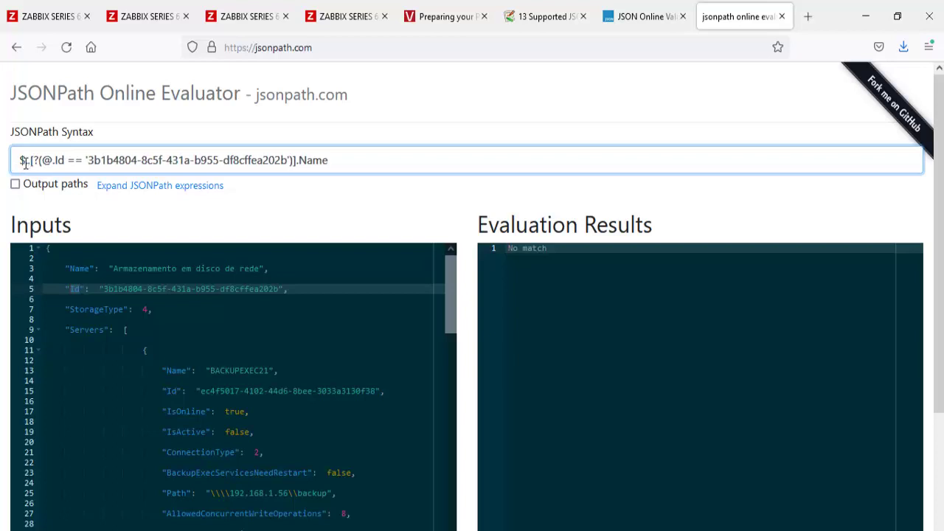
Replace the Name key at the end of the JSONPath expression with the key copied from the input JSON
double_click(83, 269)
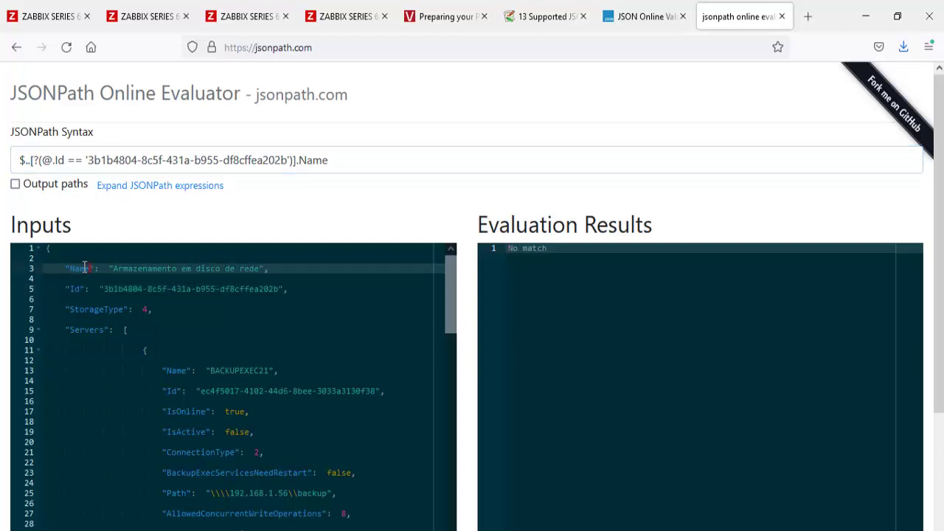
right_click(83, 271)
click(130, 354)
click(351, 160)
key(BackSpace)
key(BackSpace)
key(BackSpace)
key(BackSpace)
key(ctrl+v)
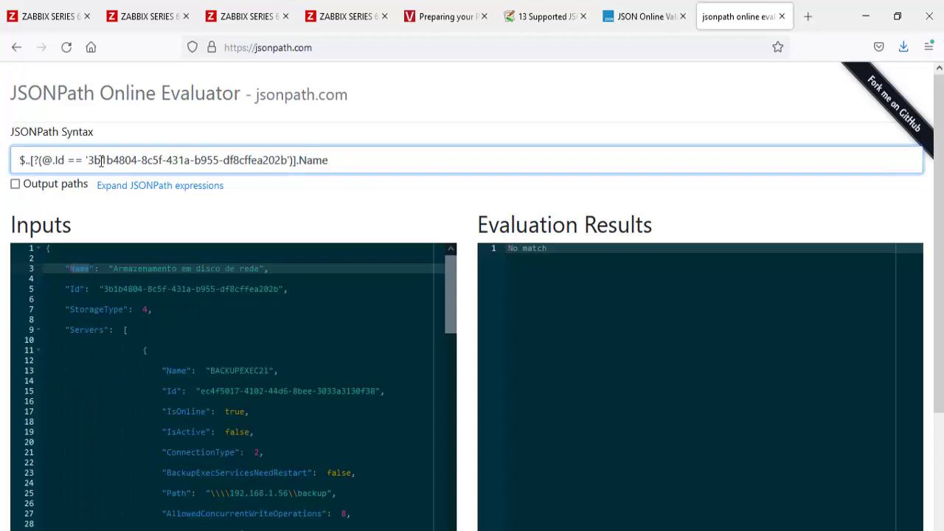
Remove the two dots after the $ sign and try adding a dot at the end of the JSONPath expression
click(31, 160)
key(BackSpace)
key(BackSpace)
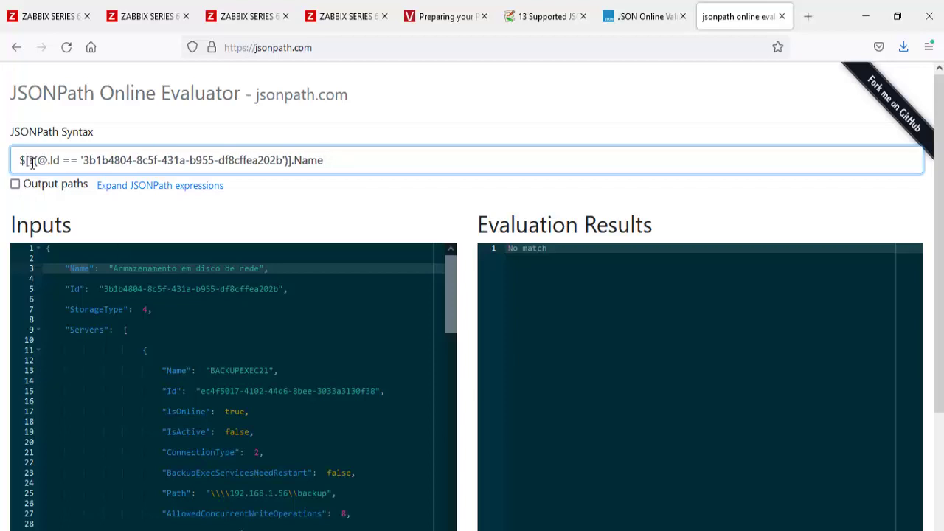
click(339, 160)
text(.)
Open the latest data of the Hosts/BackupExec group in Zabbix
click(41, 18)
mouse_move(35, 129)
click(65, 155)
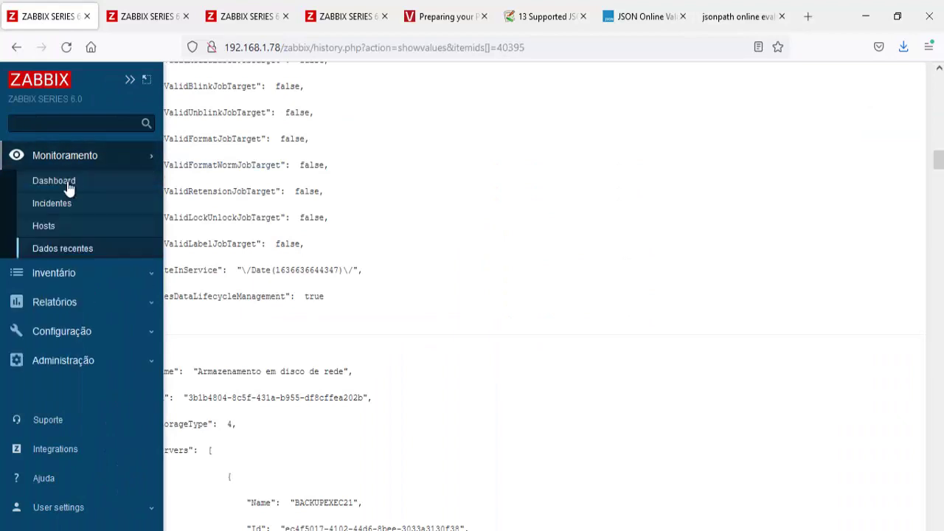
click(89, 252)
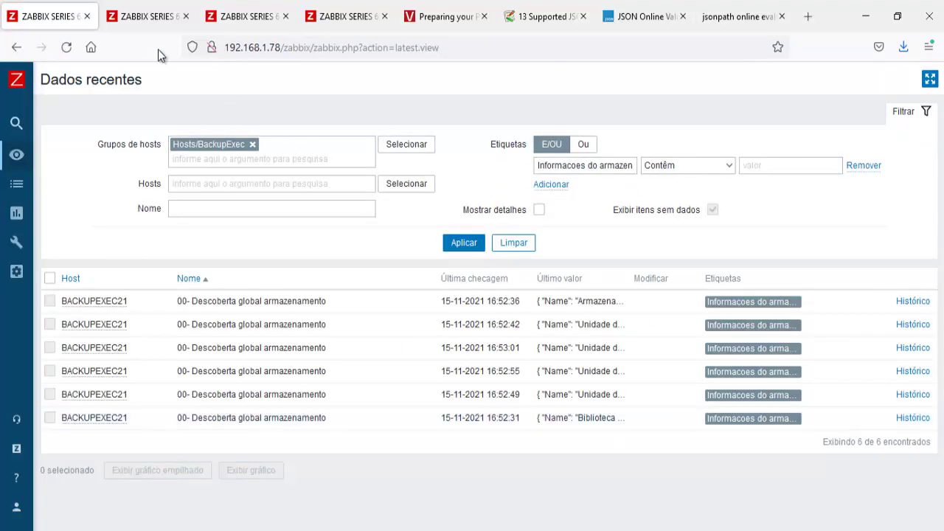
Refresh the filtered host list and open the discovery rules of host BACKUPEXEC21
click(151, 16)
click(463, 356)
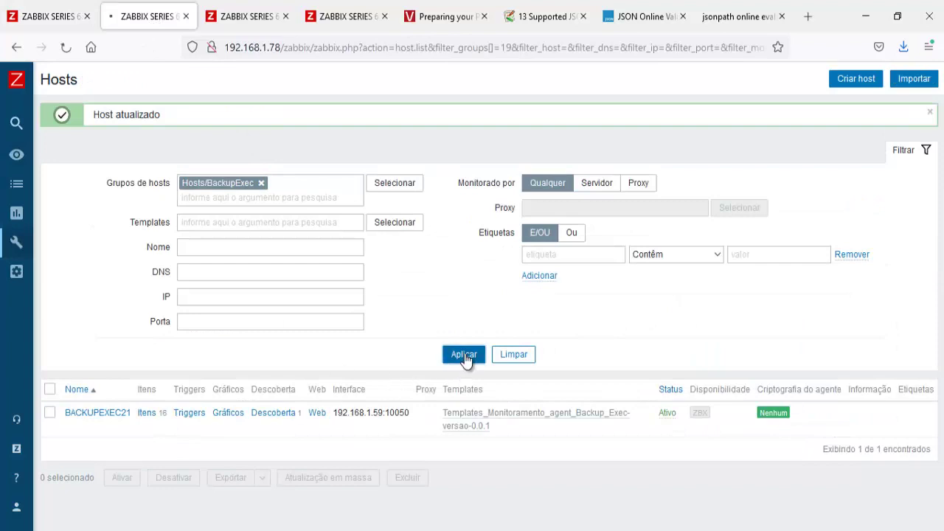
click(286, 377)
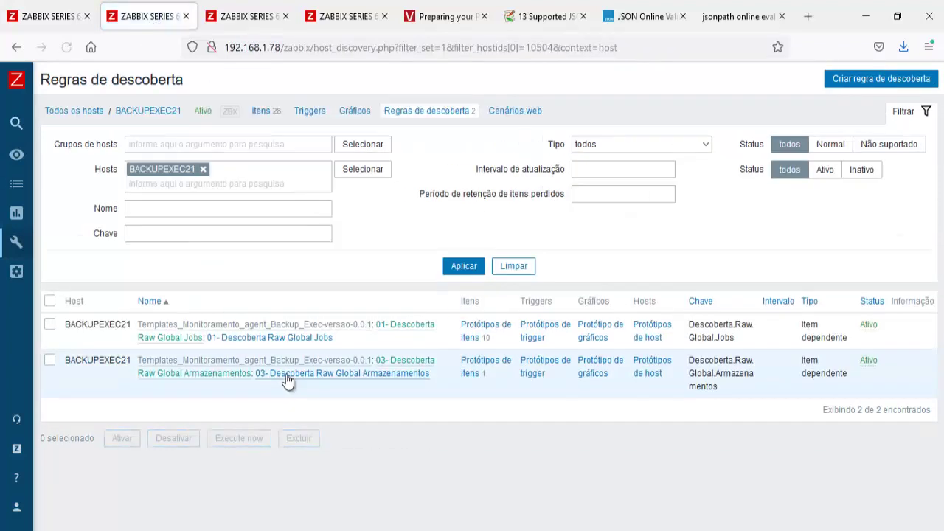
Return to the new item prototype and add it with the JSONPath $[?(@.Id == '{#ARMA_ID}')].Name.first()
click(270, 22)
click(321, 22)
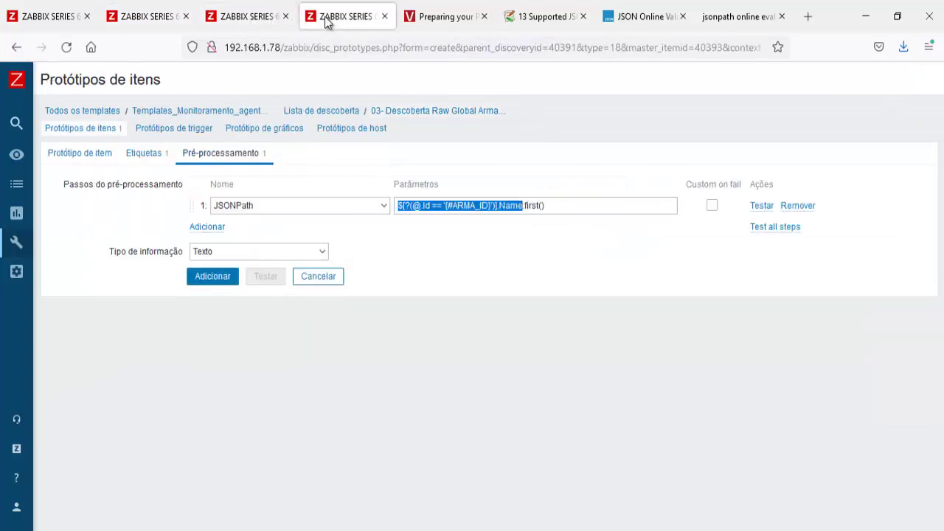
click(567, 293)
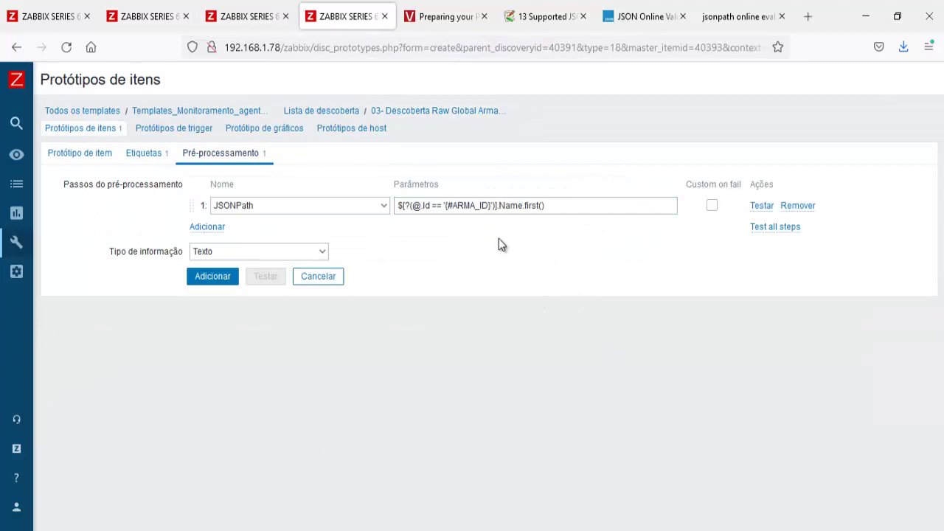
click(211, 276)
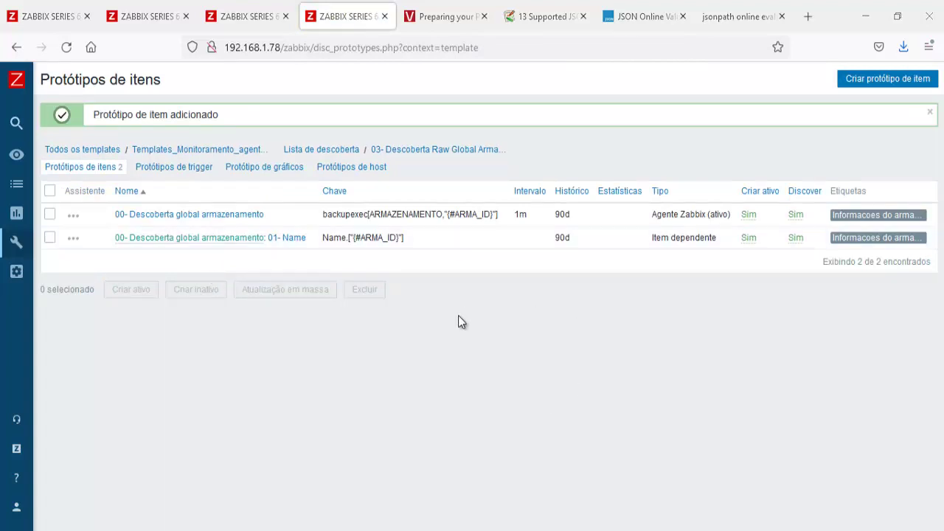
Reopen the preprocessing of the 01- Name item prototype and replace its JSONPath parameter with an expression beginning with $
click(291, 238)
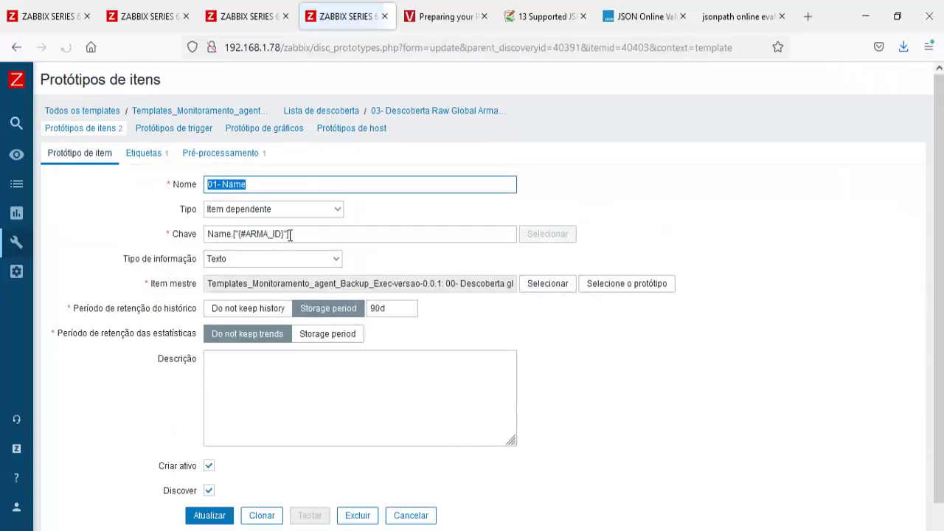
click(221, 153)
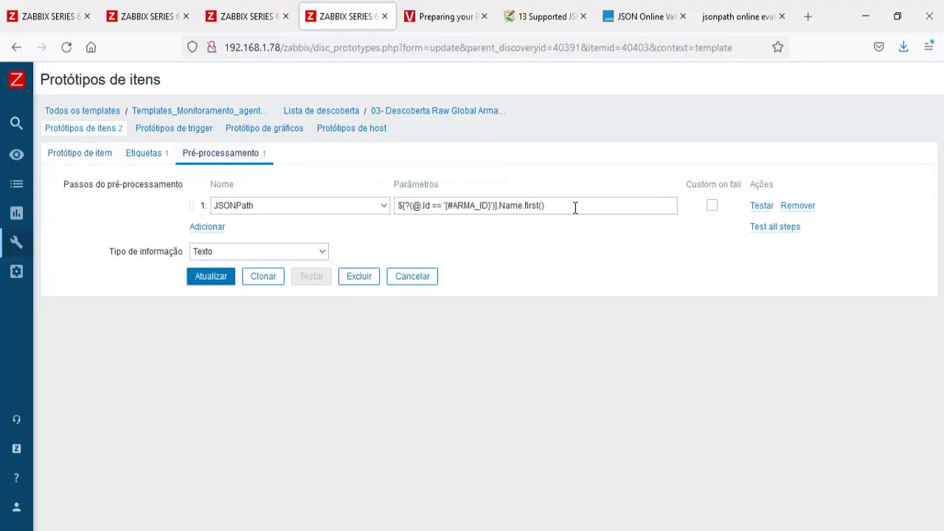
drag(575, 208, 392, 210)
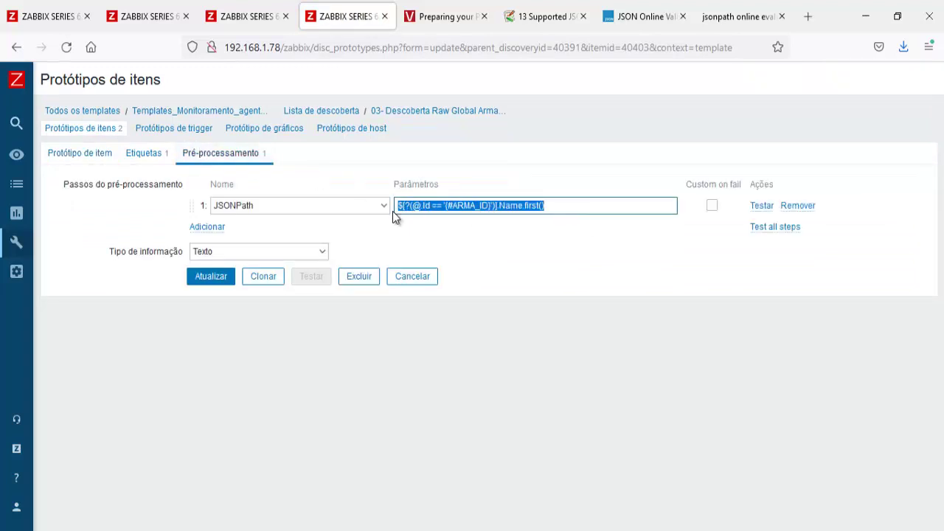
text($.)
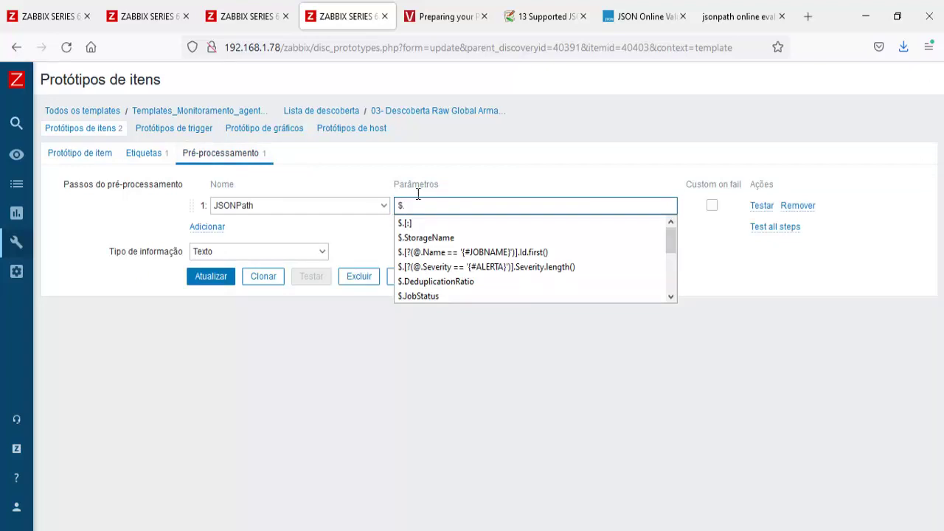
Switch to the JSONPath Online Evaluator and evaluate the expression $.Name against the storage JSON, leaving the expression selected for reuse
click(732, 17)
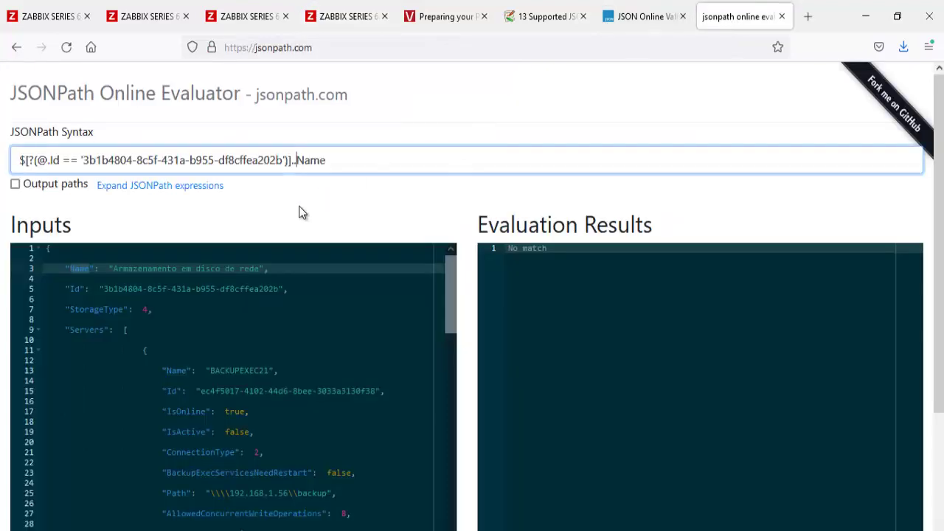
click(26, 160)
drag(97, 160, 460, 177)
text(.)
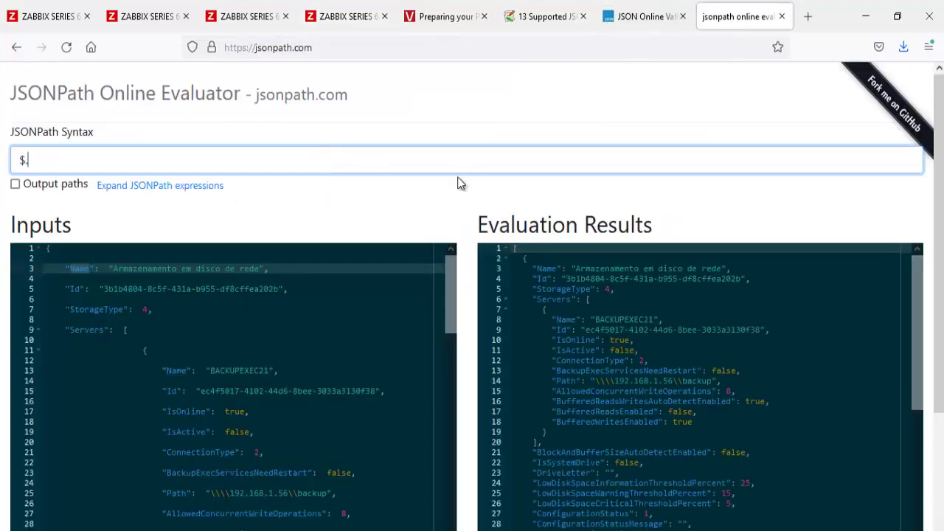
text(nam)
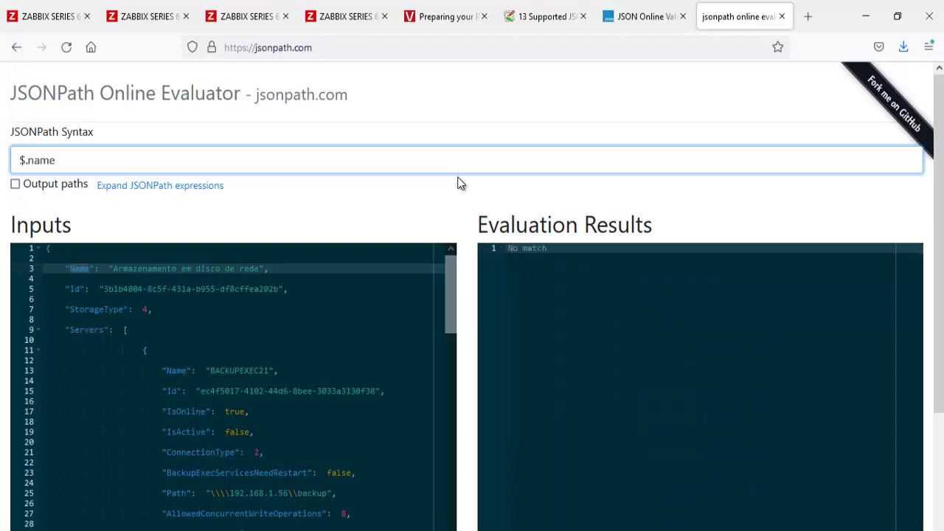
text(e)
key(Left)
key(Left)
key(Left)
key(BackSpace)
text(N)
drag(131, 160, 20, 163)
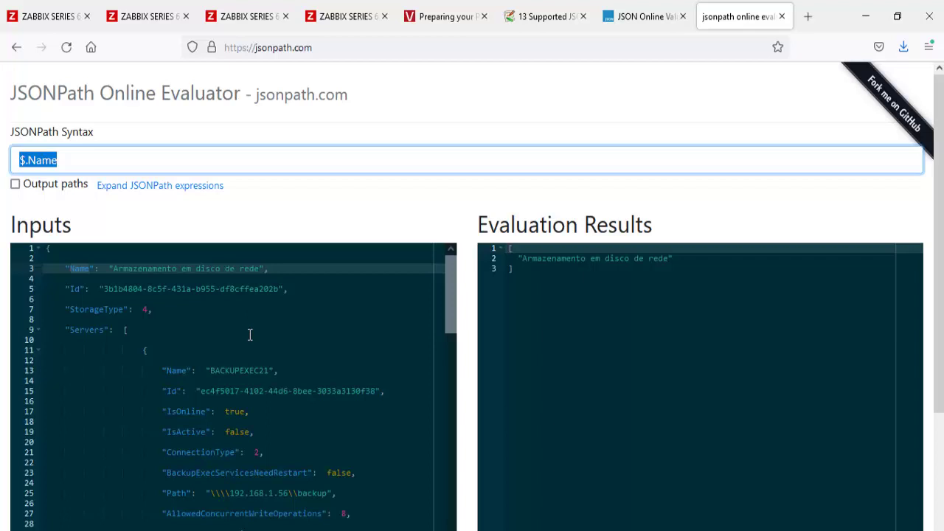
In Zabbix, set the JSONPath preprocessing parameter of the 01- Name item prototype to $.Name and update the prototype
click(348, 20)
click(440, 204)
key(BackSpace)
key(BackSpace)
key(BackSpace)
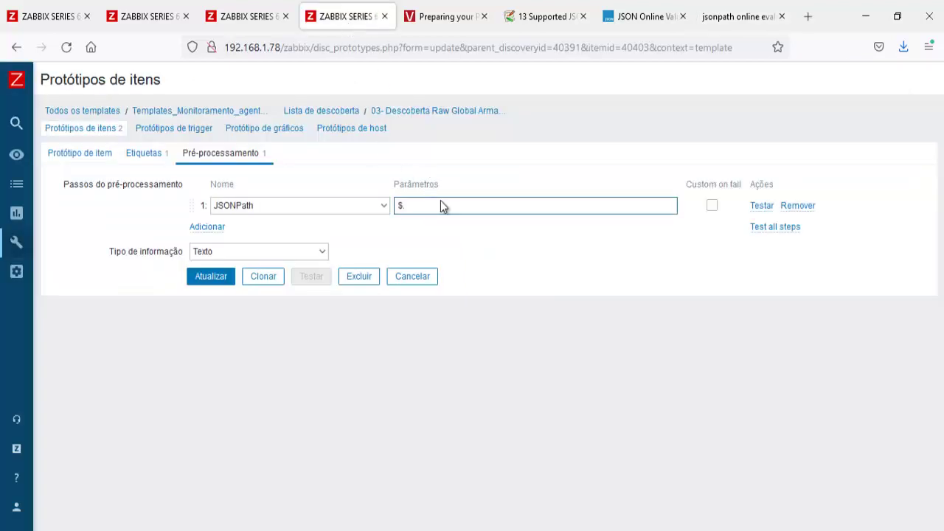
text(.Name)
click(761, 204)
click(728, 404)
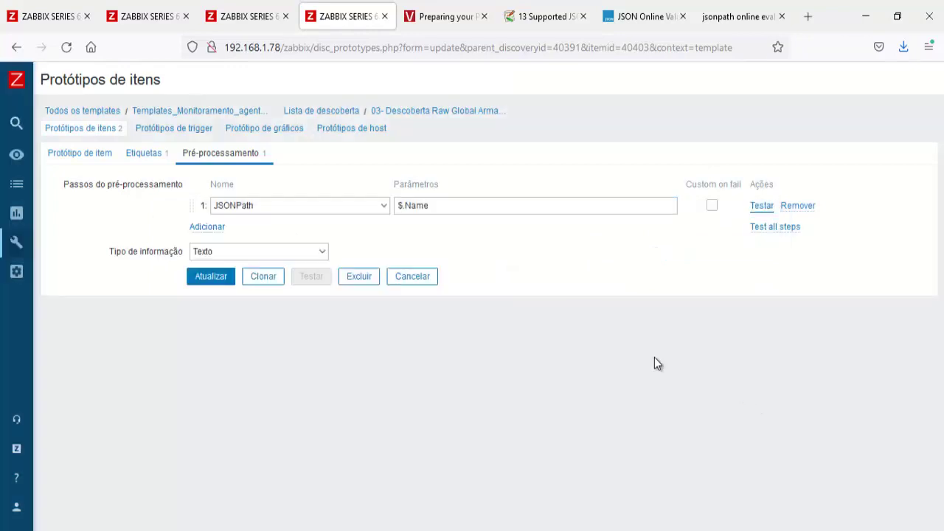
click(90, 153)
scroll(122, 295, down, 2)
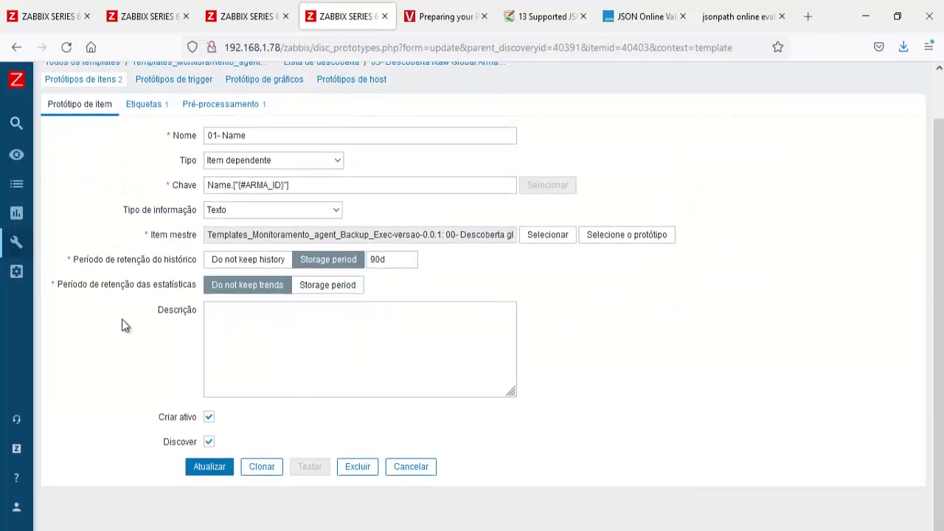
click(208, 470)
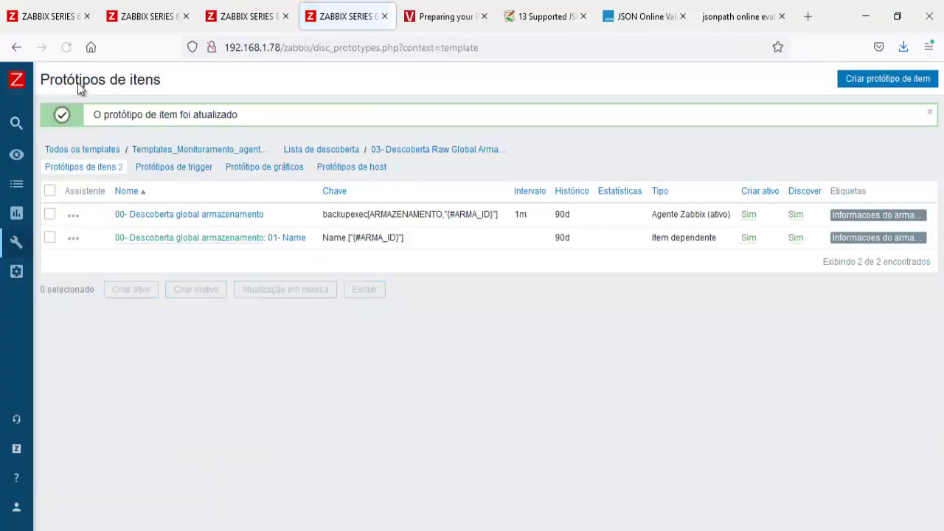
Refresh the latest data for the Hosts/BackupExec group and inspect the full storage tags of the first 01- Name and discovery items
click(46, 16)
click(455, 244)
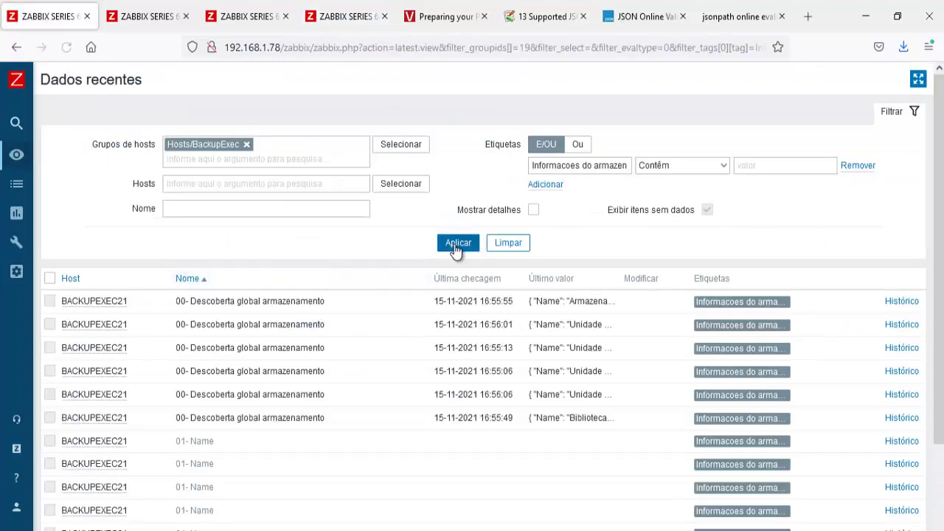
scroll(455, 250, down, 3)
scroll(455, 251, up, 1)
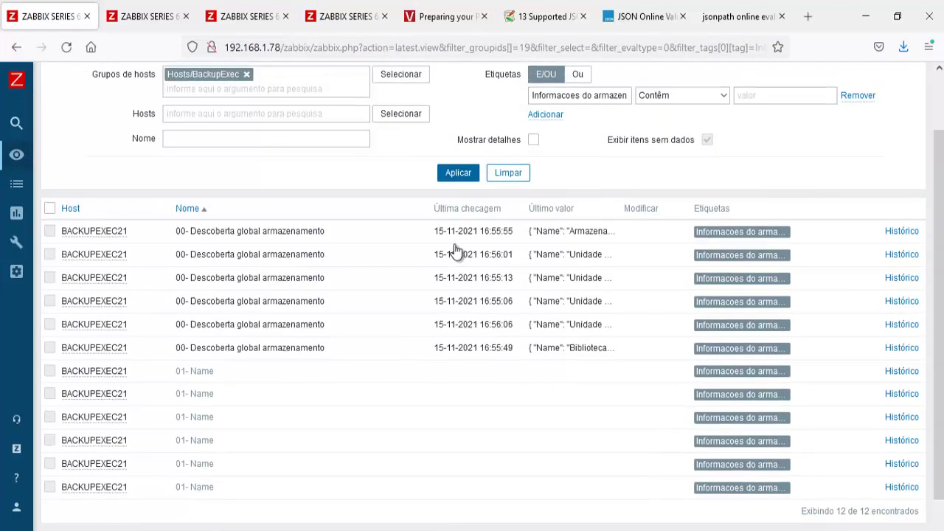
click(725, 373)
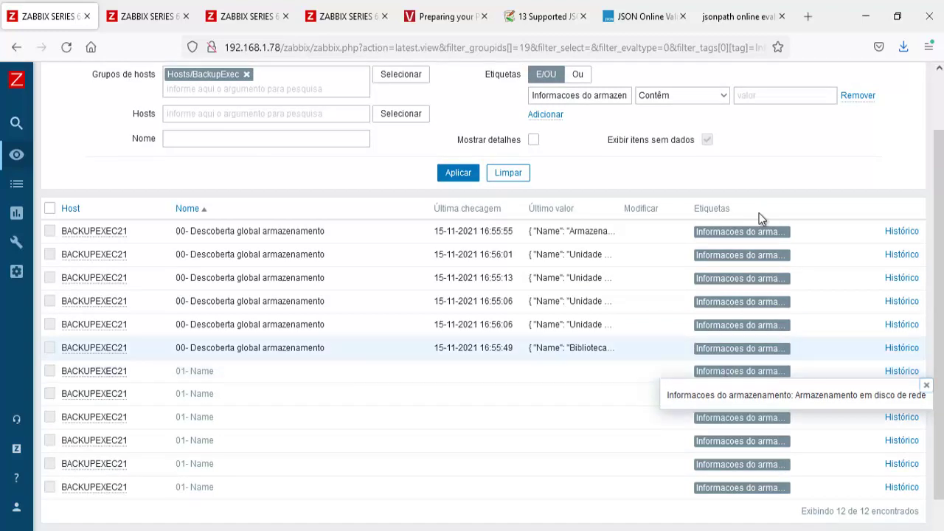
click(736, 230)
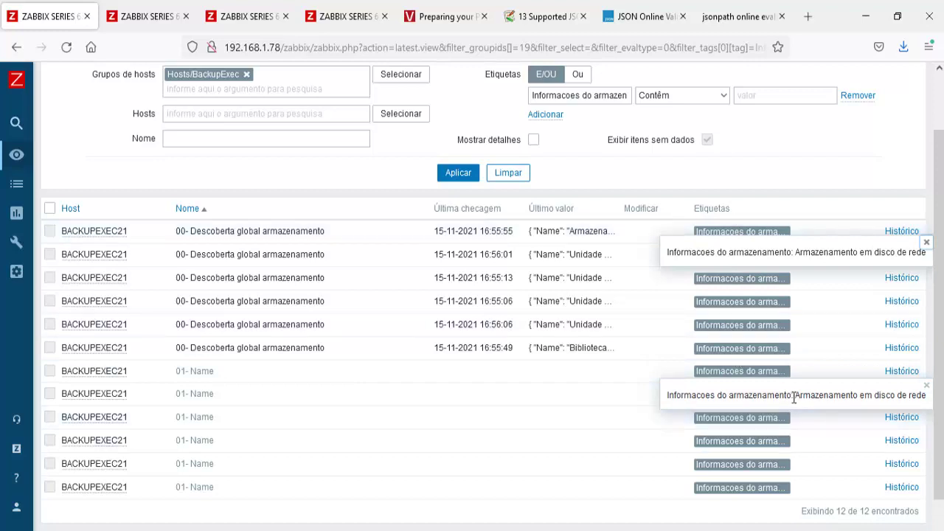
Filter the latest data by the storage tag value "Armazenamento em disco de rede" and refresh the list
drag(797, 397, 926, 397)
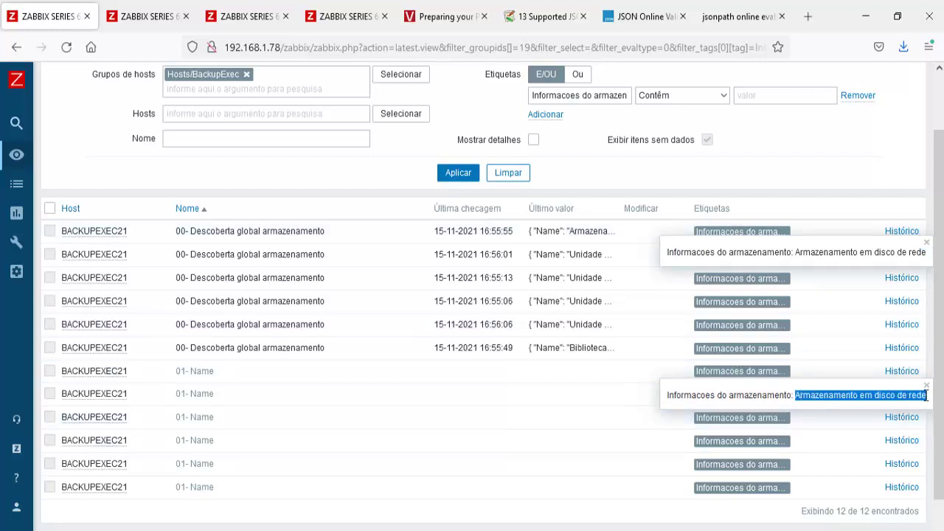
key(ctrl+c)
click(826, 96)
key(ctrl+v)
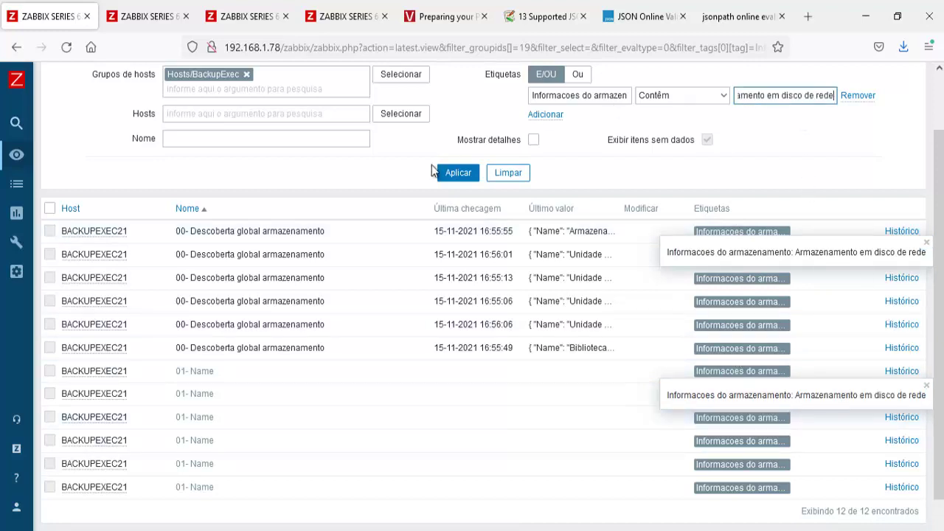
click(439, 176)
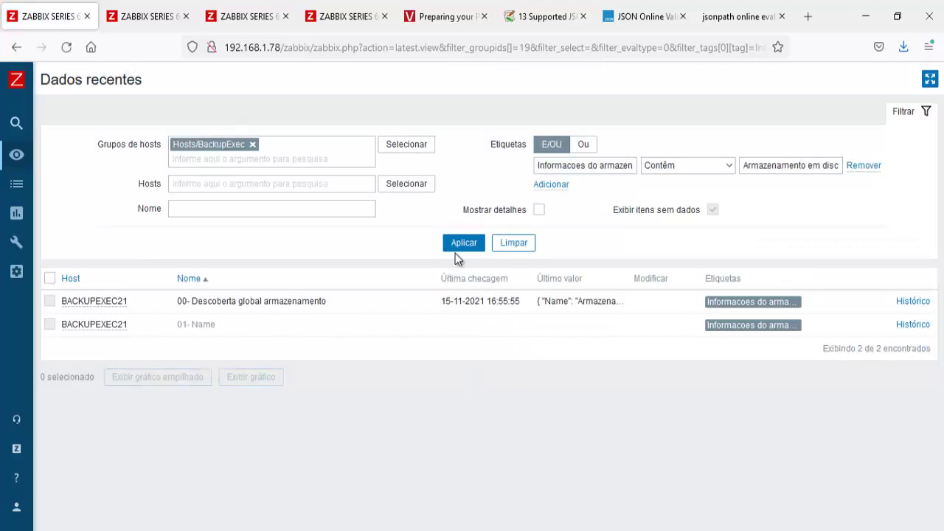
click(464, 246)
click(467, 245)
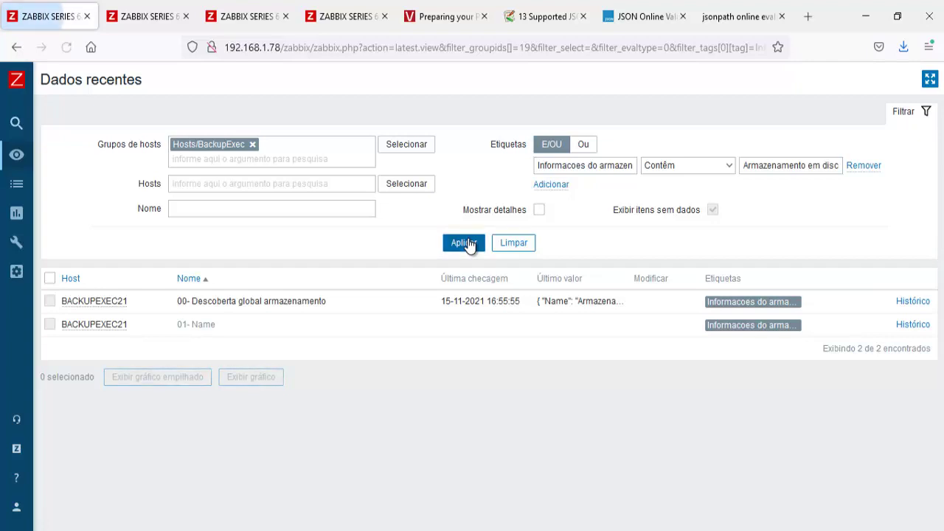
click(466, 248)
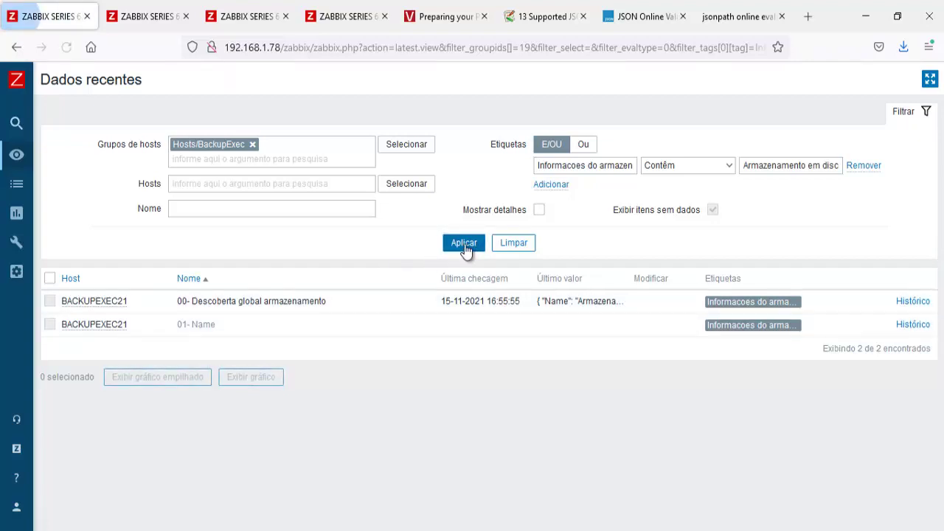
Switch to the JSONPath Online Evaluator and evaluate the expression $.Id against the storage JSON
click(741, 16)
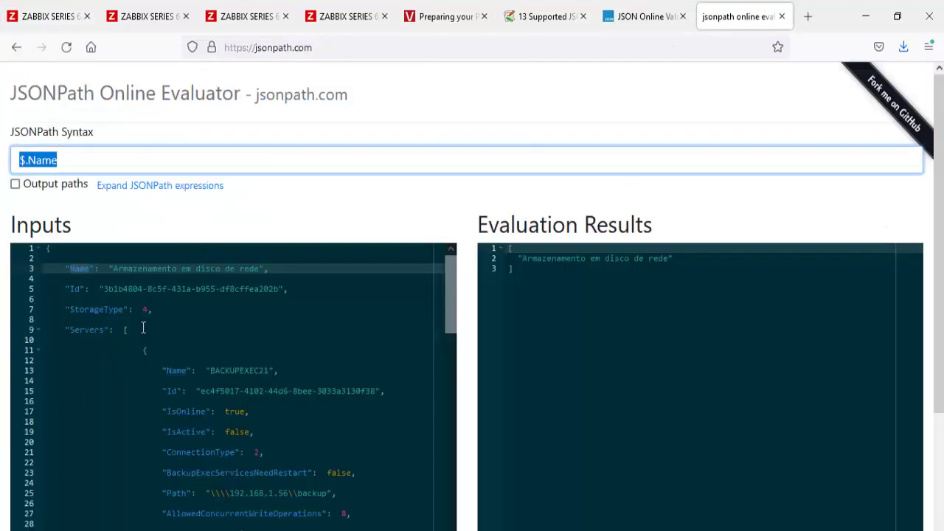
click(75, 288)
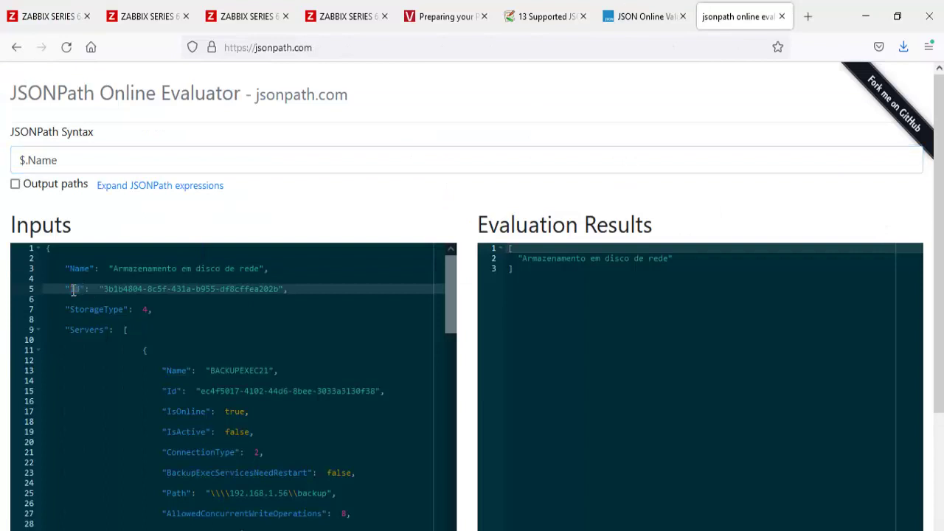
double_click(30, 159)
drag(29, 159, 76, 164)
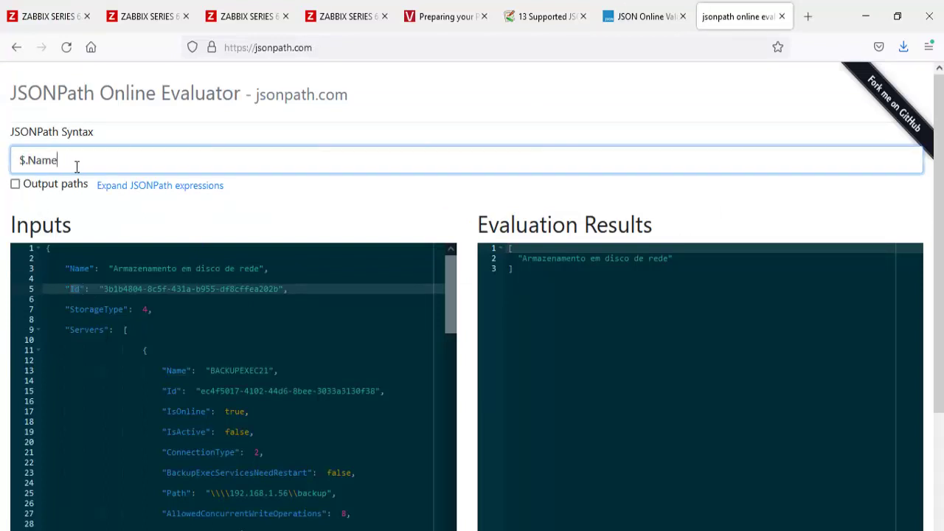
key(BackSpace)
key(BackSpace)
key(BackSpace)
key(BackSpace)
text(Id)
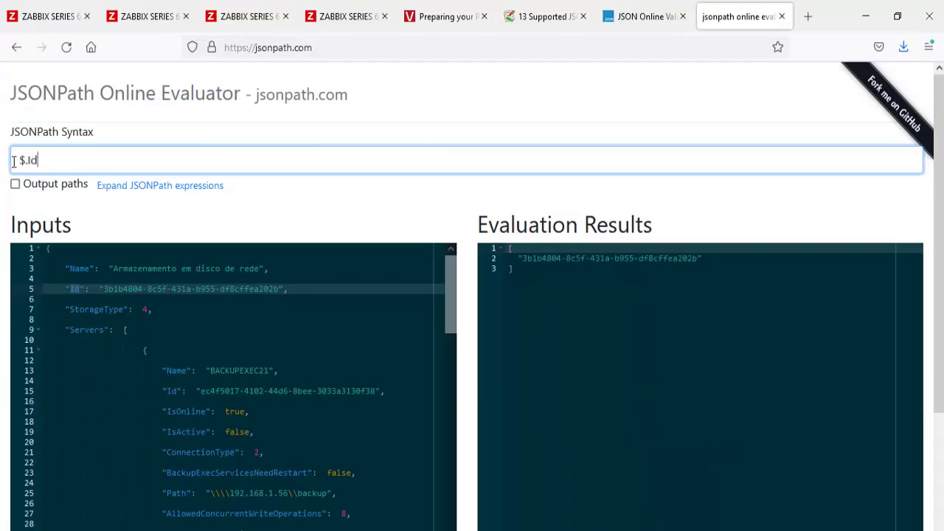
drag(14, 162, 150, 170)
In Zabbix, clone the 01- Name item prototype, naming the copy "02- ID" with the key ID.["{#ARMA_ID}"]
click(365, 21)
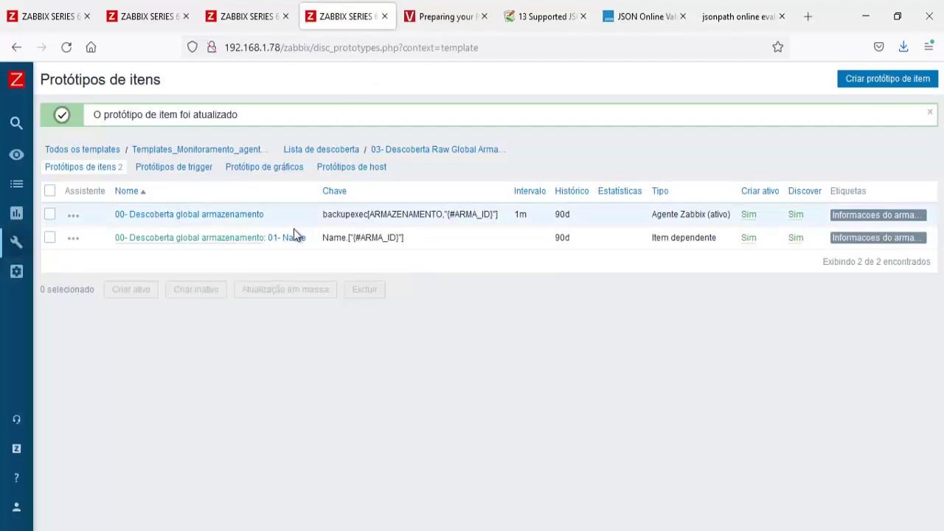
click(293, 235)
scroll(267, 442, down, 1)
click(267, 475)
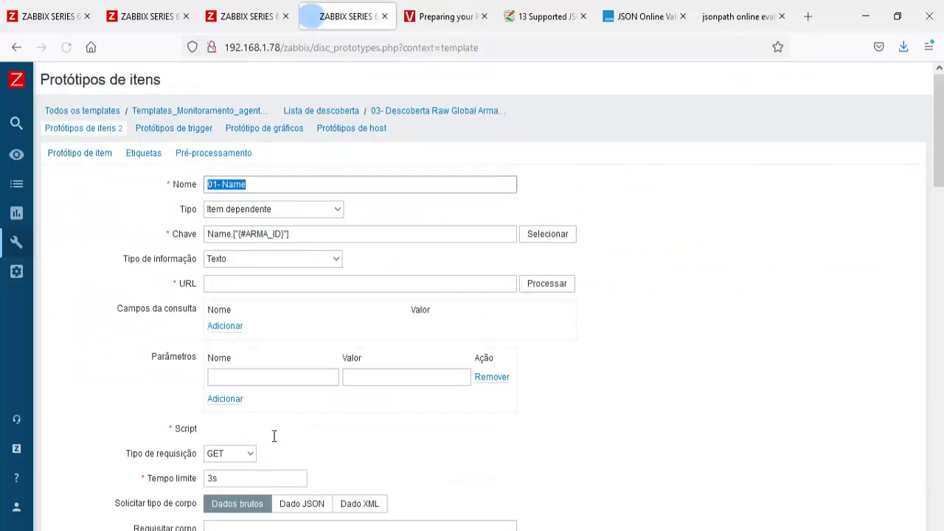
text(02-)
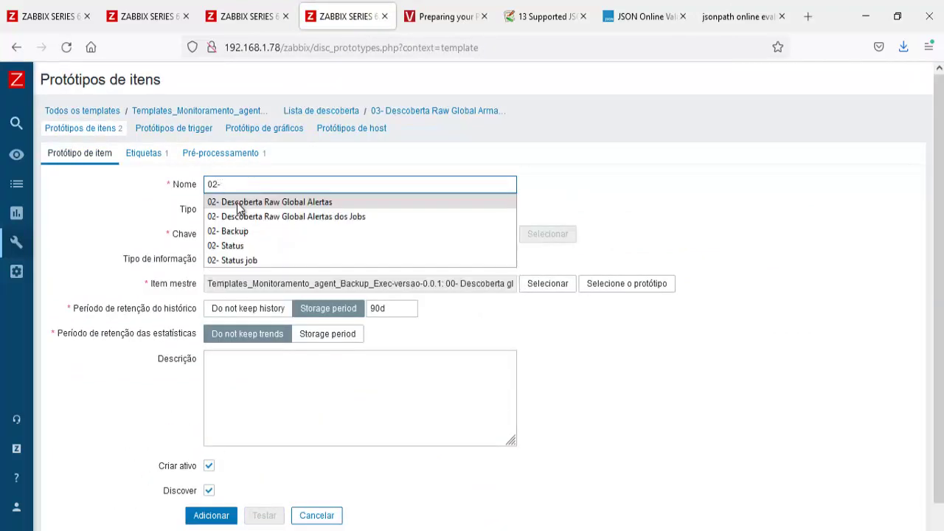
text( ID)
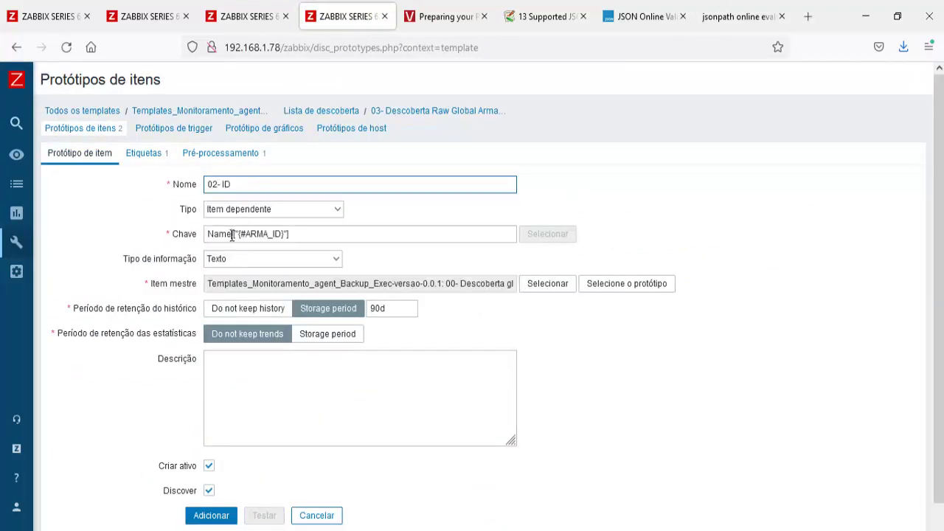
drag(232, 235, 190, 234)
text(ID.)
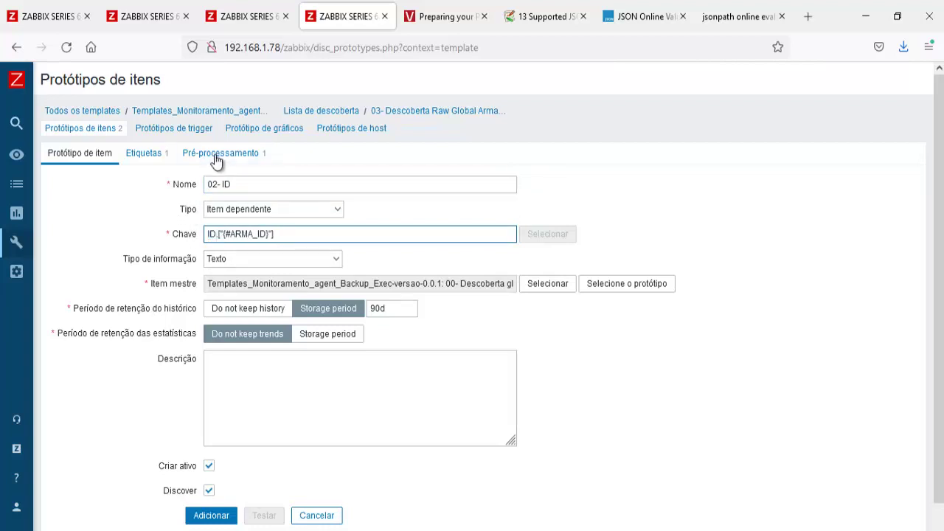
Set the JSONPath preprocessing parameter of the 02- ID prototype to $.Id and add the prototype
click(188, 155)
click(458, 214)
key(BackSpace)
key(BackSpace)
key(BackSpace)
key(BackSpace)
text(Id)
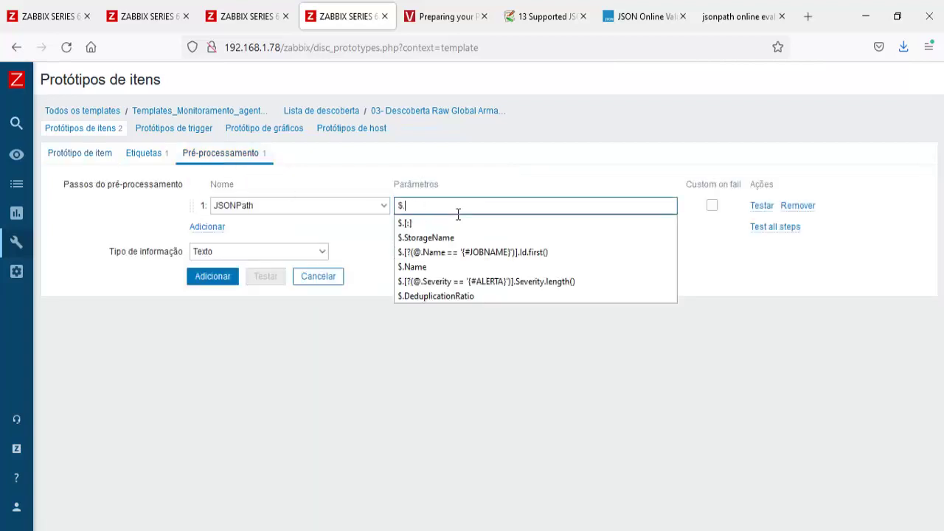
click(79, 156)
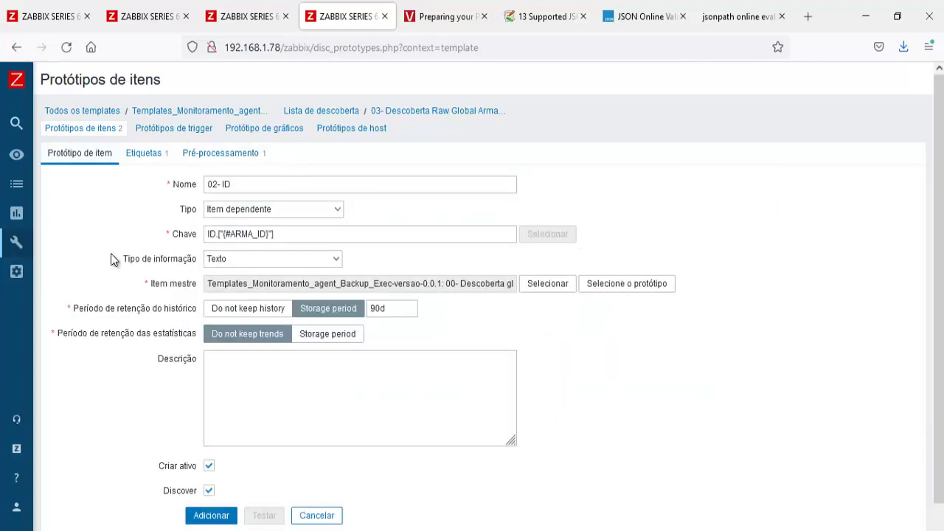
scroll(162, 369, down, 1)
click(226, 472)
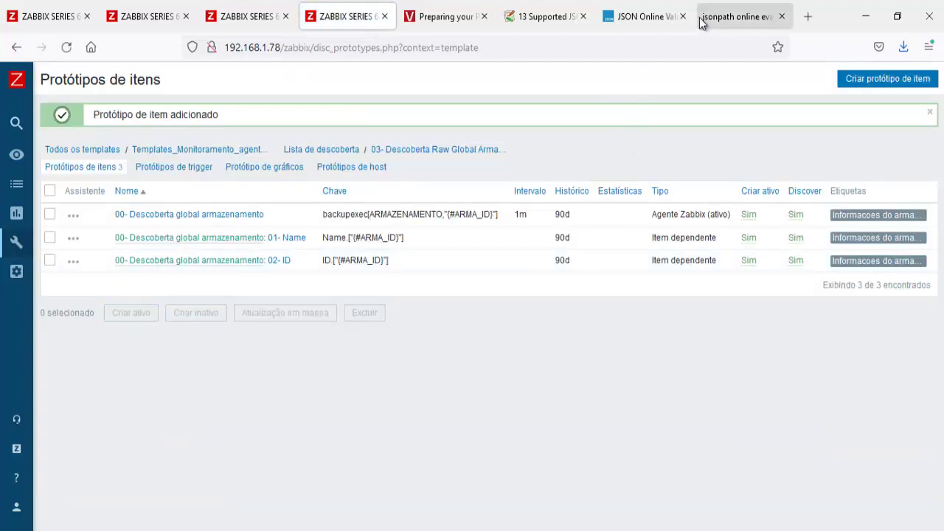
Copy the StorageType key name from the input JSON in the JSONPath Online Evaluator
click(737, 16)
drag(123, 308, 77, 311)
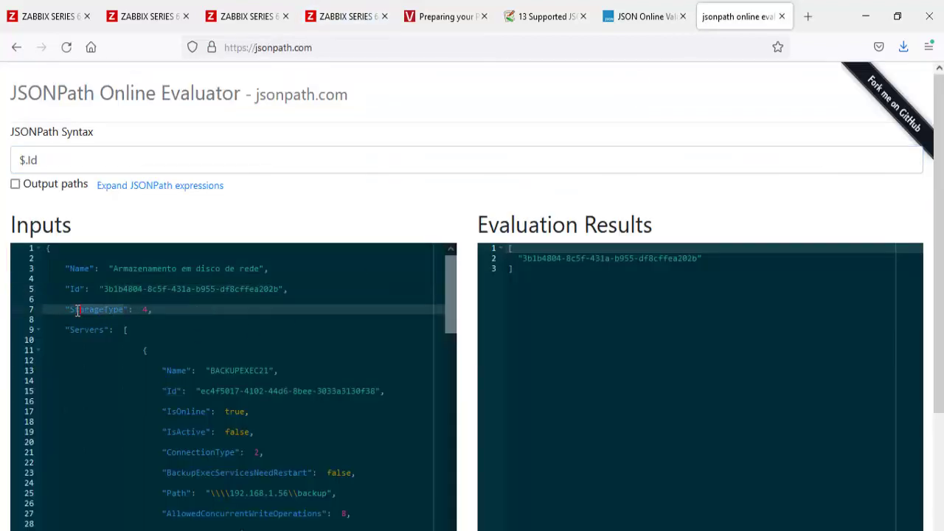
right_click(74, 311)
click(128, 129)
In Zabbix, clone the 02- ID item prototype, naming the copy "03- StorageType" with the key StorageType.["{#ARMA_ID}"]
click(351, 24)
click(286, 263)
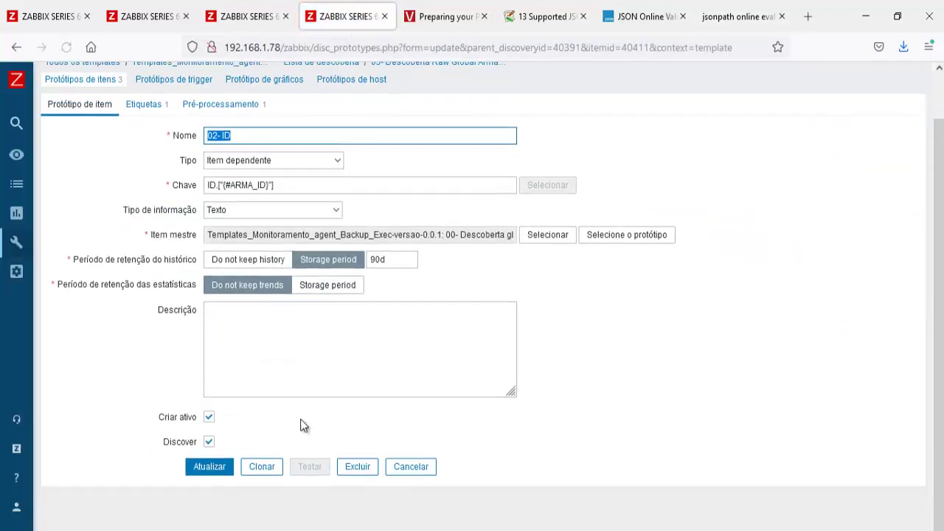
click(268, 471)
text(03-)
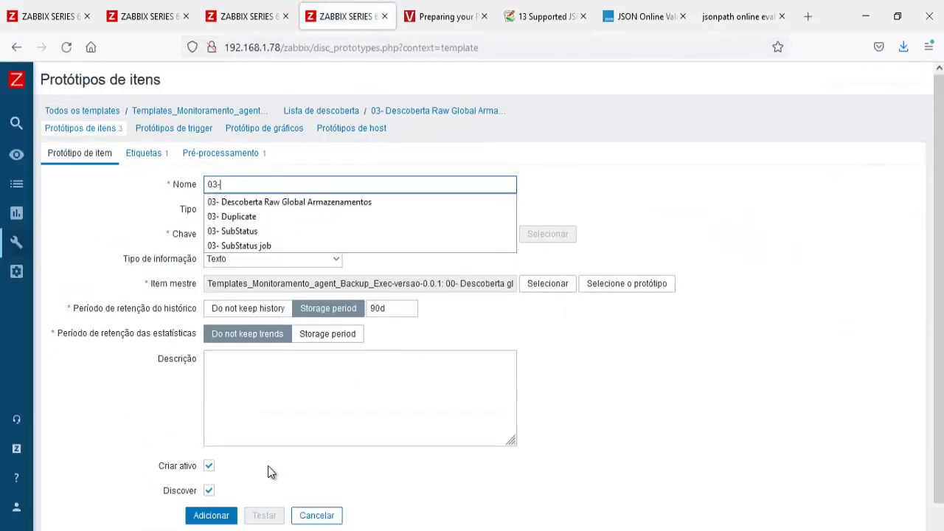
text( StorageType)
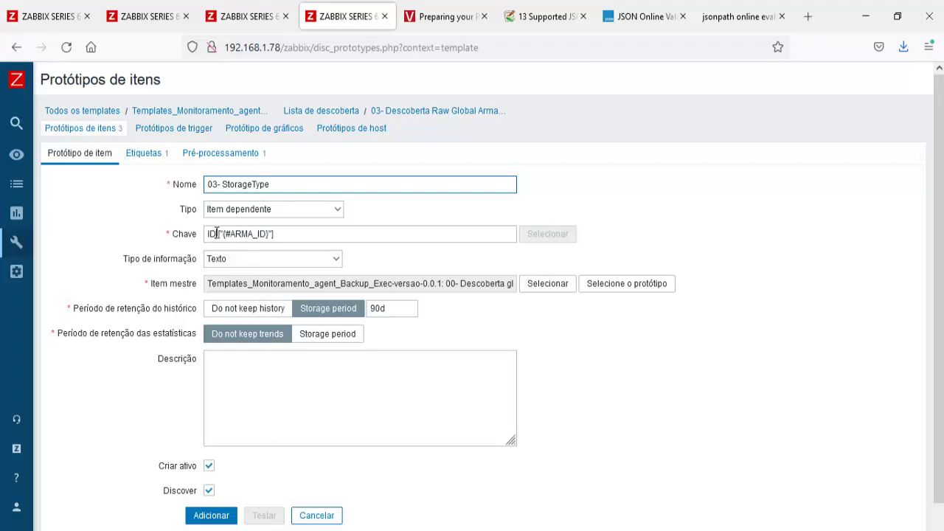
drag(216, 234, 199, 236)
text(StorageType)
Set the JSONPath preprocessing parameter of the 03- StorageType prototype to $.StorageType and add the prototype
click(220, 152)
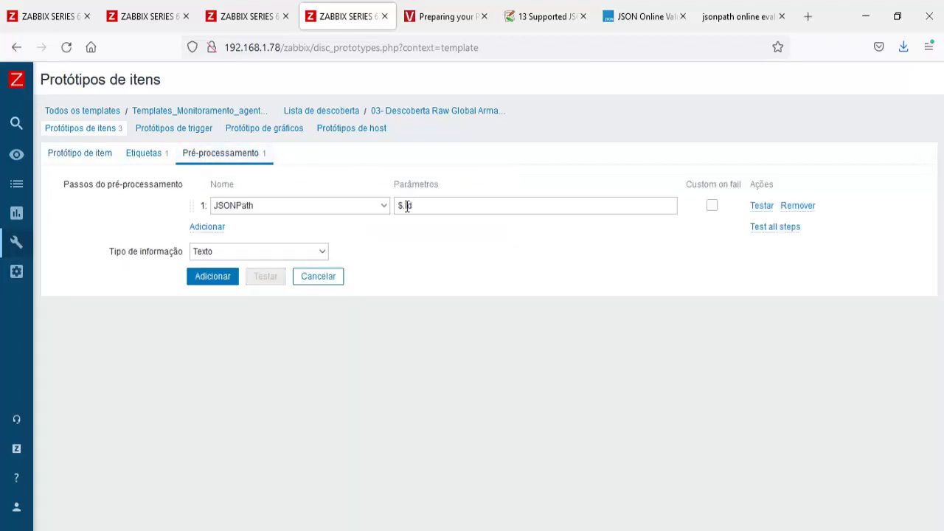
double_click(406, 206)
text(StorageType)
click(65, 152)
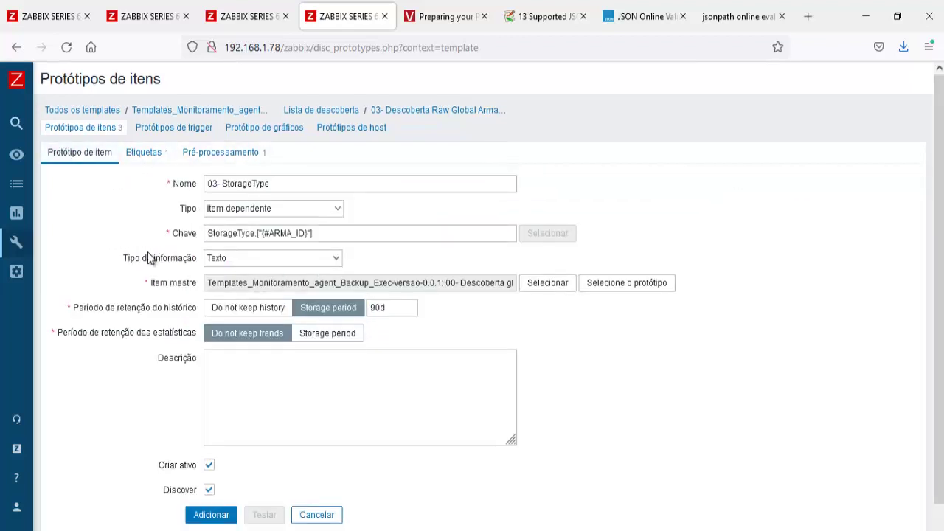
scroll(185, 369, down, 1)
click(216, 469)
Refresh the filtered latest data to check the storage items, and return to the item prototype list
click(44, 16)
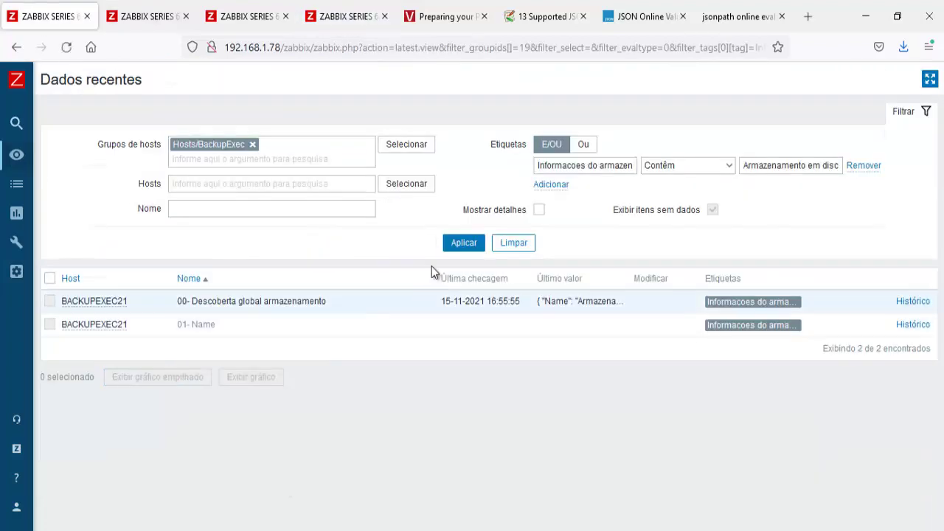
click(463, 244)
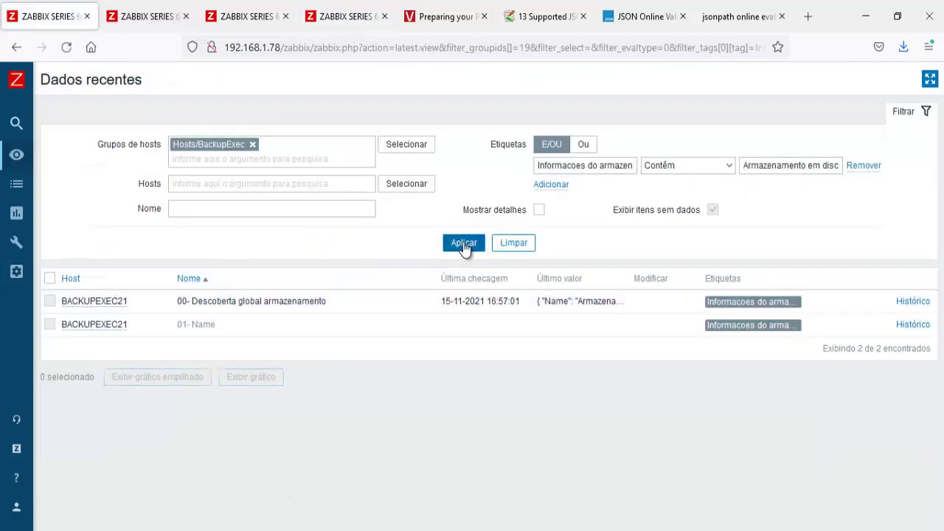
click(464, 247)
click(339, 16)
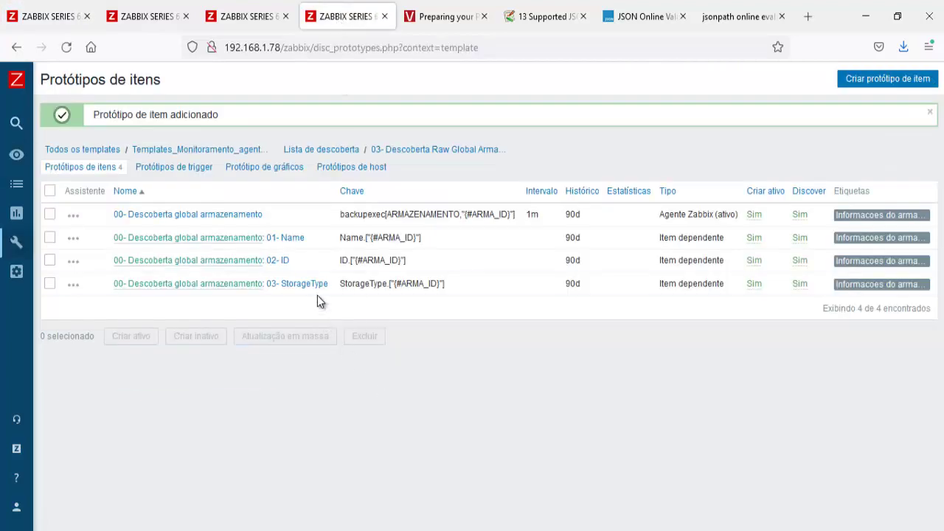
In the JSONPath Online Evaluator, replace Id in the expression with the Servers key copied from the input JSON
key(ctrl+9)
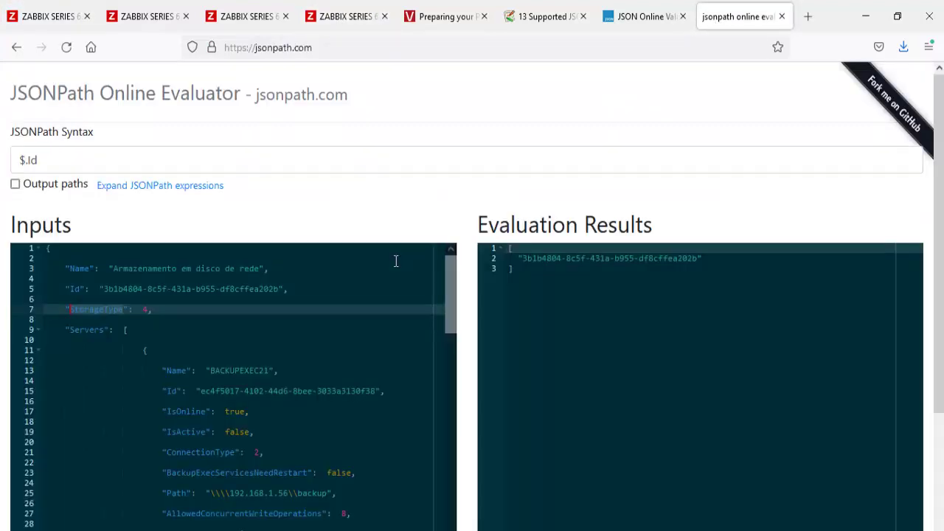
click(81, 159)
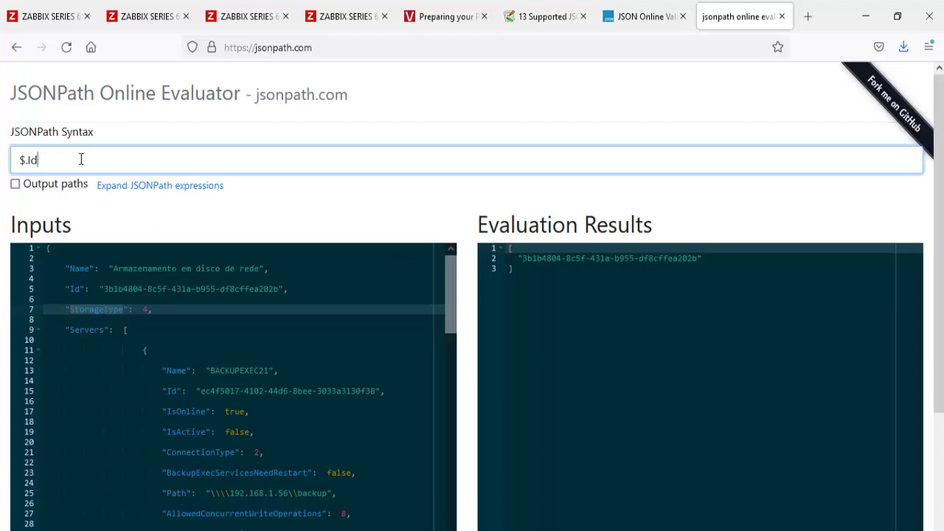
click(101, 331)
drag(101, 331, 71, 333)
right_click(75, 331)
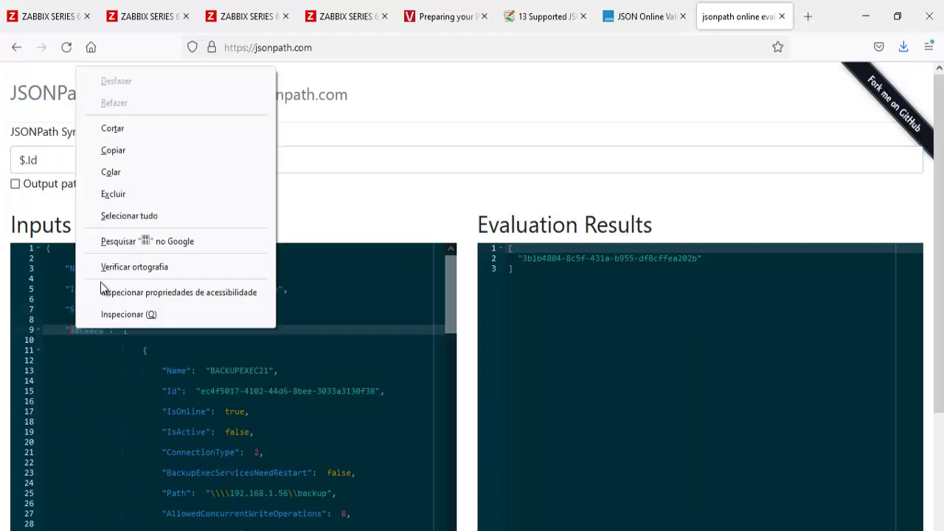
click(111, 150)
click(84, 159)
key(BackSpace)
key(BackSpace)
key(ctrl+v)
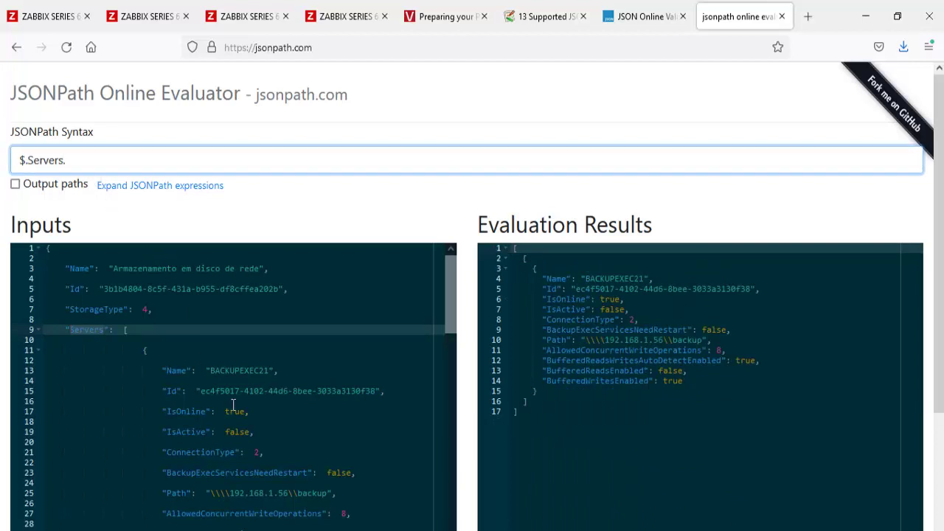
Copy the Name key from the Servers block and append it to the expression, forming $.Servers.Name
double_click(186, 370)
key(ctrl+c)
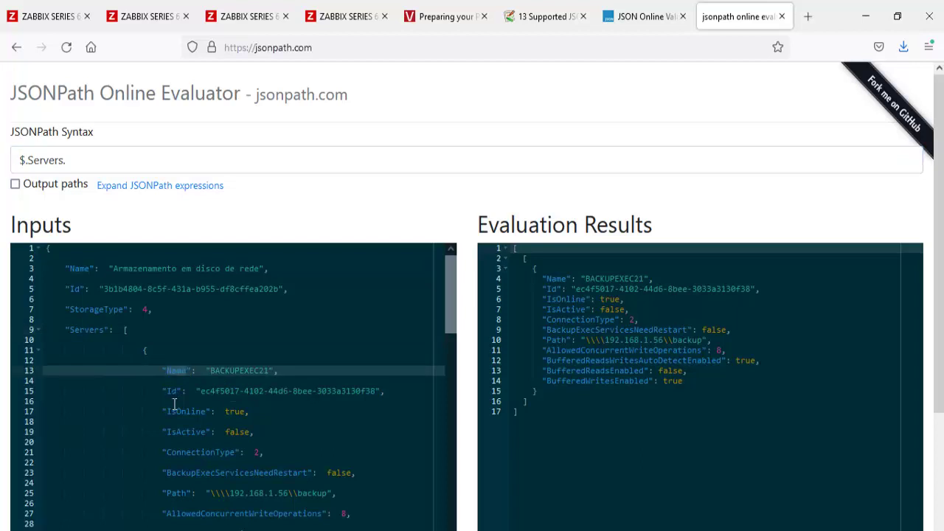
right_click(179, 379)
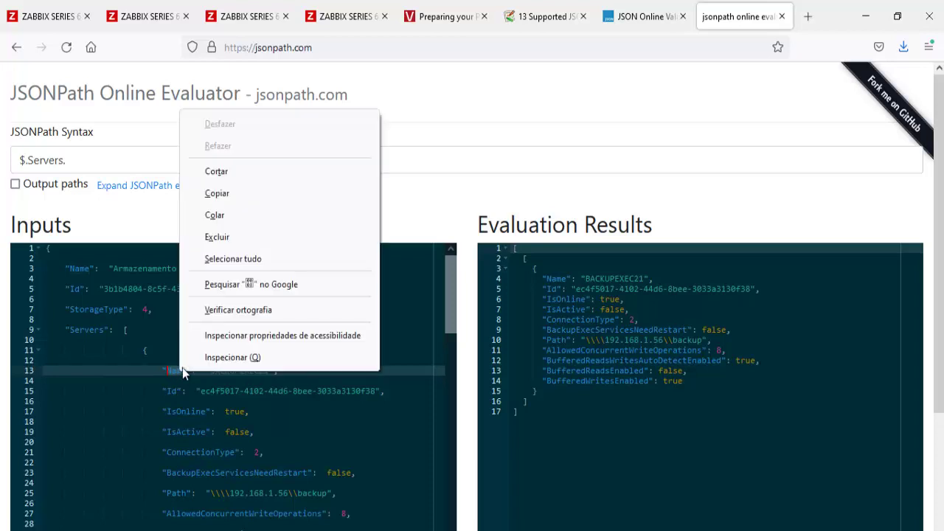
click(232, 193)
click(117, 162)
key(ctrl+v)
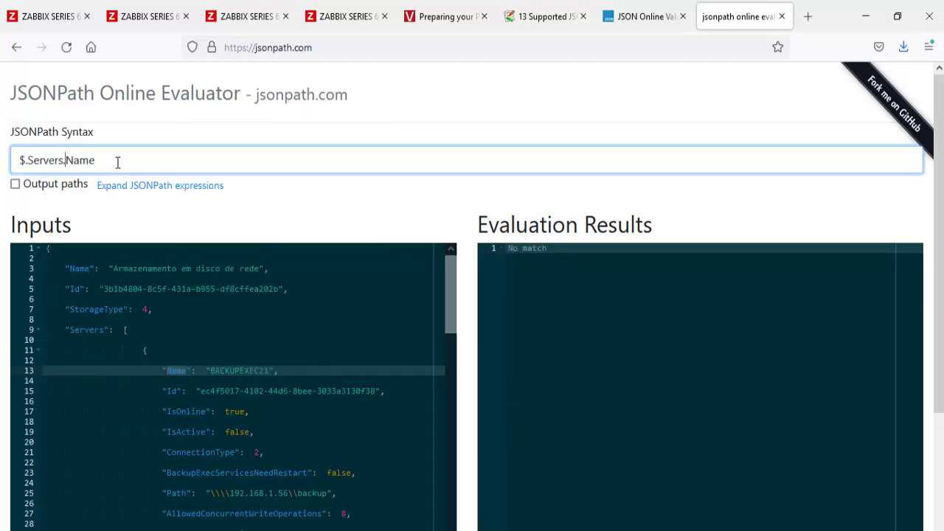
Insert an array slice so the expression reads $.Servers.[:].Name, and copy the whole expression
key(Left)
key(Left)
key(Left)
key(Left)
text([])
key(Left)
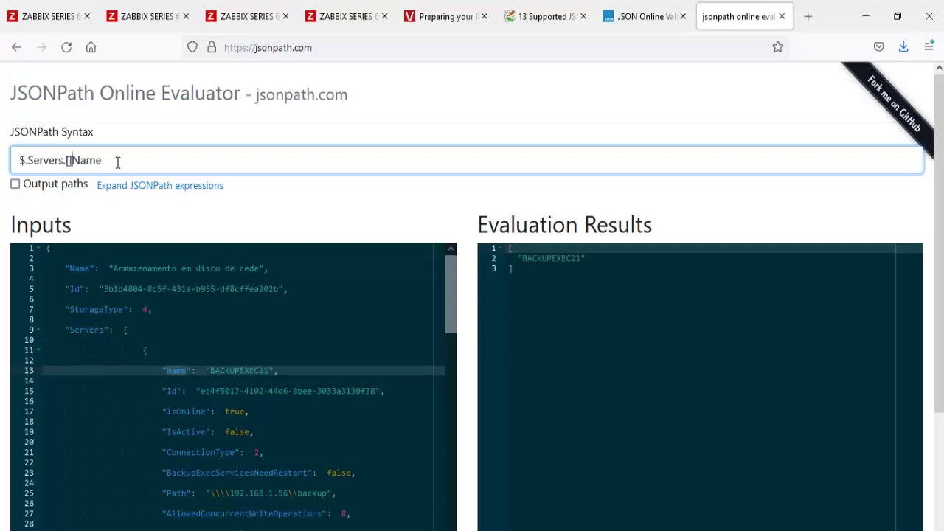
key(Right)
text(.[*)
drag(109, 160, 18, 160)
key(ctrl+c)
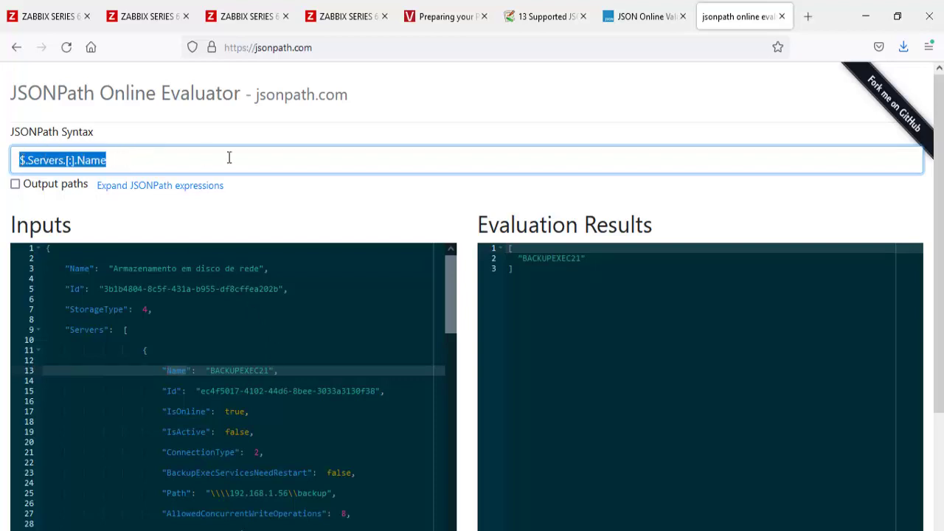
In Zabbix, clone the 03- StorageType item prototype and set the copy's JSONPath preprocessing parameter to $.Servers.[:].Name
click(336, 17)
click(309, 284)
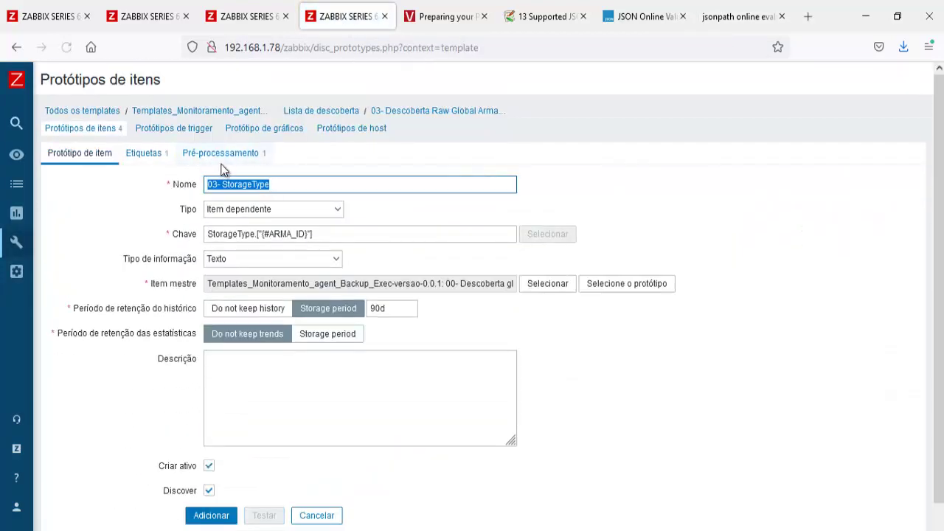
click(221, 153)
triple_click(526, 206)
key(ctrl+v)
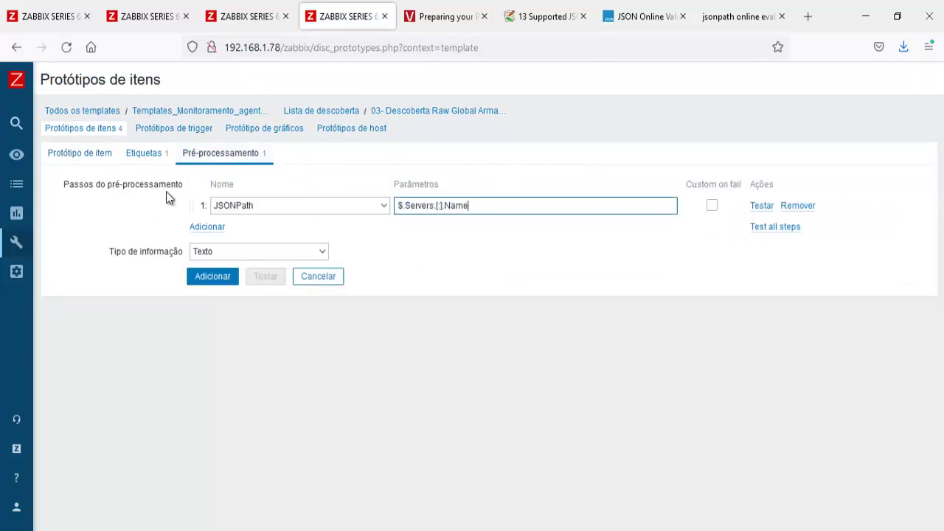
click(149, 155)
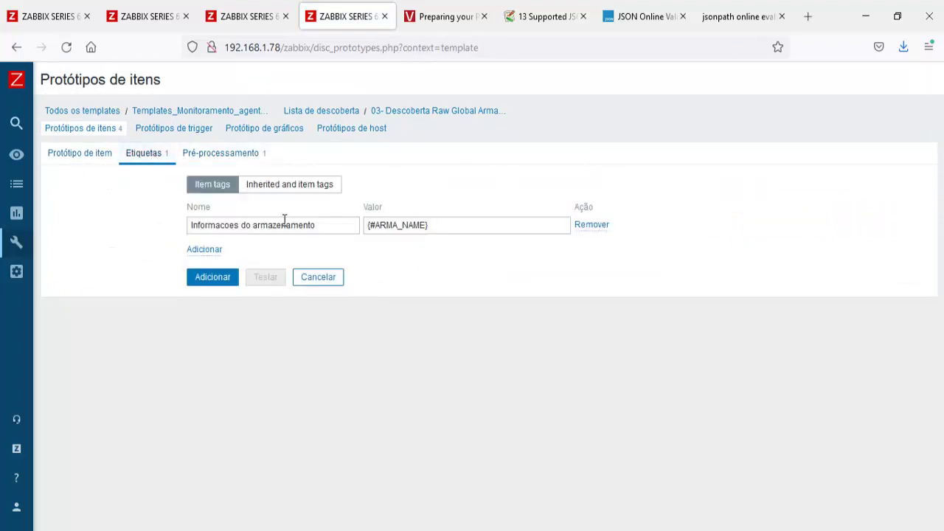
Name the cloned item prototype "04- Servers Name" and copy the text Servers Name from it
click(80, 153)
double_click(220, 187)
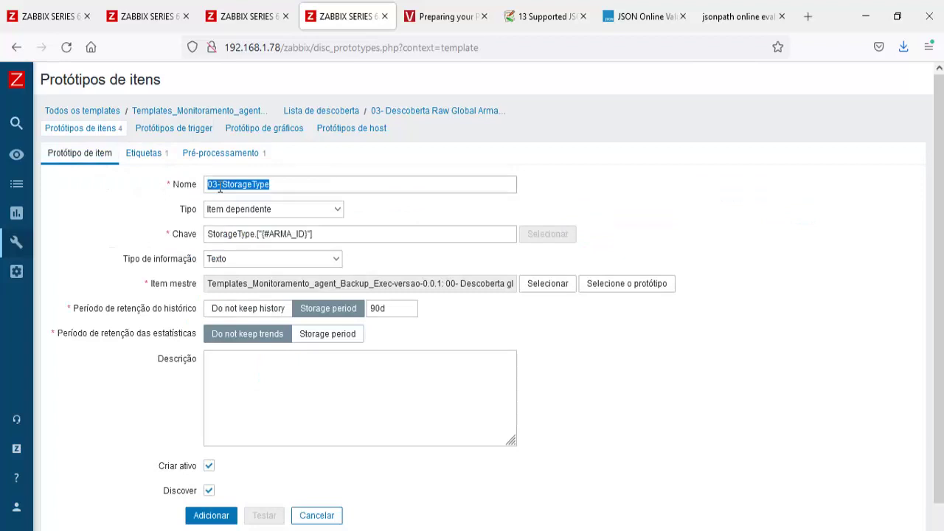
click(220, 187)
key(BackSpace)
text(4)
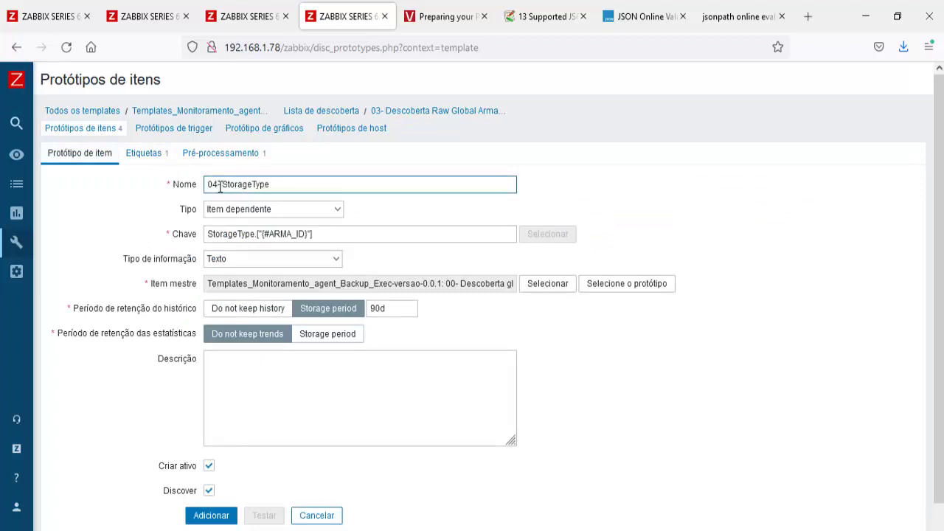
key(shift+End)
text($.Servers.[:].Name)
key(BackSpace)
key(BackSpace)
key(Delete)
key(Delete)
key(Delete)
key(Delete)
drag(224, 185, 298, 185)
key(ctrl+c)
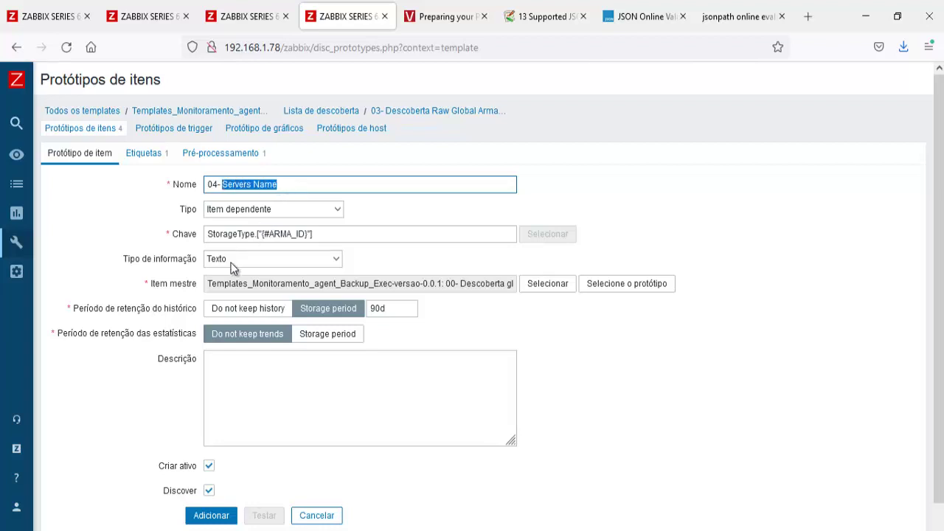
Set the key of the 04- Servers Name prototype to Servers.Name.["{#ARMA_ID}"] and add the prototype
drag(256, 234, 193, 246)
key(ctrl+v)
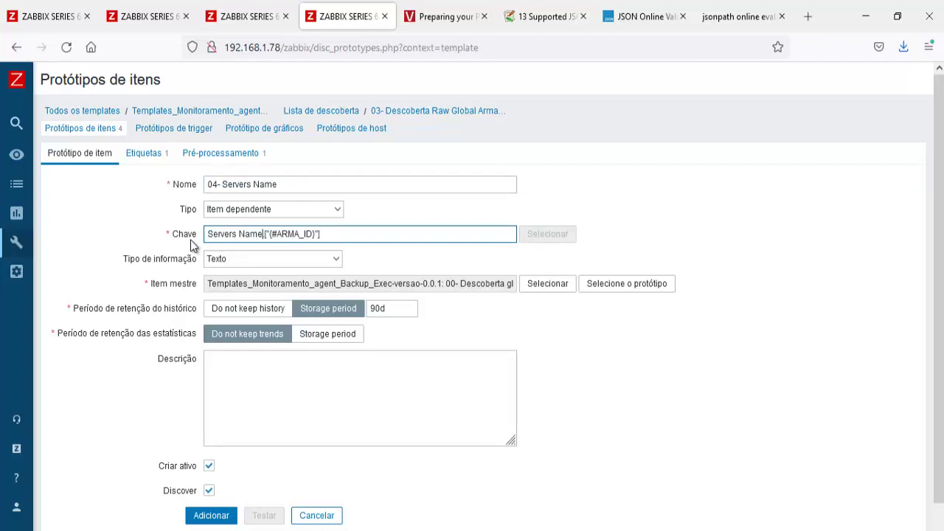
key(Left)
key(BackSpace)
text(.)
scroll(189, 246, down, 1)
click(214, 469)
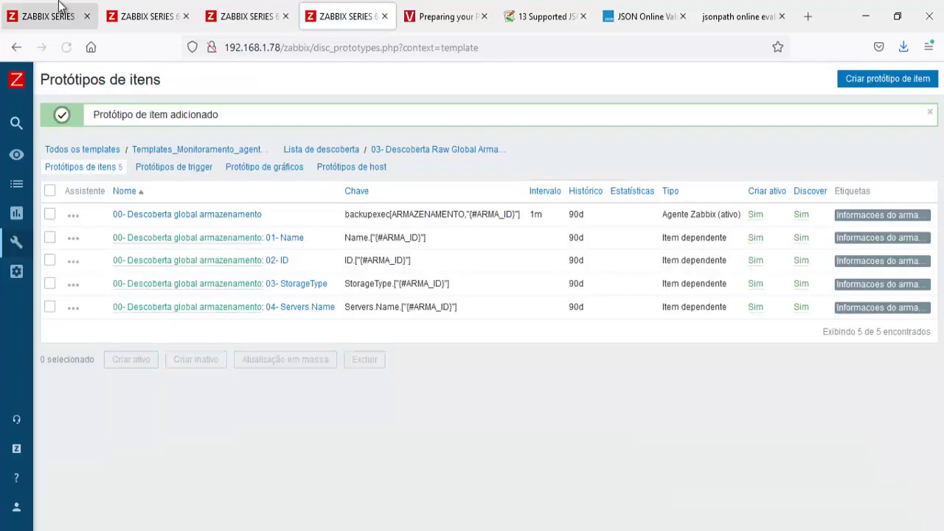
Refresh the filtered latest data repeatedly to check for values in the new storage items
click(59, 11)
click(461, 243)
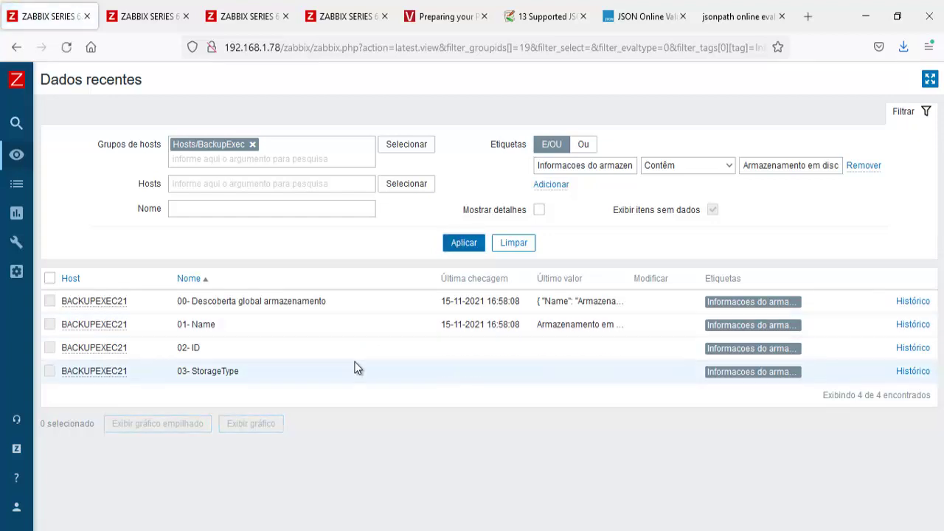
click(468, 244)
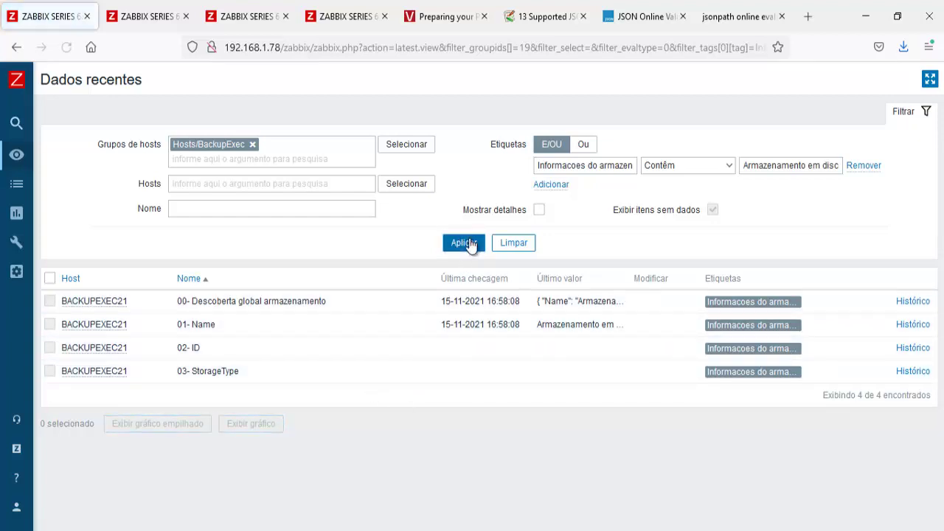
click(465, 243)
click(465, 244)
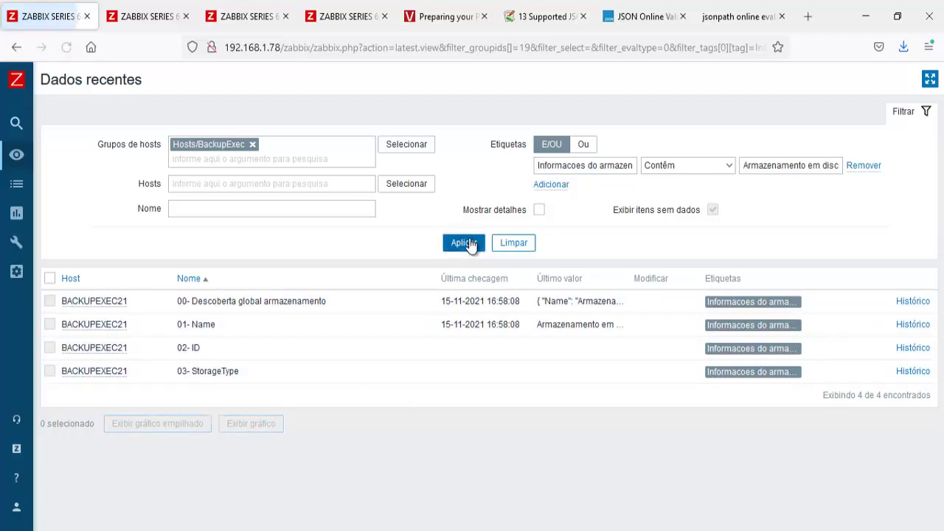
click(464, 243)
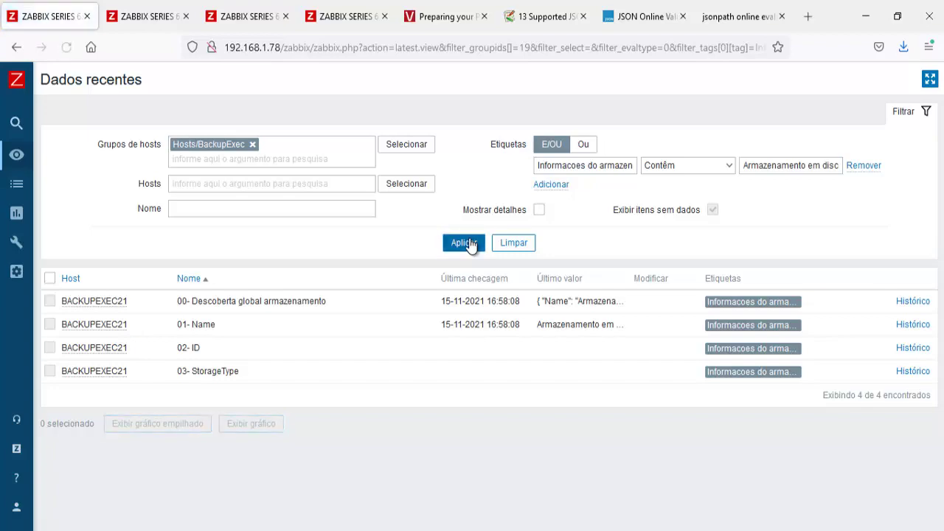
Copy the IsOnline key name from the Servers block of the input JSON in the JSONPath Online Evaluator
click(738, 16)
scroll(395, 329, down, 5)
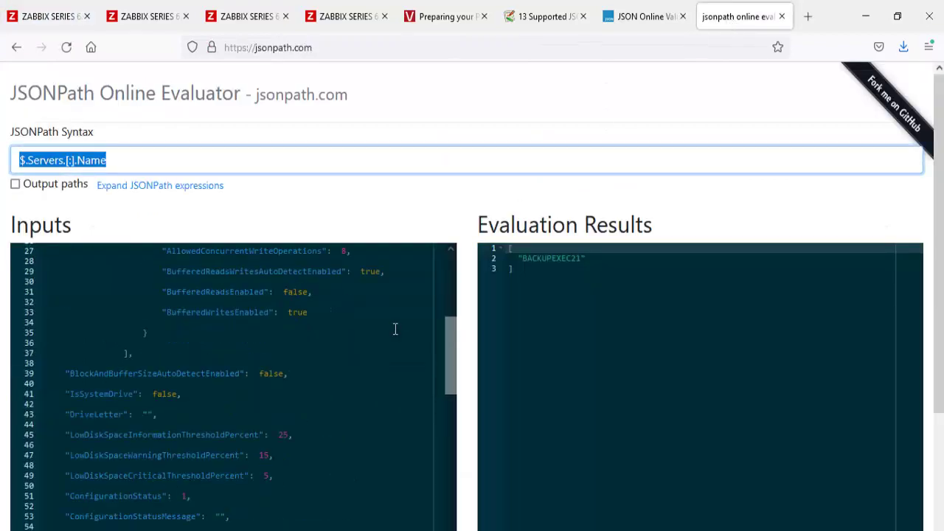
scroll(395, 328, up, 5)
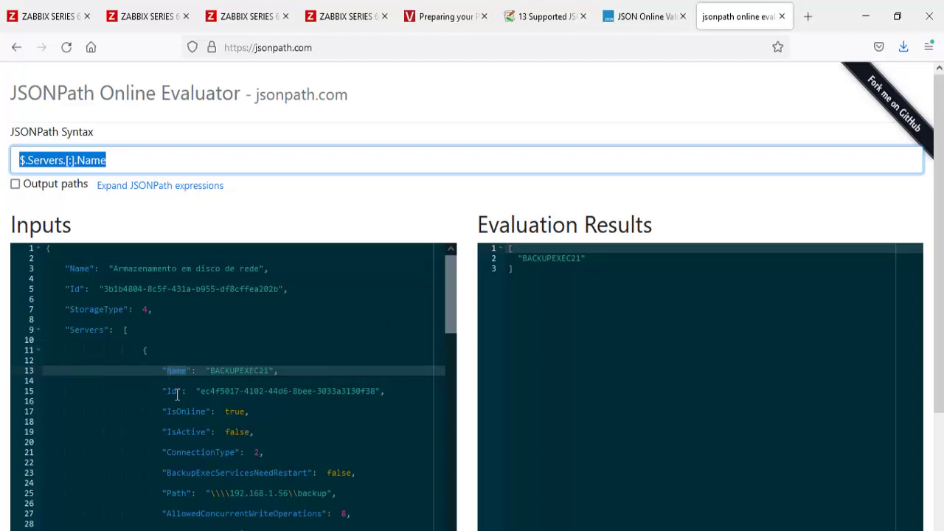
click(203, 411)
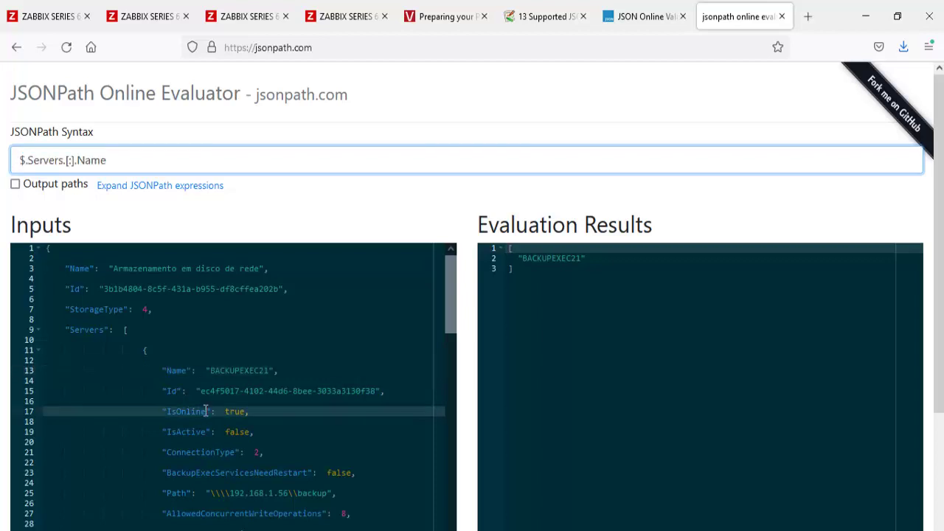
right_click(173, 412)
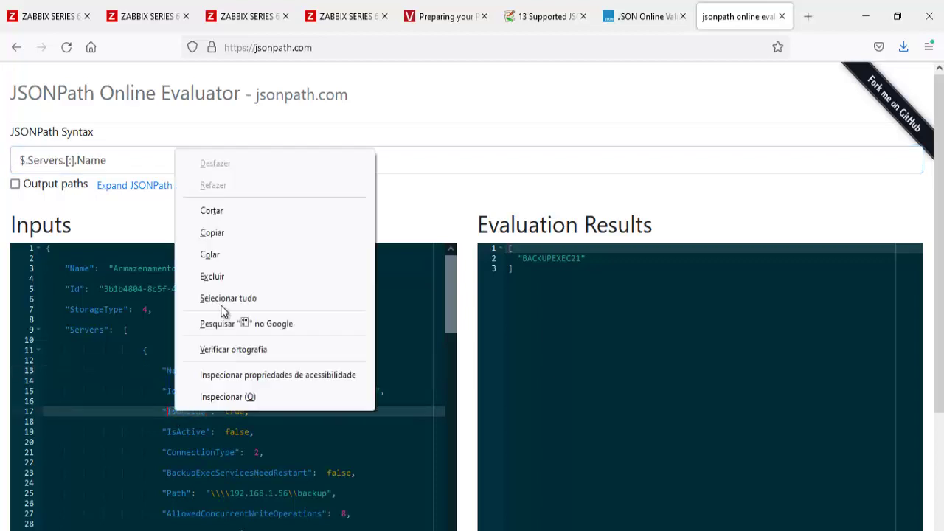
click(214, 231)
In Zabbix, clone the 04- Servers Name item prototype, naming the copy "05- IsOnline" with the key IsOnline.["{#ARMA_ID}"]
click(345, 16)
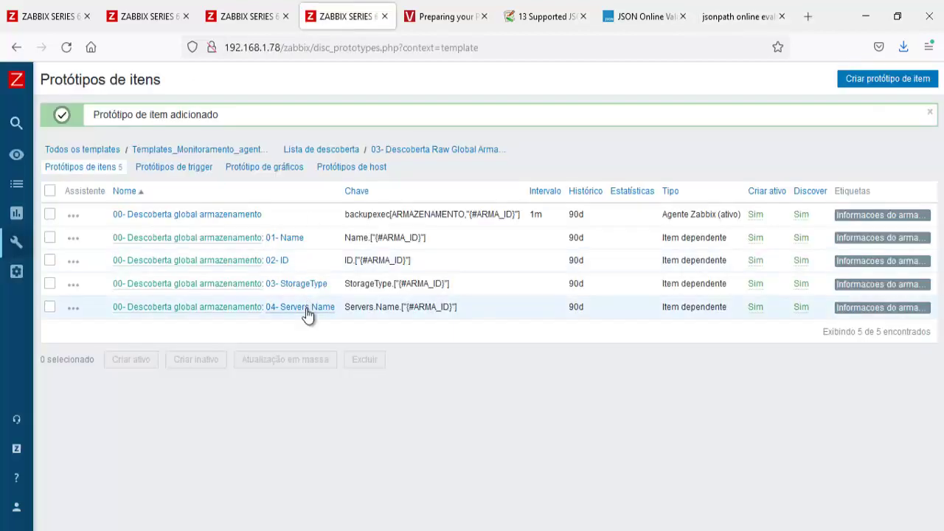
click(307, 306)
scroll(284, 398, down, 2)
click(263, 468)
text(05-)
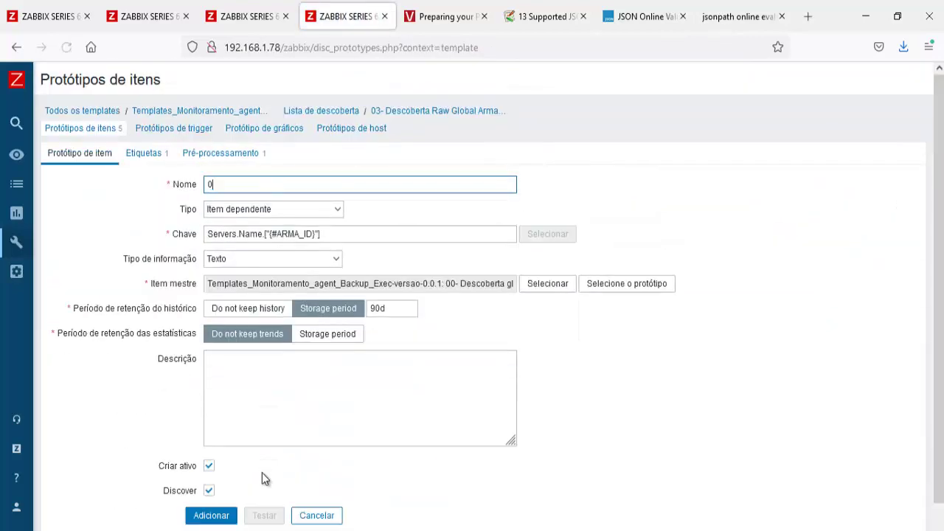
text(IsOnline)
drag(263, 234, 190, 237)
text(IsOnline)
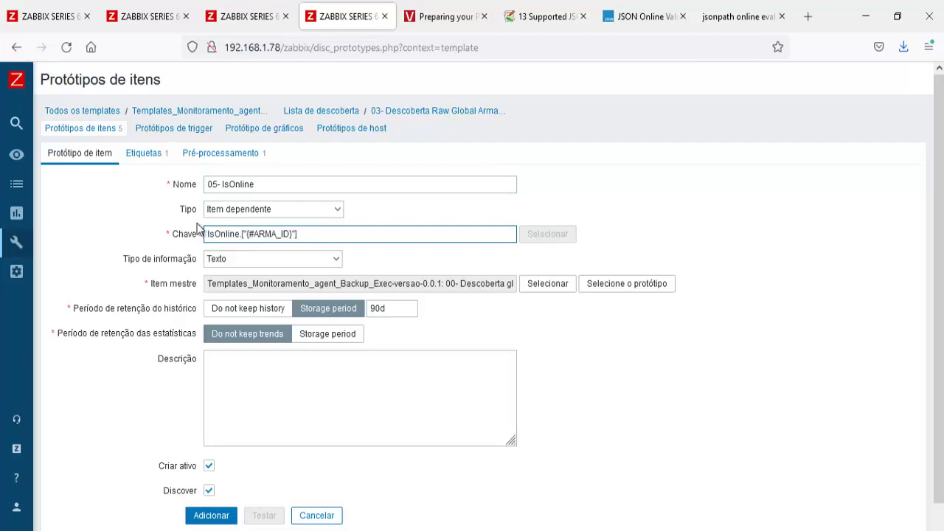
Set the JSONPath preprocessing parameter of the 05- IsOnline prototype to $.Servers.[:].IsOnline and return to its main settings
click(221, 154)
drag(446, 205, 505, 215)
key(BackSpace)
text(IsOnline)
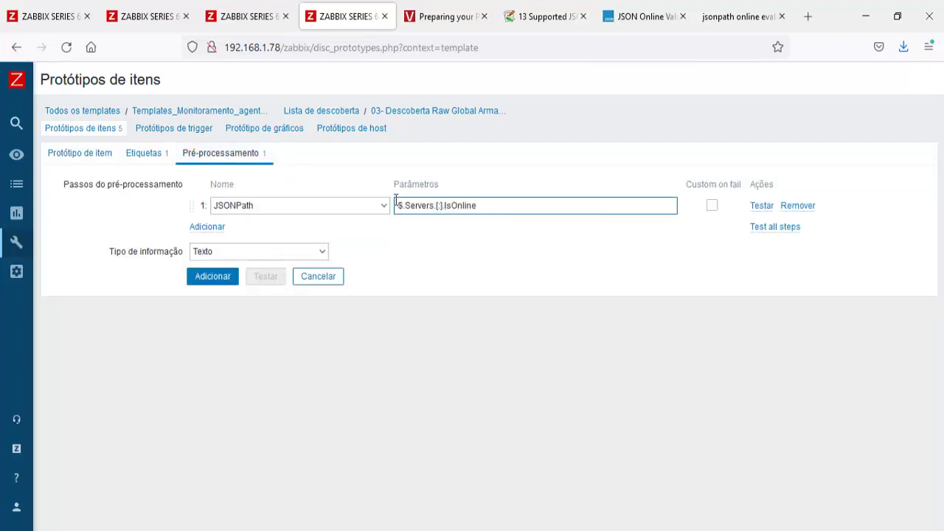
click(78, 153)
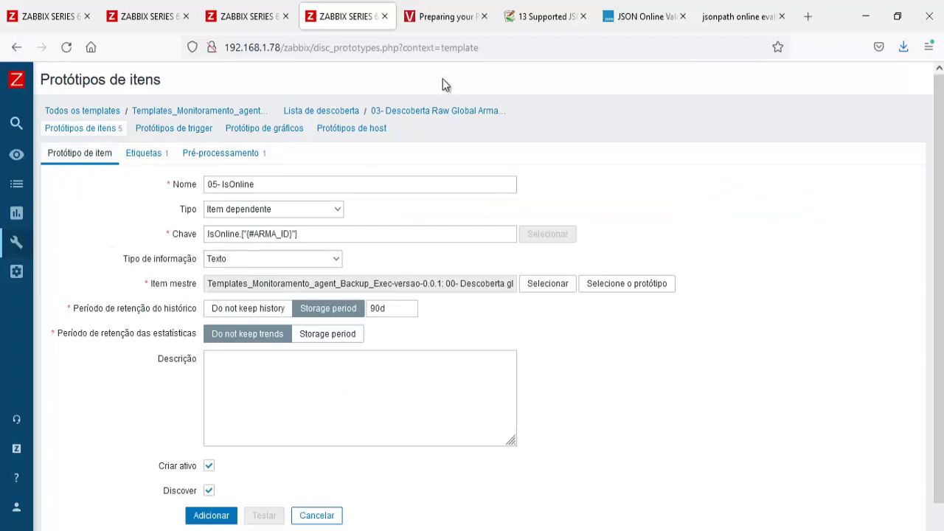
Add the 05- IsOnline item prototype to the discovery rule
click(738, 27)
click(305, 19)
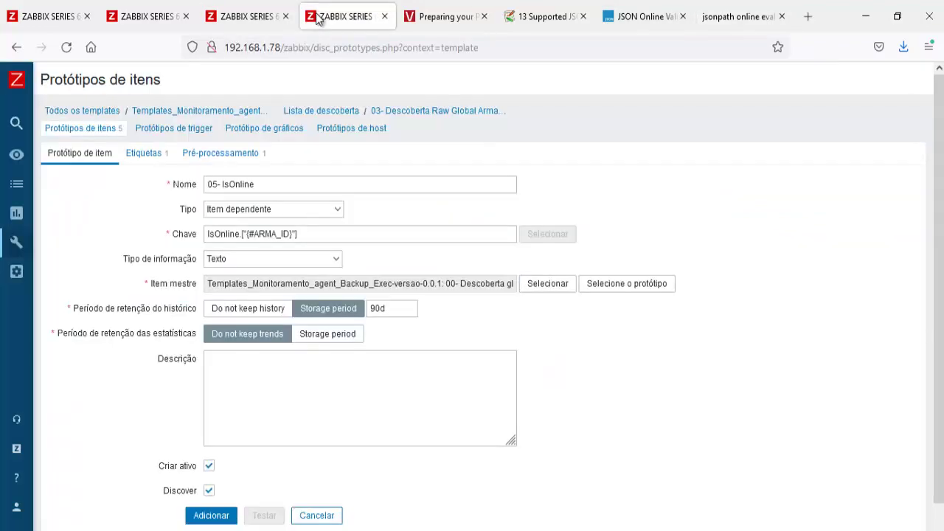
click(211, 516)
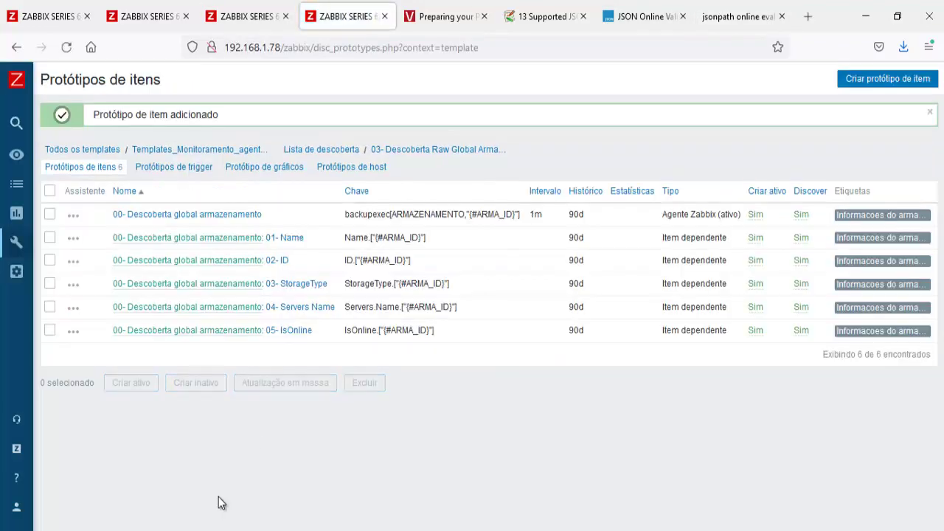
Clone the 05- IsOnline item prototype and start the copy's name with "06-"
click(299, 333)
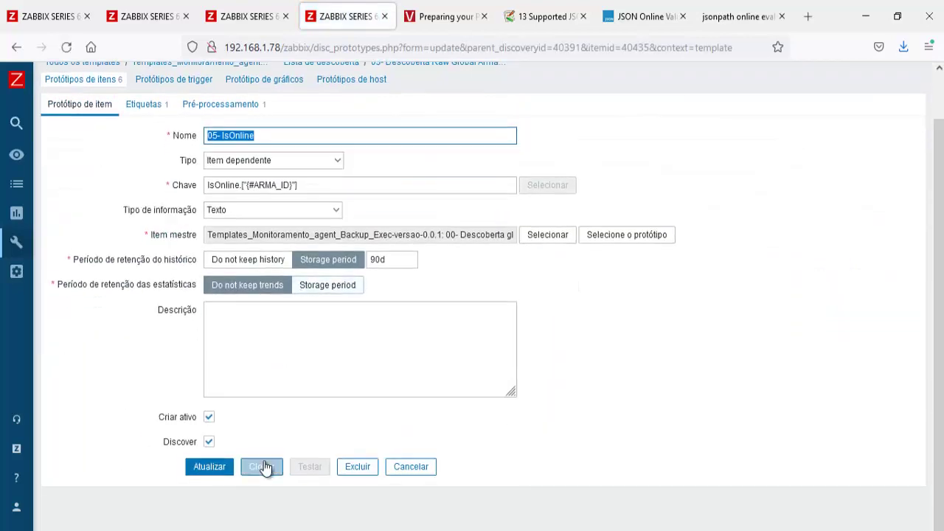
click(267, 466)
text(06-)
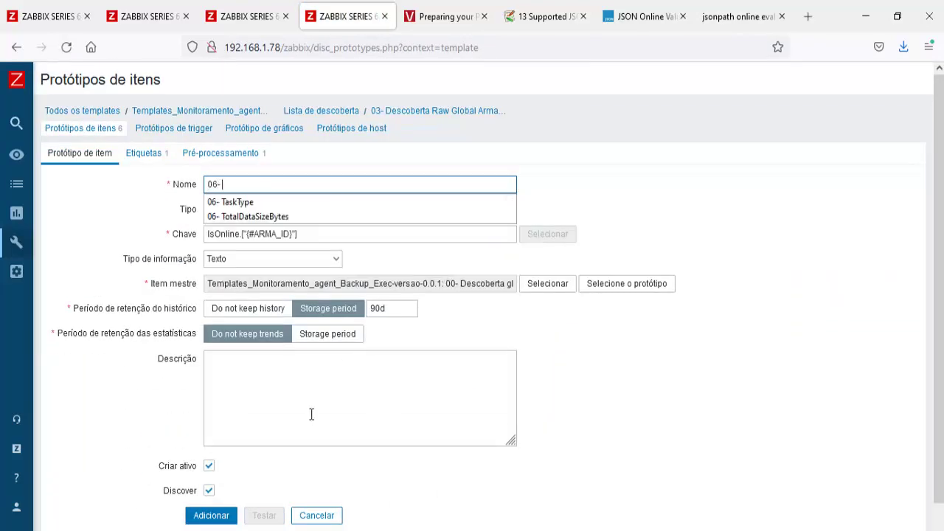
In the JSONPath Online Evaluator, copy the IsActive key name from the Servers block of the input JSON
click(717, 20)
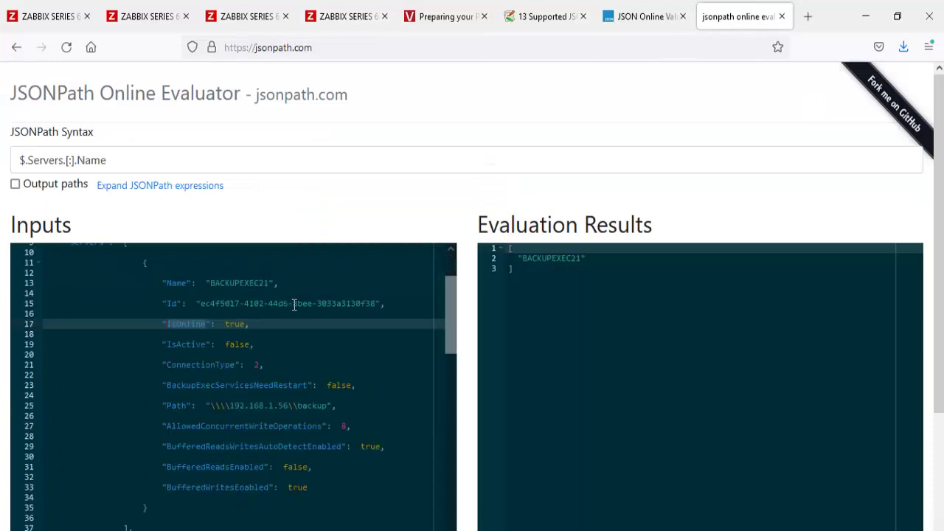
drag(207, 343, 165, 351)
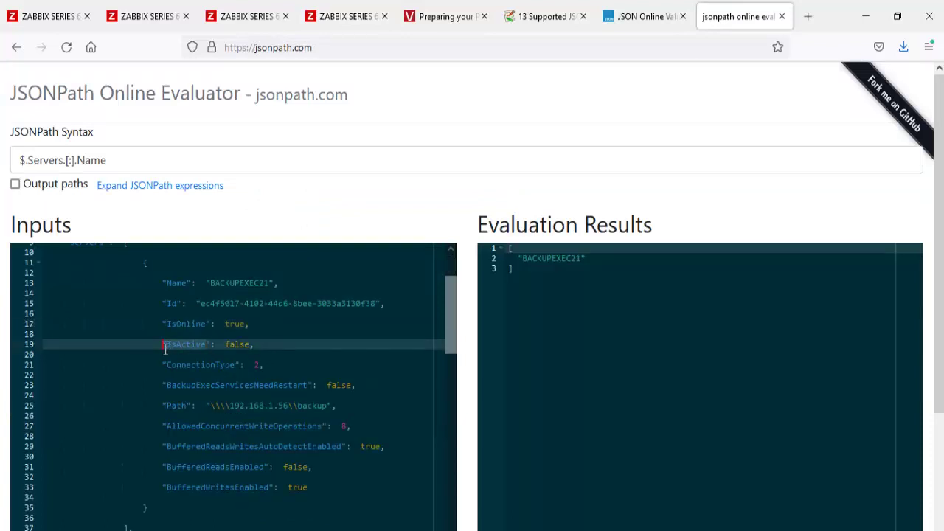
right_click(173, 347)
click(246, 171)
Back in Zabbix, complete the cloned prototype's name as "06- IsActive" and set its key to IsActive.["{#ARMA_ID}"]
click(346, 21)
key(ctrl+v)
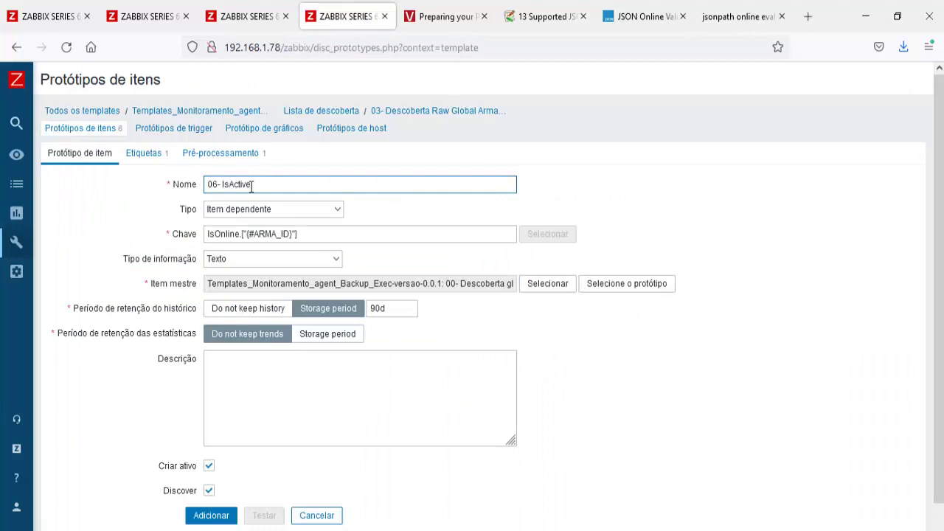
drag(240, 234, 171, 236)
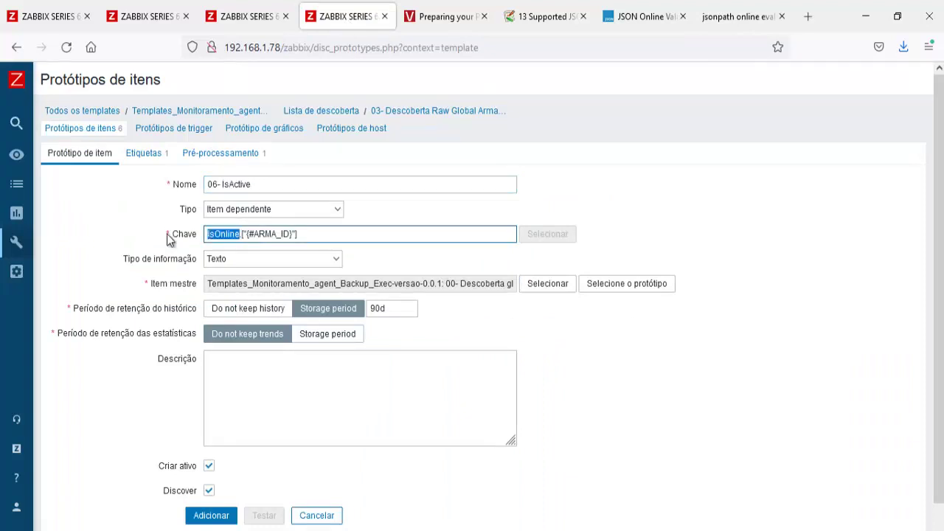
key(ctrl+v)
Set the JSONPath preprocessing parameter of 06- IsActive to $.Servers.[:].IsActive and add the prototype
click(207, 153)
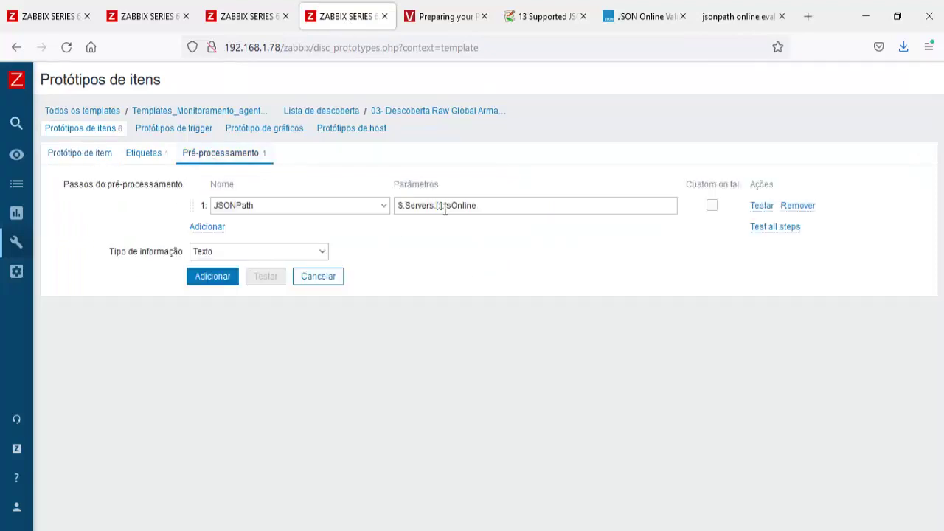
drag(444, 209, 502, 206)
key(ctrl+v)
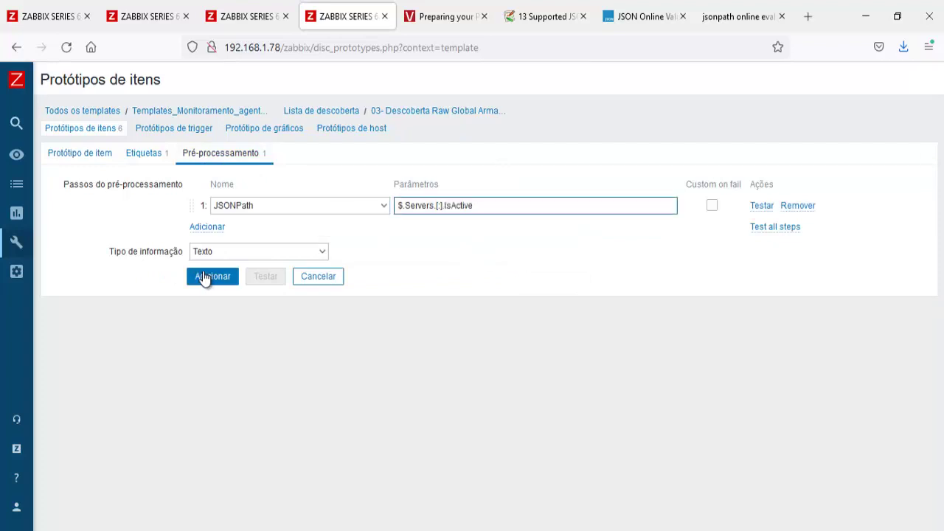
click(207, 277)
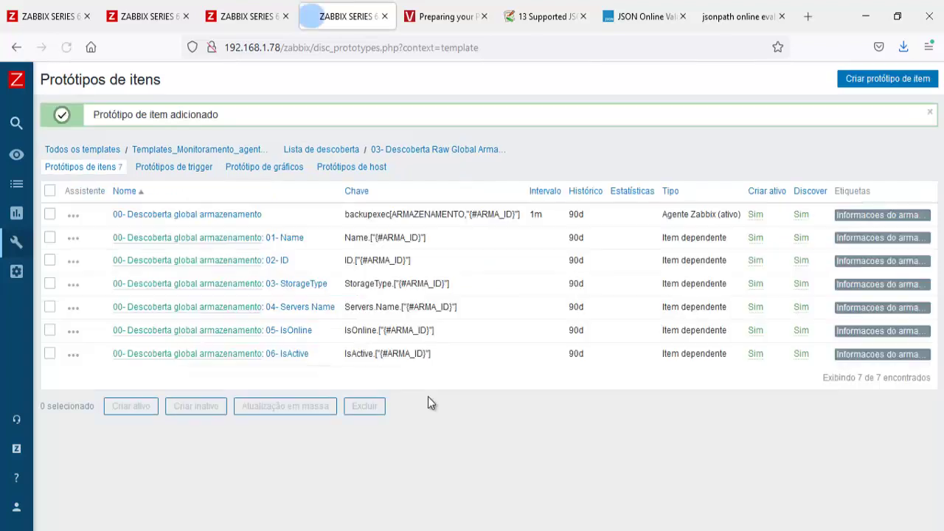
Clone the 06- IsActive item prototype and start the copy's name with "07-"
click(288, 356)
click(262, 467)
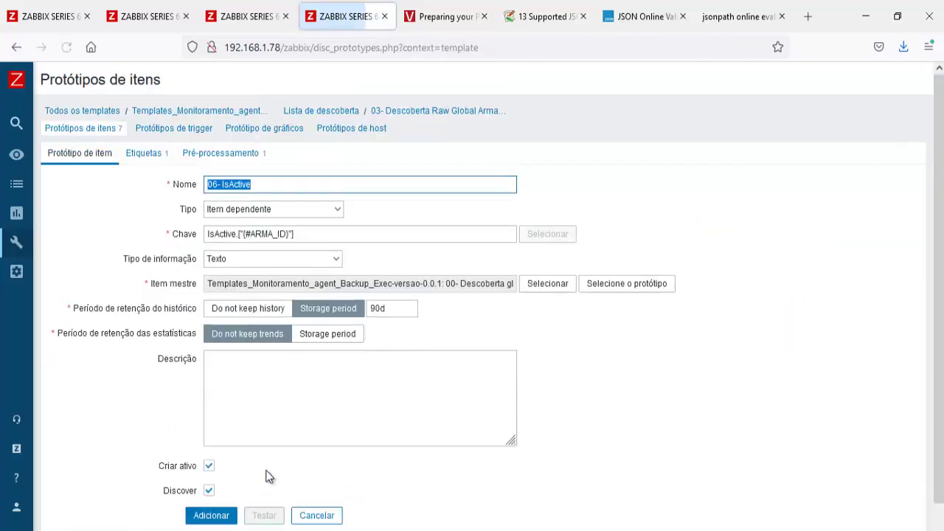
text(07-)
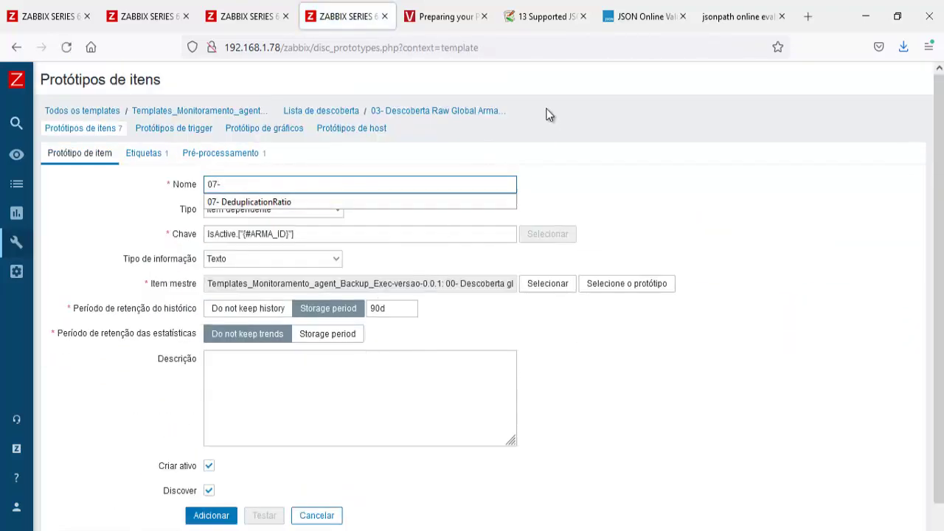
In the JSONPath Online Evaluator, find the TotalCapacityBytes key in the input JSON and copy its name
click(722, 16)
scroll(378, 372, down, 5)
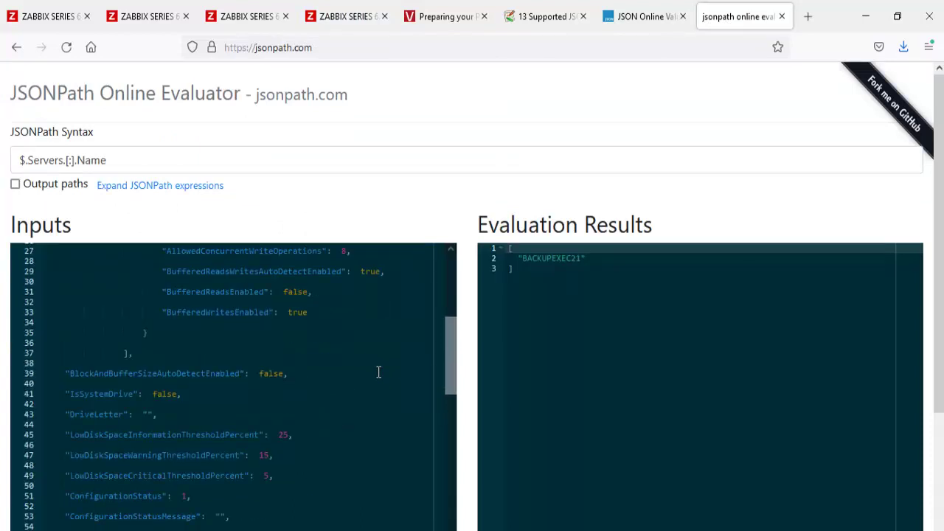
scroll(248, 371, down, 2)
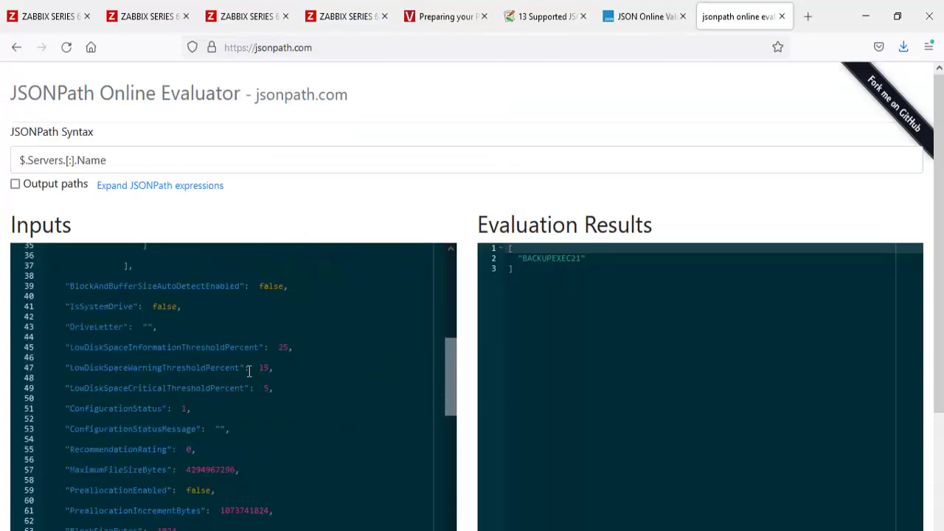
scroll(248, 371, down, 2)
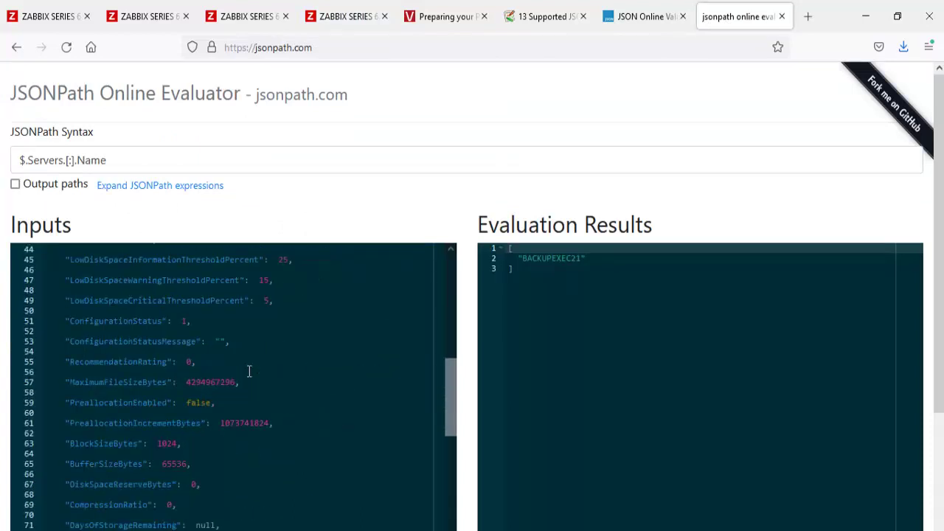
scroll(249, 371, down, 2)
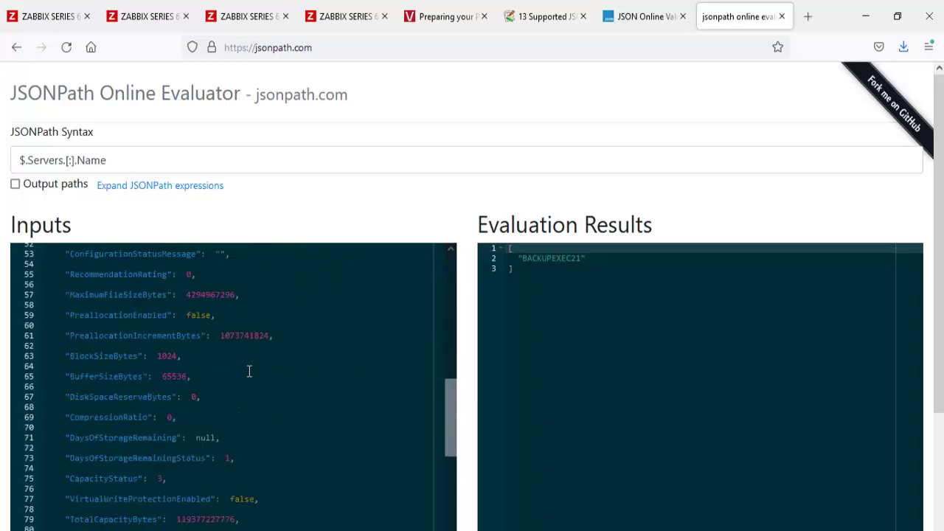
scroll(248, 371, down, 2)
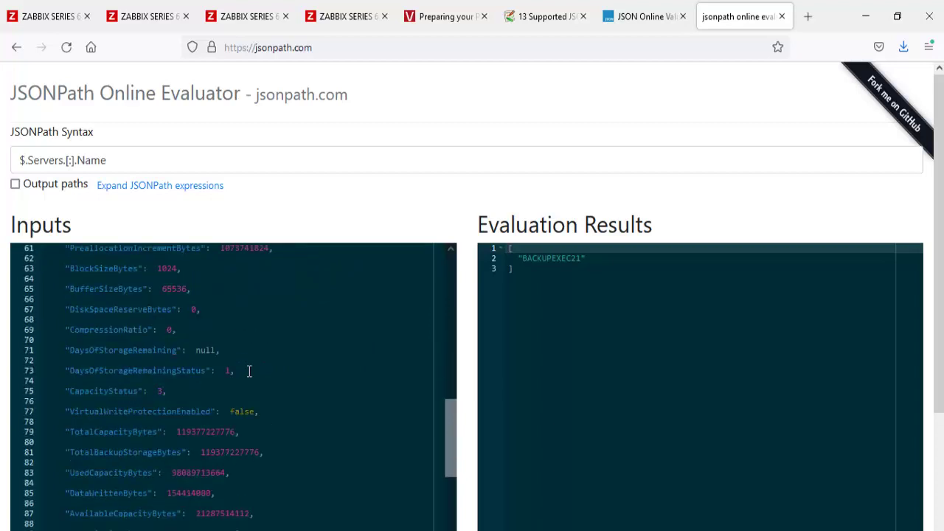
mouse_move(157, 432)
mouse_down()
mouse_move(71, 432)
mouse_move(151, 432)
mouse_up()
right_click(82, 430)
click(83, 430)
right_click(153, 435)
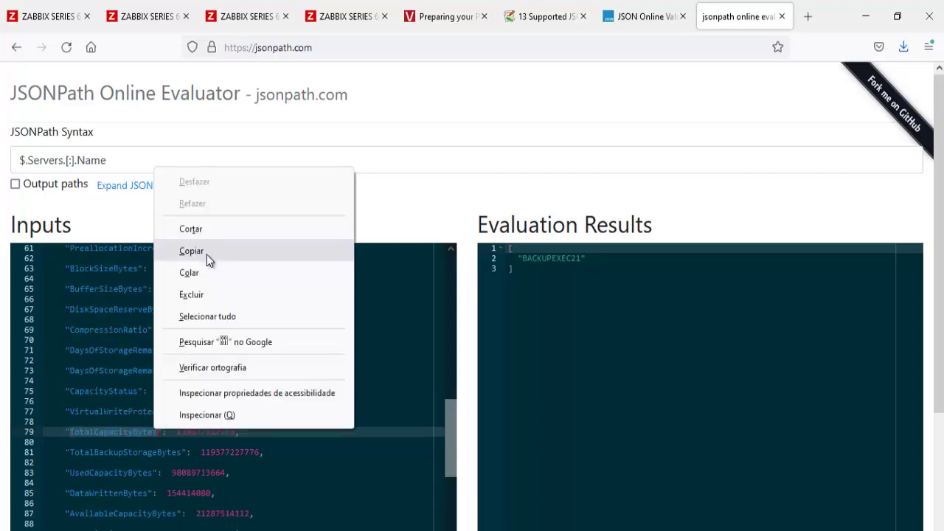
click(207, 253)
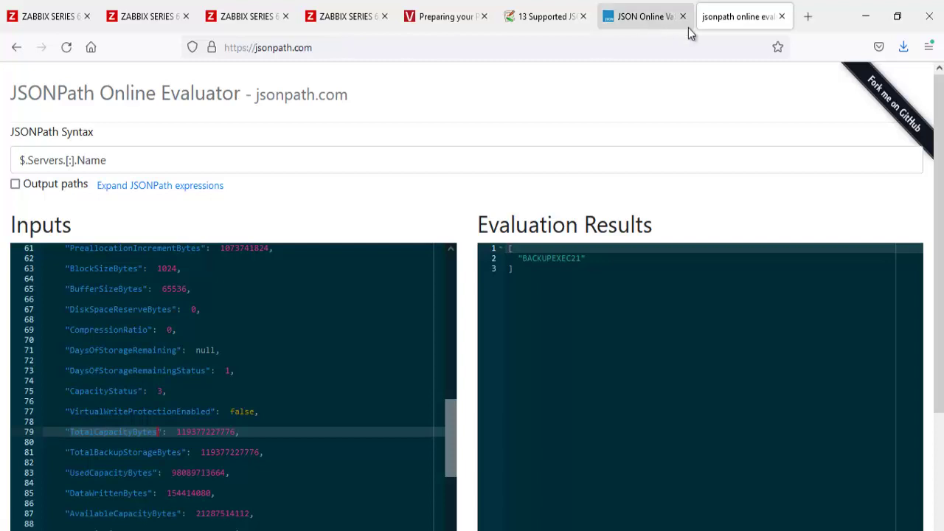
Test the expression $.TotalCapacityBytes against the input JSON in the evaluator
click(27, 160)
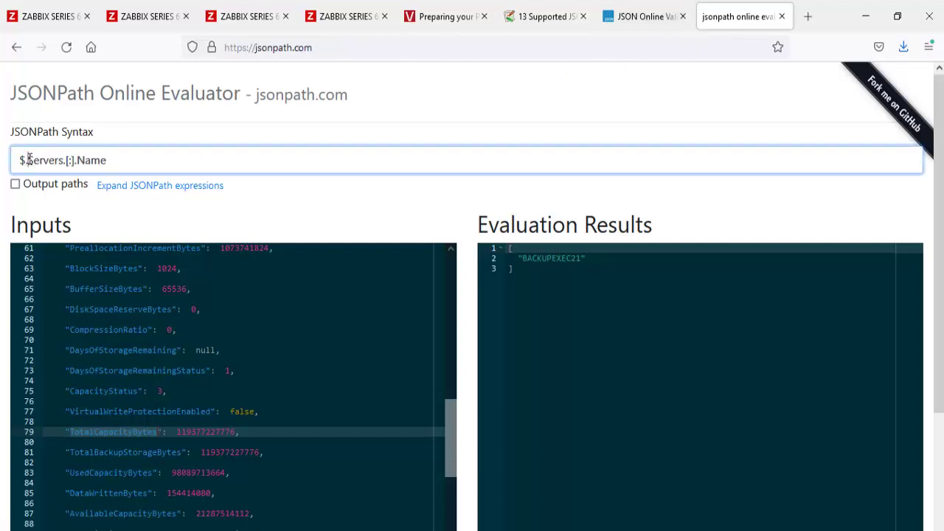
drag(34, 160, 169, 158)
text(TotalCapacityBytes)
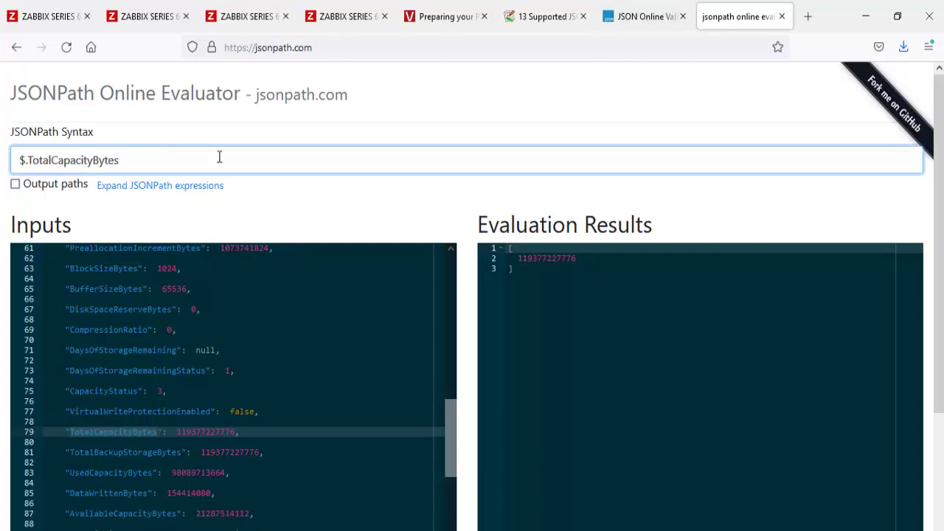
In Zabbix, complete the clone's name as "07- TotalCapacityBytes" and set its key to TotalCapacityBytes.["{#ARMA_ID}"]
click(345, 18)
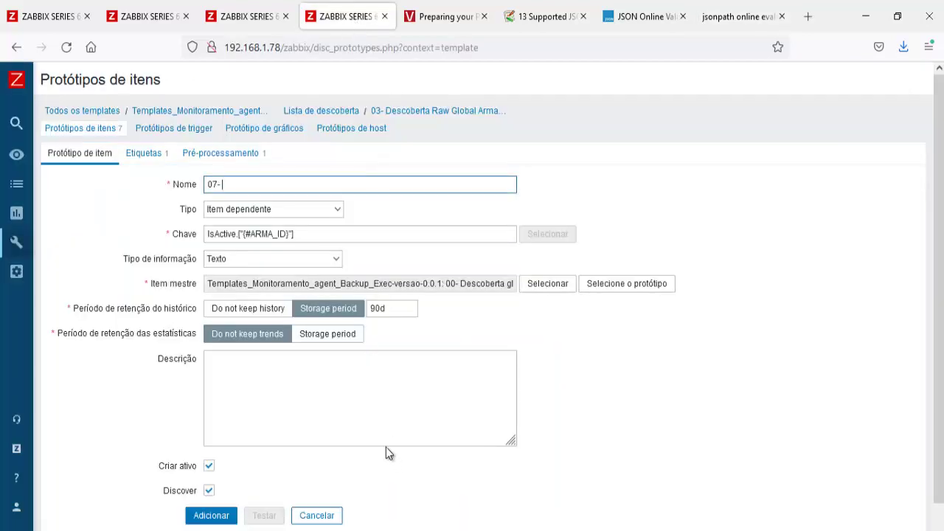
text(TotalCapacityBytes)
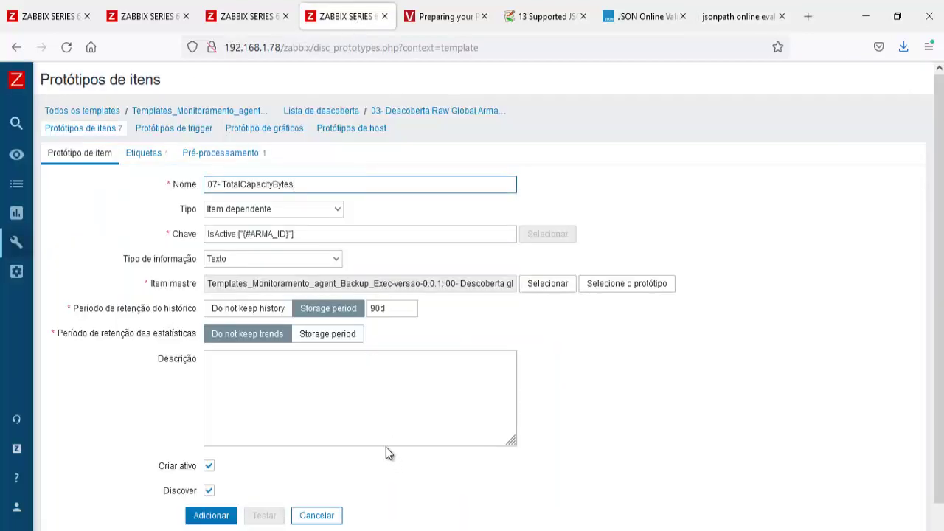
double_click(225, 233)
text(TotalCapacityBytes)
Set the 07- TotalCapacityBytes information type to Numérico (inteiro sem sinal) and its units to B
click(288, 259)
click(237, 277)
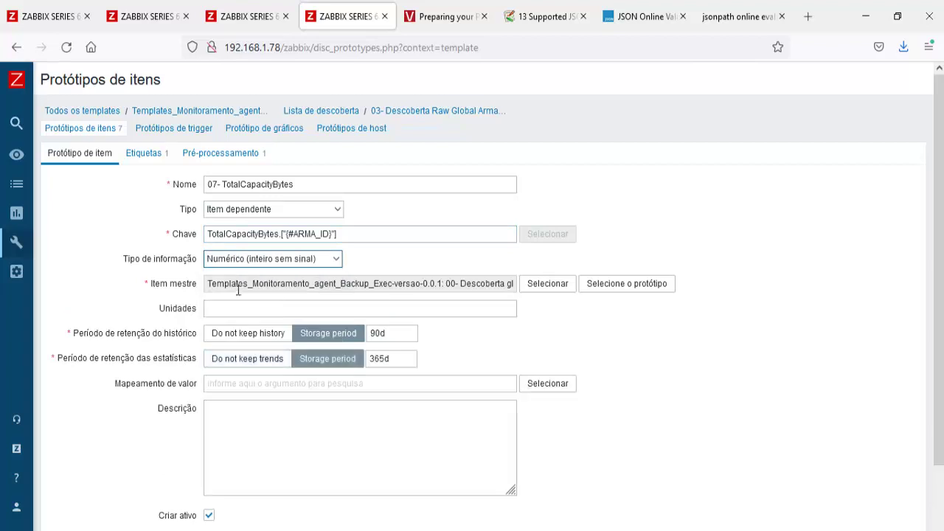
click(236, 307)
text(B)
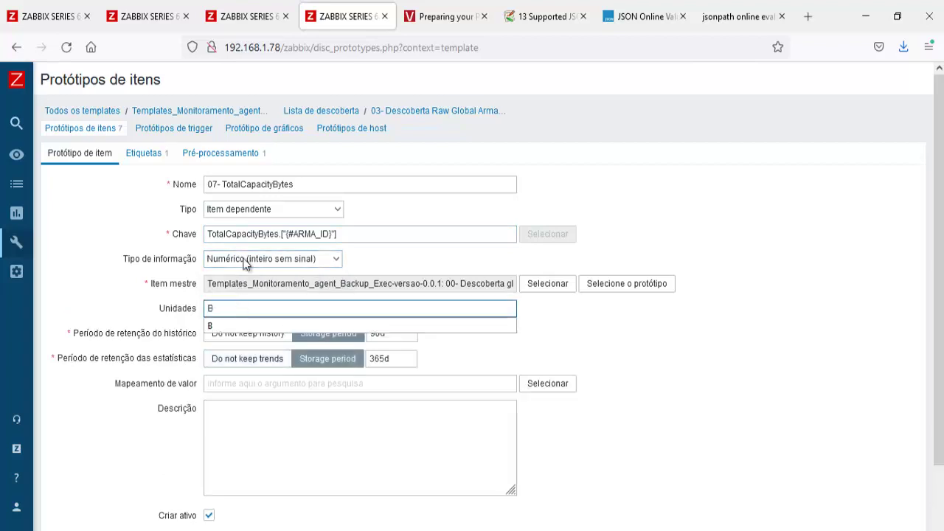
Set the JSONPath preprocessing parameter of 07- TotalCapacityBytes to $.TotalCapacityBytes and add the prototype
click(224, 156)
drag(408, 210, 512, 204)
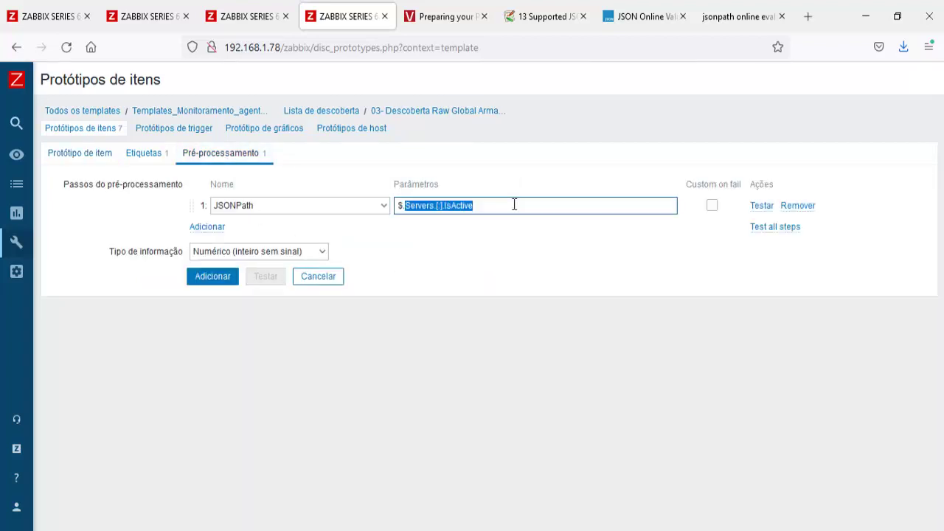
text(TotalCapacityBytes)
click(79, 153)
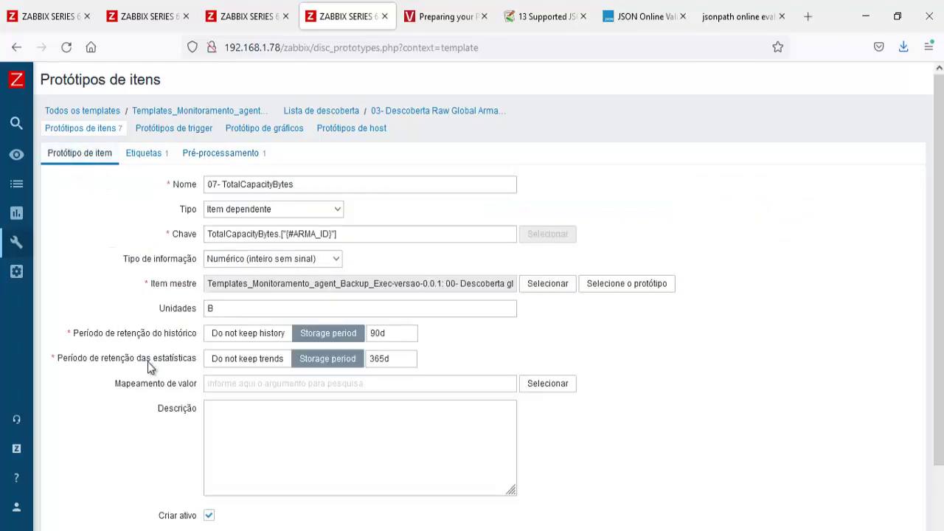
scroll(148, 361, down, 3)
click(200, 459)
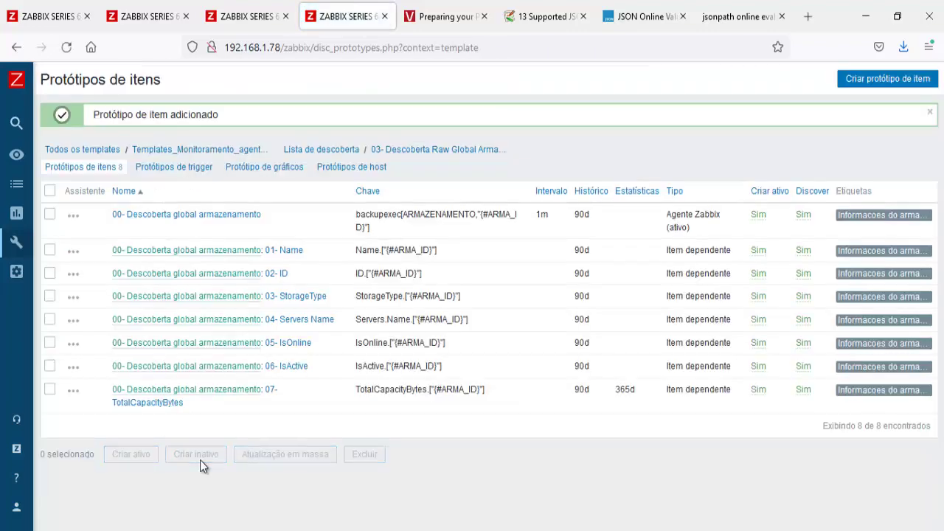
Clone the 07- TotalCapacityBytes item prototype
click(176, 403)
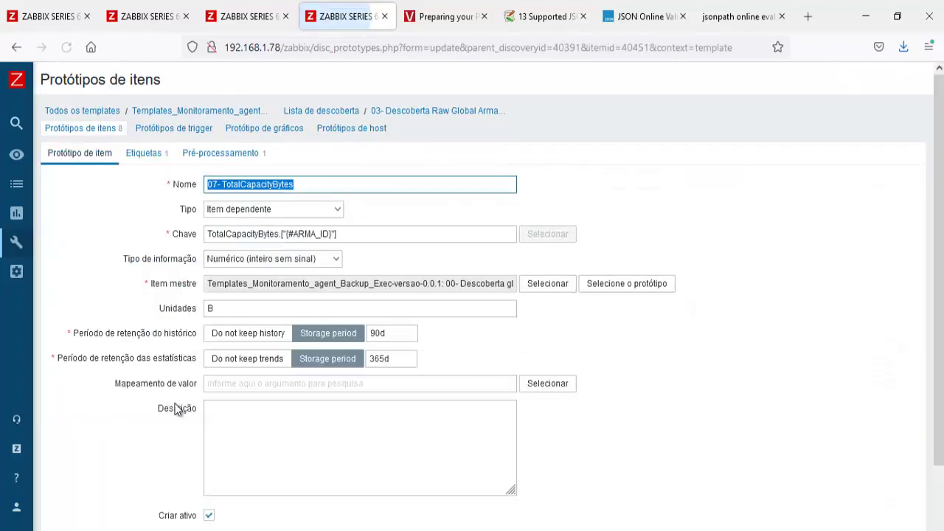
scroll(239, 483, down, 3)
click(448, 362)
scroll(449, 362, up, 3)
In the JSONPath Online Evaluator, copy the UsedCapacityBytes key name from the input JSON
click(737, 16)
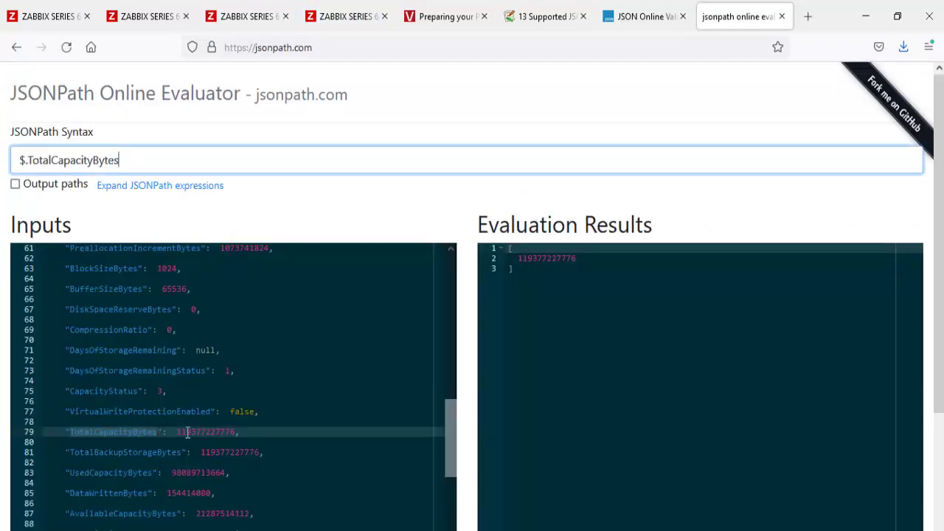
drag(154, 472, 72, 478)
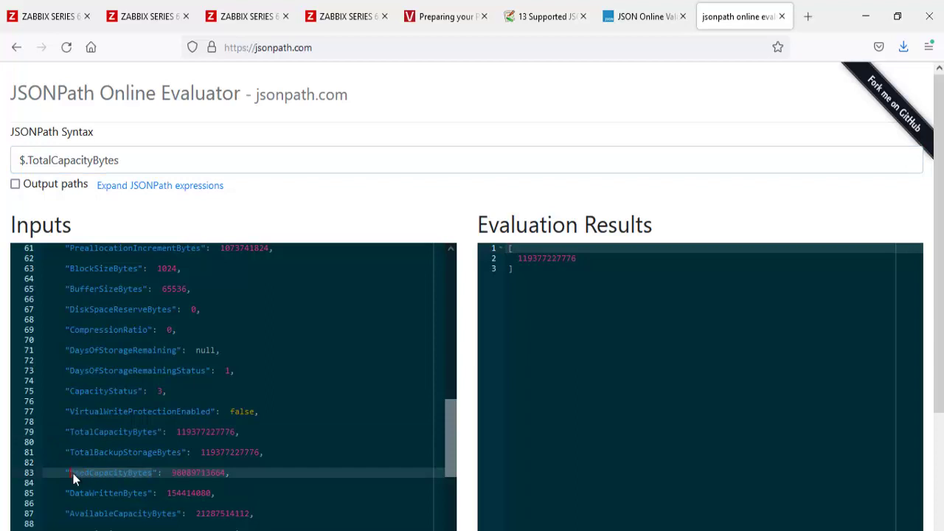
right_click(73, 479)
click(118, 294)
In Zabbix, name the cloned prototype "08- UsedCapacityBytes" and set its key to UsedCapacityBytes.["{#ARMA_ID}"]
click(347, 16)
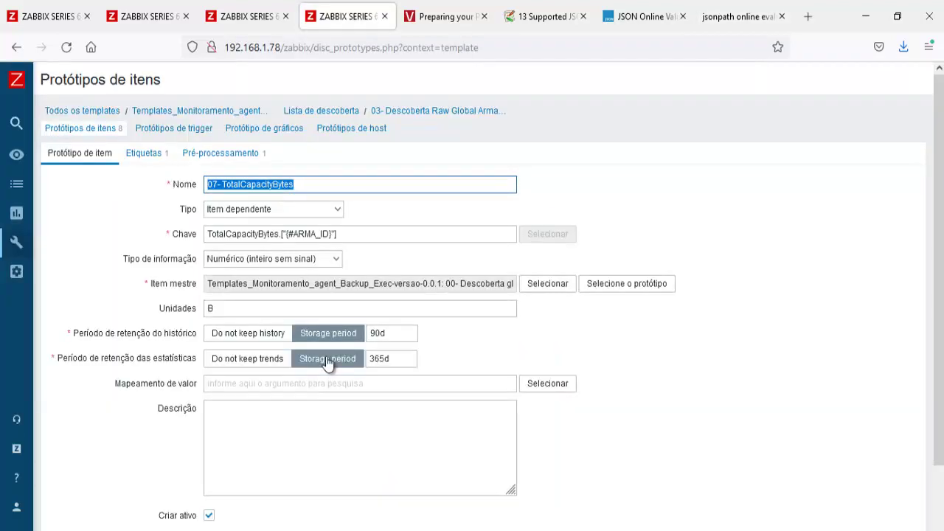
text(08-)
key(ctrl+v)
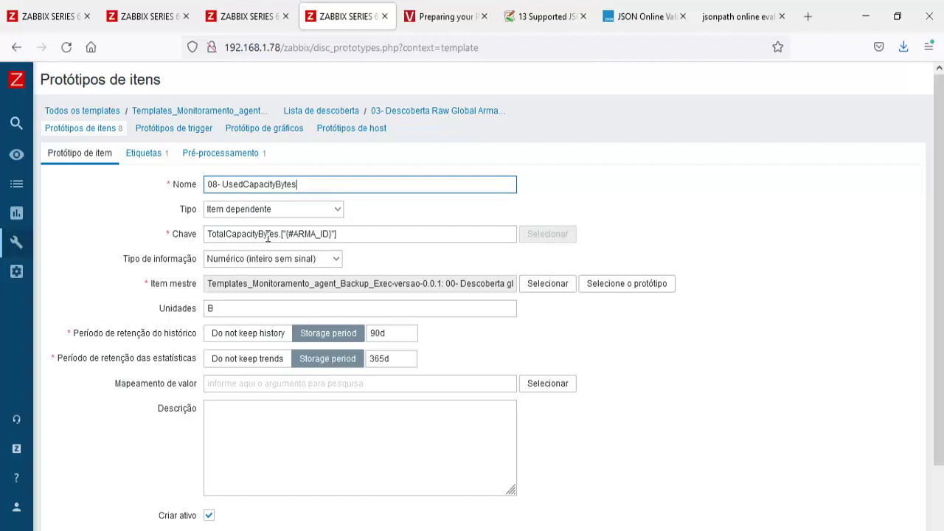
drag(279, 234, 150, 235)
key(ctrl+v)
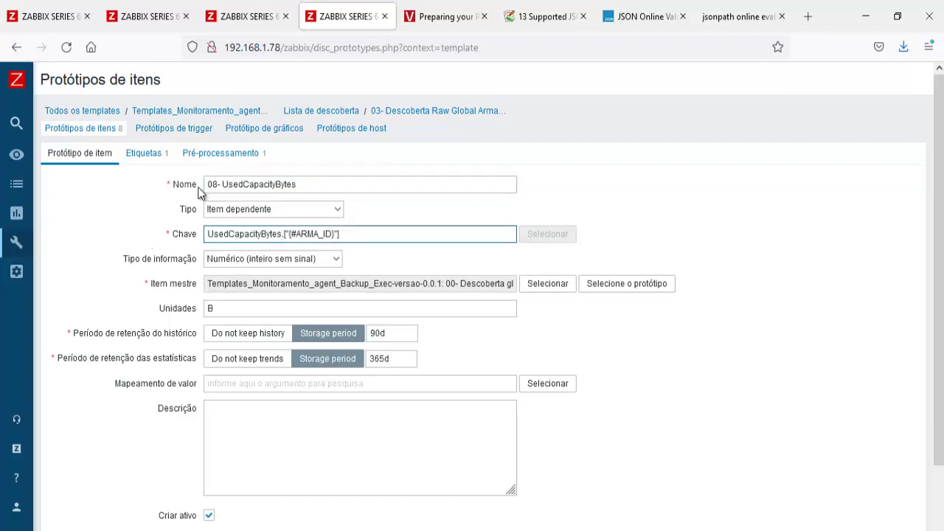
Set the JSONPath preprocessing parameter of 08- UsedCapacityBytes to $.UsedCapacityBytes and add the prototype
click(236, 153)
drag(408, 206, 527, 208)
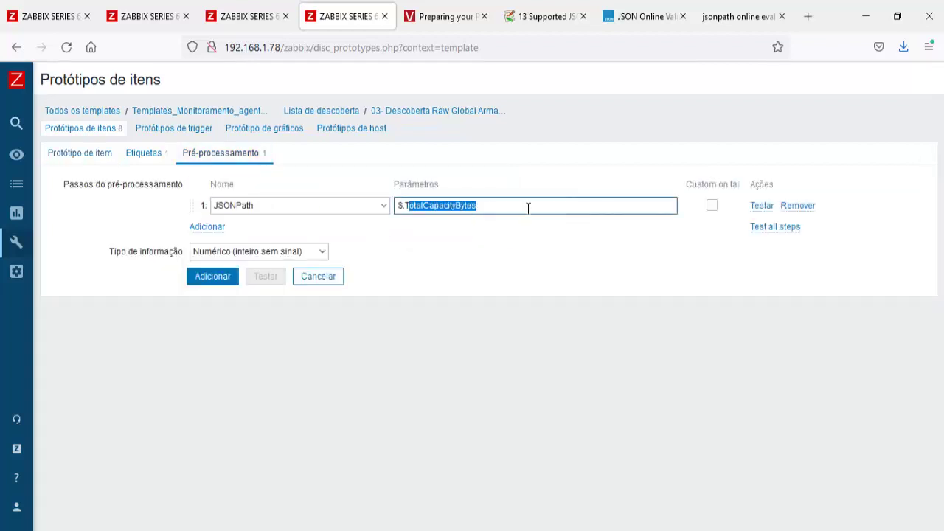
key(BackSpace)
key(BackSpace)
key(ctrl+v)
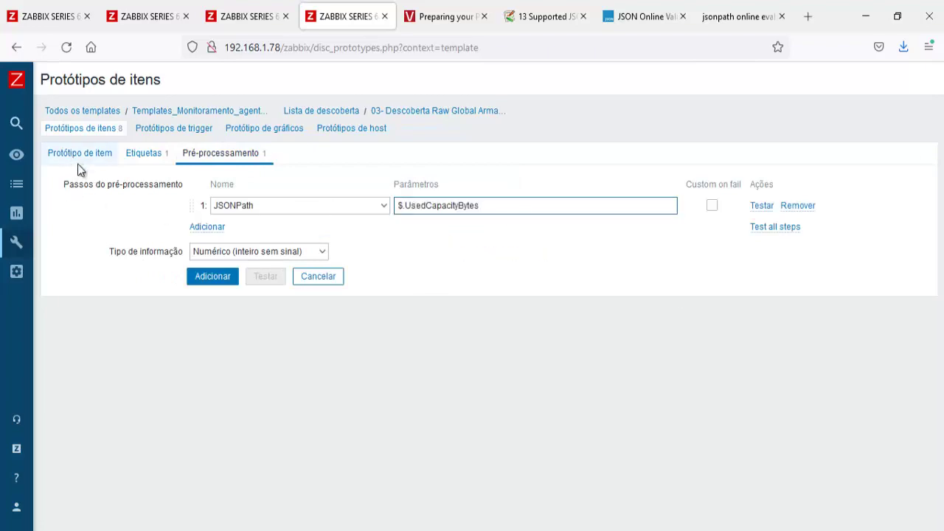
click(80, 153)
scroll(133, 274, down, 2)
click(214, 472)
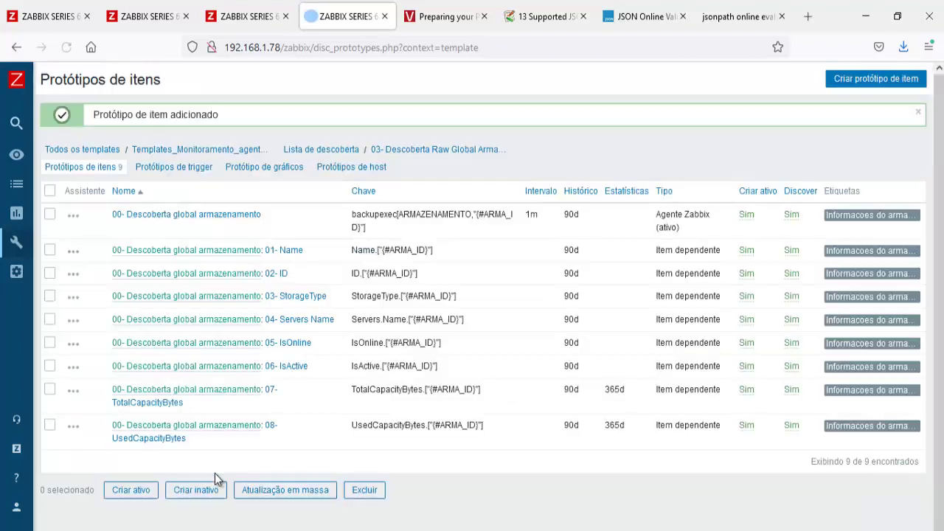
Clone the 08- UsedCapacityBytes item prototype
click(172, 439)
scroll(270, 487, down, 2)
click(266, 469)
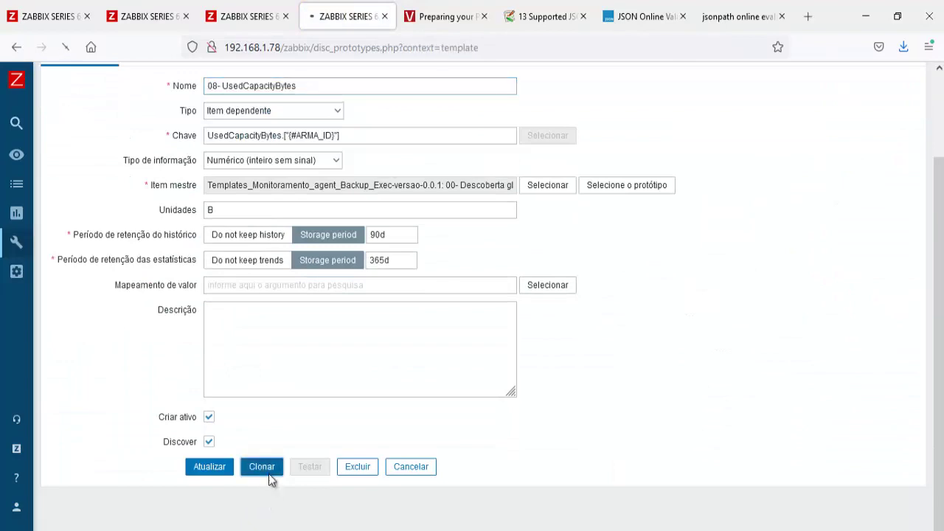
In the JSONPath Online Evaluator, copy the AvailableCapacityBytes key name from the input JSON
click(726, 14)
scroll(302, 341, down, 2)
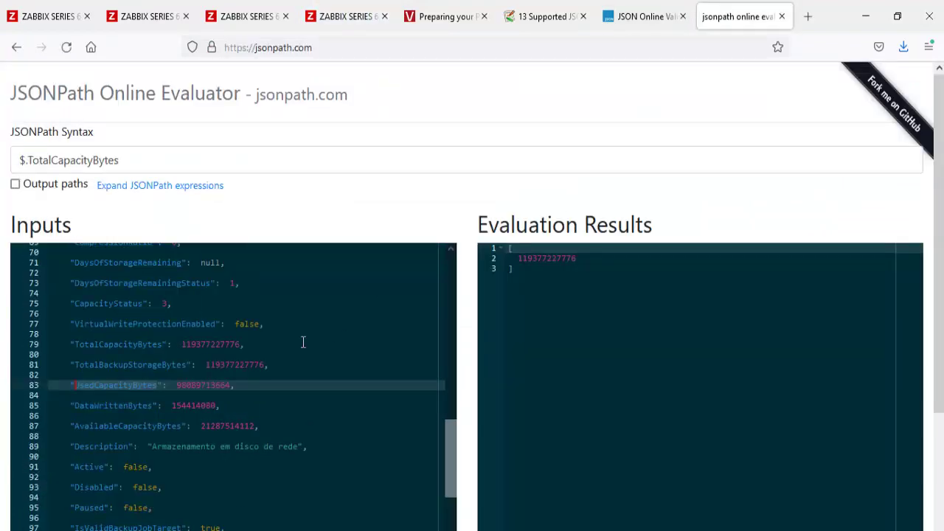
drag(182, 425, 77, 426)
right_click(77, 426)
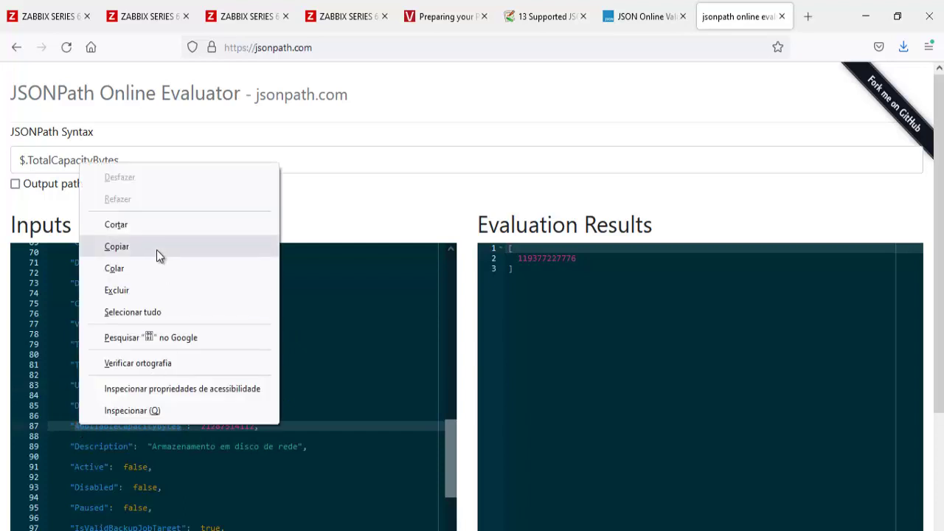
click(116, 247)
In Zabbix, name the cloned prototype "09- AvailableCapacityBytes" and set its key to AvailableCapacityBytes.["{#ARMA_ID}"]
click(347, 16)
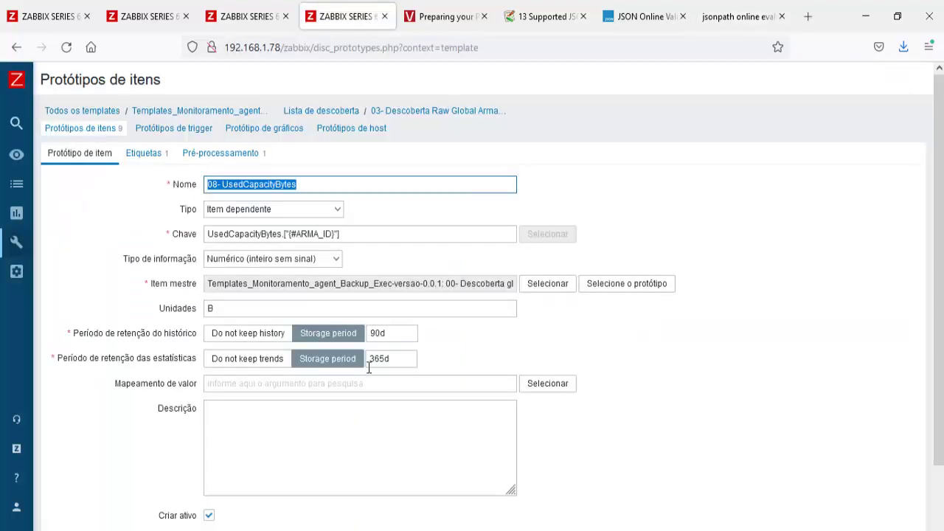
text(09-)
key(ctrl+v)
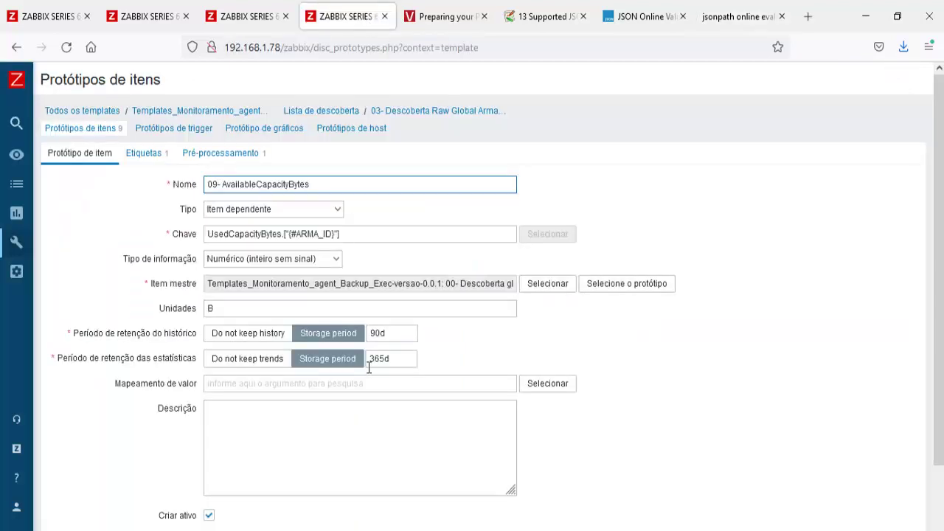
double_click(282, 234)
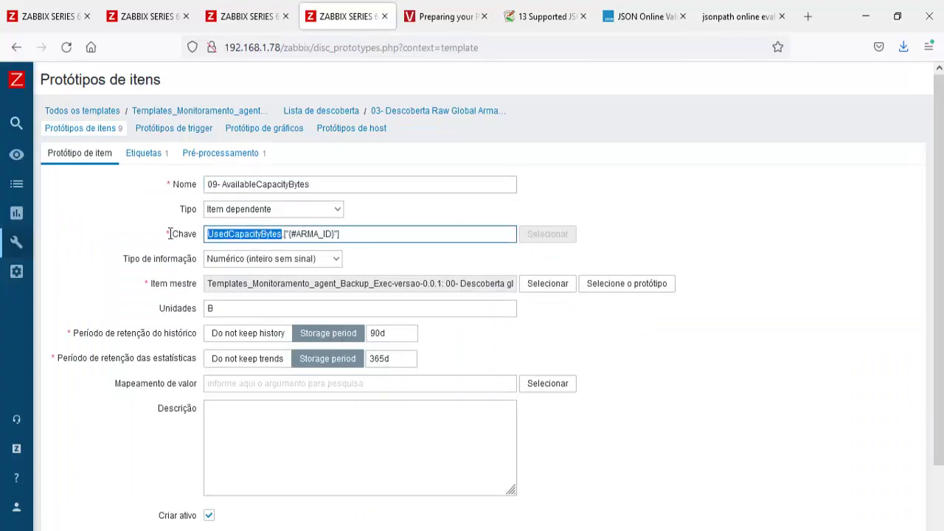
key(ctrl+v)
Set the JSONPath preprocessing parameter of 09- AvailableCapacityBytes to $.AvailableCapacityBytes and add the prototype
click(219, 154)
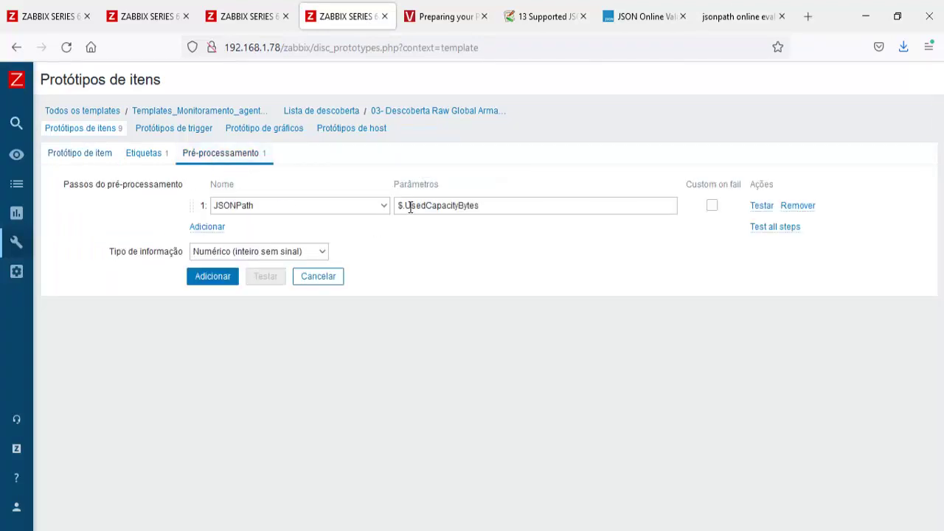
drag(406, 208, 564, 206)
key(ctrl+v)
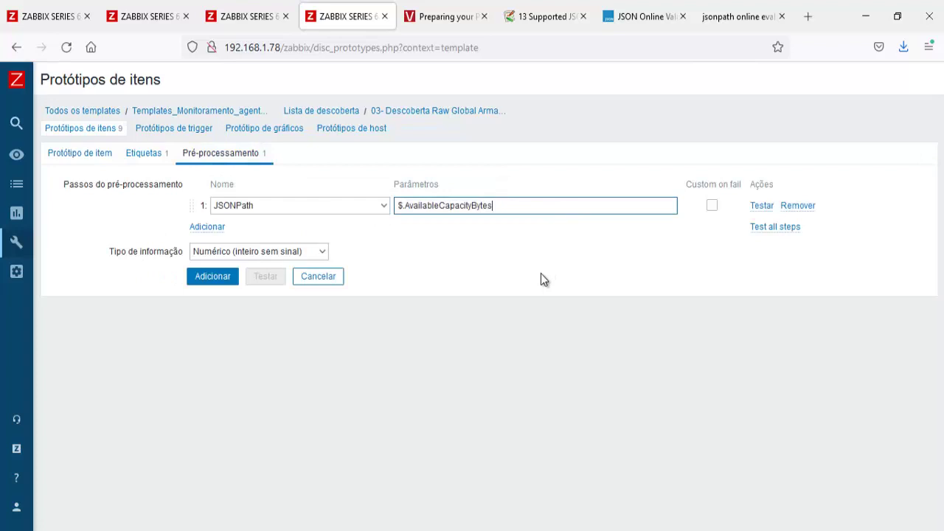
click(211, 275)
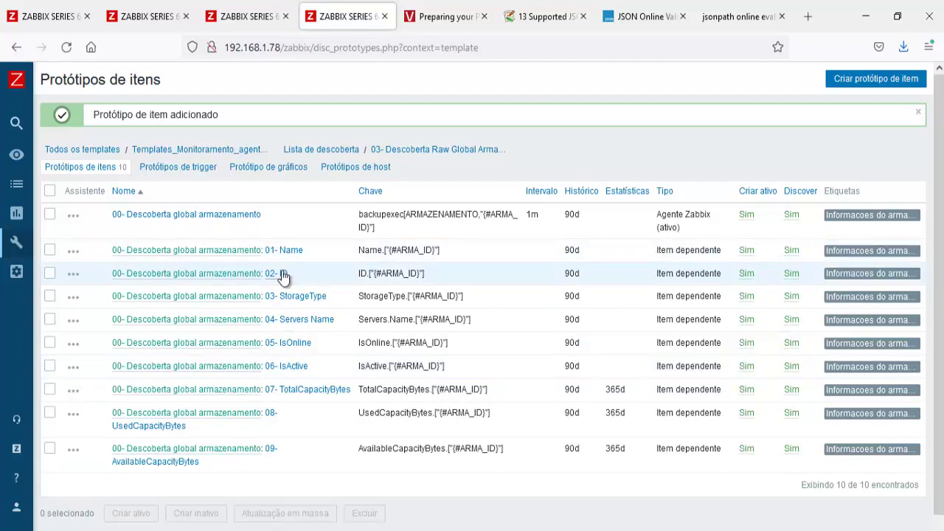
Remove the number prefix from the 04- Servers Name prototype so it is named "Servers Name", and save it
click(295, 321)
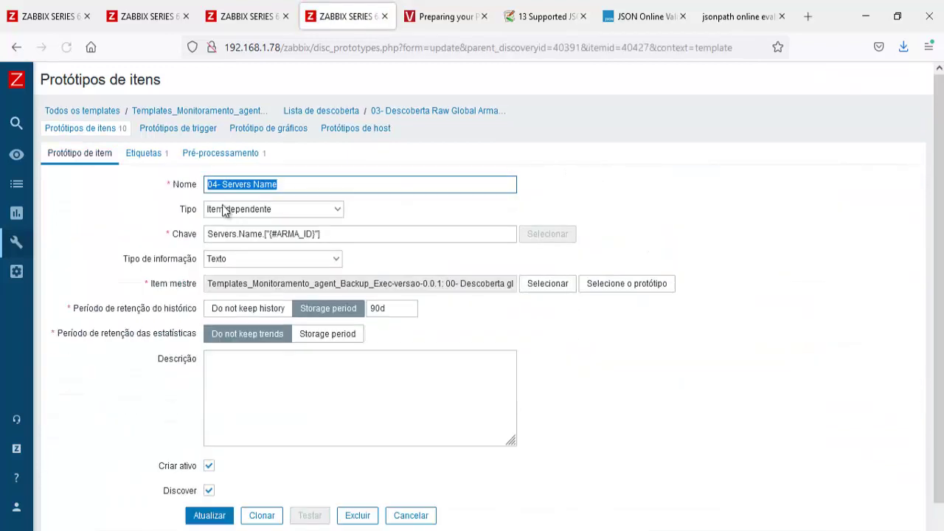
drag(222, 184, 188, 187)
key(BackSpace)
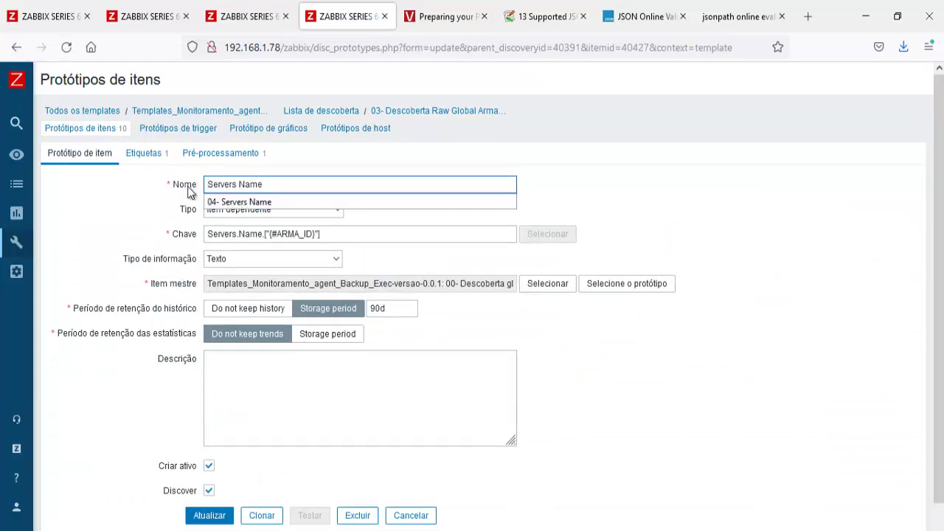
click(209, 515)
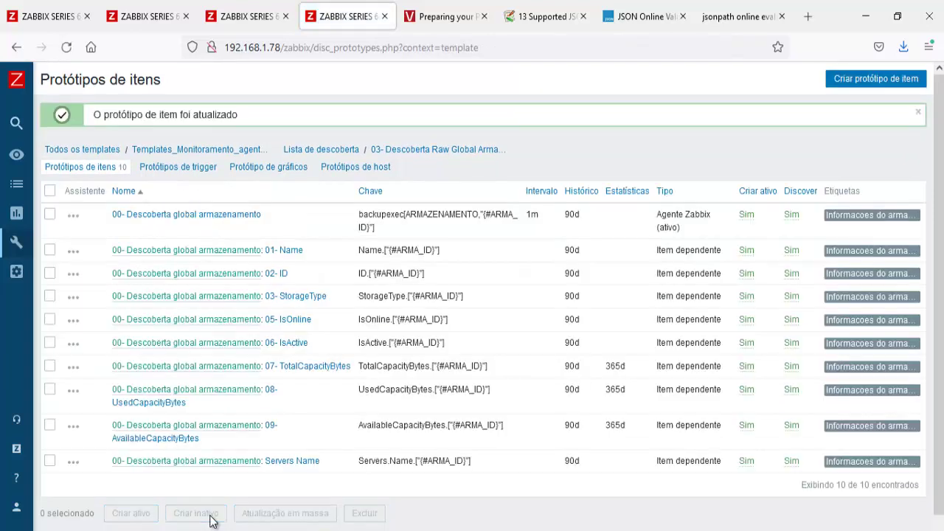
Rename the 07- TotalCapacityBytes prototype as "04- TotalCapacityBytes" and save it
click(296, 368)
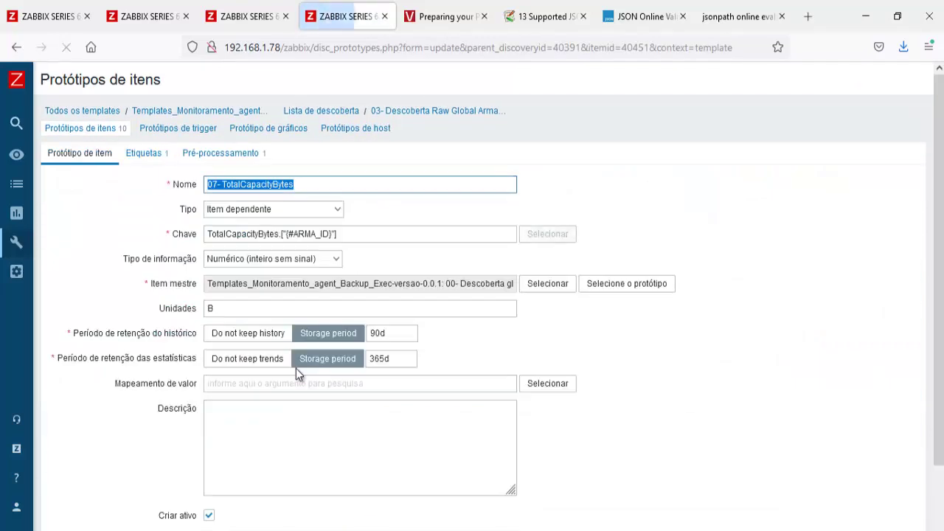
key(Delete)
text(4)
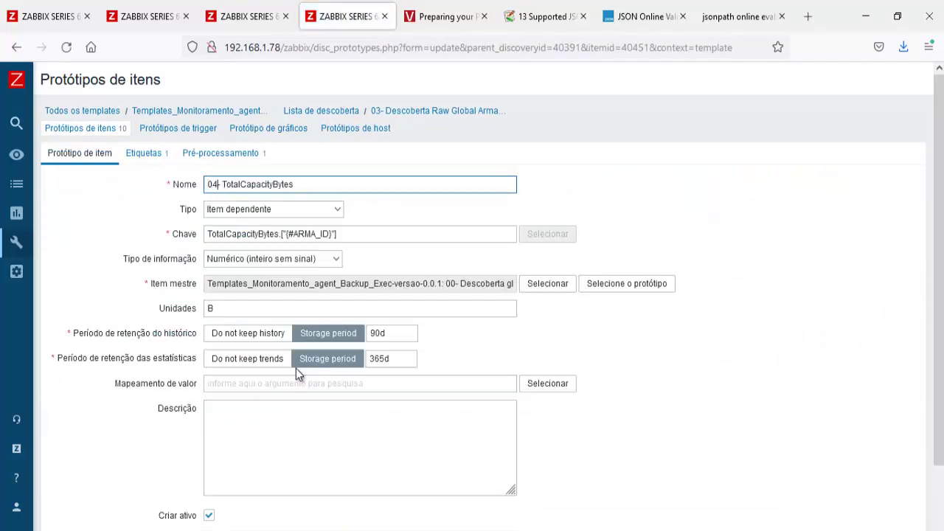
scroll(296, 368, down, 3)
click(207, 466)
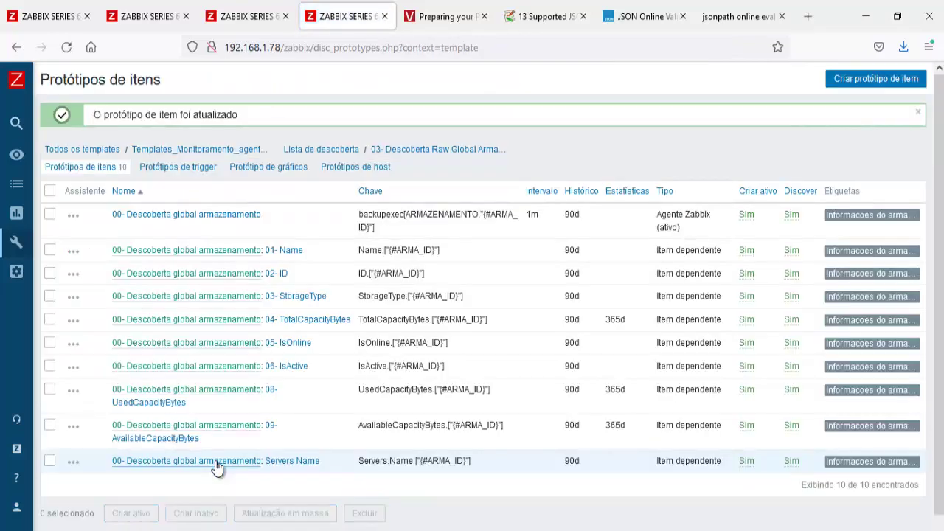
Remove the number prefix from the 05- IsOnline prototype so it is named "IsOnline", and save it
click(289, 345)
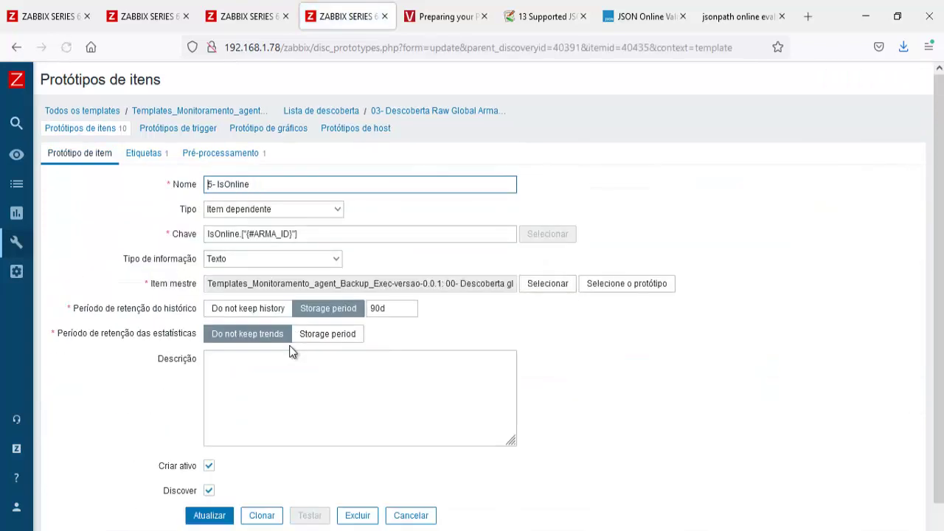
key(Delete)
key(Delete)
key(Delete)
key(Delete)
click(214, 516)
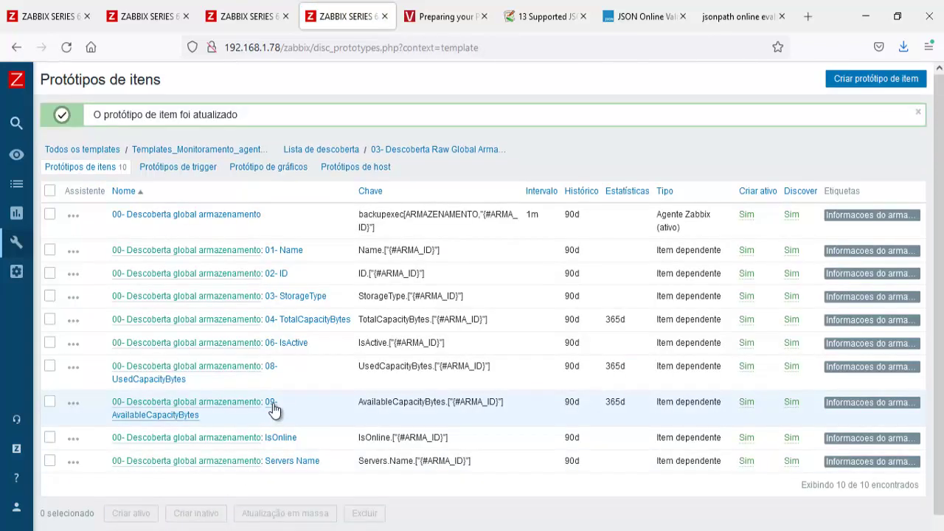
Rename the 08- UsedCapacityBytes prototype as "05- UsedCapacityBytes" and save it
click(273, 404)
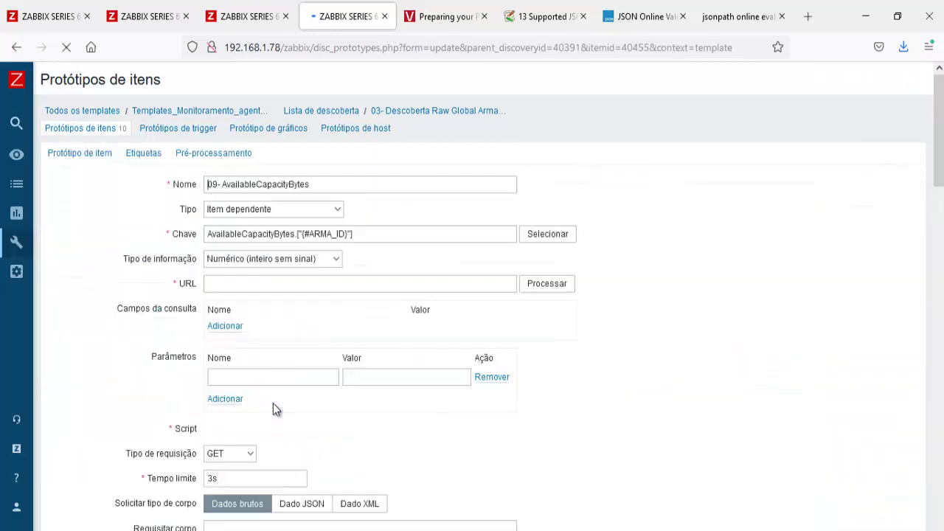
click(105, 131)
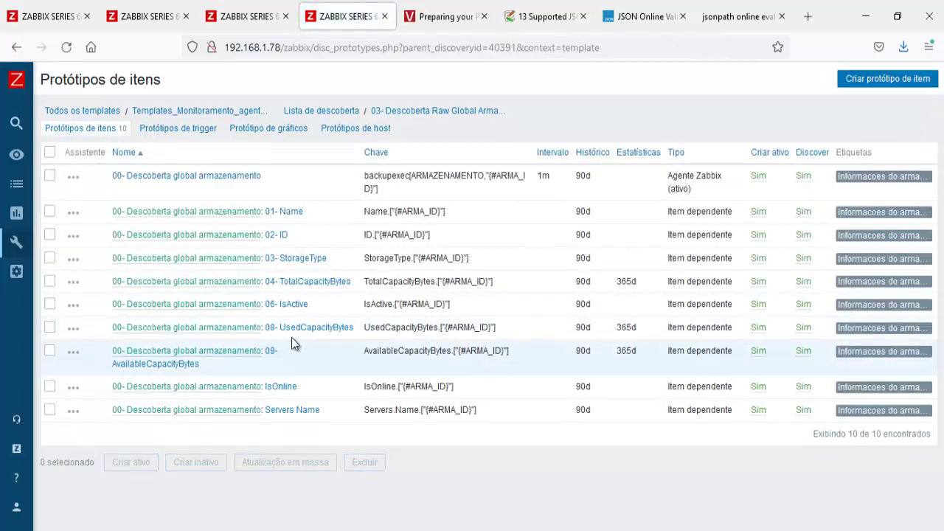
click(297, 332)
key(Delete)
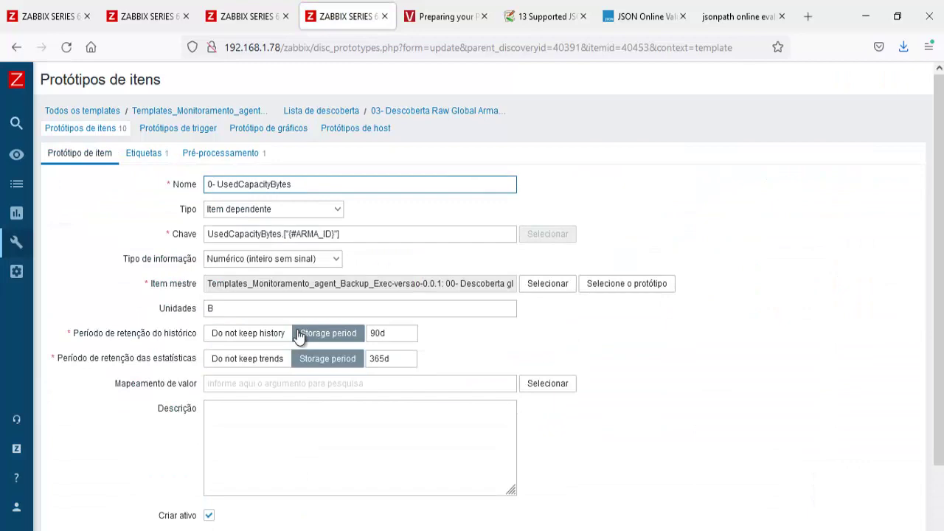
text(5)
scroll(280, 361, down, 2)
click(201, 468)
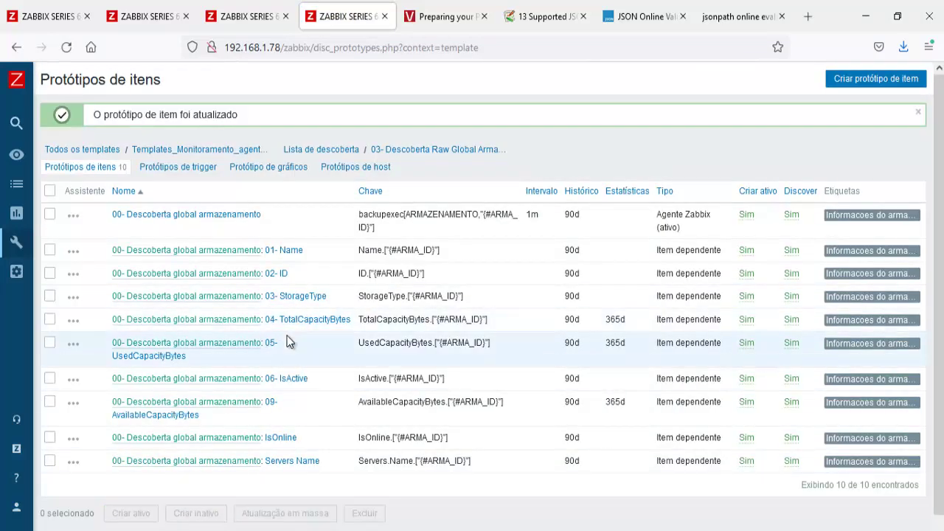
Remove the number prefix from the 06- IsActive prototype so it is named "IsActive", and save it
click(296, 378)
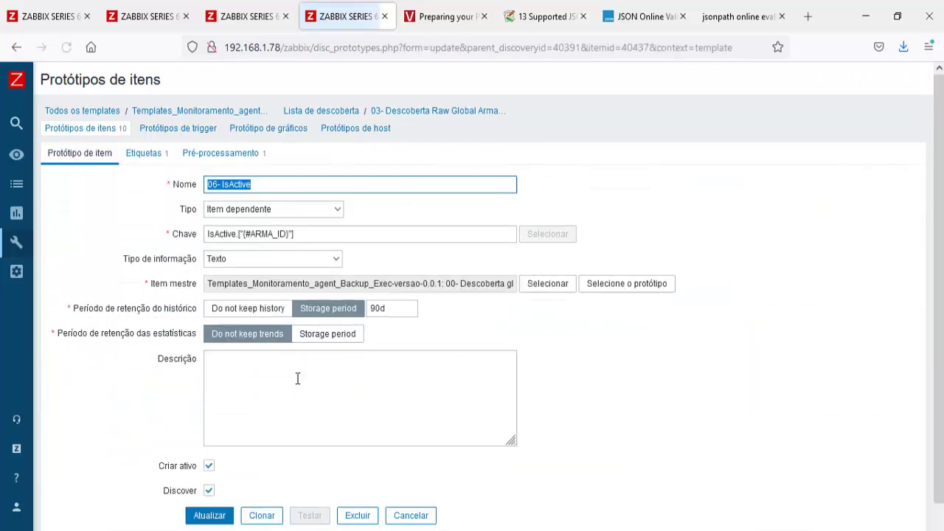
key(Delete)
key(Delete)
key(Delete)
key(Delete)
click(213, 514)
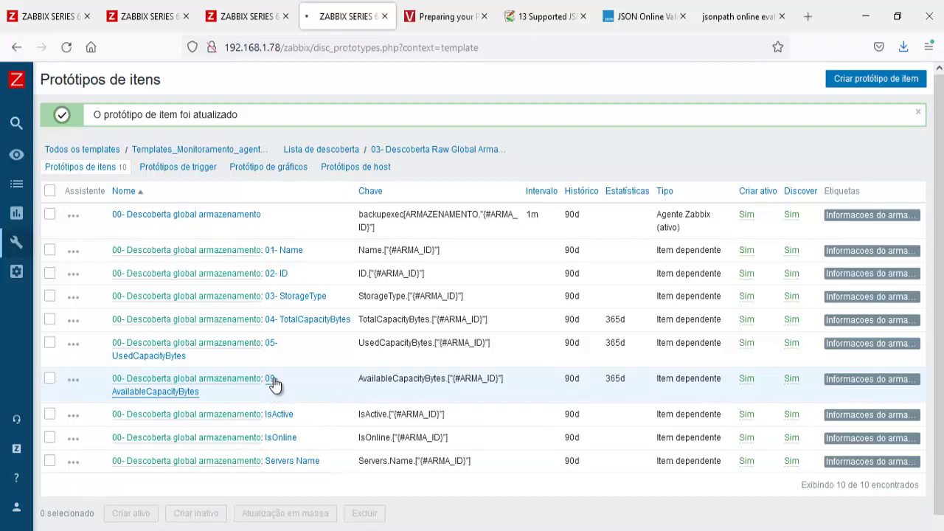
Rename the 09- AvailableCapacityBytes prototype as "06- AvailableCapacityBytes" and save it
click(274, 384)
key(Delete)
key(Delete)
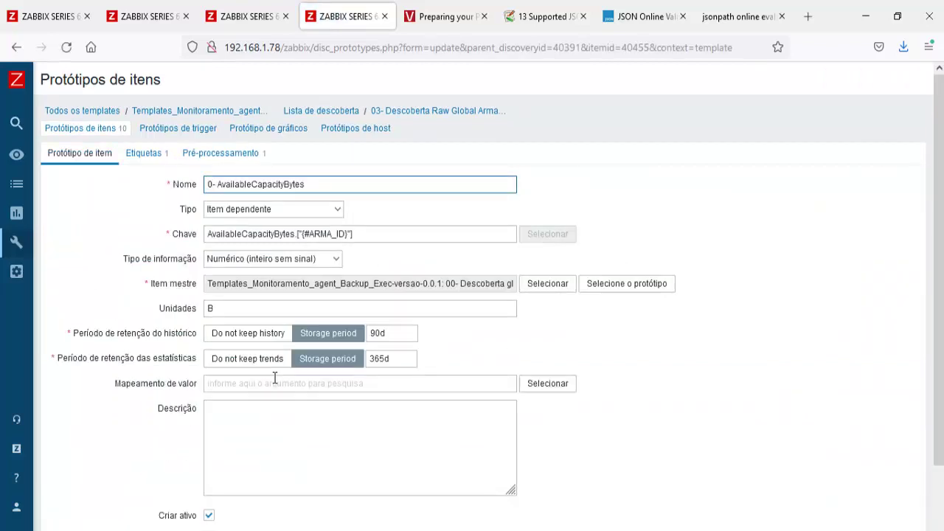
text(6)
scroll(274, 377, down, 2)
click(210, 466)
Reapply the Hosts/BackupExec filter in the latest data view to check the values of the storage items
click(48, 16)
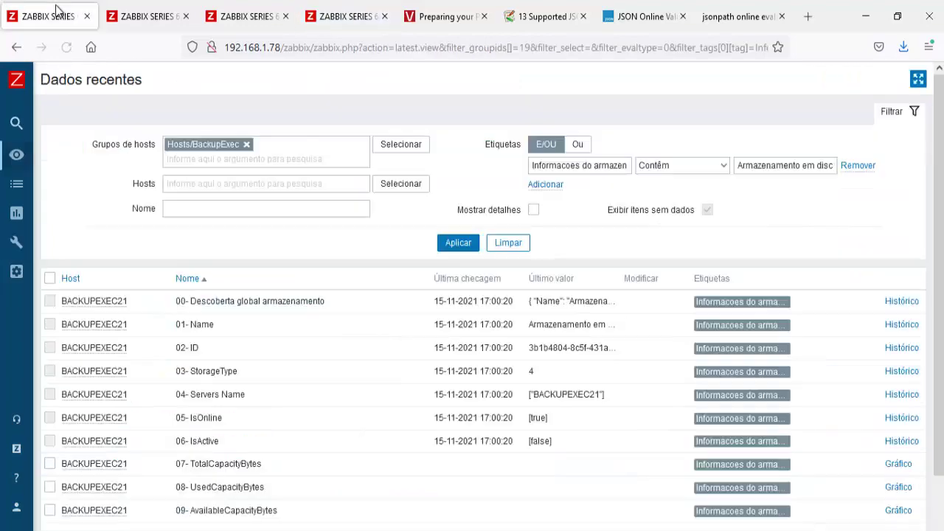
click(447, 243)
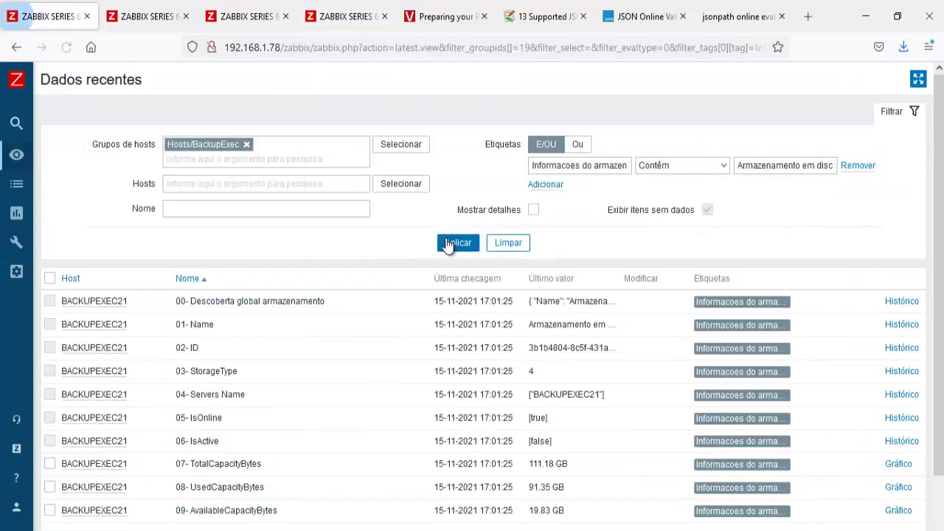
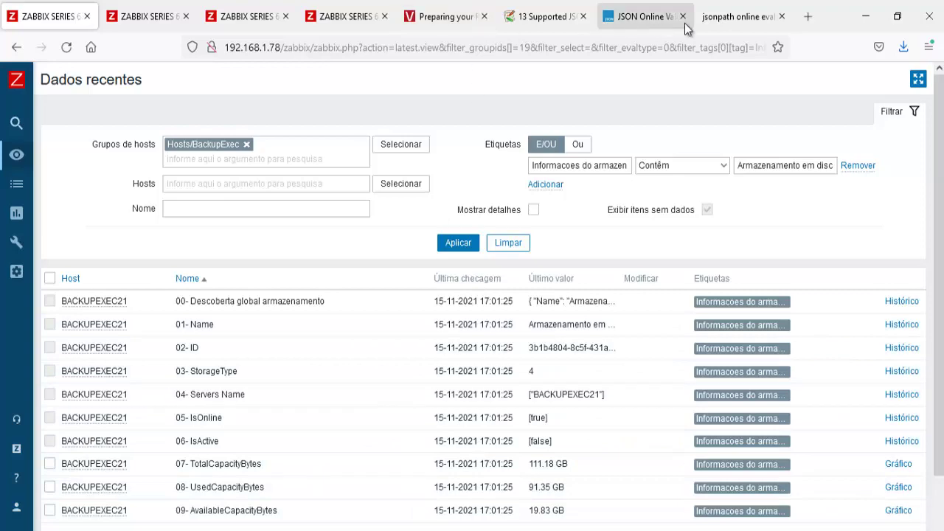
Look through the storage JSON in the JSONPath Online Evaluator and copy the CapacityStatus field name
click(713, 22)
scroll(304, 433, down, 3)
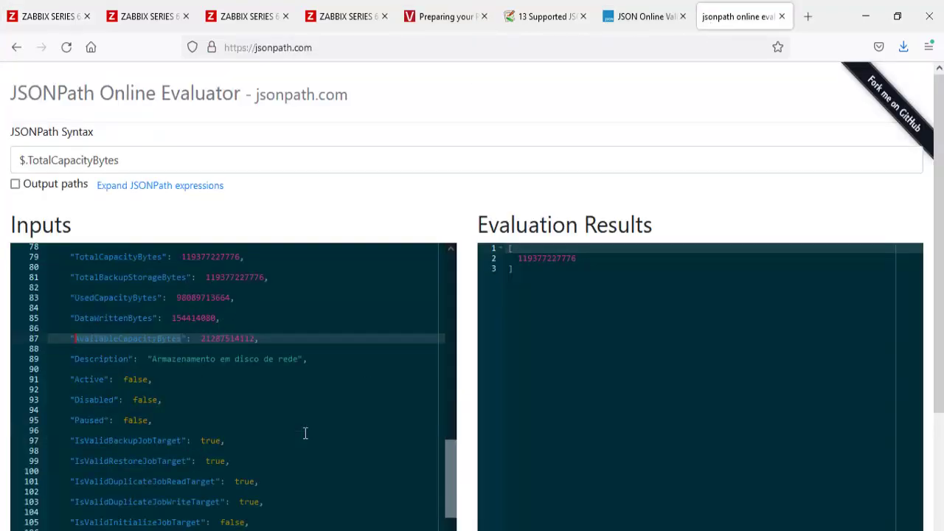
scroll(305, 433, down, 12)
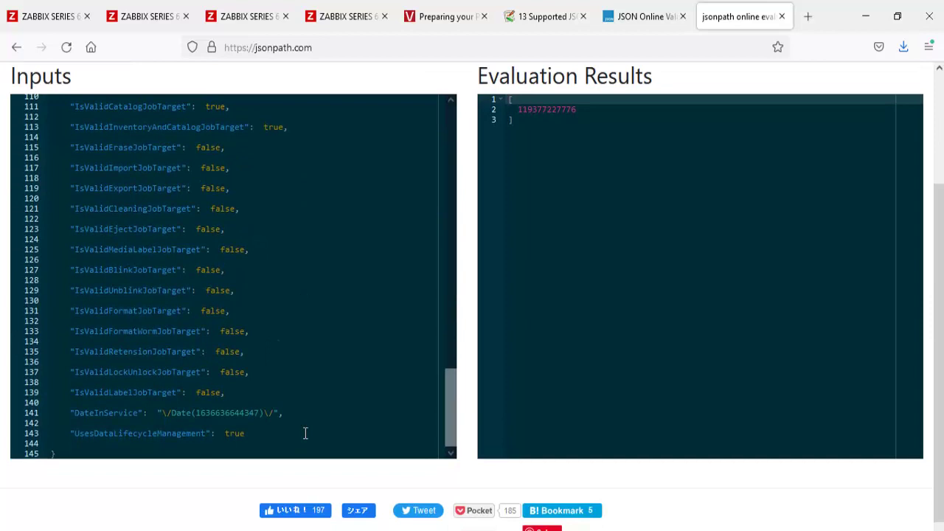
scroll(305, 433, up, 10)
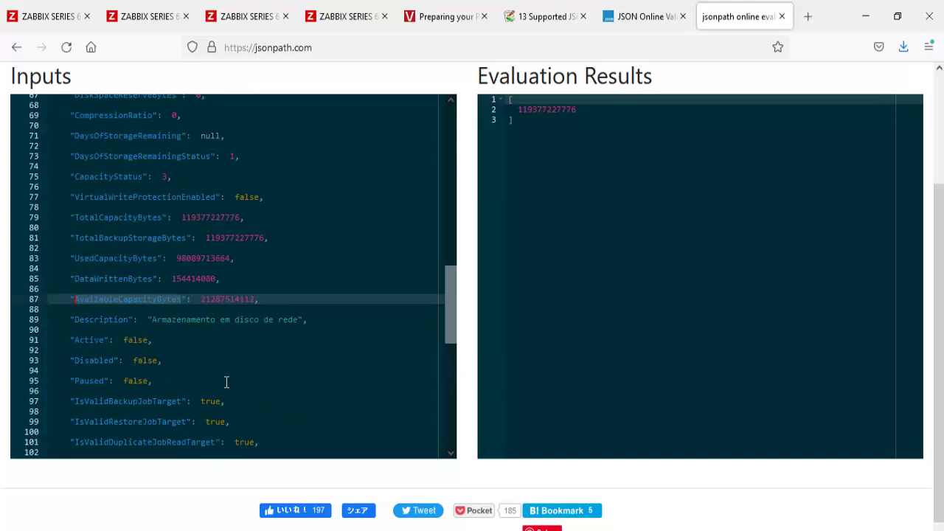
scroll(226, 381, up, 2)
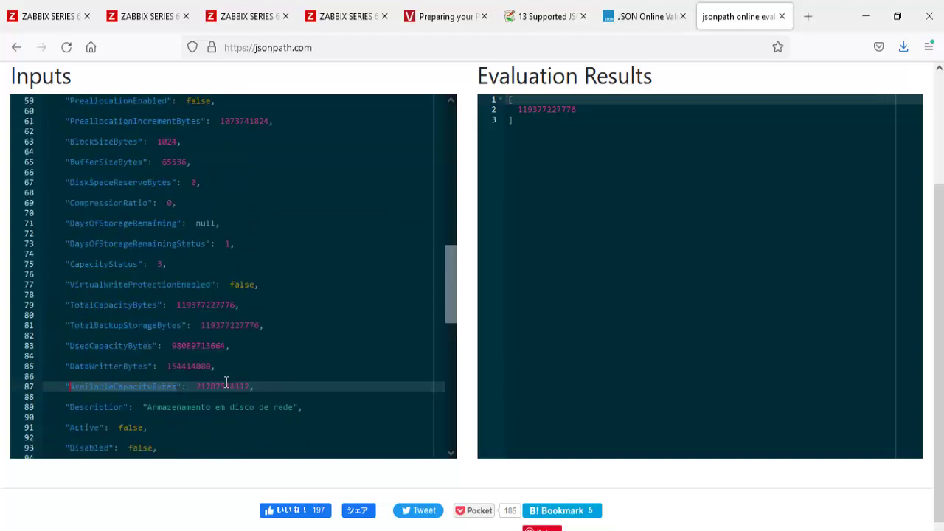
click(138, 264)
drag(138, 264, 72, 265)
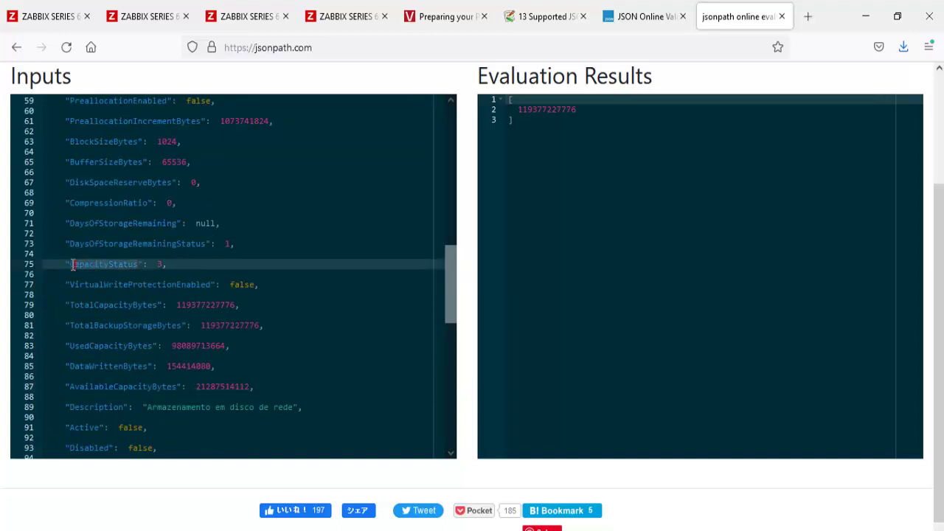
right_click(72, 265)
click(103, 350)
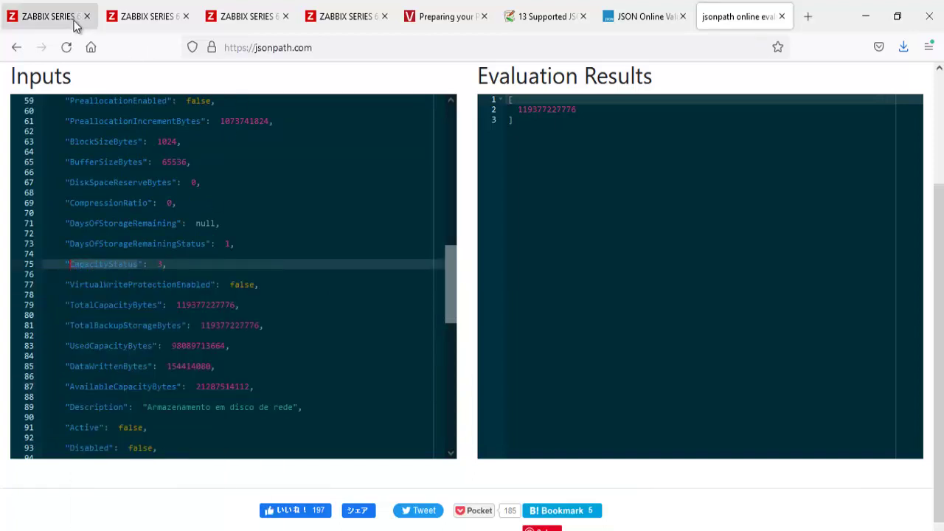
Clone the 06- AvailableCapacityBytes item prototype in Zabbix and name the copy "07- CapacityStatus"
click(338, 21)
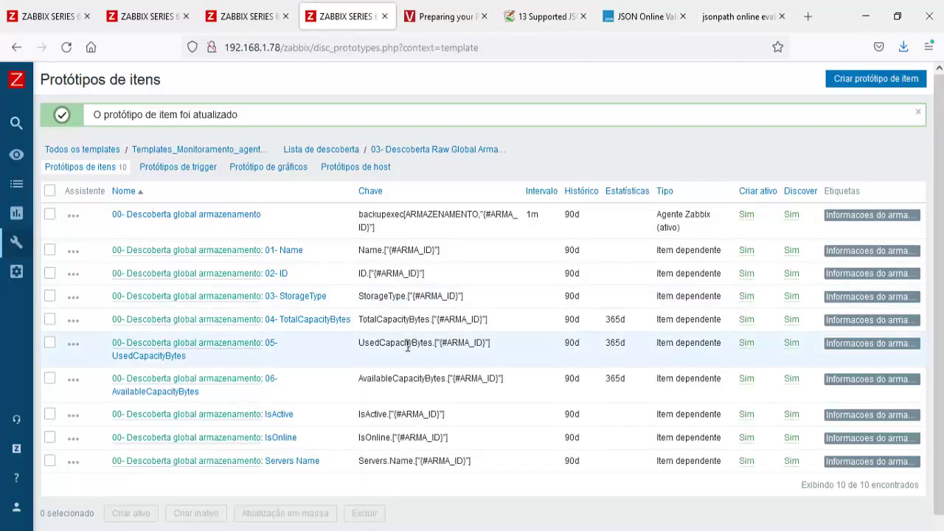
click(270, 380)
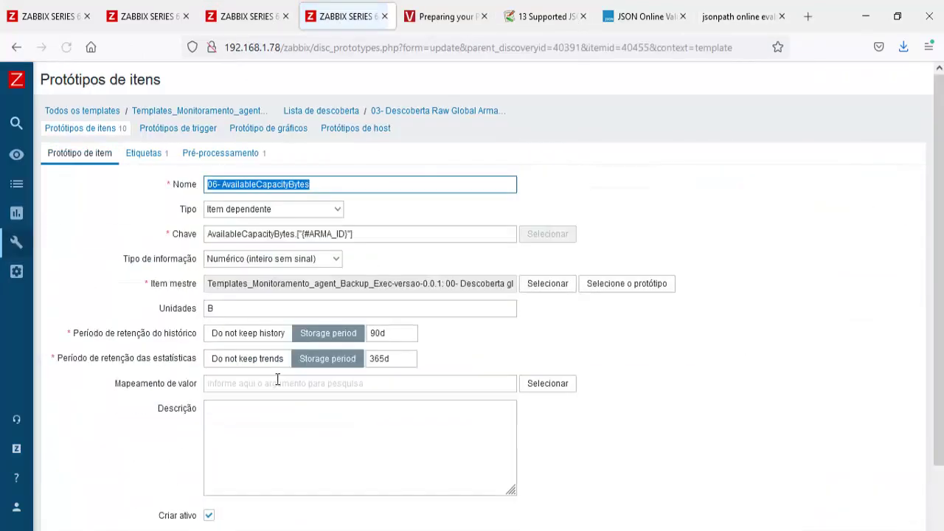
scroll(275, 435, down, 2)
click(262, 467)
key(Home)
key(Right)
key(Delete)
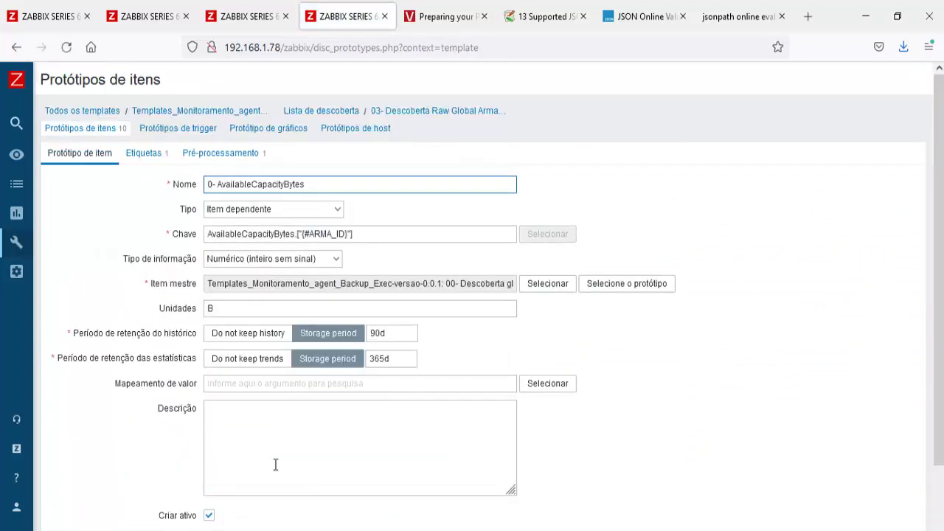
text(7)
key(Right)
key(Right)
key(Delete)
key(Delete)
key(Delete)
key(Delete)
key(Delete)
key(Delete)
key(Delete)
key(Delete)
key(Delete)
key(Delete)
key(Delete)
key(Delete)
key(Delete)
key(Delete)
key(Delete)
key(Delete)
key(Delete)
key(Delete)
key(Delete)
key(Delete)
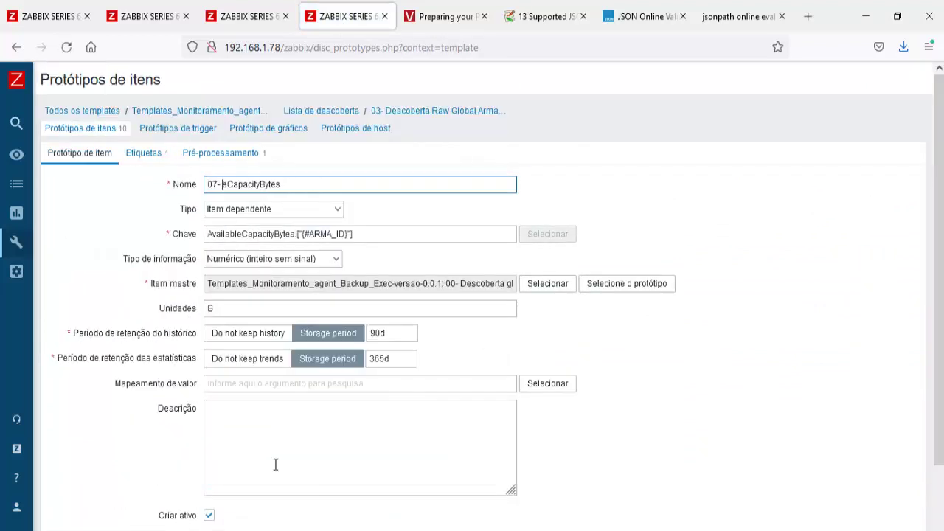
key(ctrl+v)
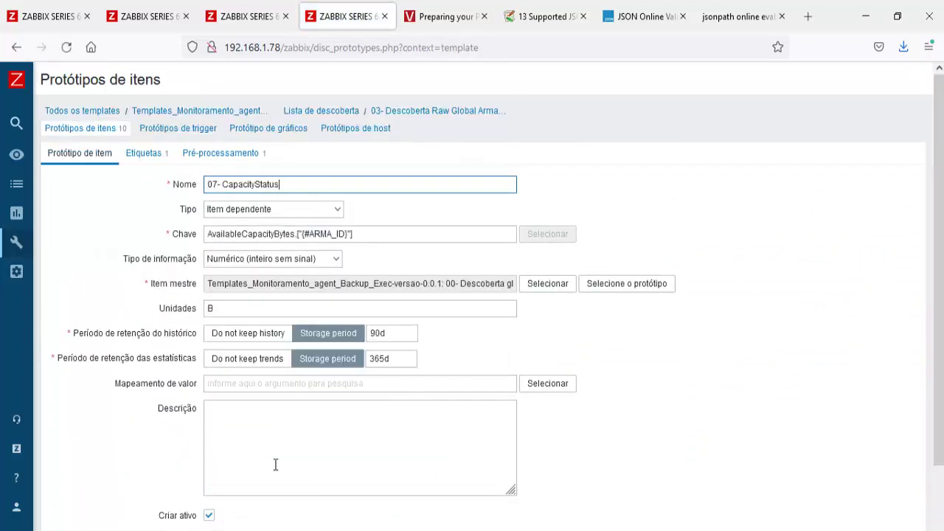
Set the clone's JSONPath preprocessing to $.CapacityStatus and its key to CapacityStatus.["{#ARMA_ID}"], and add the prototype
click(225, 151)
drag(405, 208, 539, 211)
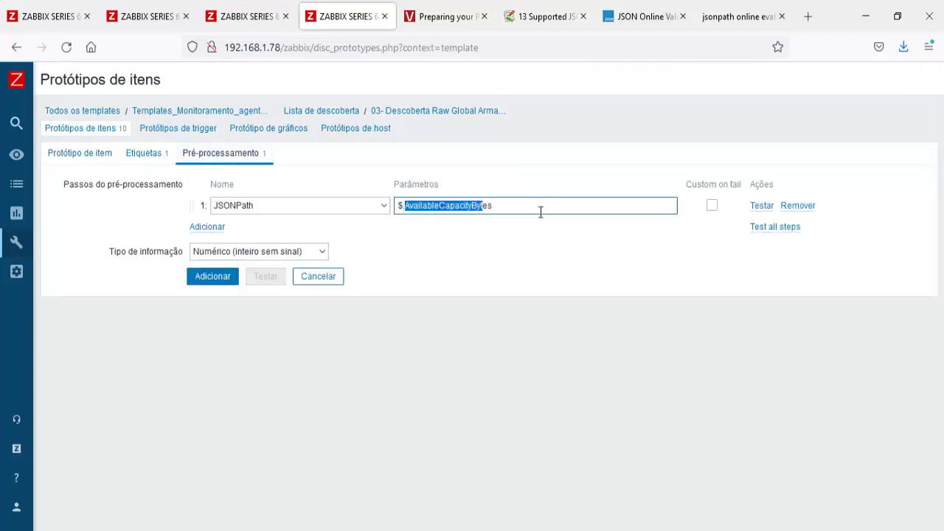
key(ctrl+v)
click(87, 166)
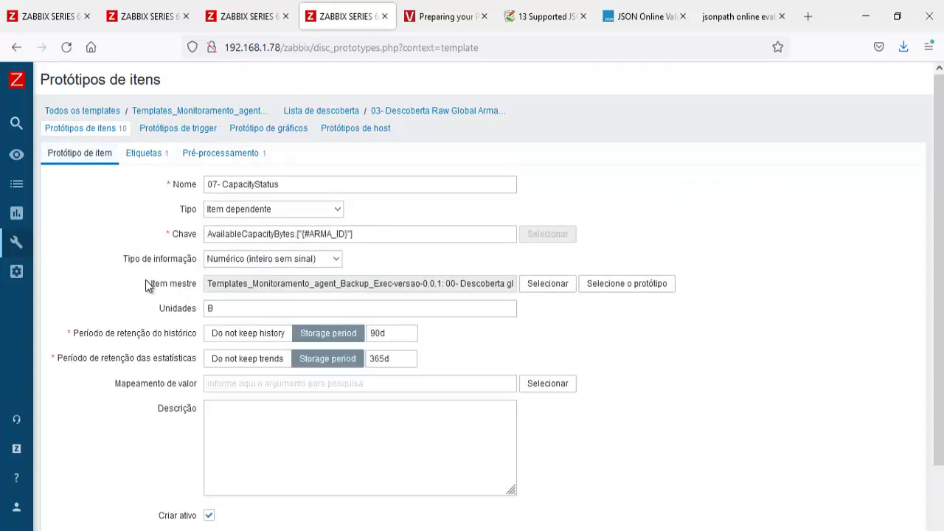
double_click(287, 234)
key(ctrl+v)
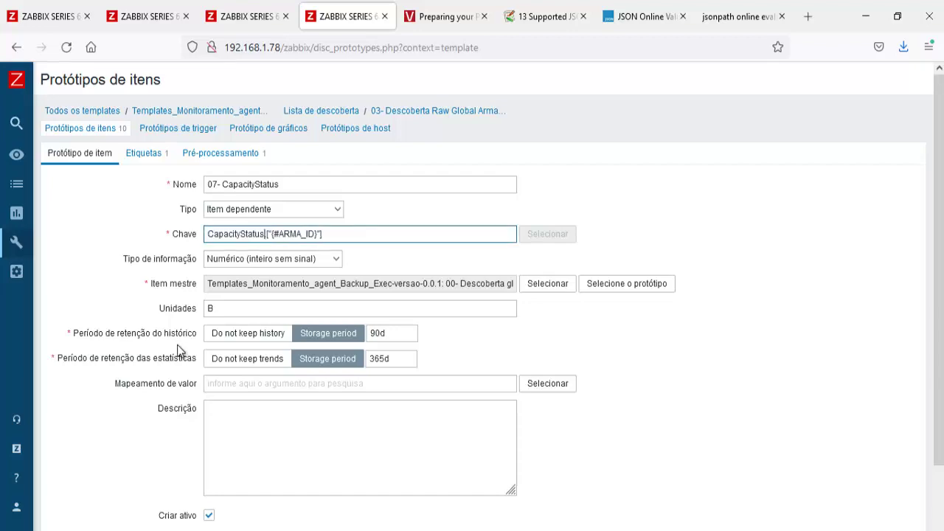
scroll(212, 435, down, 3)
click(212, 466)
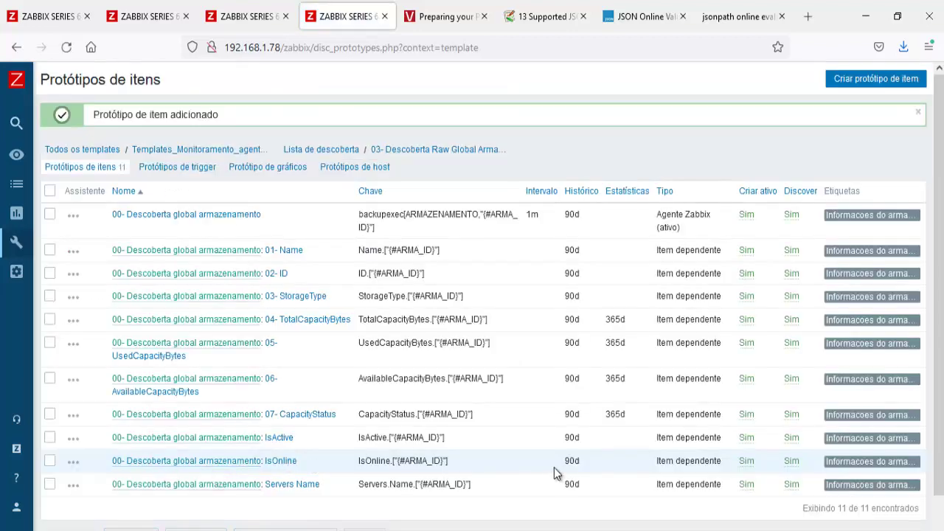
Reapply the Hosts/BackupExec filter in the latest data view to check for the CapacityStatus item
click(55, 18)
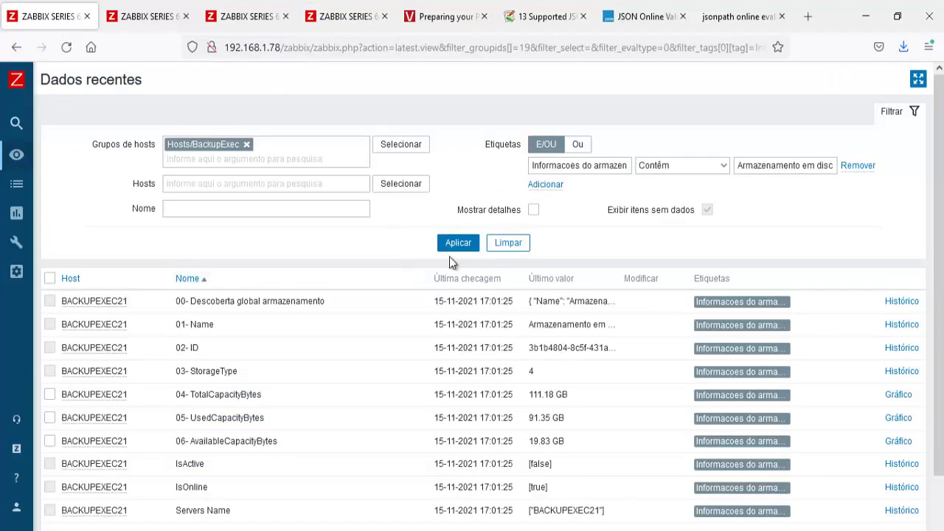
click(457, 245)
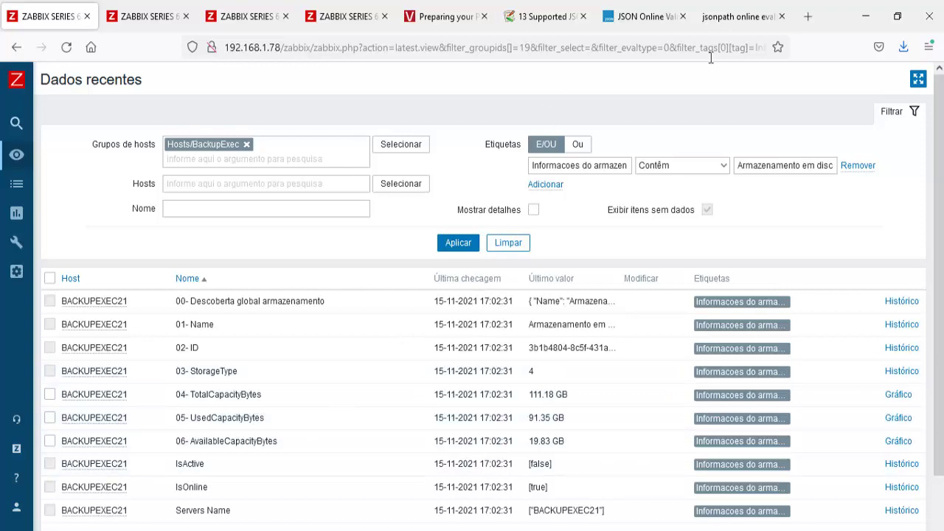
Evaluate $.CapacityStatus against the storage JSON in the JSONPath Online Evaluator, and refresh the Zabbix latest data list again
click(721, 18)
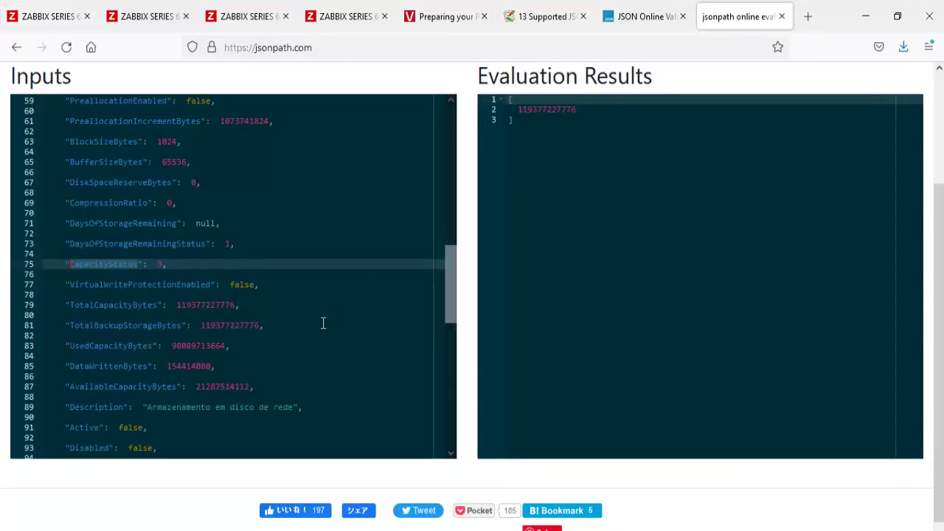
scroll(323, 323, up, 10)
scroll(465, 336, up, 2)
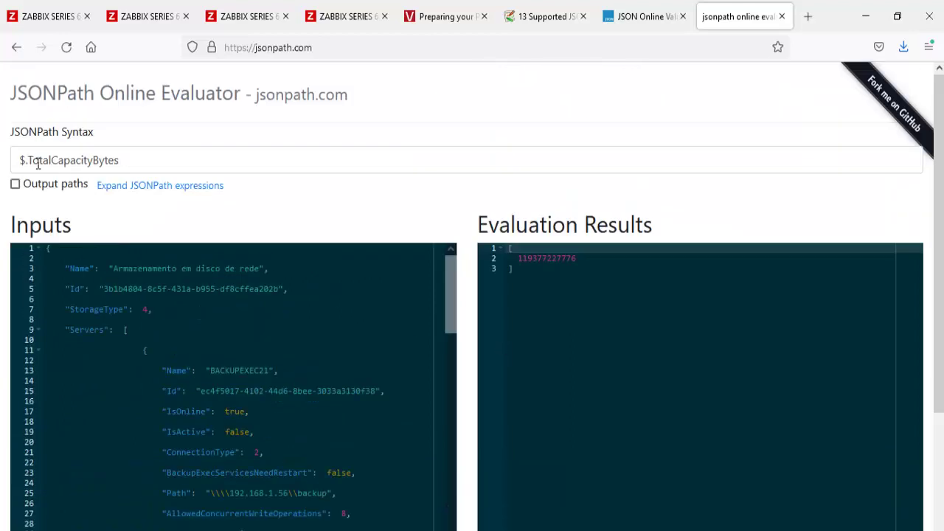
drag(27, 160, 238, 184)
text(CapacityStatus)
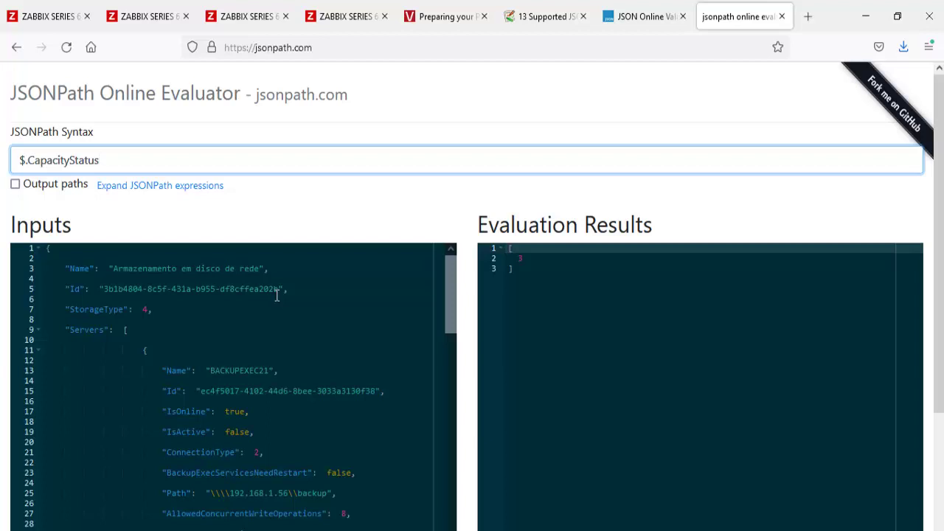
click(35, 16)
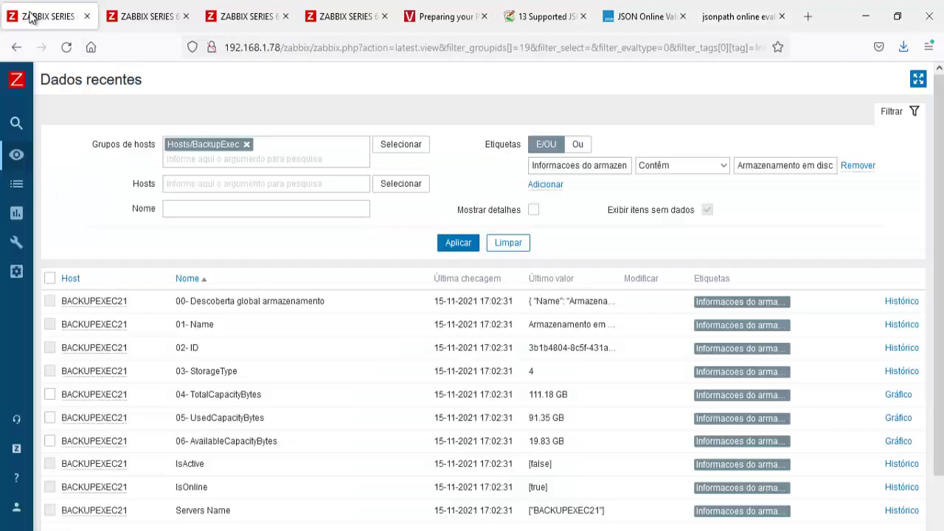
click(452, 243)
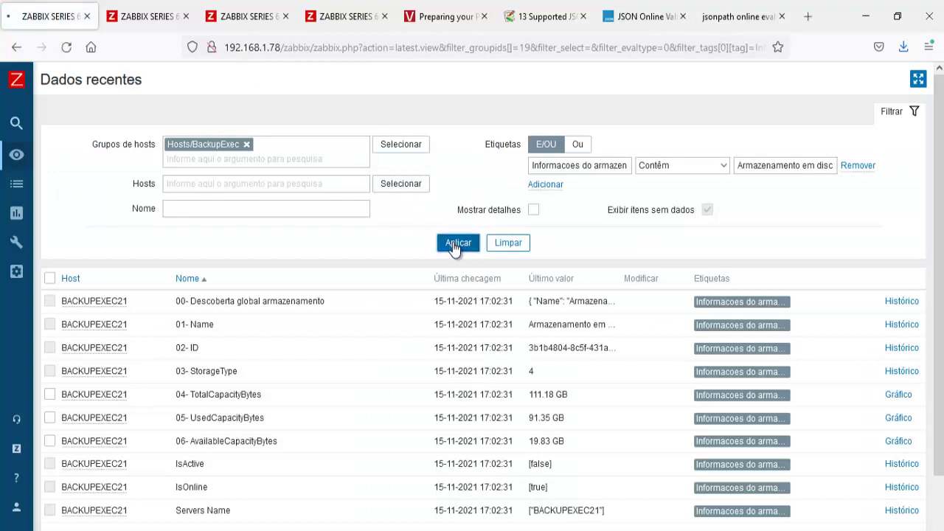
Copy the Path field name from the Servers block of the JSON in the JSONPath Online Evaluator
click(741, 17)
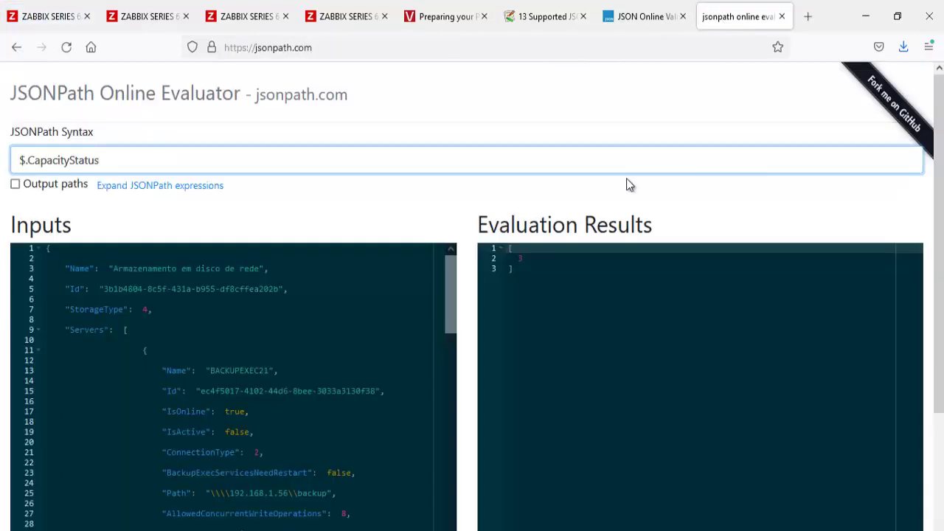
scroll(331, 399, down, 3)
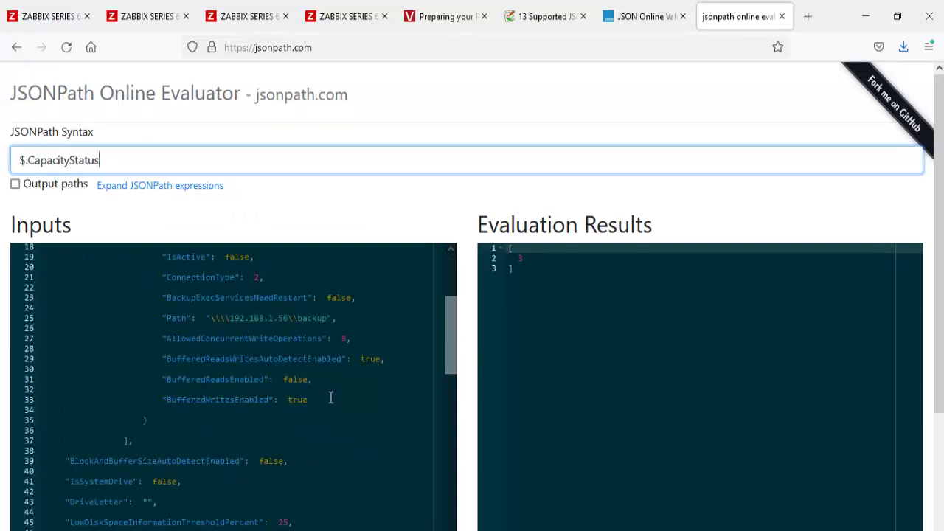
click(185, 319)
drag(185, 319, 168, 319)
right_click(170, 318)
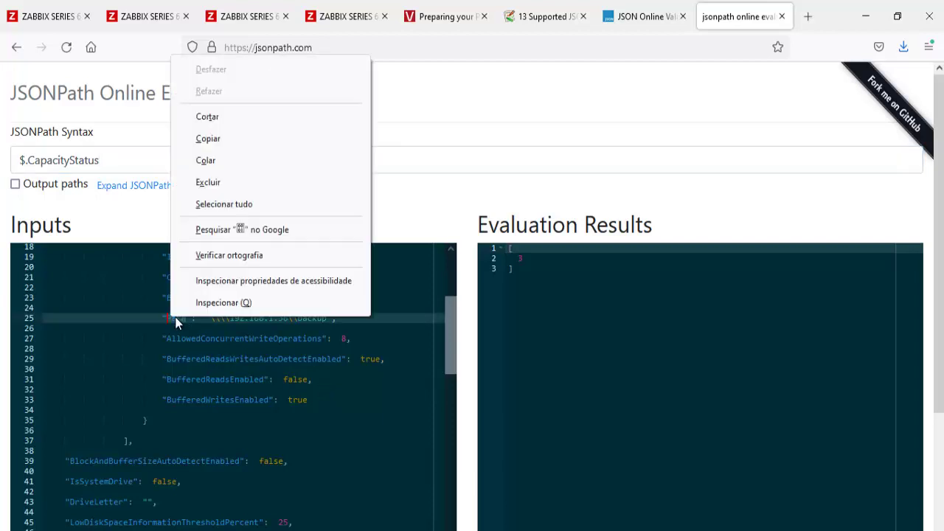
click(212, 137)
Clone the Servers Name item prototype in Zabbix as "08- Path" with the key Servers.Path.["{#ARMA_ID}"]
click(333, 23)
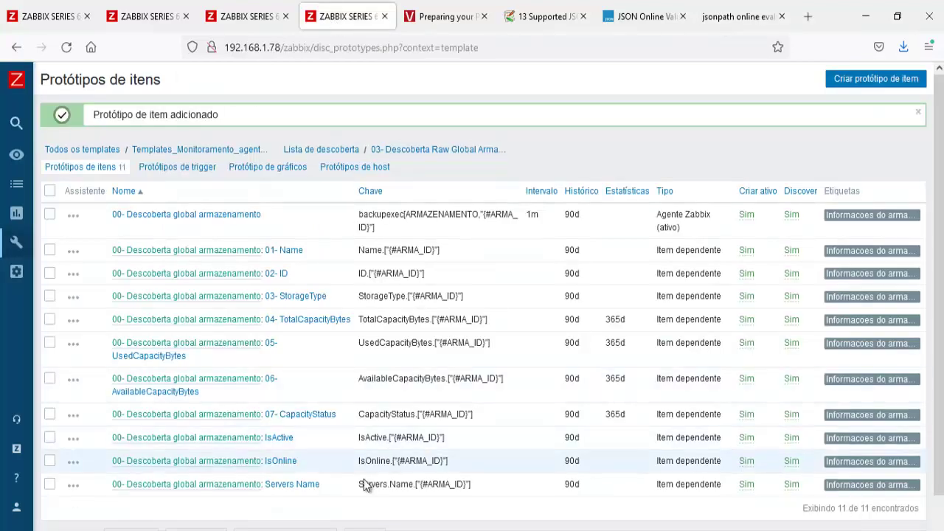
click(312, 487)
click(263, 465)
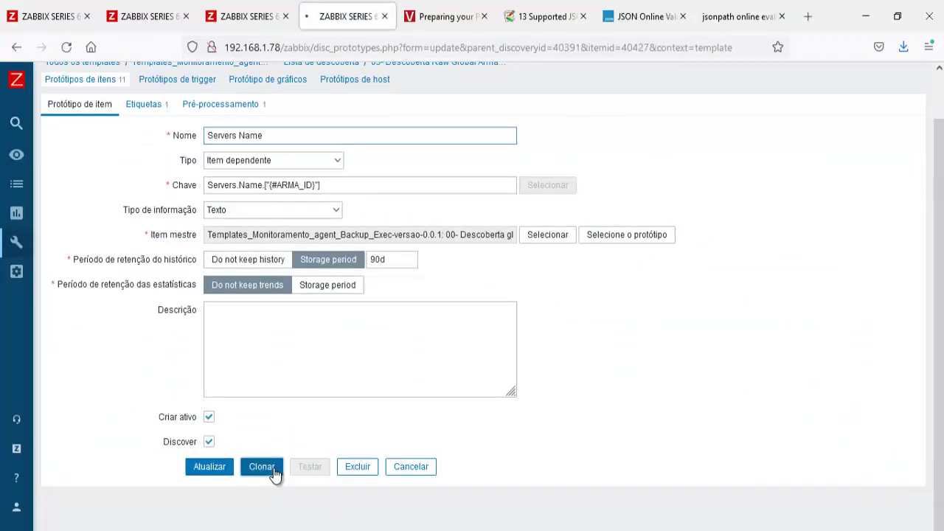
text(08-)
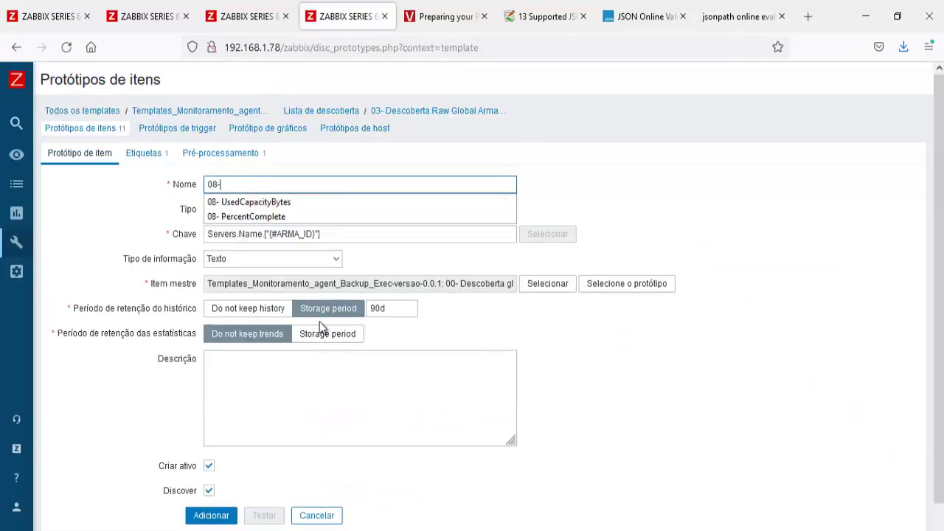
key(ctrl+v)
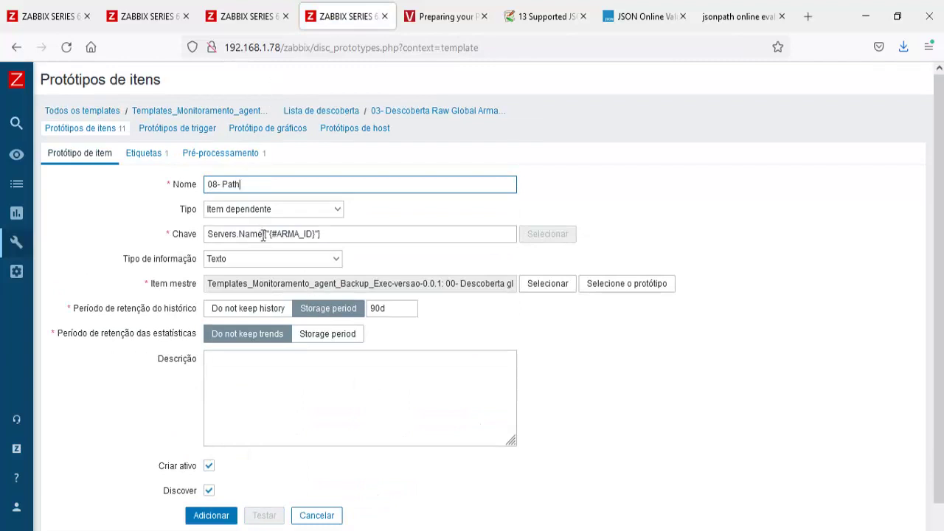
drag(264, 233, 239, 235)
text(Path.)
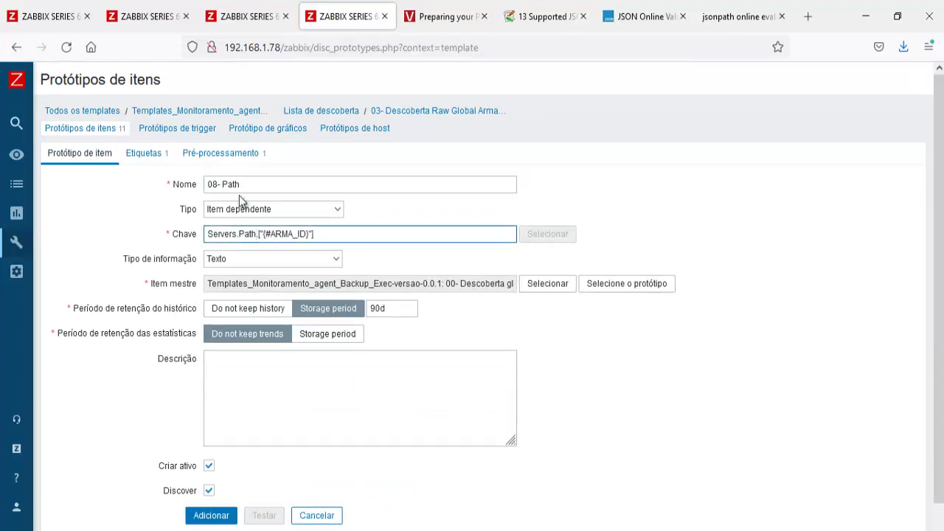
Set the 08- Path clone's JSONPath preprocessing to $.Servers.[:].Path and add the prototype
click(235, 154)
drag(445, 205, 497, 204)
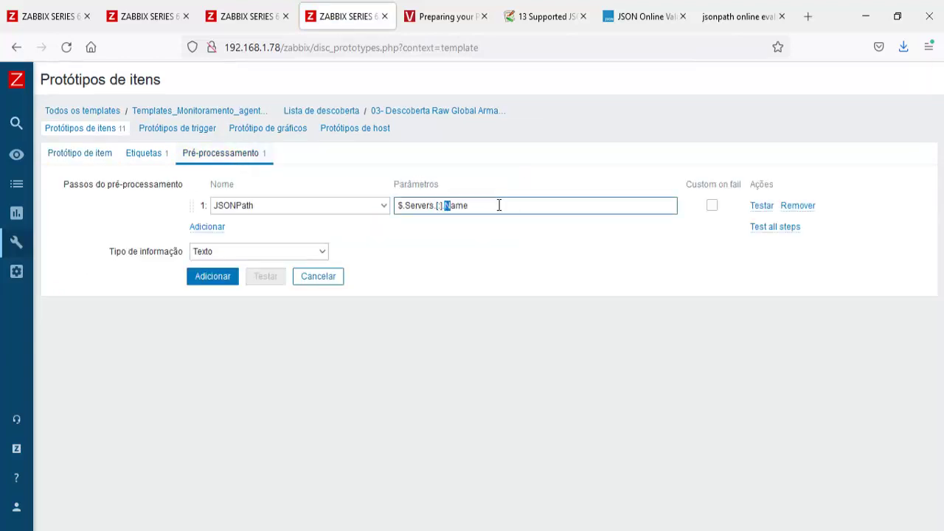
text(Path)
click(79, 154)
scroll(209, 438, down, 1)
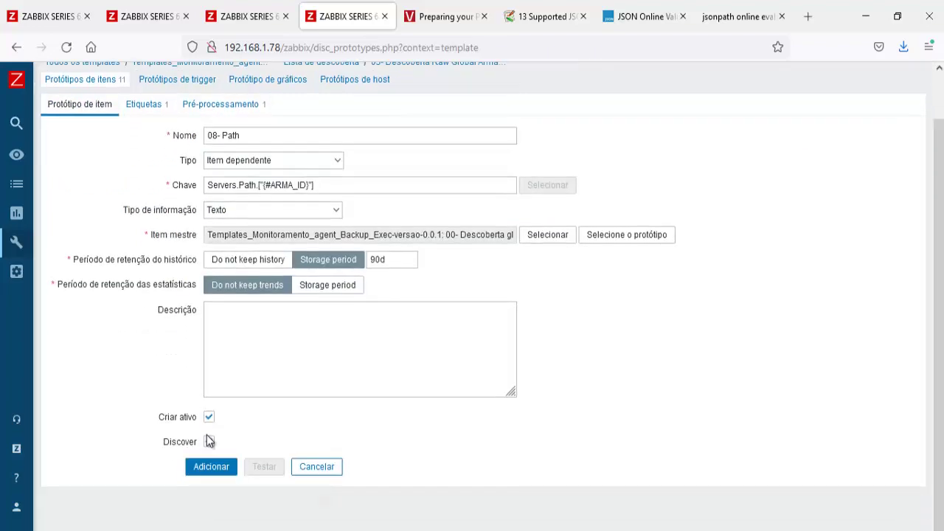
click(212, 470)
Copy the CompressionRatio field name from the storage JSON in the JSONPath Online Evaluator
click(706, 18)
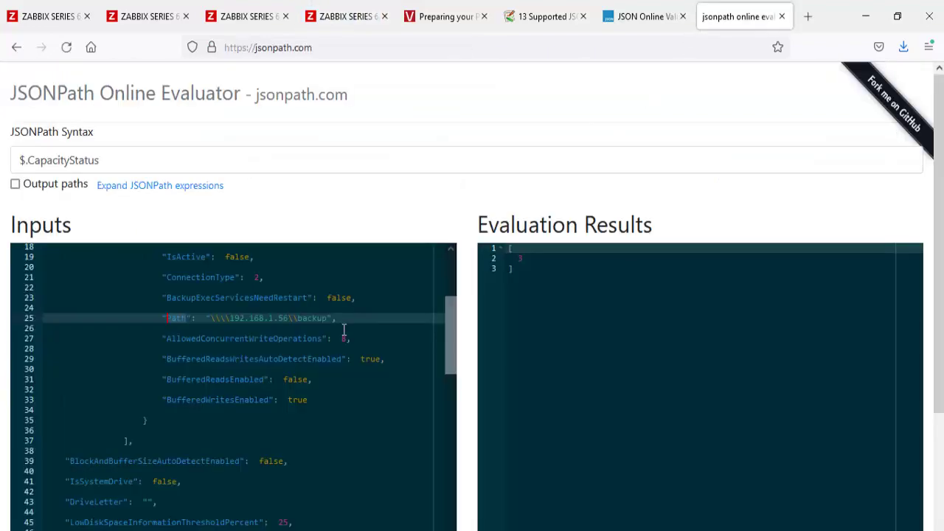
scroll(303, 380, down, 2)
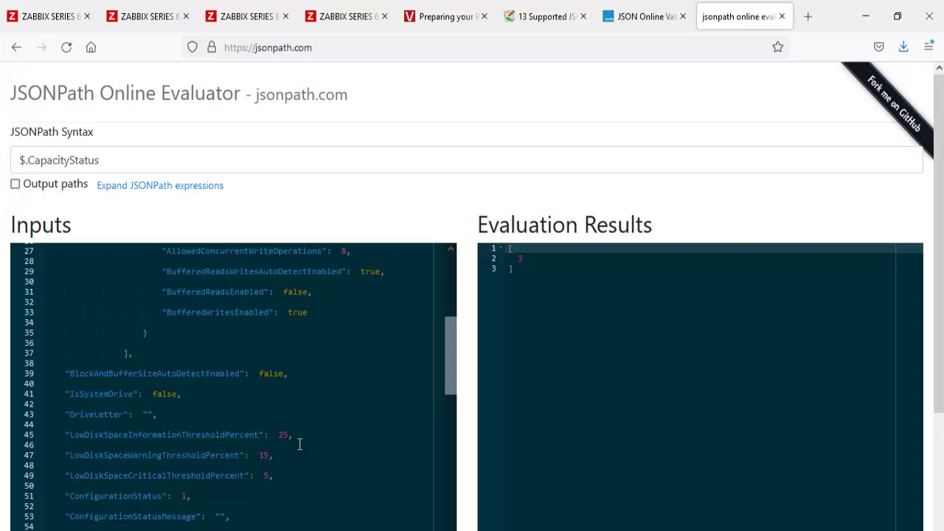
scroll(299, 443, down, 2)
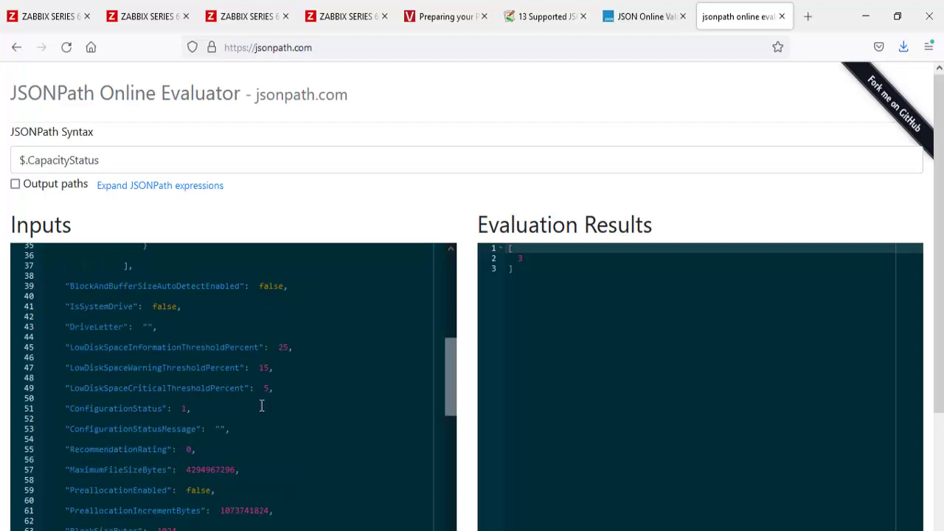
scroll(261, 406, down, 2)
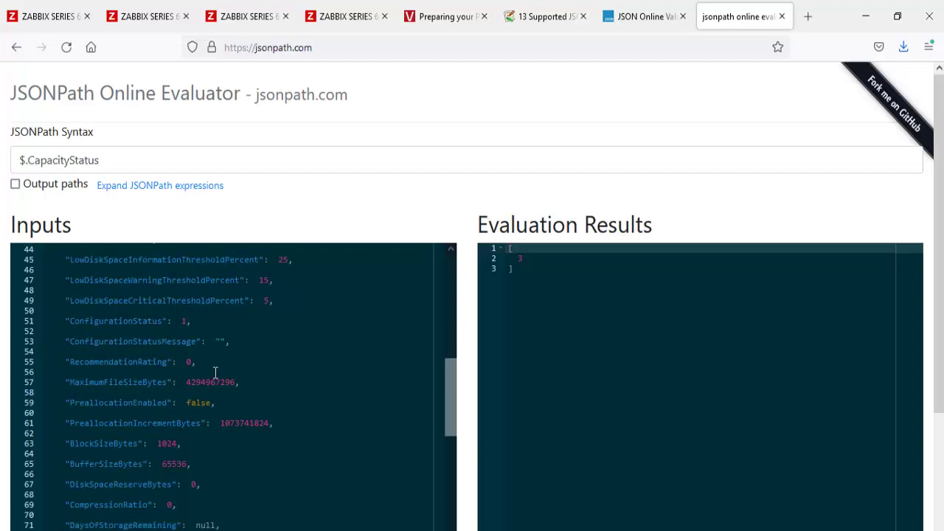
click(204, 426)
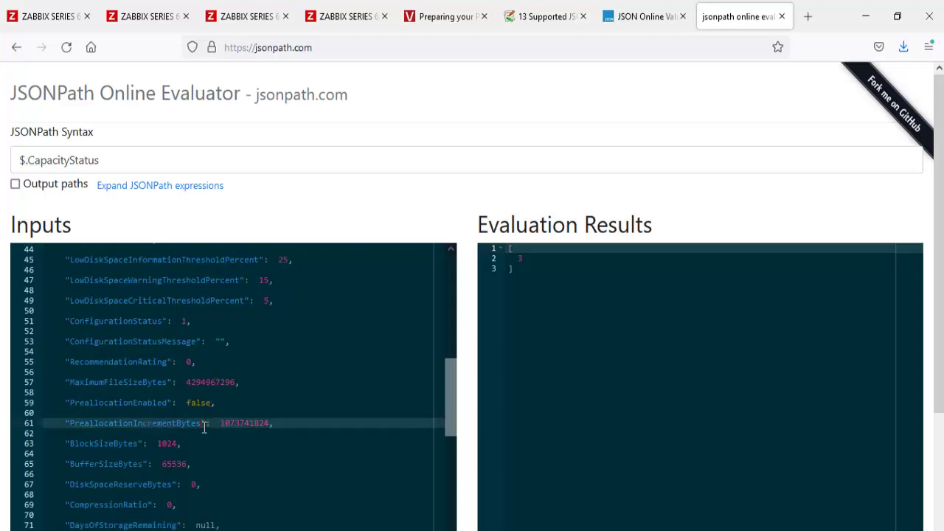
scroll(204, 427, down, 2)
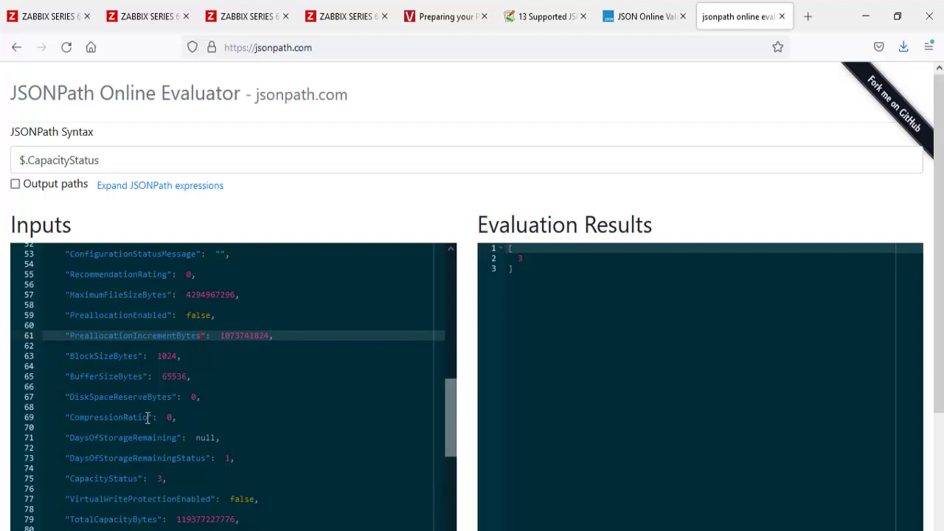
drag(148, 417, 74, 426)
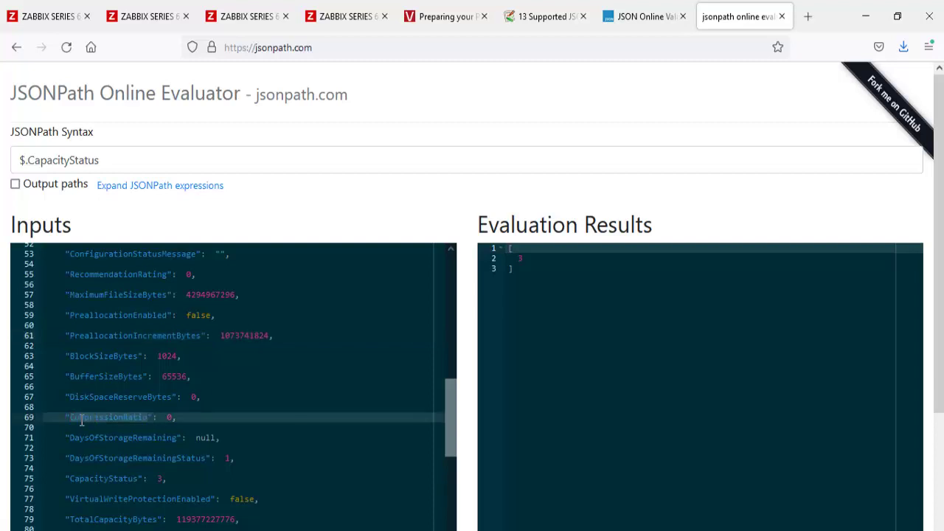
right_click(81, 419)
click(142, 240)
Clone the 08- Path item prototype in Zabbix as "09- CompressionRatio" with the key Servers.CompressionRatio.["{#ARMA_ID}"]
click(367, 22)
scroll(374, 332, down, 1)
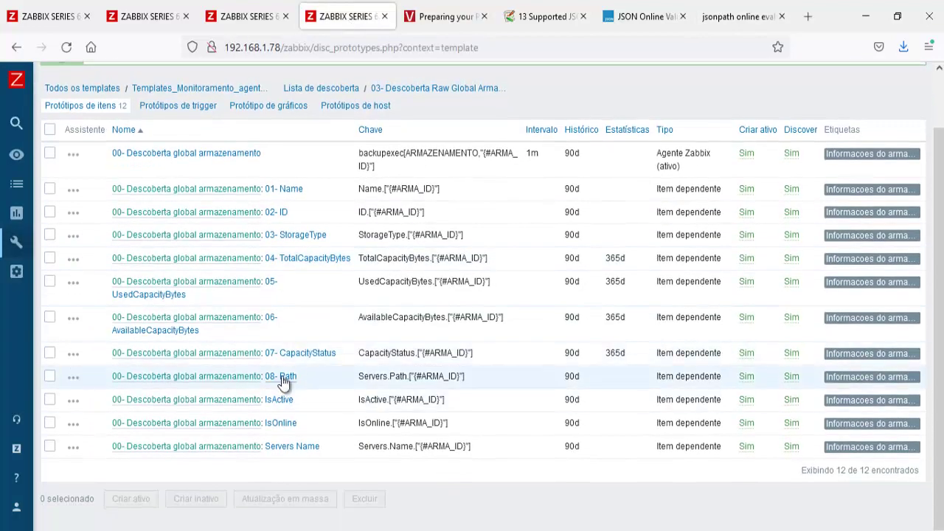
click(284, 377)
scroll(273, 428, down, 5)
click(257, 466)
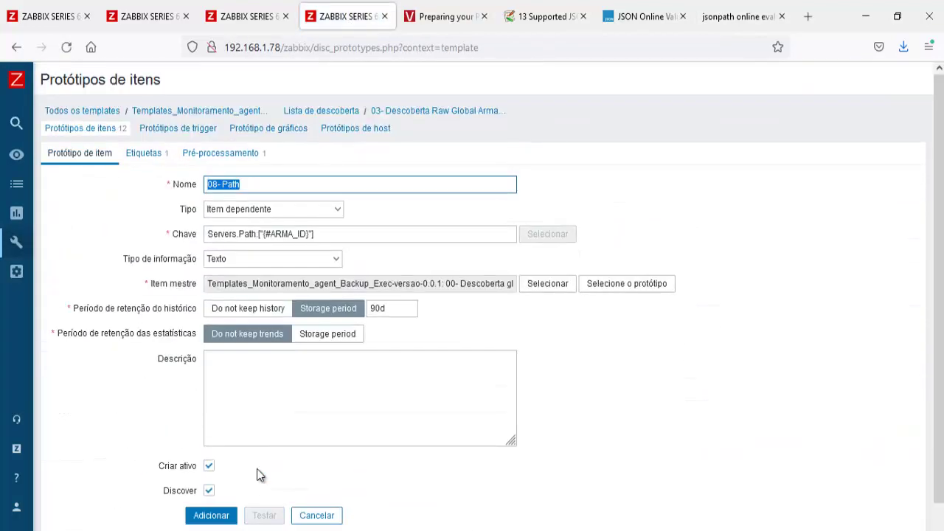
text(09-)
key(ctrl+v)
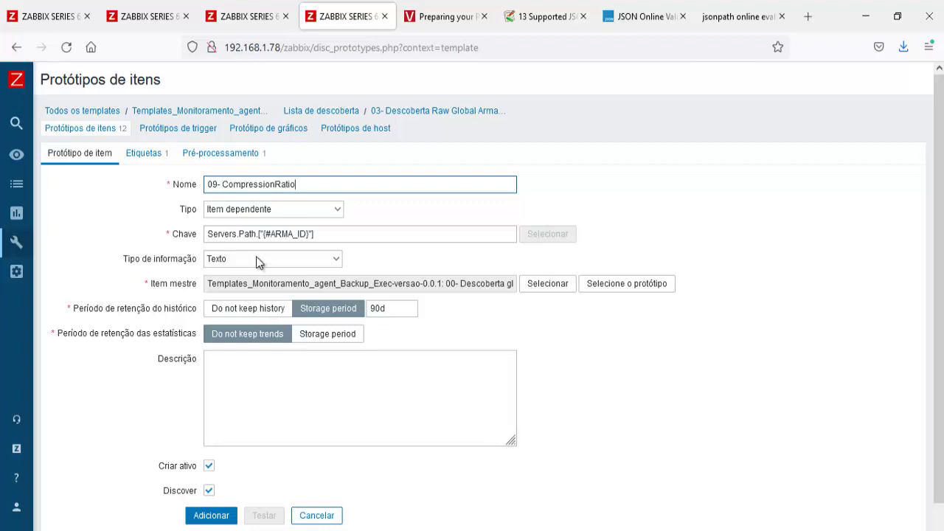
drag(257, 233, 244, 235)
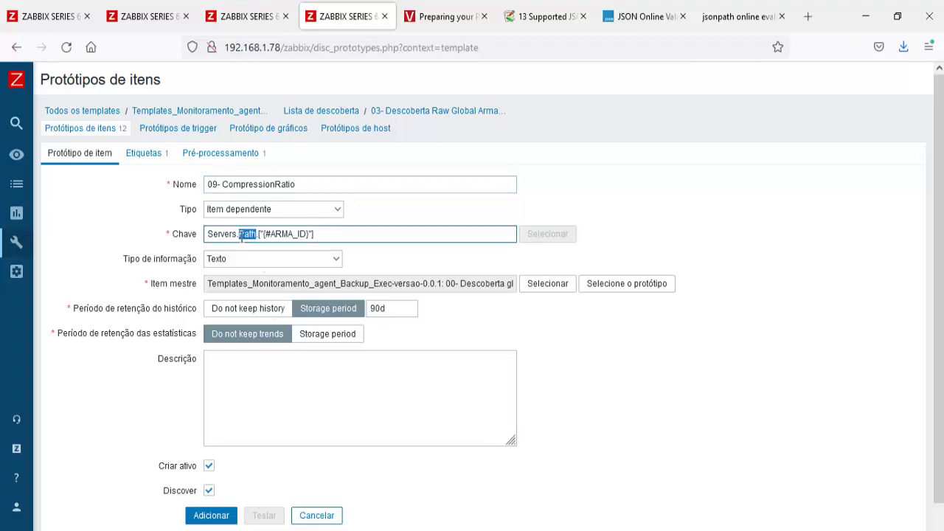
key(ctrl+v)
Evaluate $.CompressionRatio against the storage JSON in the JSONPath Online Evaluator
click(730, 16)
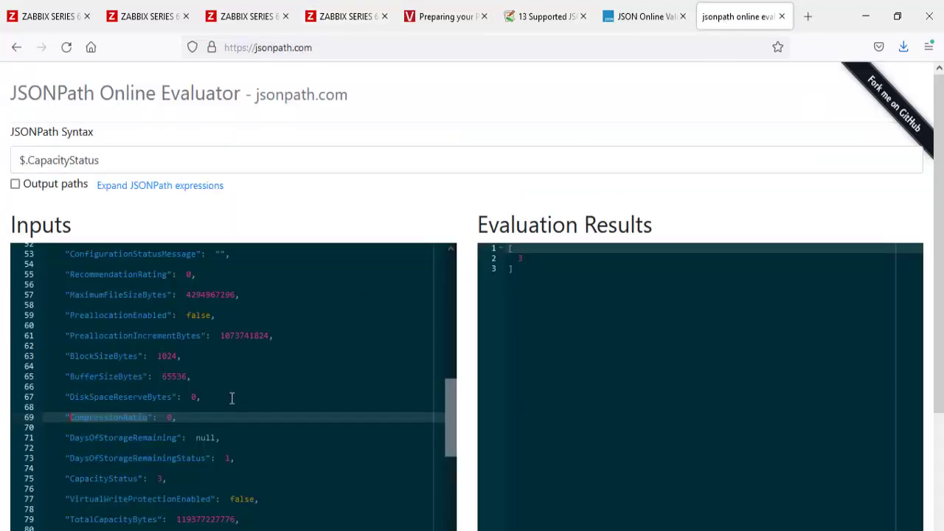
drag(31, 165, 140, 167)
key(ctrl+v)
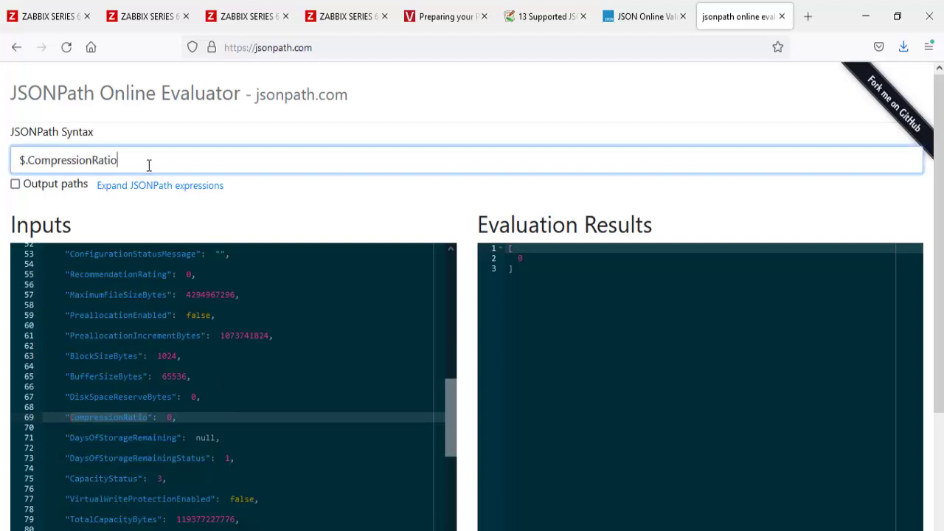
Set the JSONPath preprocessing parameter of the 09- CompressionRatio clone in Zabbix to $.CompressionRatio
click(345, 16)
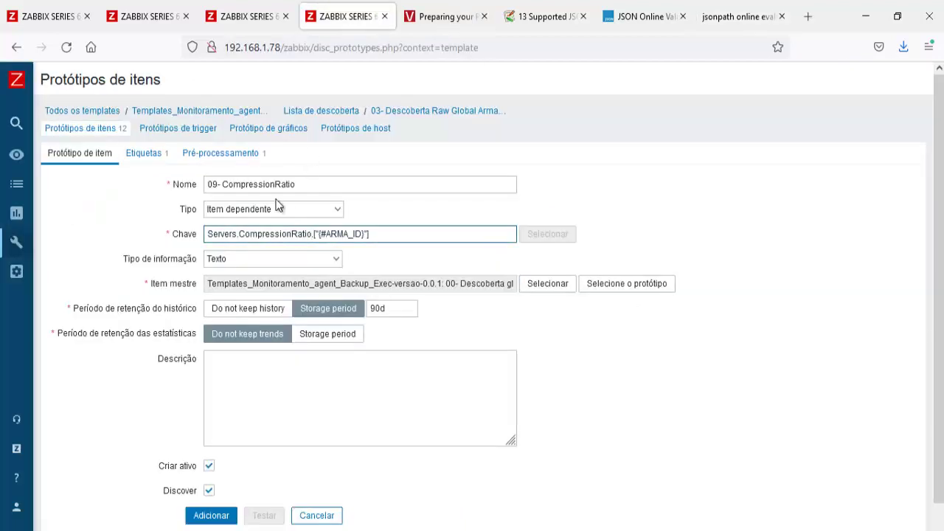
click(220, 153)
drag(405, 205, 543, 211)
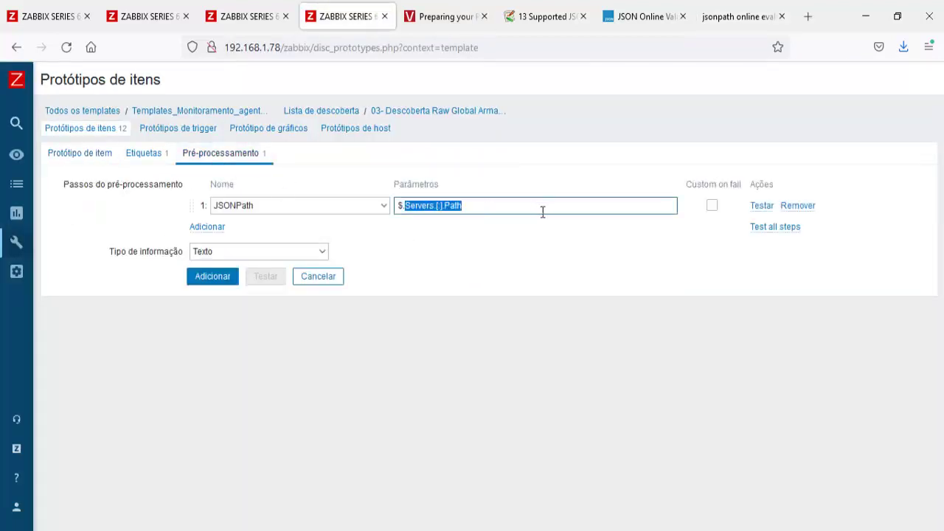
key(ctrl+v)
Set the 09- CompressionRatio information type to Numérico (fracionário) and add the prototype
click(102, 161)
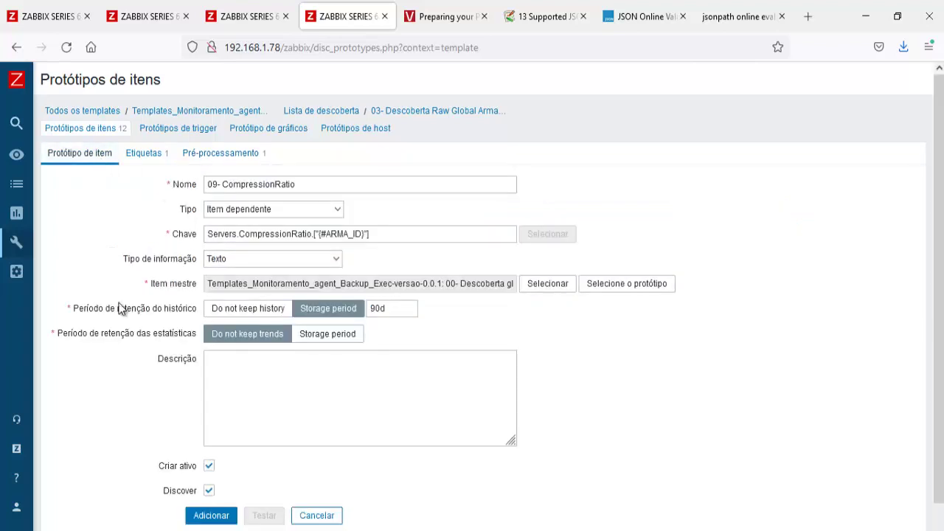
click(248, 256)
click(238, 254)
click(236, 264)
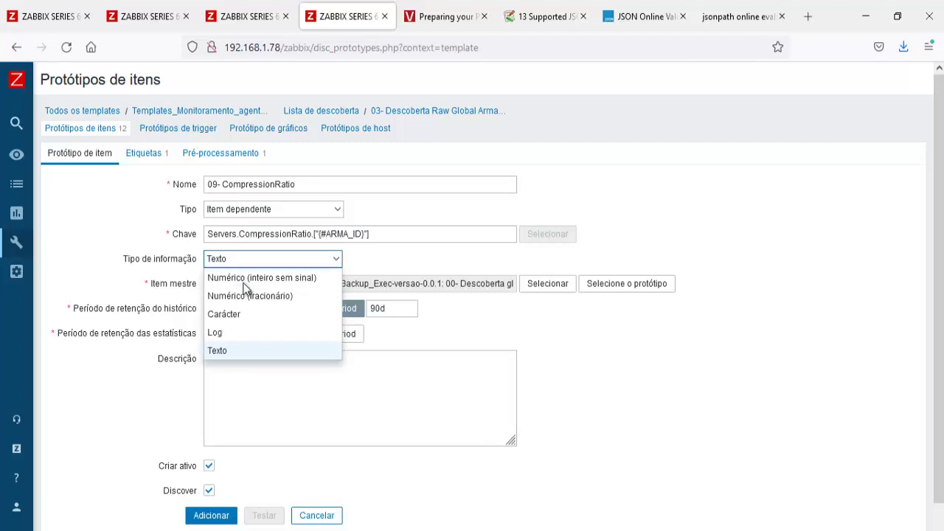
click(250, 296)
scroll(210, 444, down, 3)
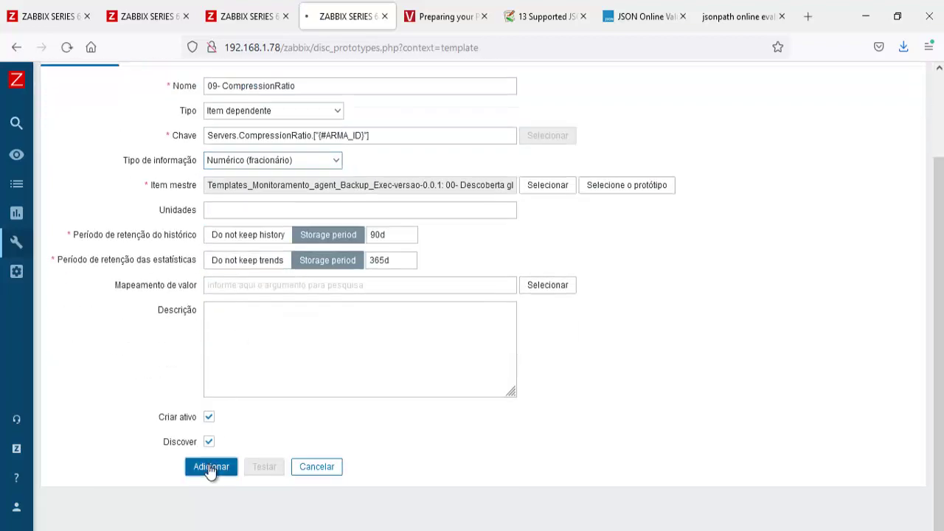
click(211, 466)
Look through the rest of the storage JSON in the JSONPath Online Evaluator for further fields worth monitoring, including Active
click(719, 19)
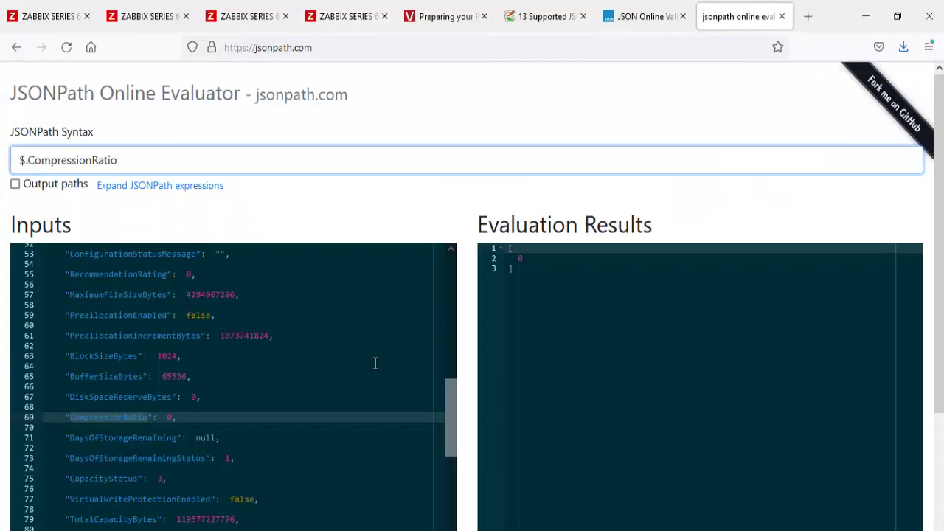
scroll(375, 363, down, 2)
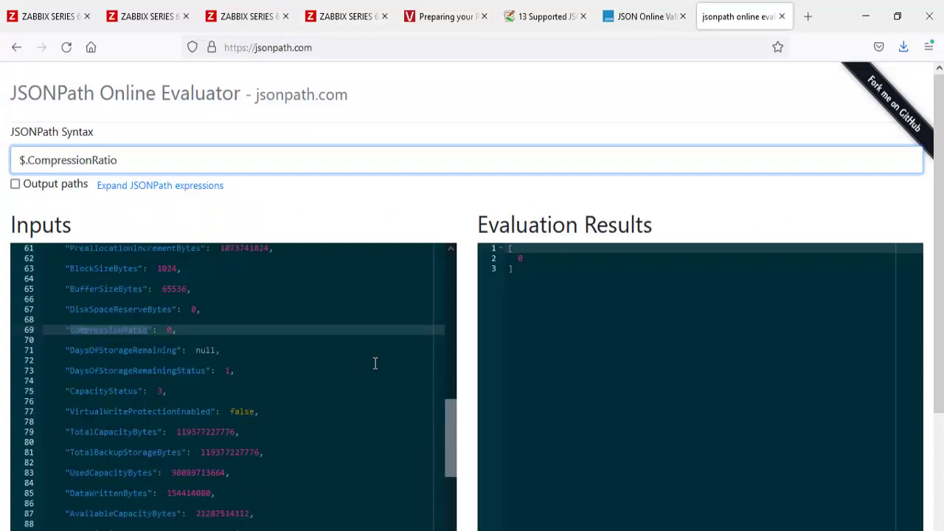
scroll(375, 363, down, 2)
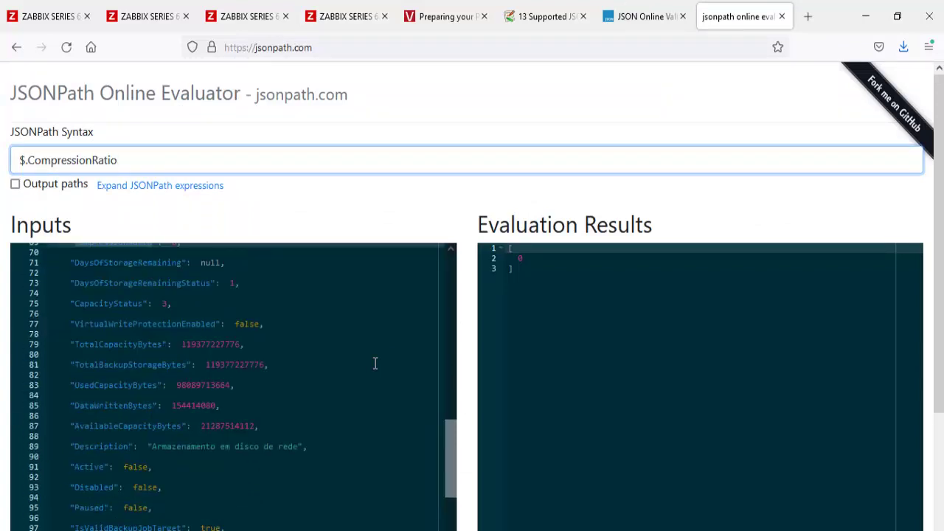
scroll(375, 363, down, 2)
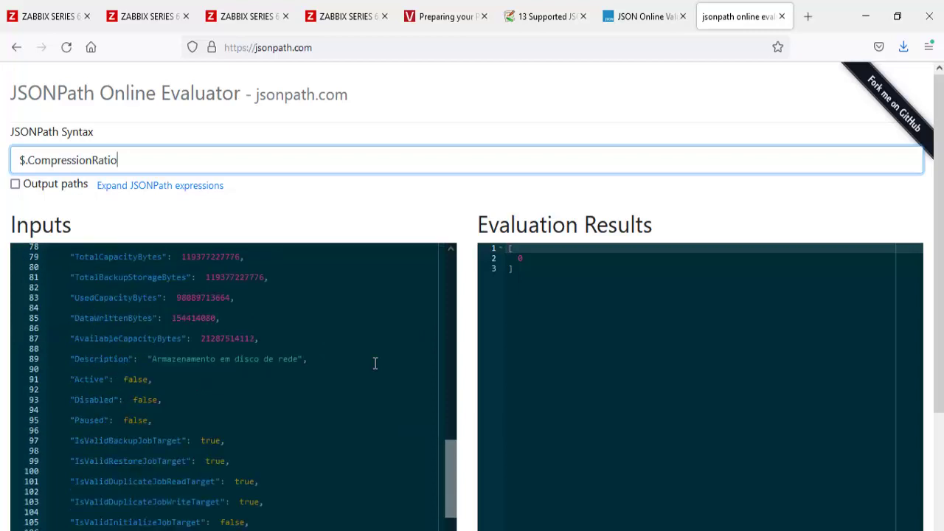
scroll(375, 363, down, 6)
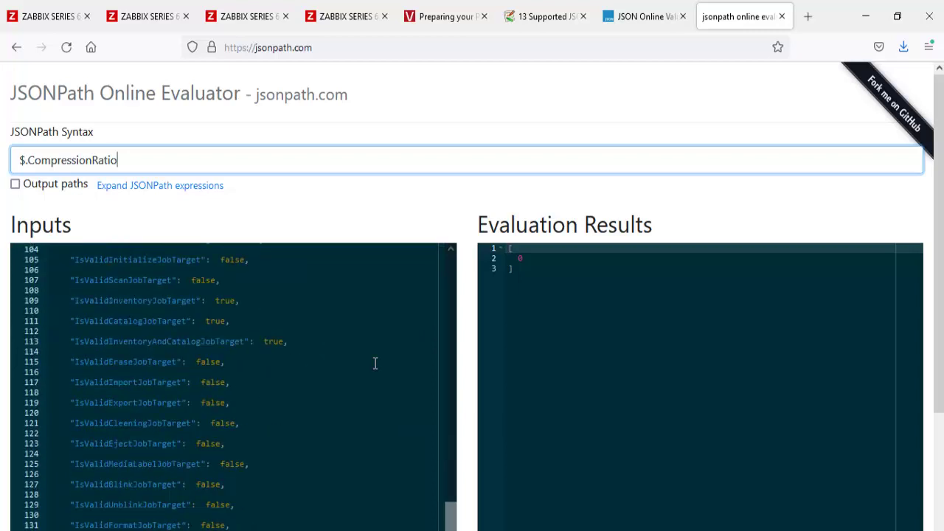
scroll(375, 363, up, 8)
scroll(374, 363, down, 2)
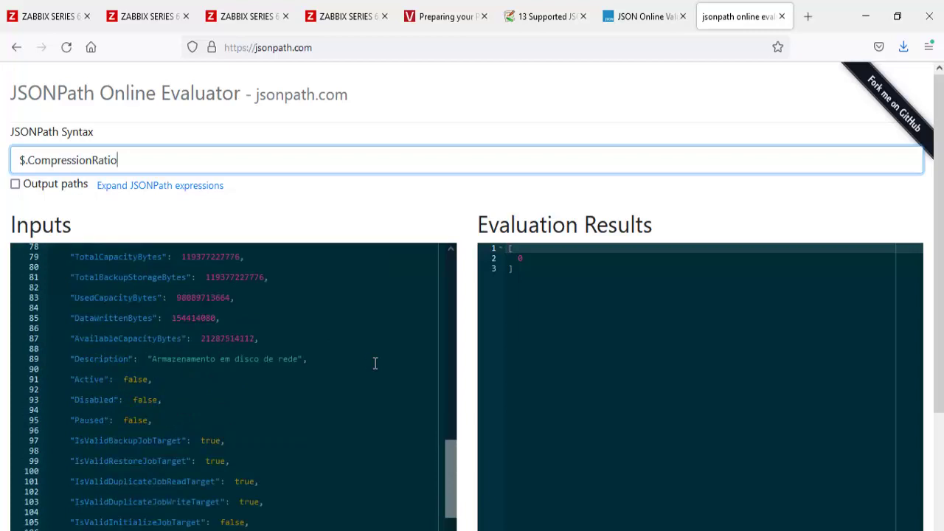
drag(106, 379, 76, 380)
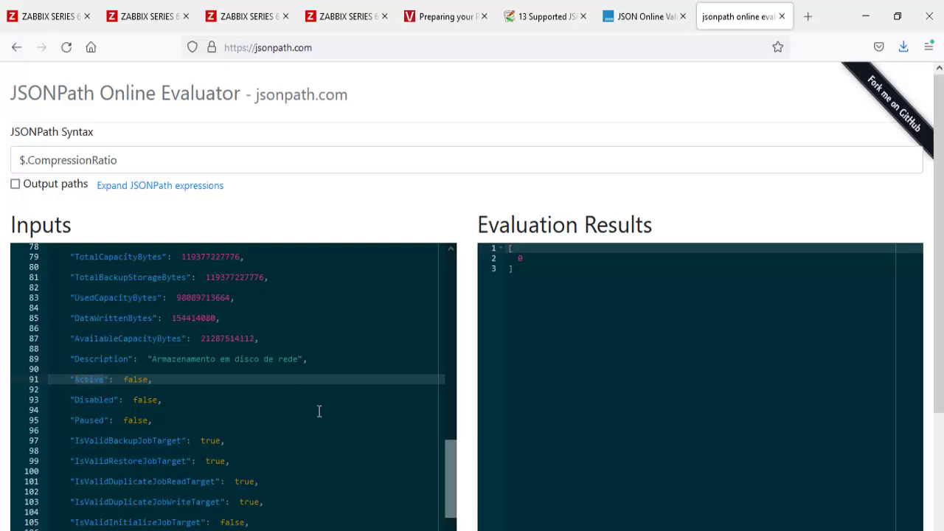
scroll(318, 411, down, 10)
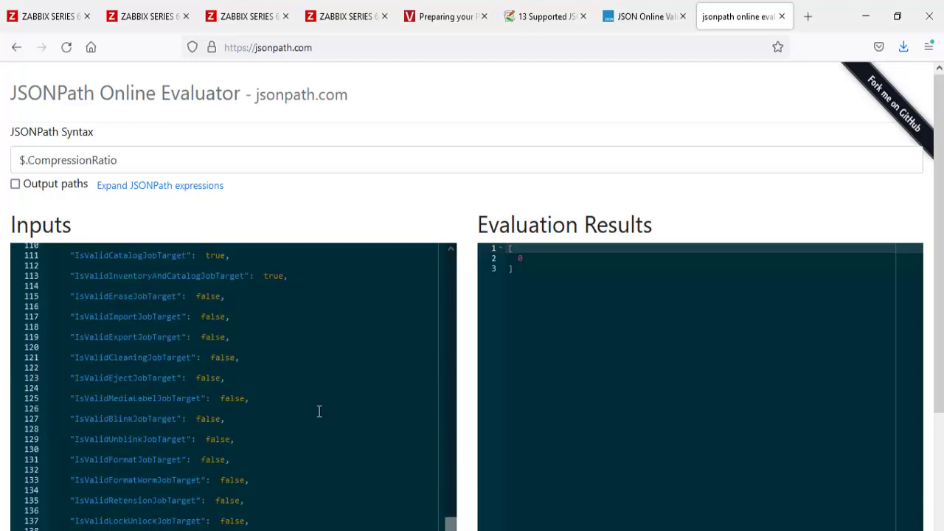
scroll(319, 410, up, 20)
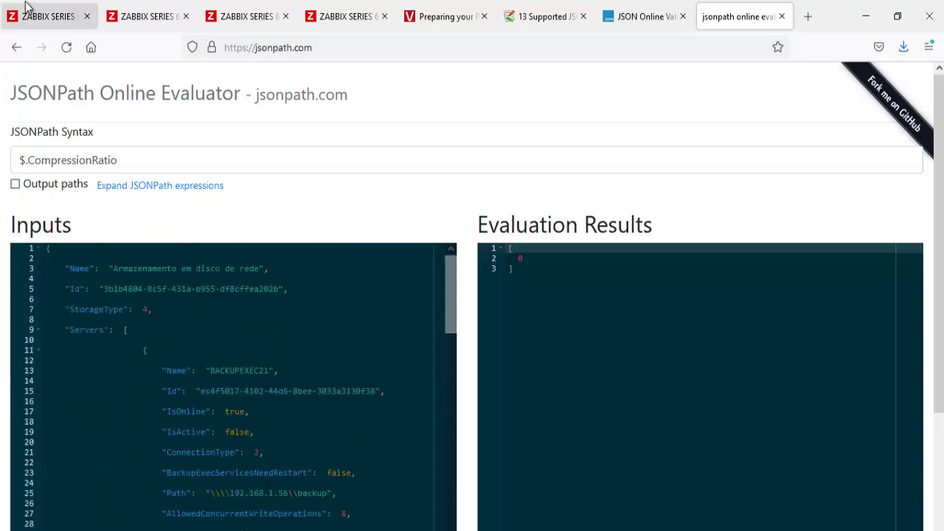
Reapply the filter on the Zabbix latest data page to refresh the storage items
click(44, 17)
click(460, 244)
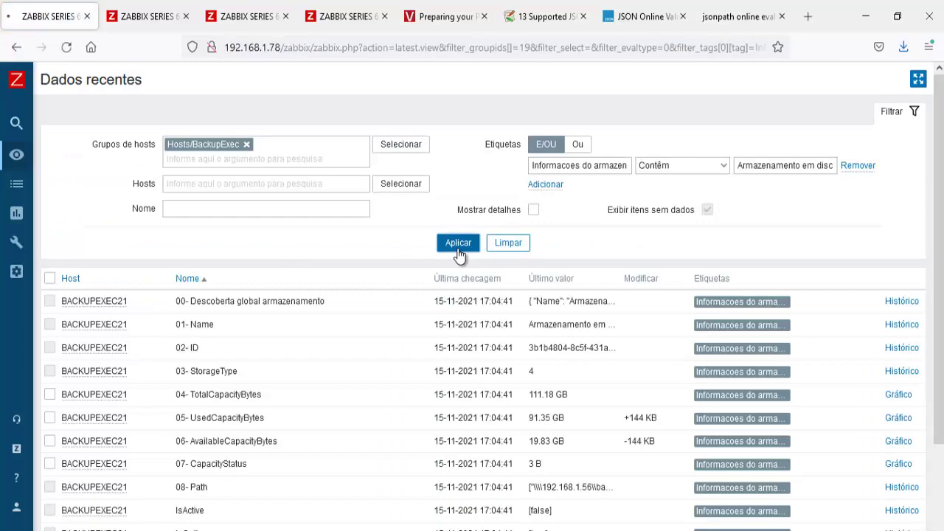
click(457, 248)
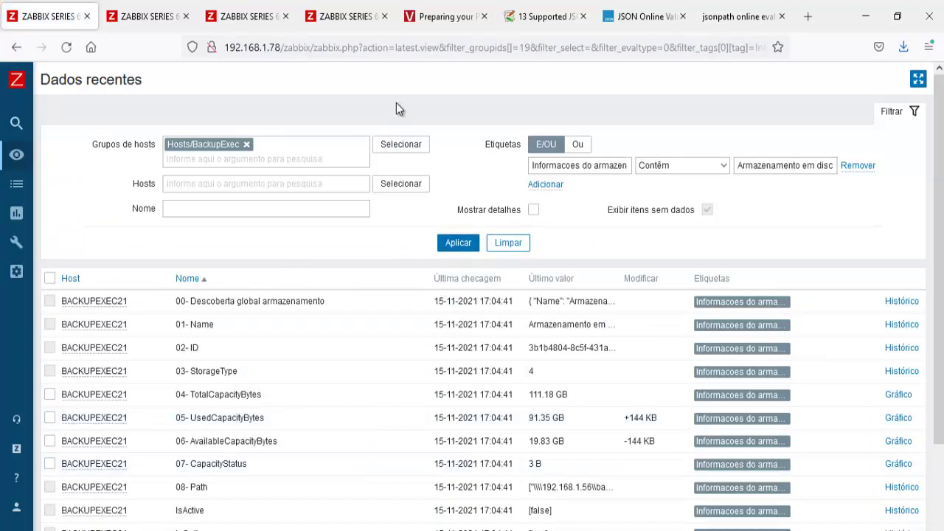
Clear the units of the 07- CapacityStatus item prototype and save the update
click(353, 16)
click(313, 414)
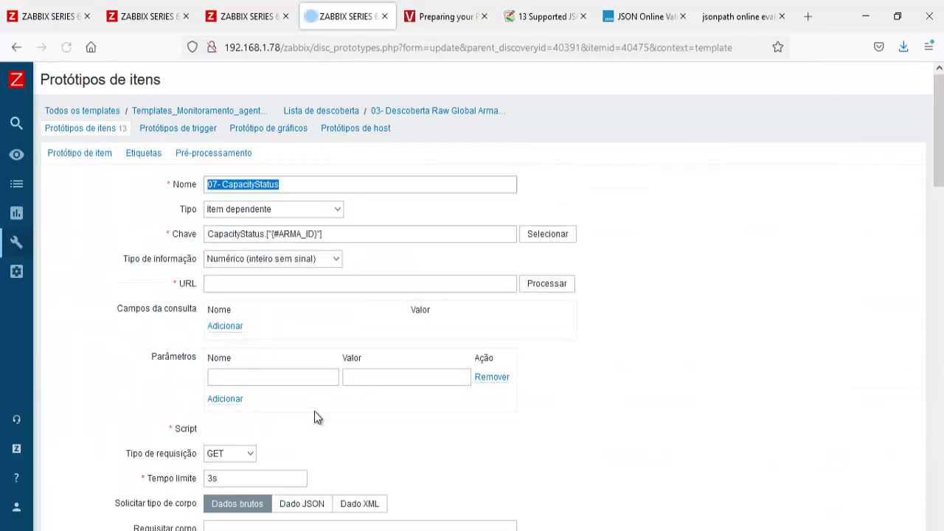
drag(268, 307, 111, 307)
key(BackSpace)
scroll(110, 312, down, 3)
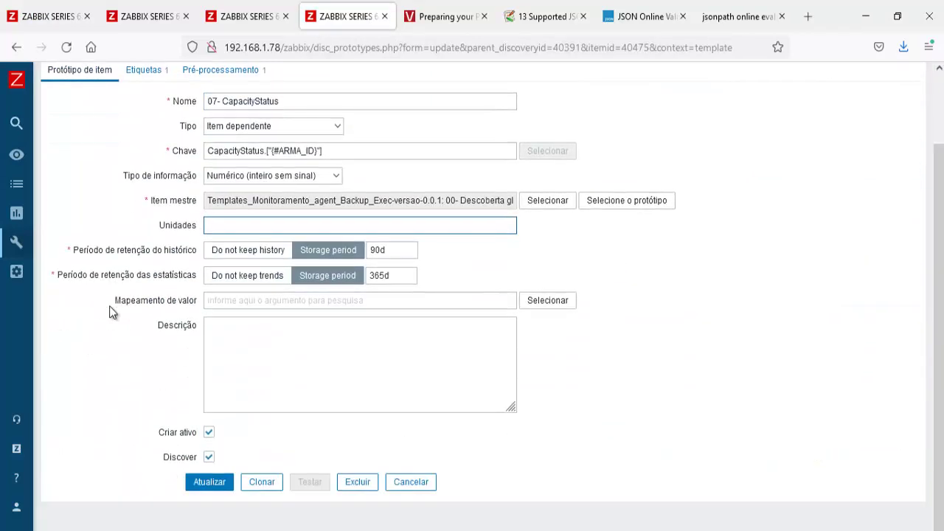
click(191, 467)
Refresh the latest data again and check the storage item list for the CapacityStatus and CompressionRatio items
key(ctrl+1)
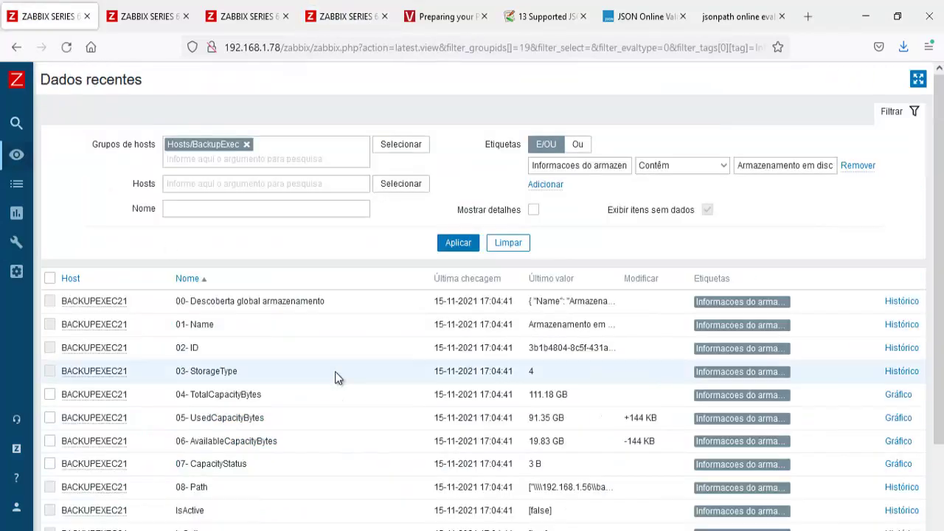
click(458, 242)
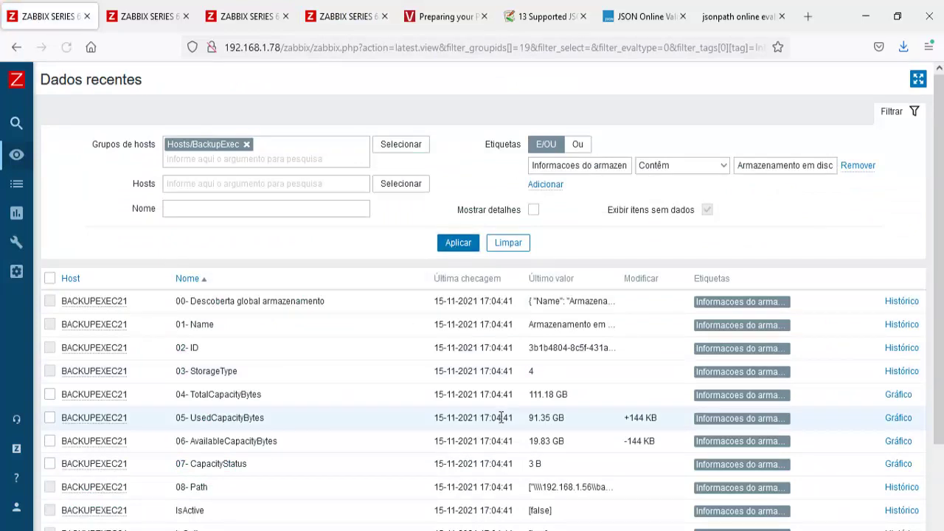
scroll(501, 415, down, 2)
scroll(501, 417, down, 1)
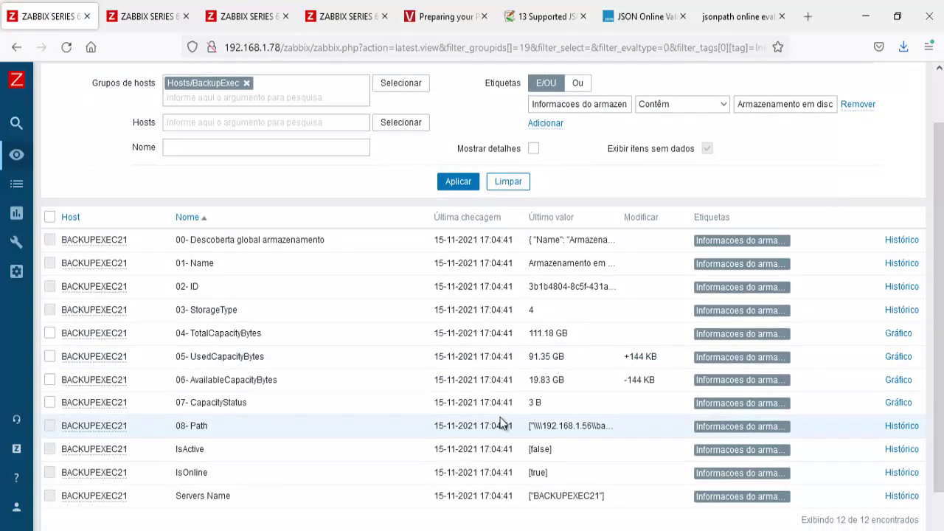
click(457, 181)
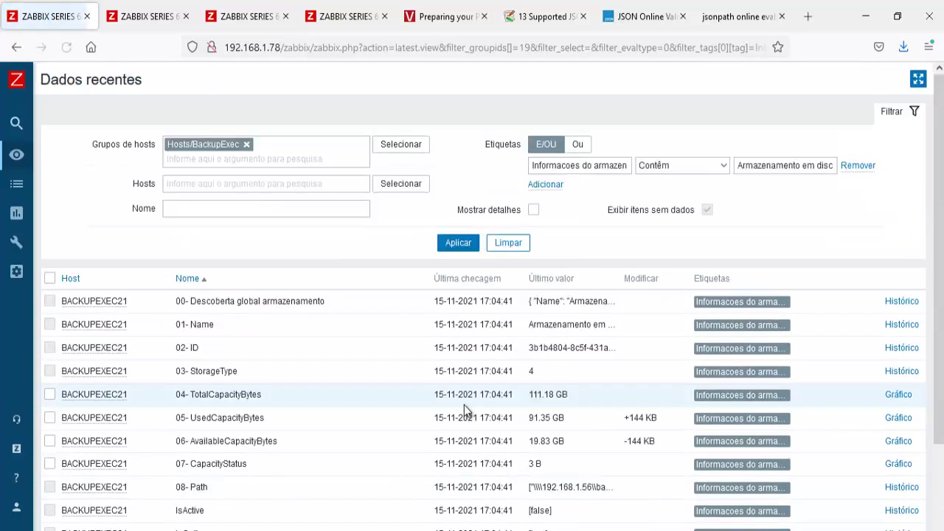
Refresh the latest data, clear the tag value from the Informacoes do armazenamento filter, and reapply it to list items from every storage
scroll(464, 404, down, 2)
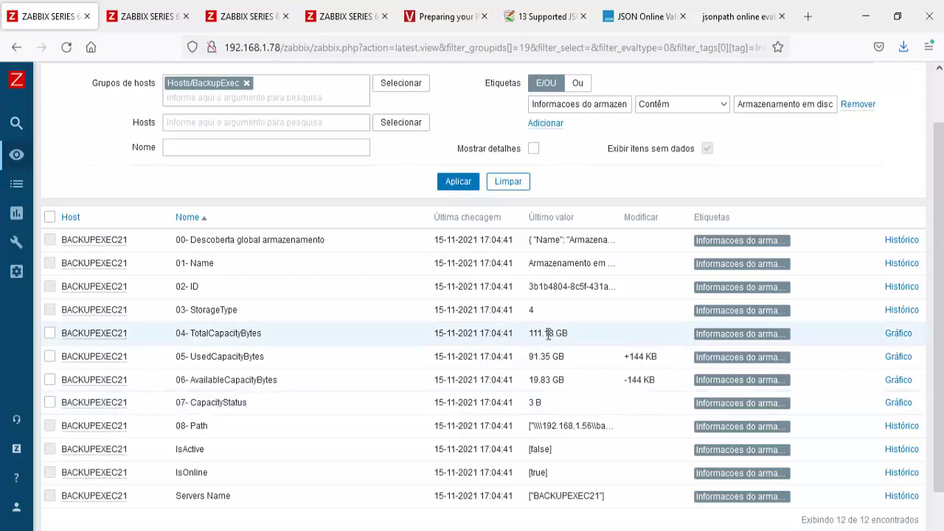
click(458, 182)
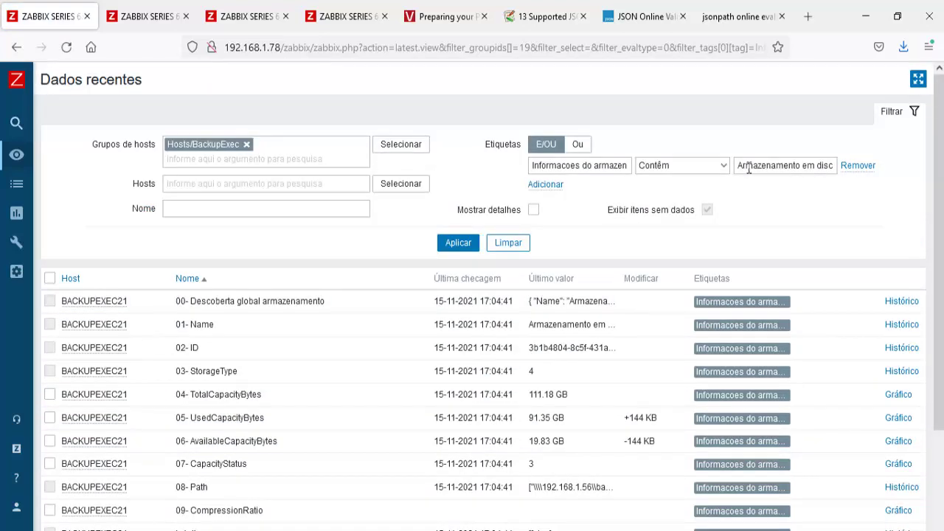
drag(739, 167, 837, 185)
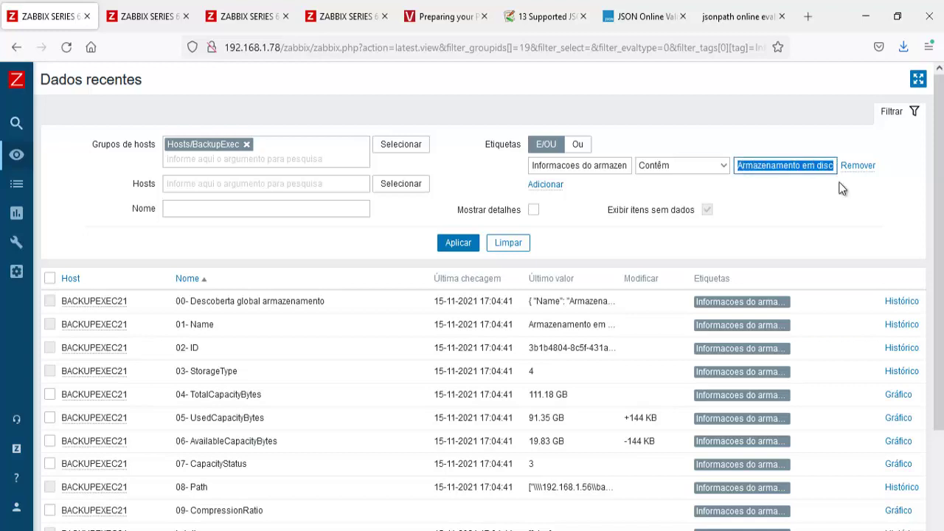
key(BackSpace)
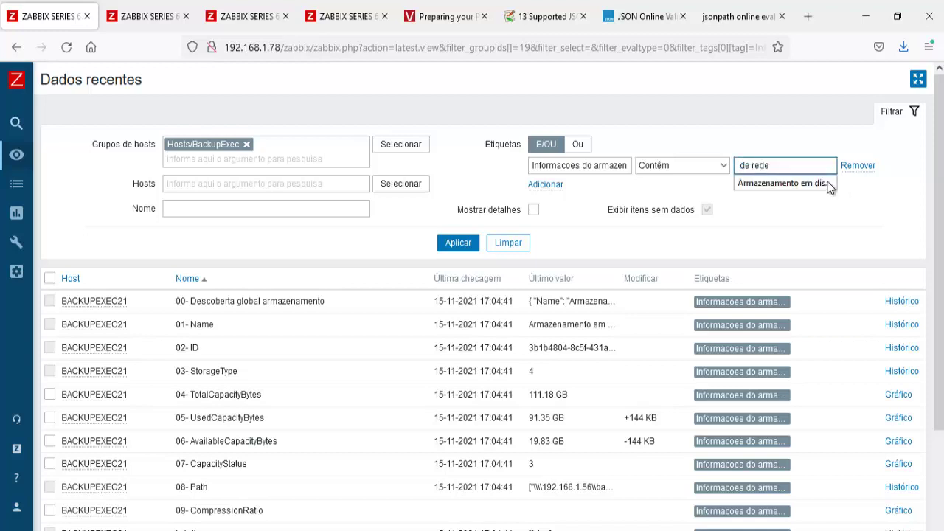
key(BackSpace)
key(BackSpace)
key(BackSpace)
key(BackSpace)
key(BackSpace)
key(BackSpace)
key(BackSpace)
click(457, 243)
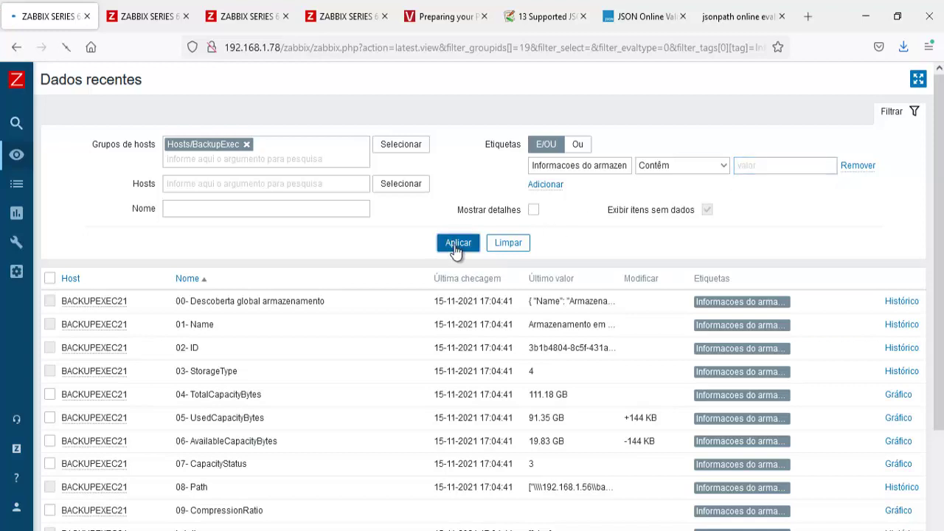
scroll(448, 357, down, 1)
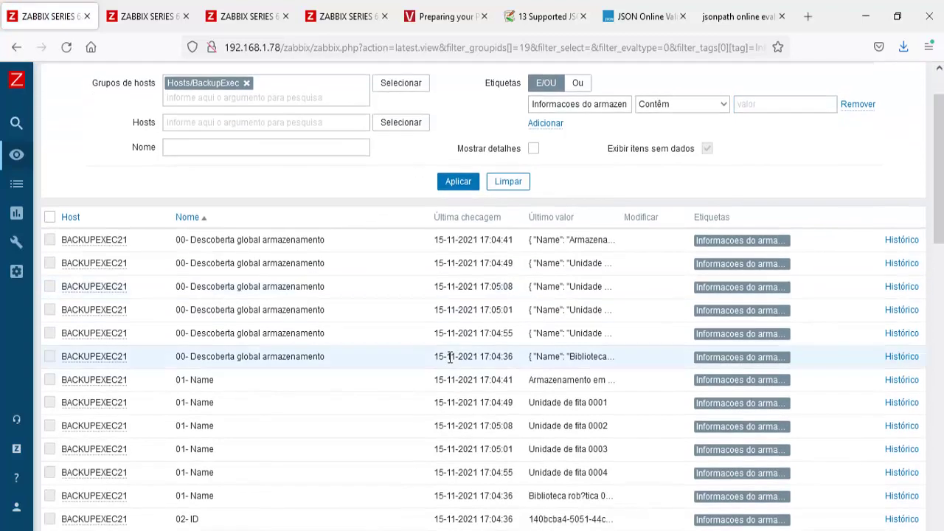
Filter the latest data by the tag value Armazenamento em disco de rede and look over the network disk storage items
click(795, 110)
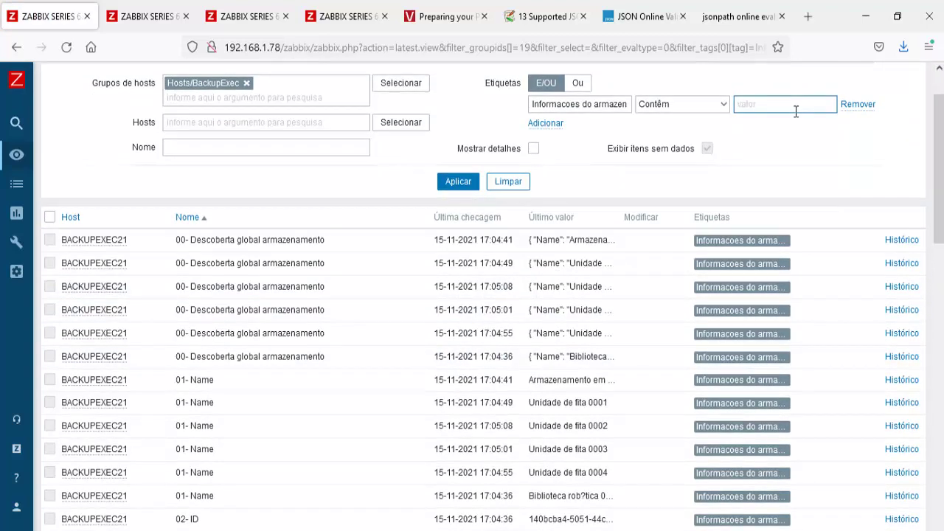
click(795, 111)
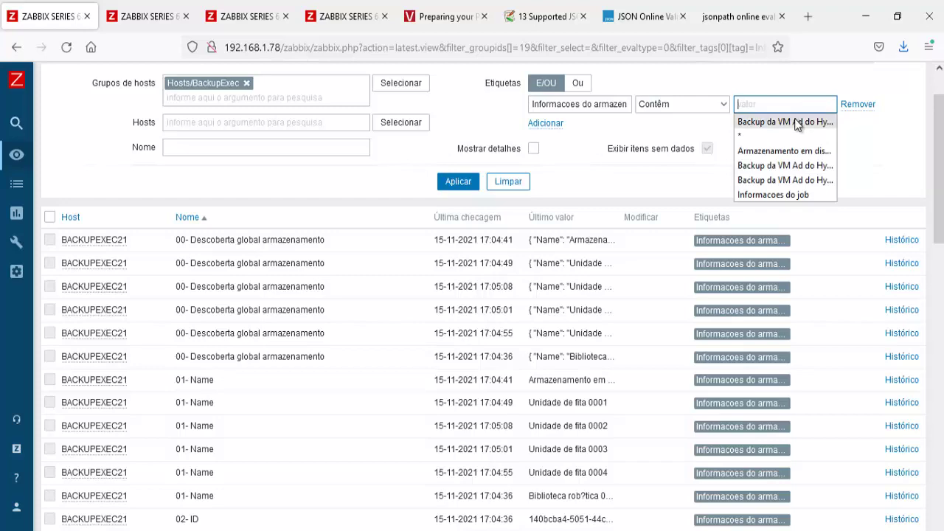
click(789, 151)
click(457, 186)
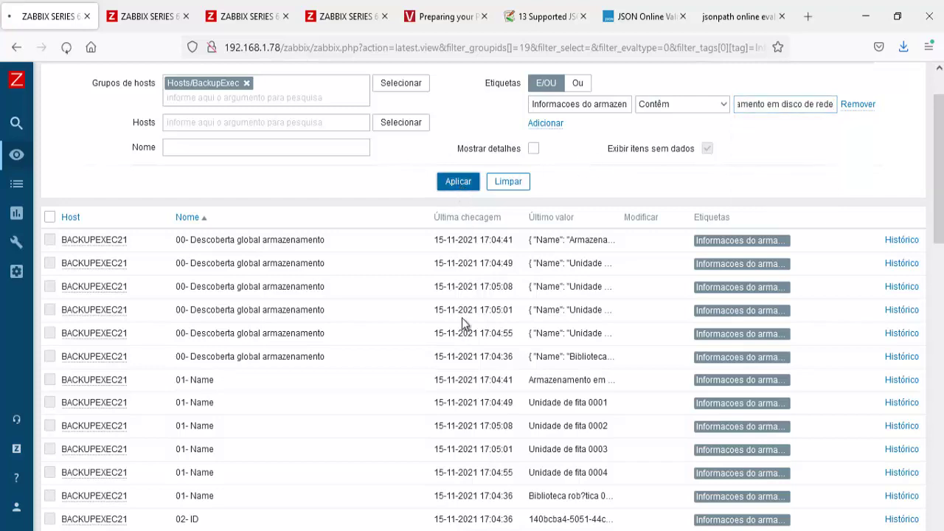
scroll(443, 340, down, 3)
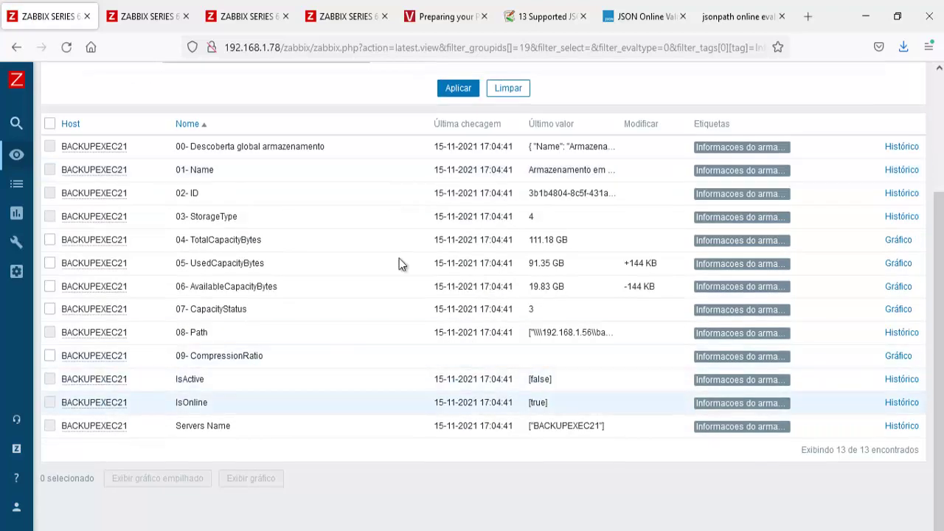
Delete the IsActive, IsOnline and Servers Name item prototypes and refresh the latest data
click(342, 17)
scroll(246, 302, down, 3)
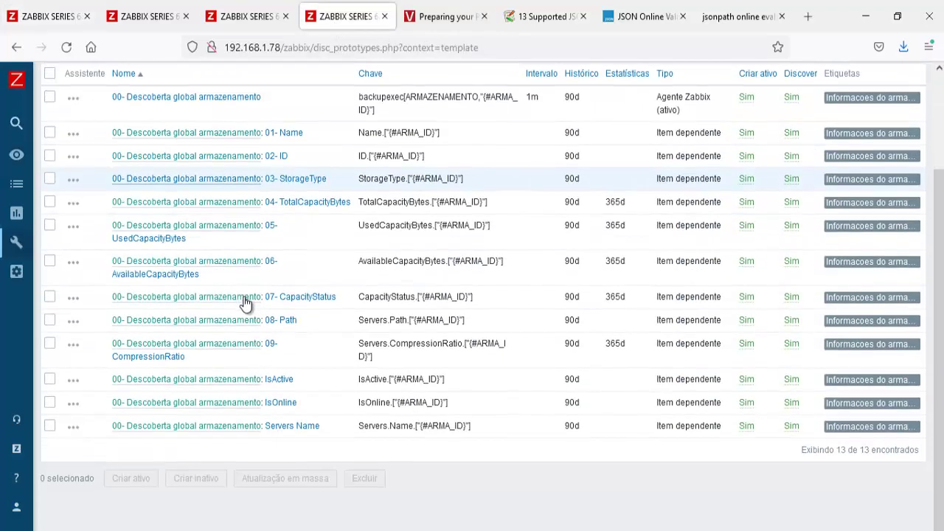
click(50, 378)
click(50, 402)
click(49, 425)
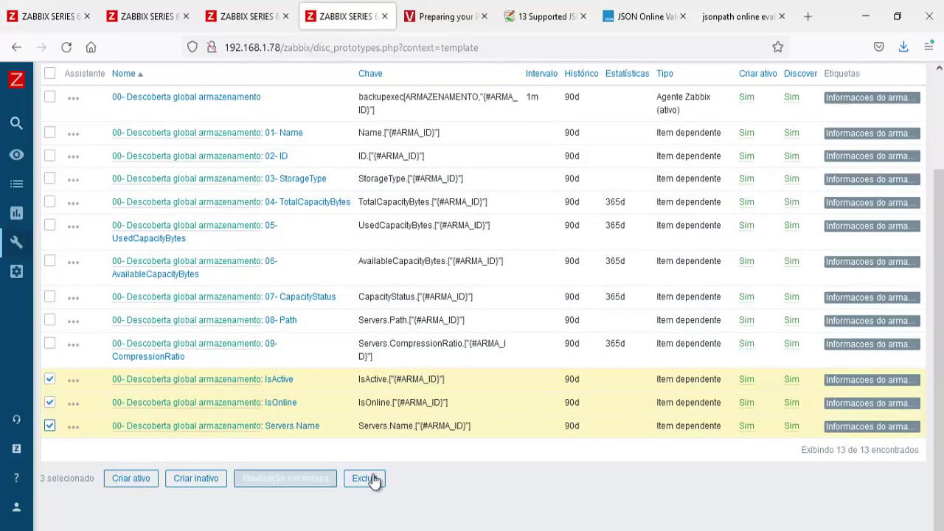
click(363, 479)
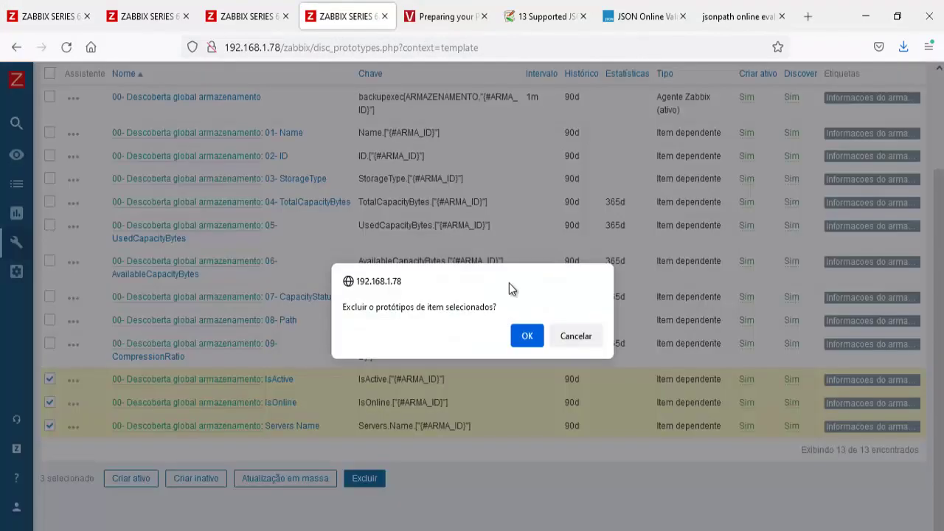
click(526, 335)
key(ctrl+1)
click(458, 88)
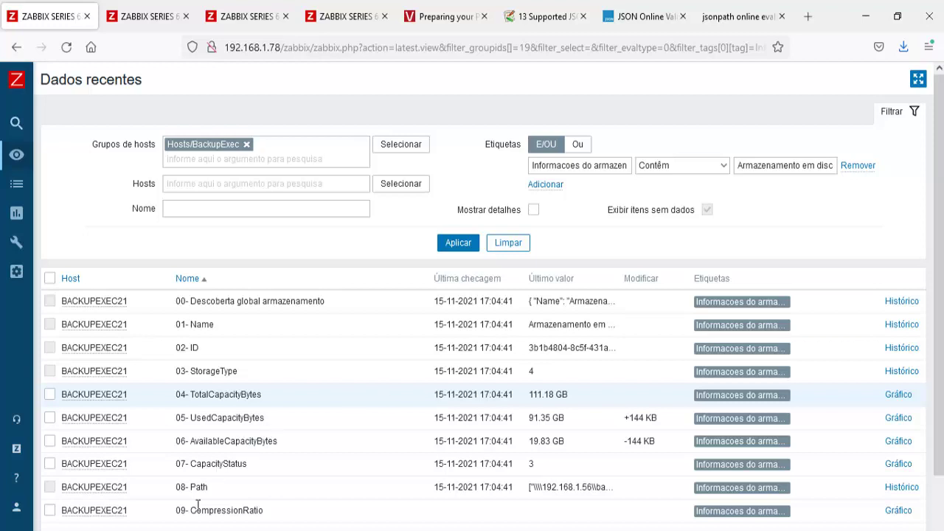
Rename the 08- Path item prototype as 09- Path and save the update
click(318, 16)
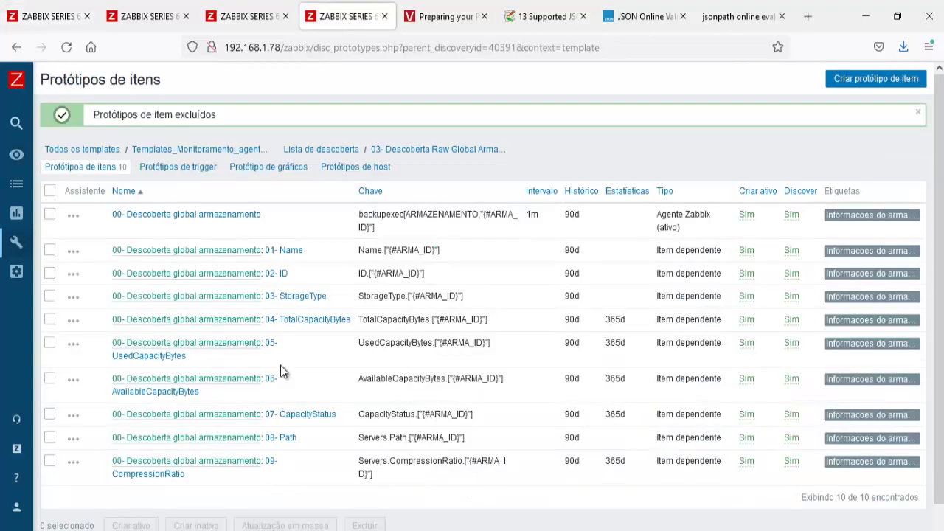
click(282, 438)
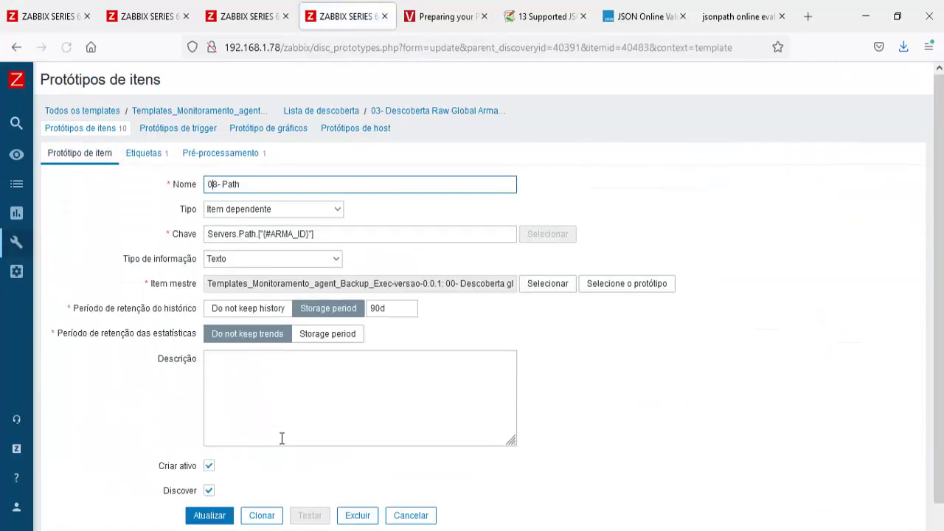
key(BackSpace)
text(9)
click(212, 517)
Rename the 09- CompressionRatio item prototype as 08- CompressionRatio and save the update
click(275, 442)
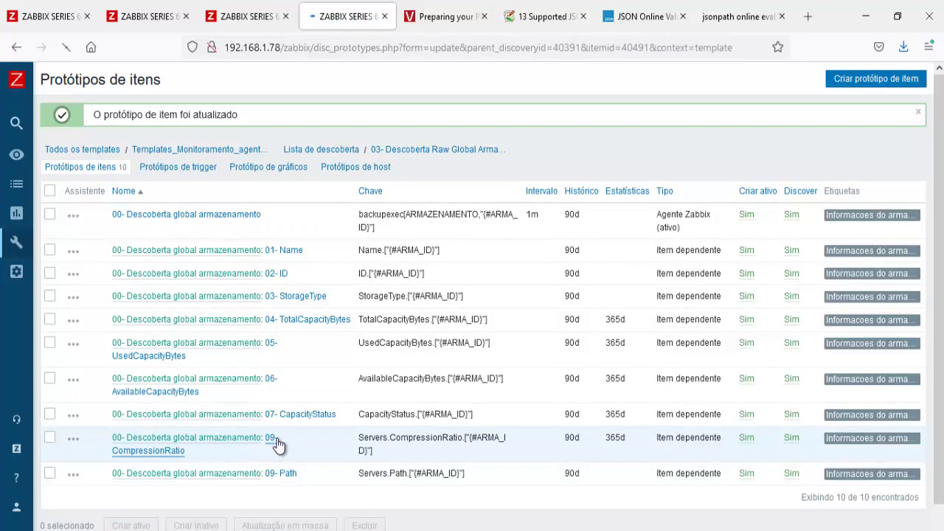
key(BackSpace)
text(8- CompressionRatio)
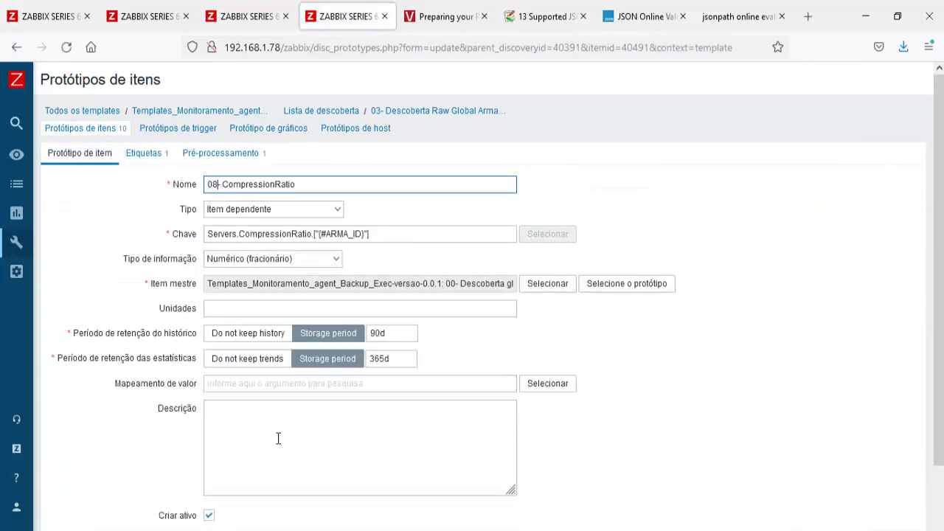
scroll(278, 438, down, 2)
click(226, 478)
Reapply the latest data filter until the renumbered CompressionRatio and Path items appear, checking the StorageType value meanwhile
click(13, 10)
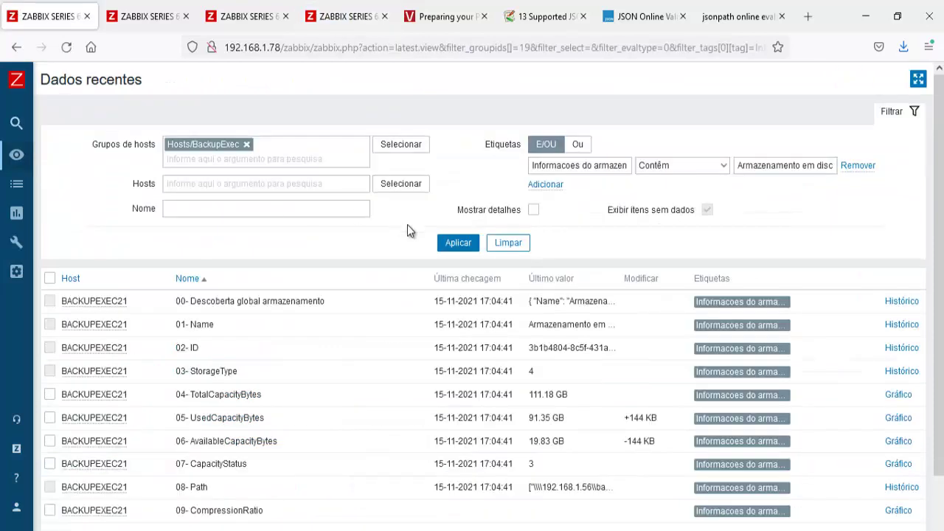
click(443, 244)
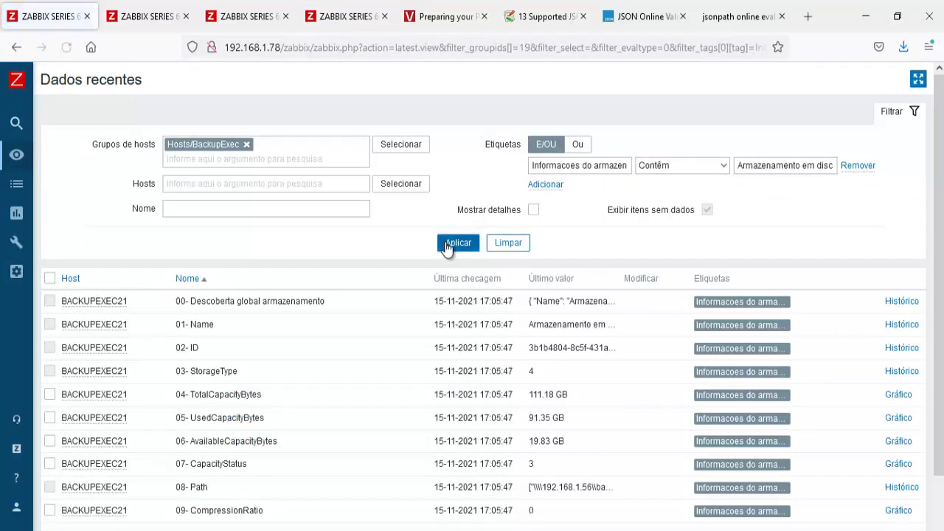
click(446, 248)
click(446, 248)
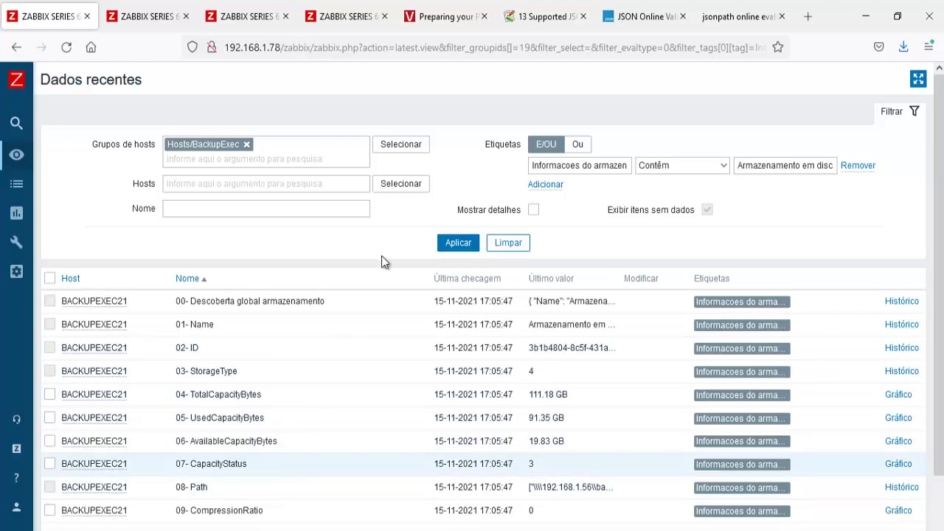
click(454, 245)
double_click(530, 371)
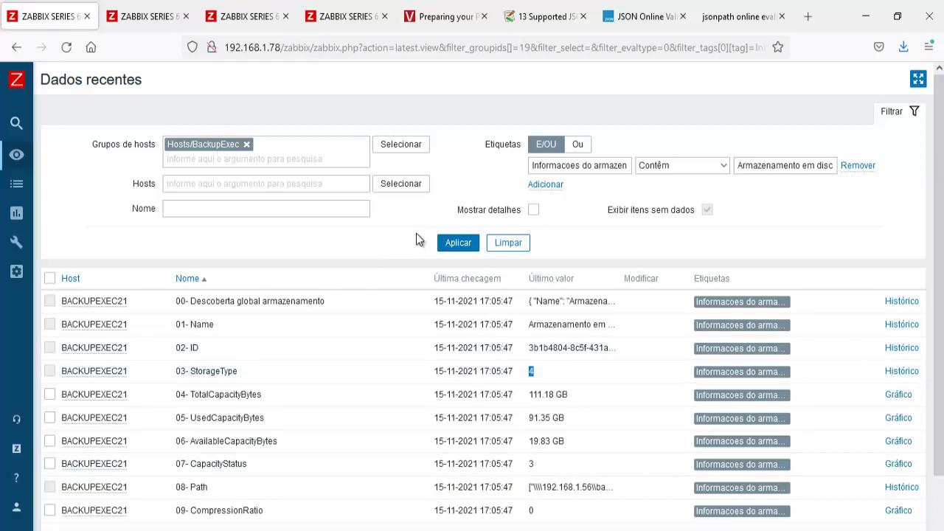
click(457, 243)
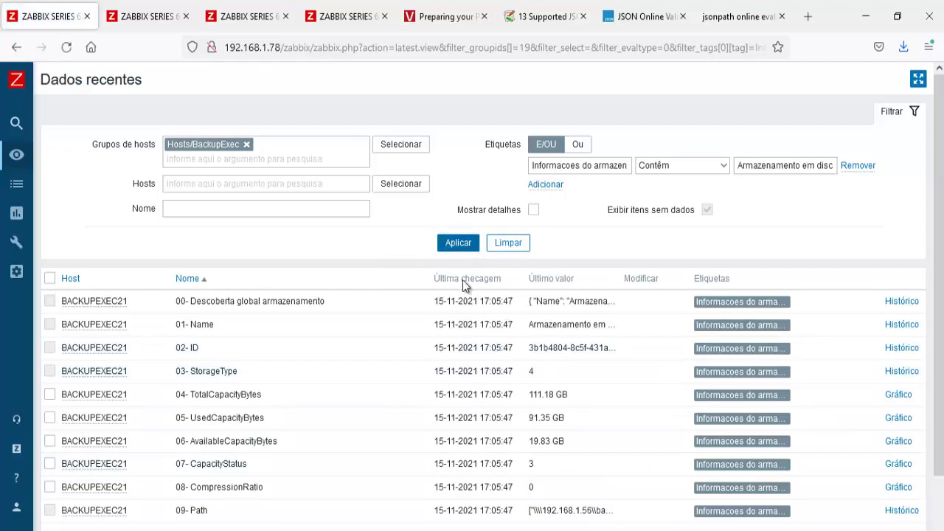
Remove the Armazenamento em disco de rede tag value from the latest data filter and apply it
click(741, 166)
key(ctrl+a)
key(BackSpace)
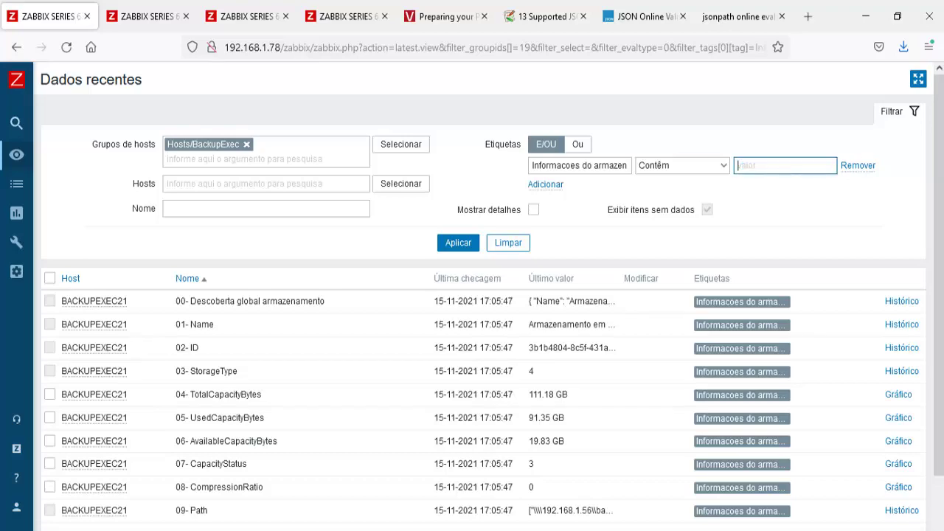
click(462, 244)
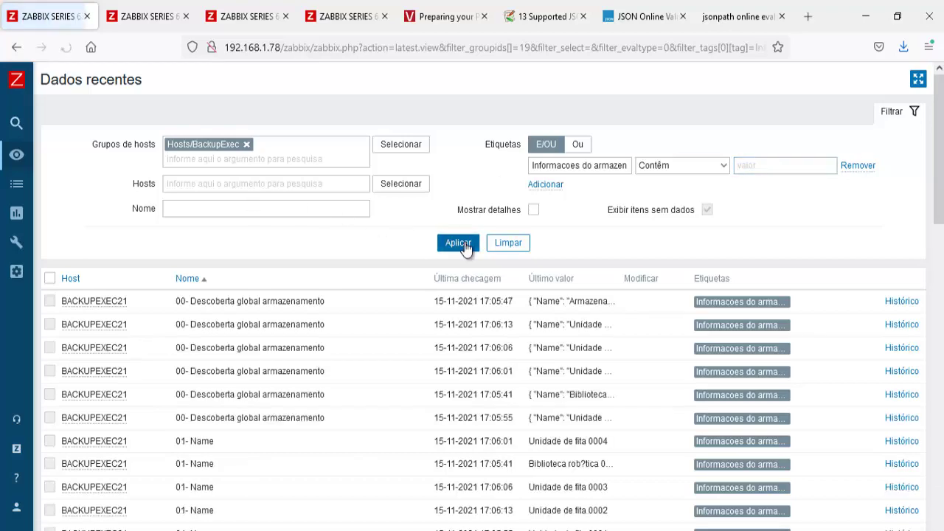
Look through both pages of latest data to compare which items hold values for the tape drives, robotic library and disk storage
scroll(454, 372, down, 12)
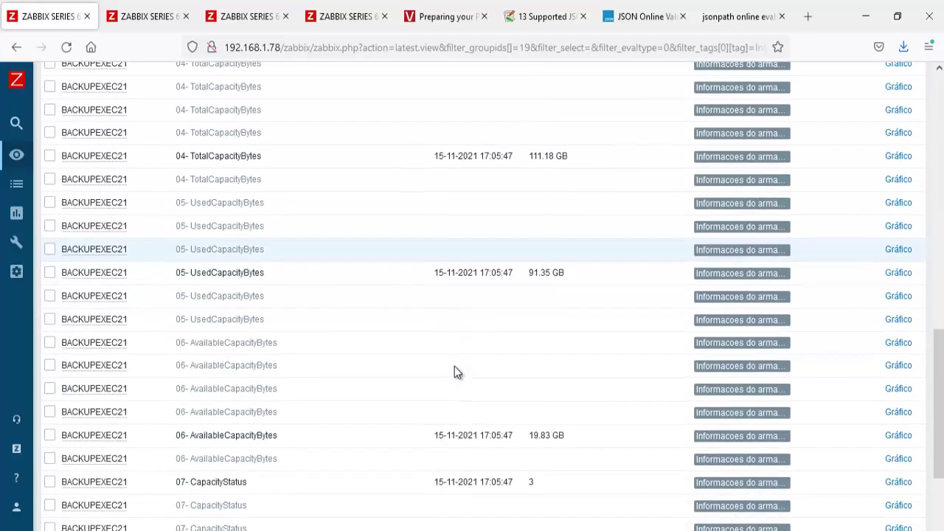
scroll(454, 365, up, 12)
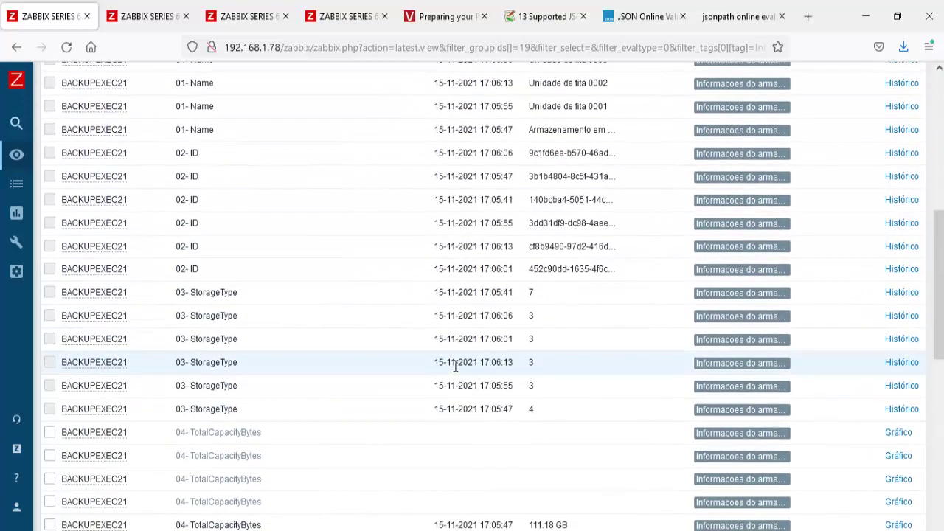
scroll(454, 366, up, 2)
click(453, 245)
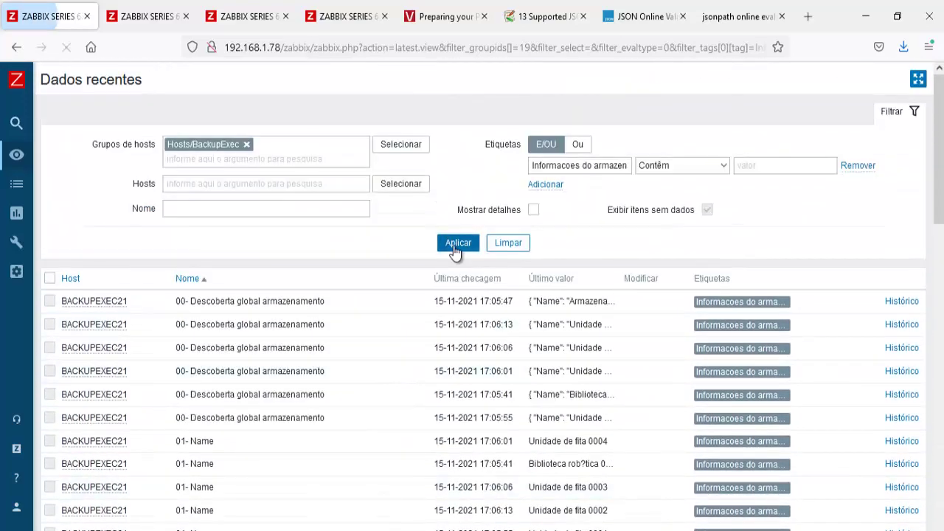
scroll(436, 306, down, 3)
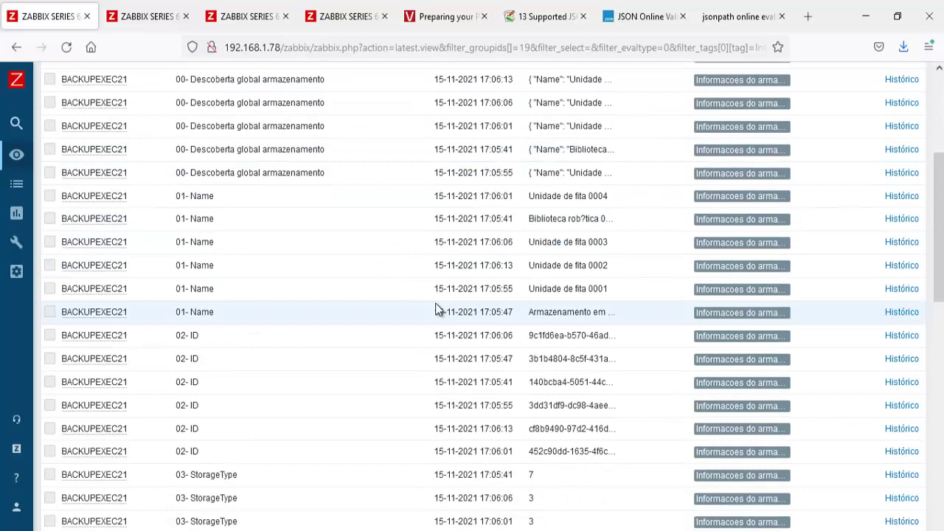
scroll(436, 310, down, 3)
scroll(435, 309, down, 2)
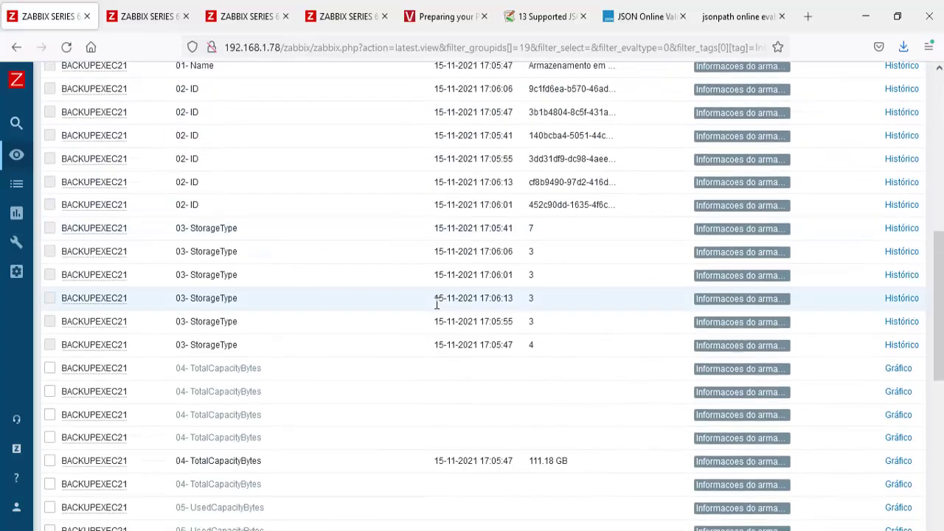
scroll(436, 308, down, 6)
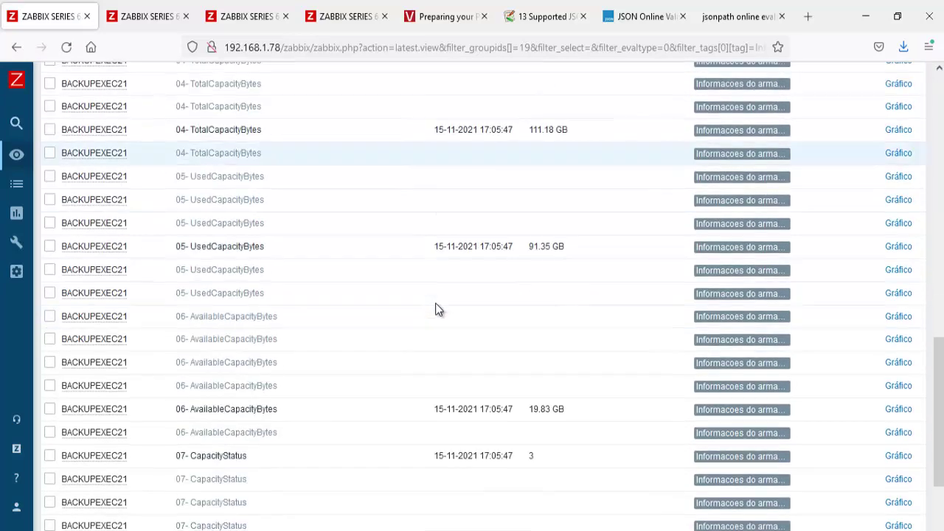
scroll(436, 308, down, 2)
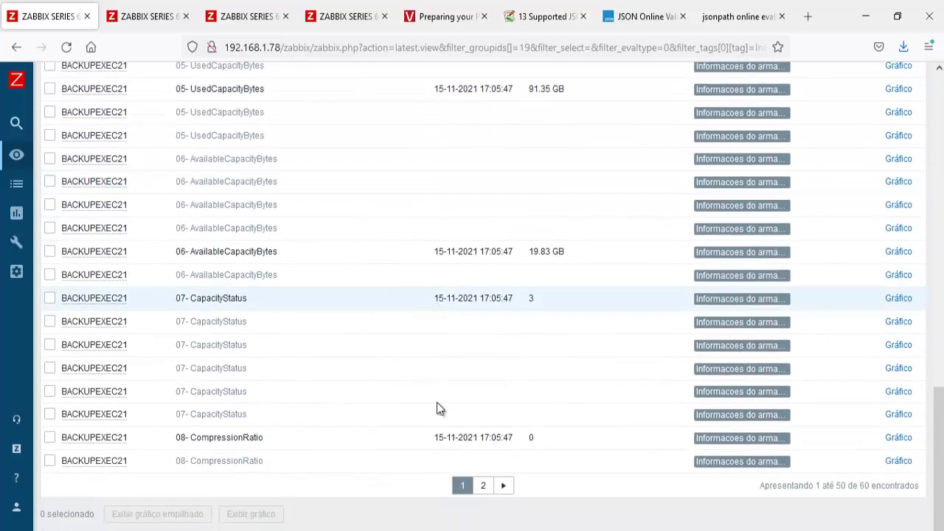
click(483, 488)
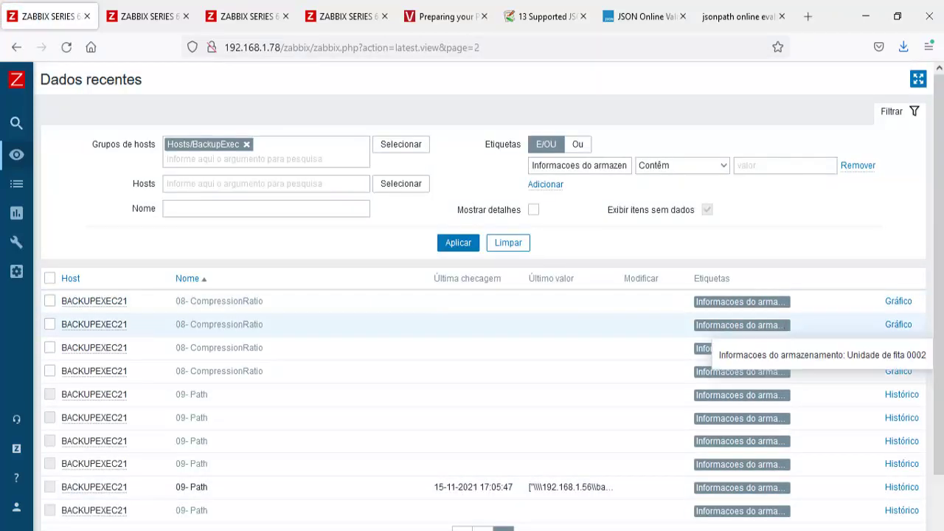
Show the full tag of the second listed 08- CompressionRatio item and copy its value Unidade de fita 0002
click(775, 321)
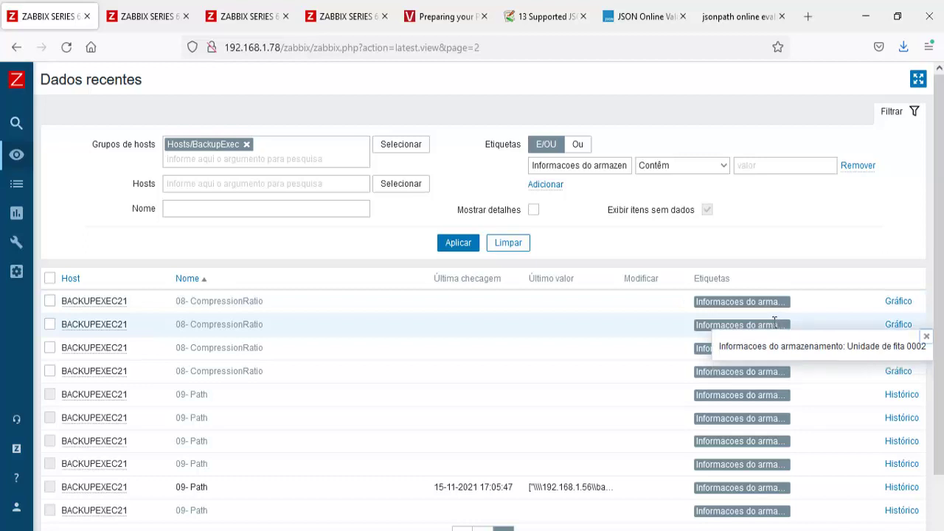
drag(851, 351, 923, 349)
key(ctrl+c)
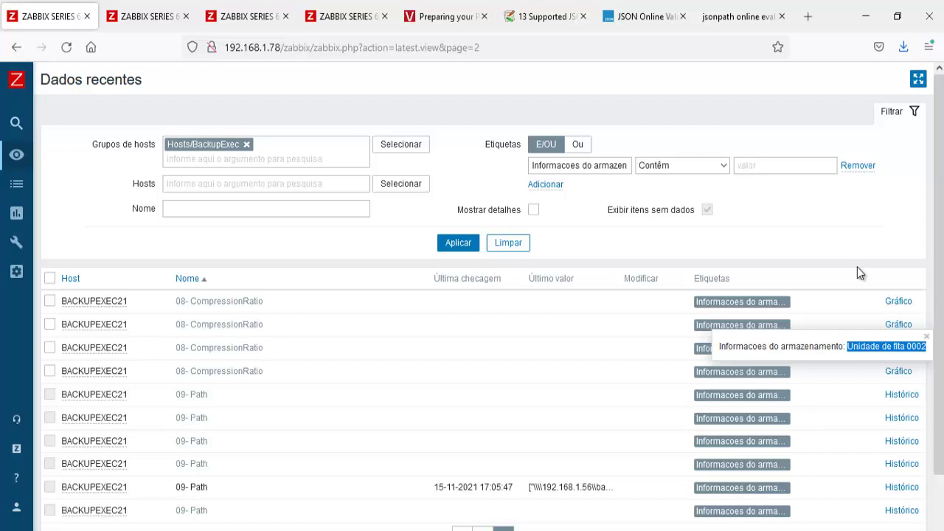
Filter the latest data by the storage information tag value Unidade de fita 0002
click(784, 166)
key(ctrl+v)
click(456, 245)
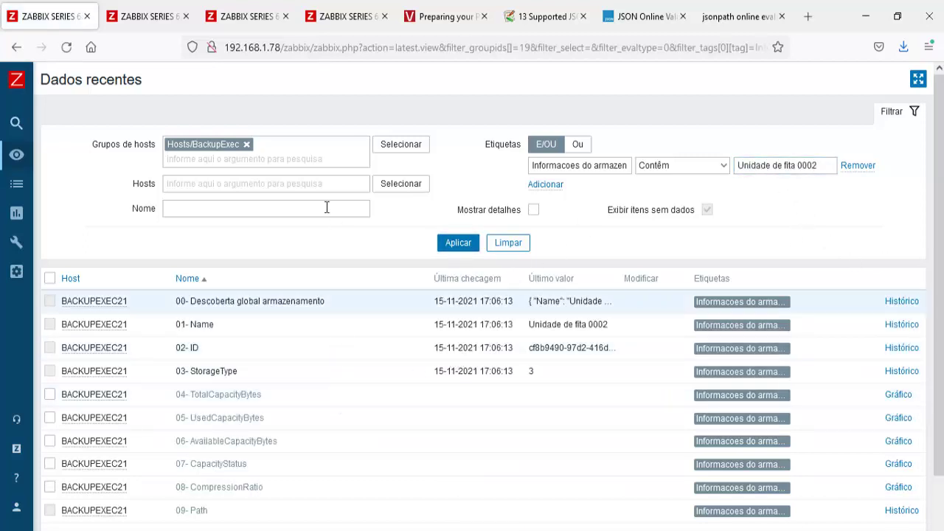
List the items of host BACKUPEXEC21 and narrow them to the tag Informacoes do armazenamento: Unidade de fita 0002
click(151, 23)
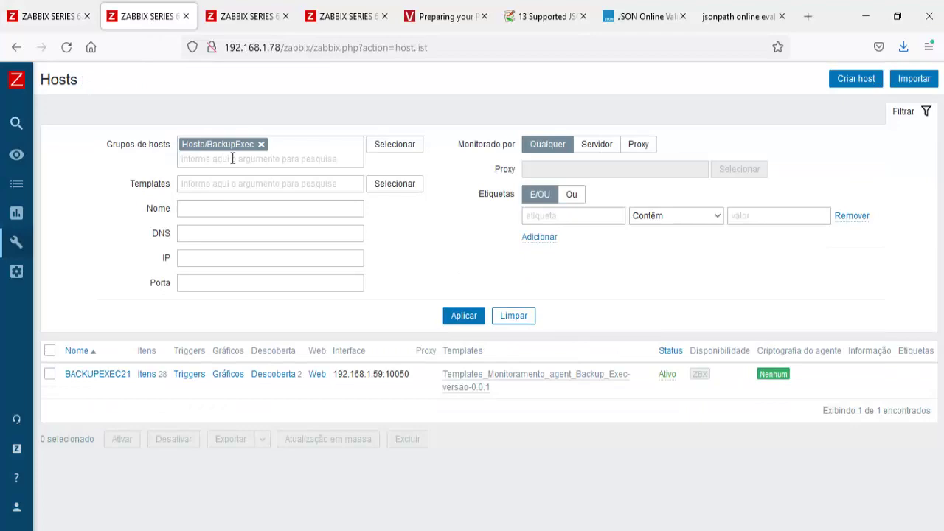
click(151, 375)
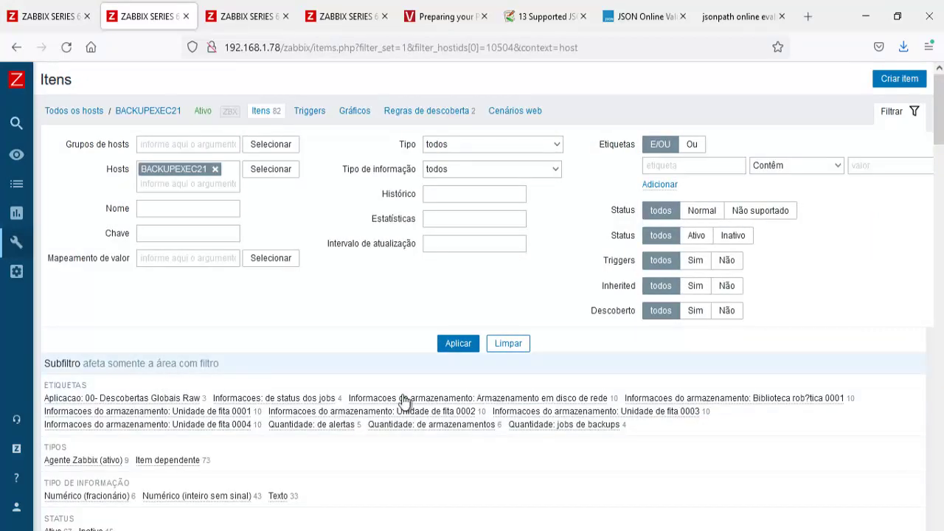
click(426, 413)
scroll(426, 417, down, 4)
scroll(426, 411, down, 4)
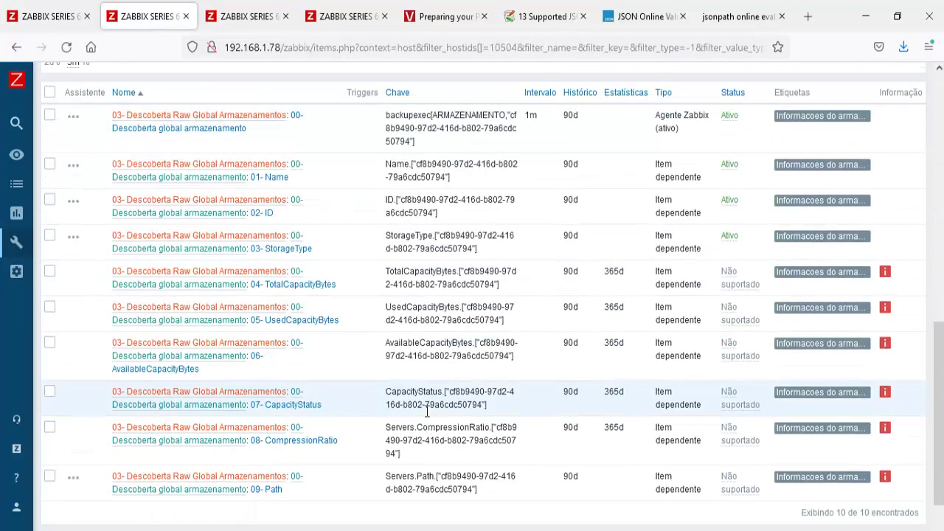
Read the error details of each unsupported item for this tape drive, from 04- TotalCapacityBytes through 09- Path
click(886, 275)
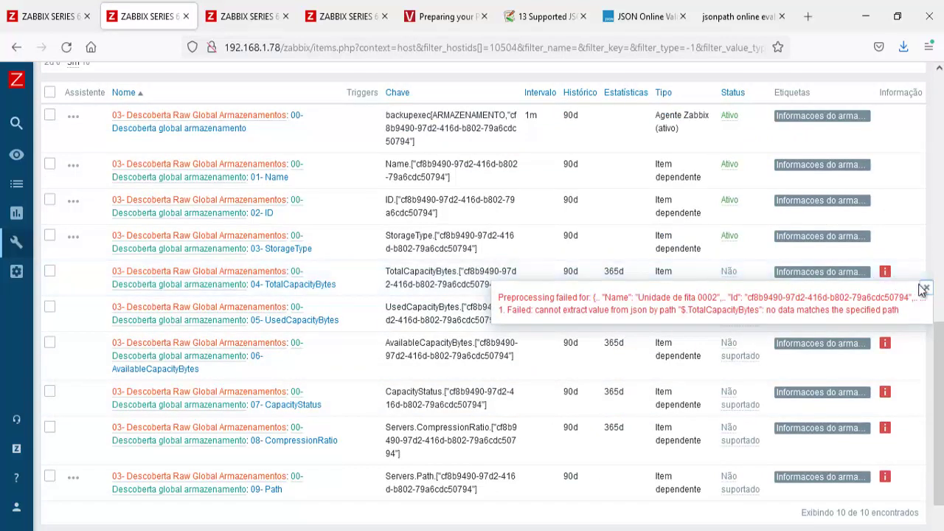
click(924, 288)
click(888, 313)
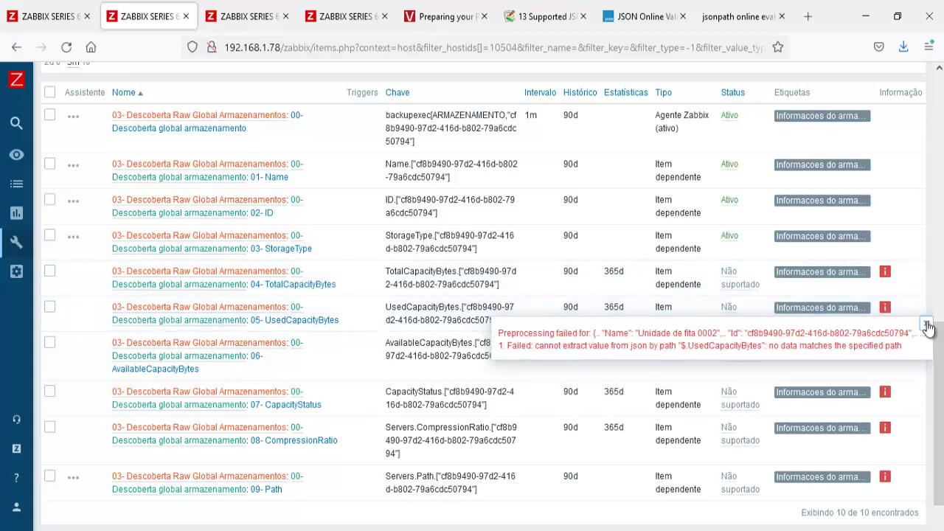
click(886, 345)
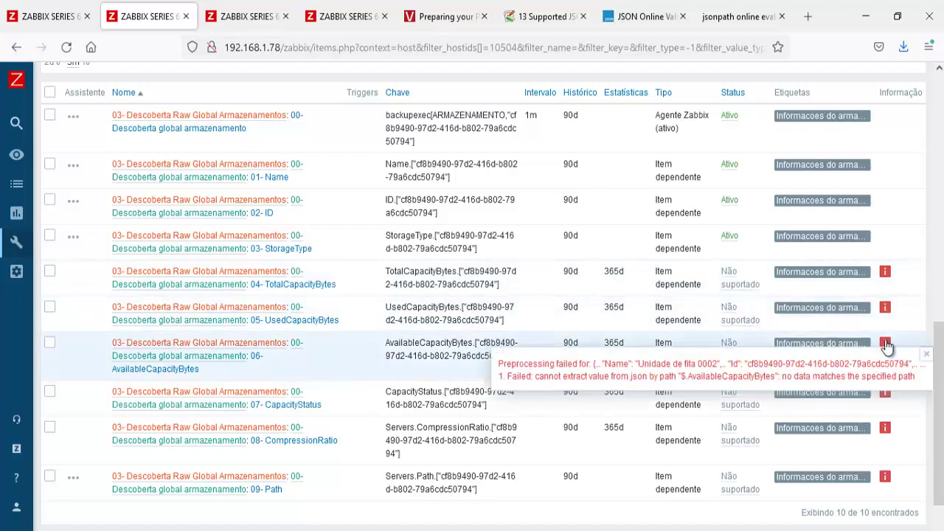
click(925, 354)
click(891, 391)
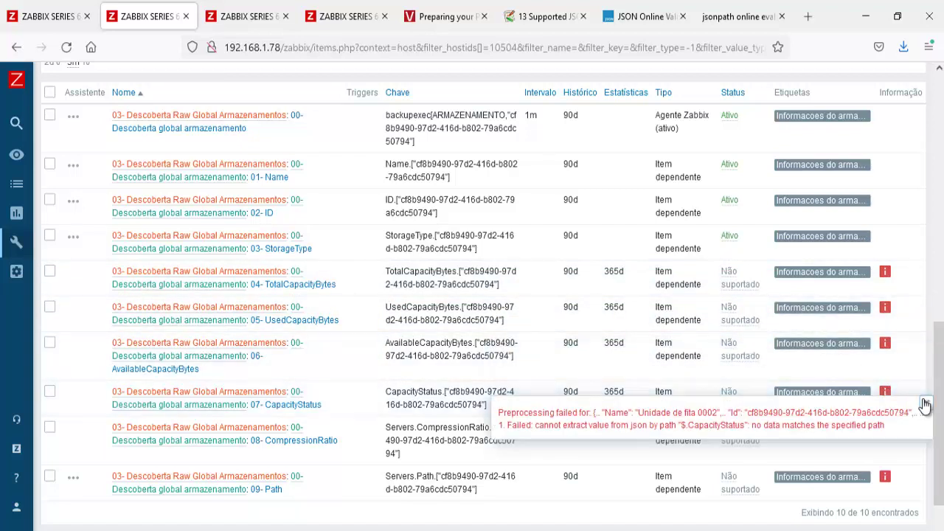
click(926, 404)
click(884, 428)
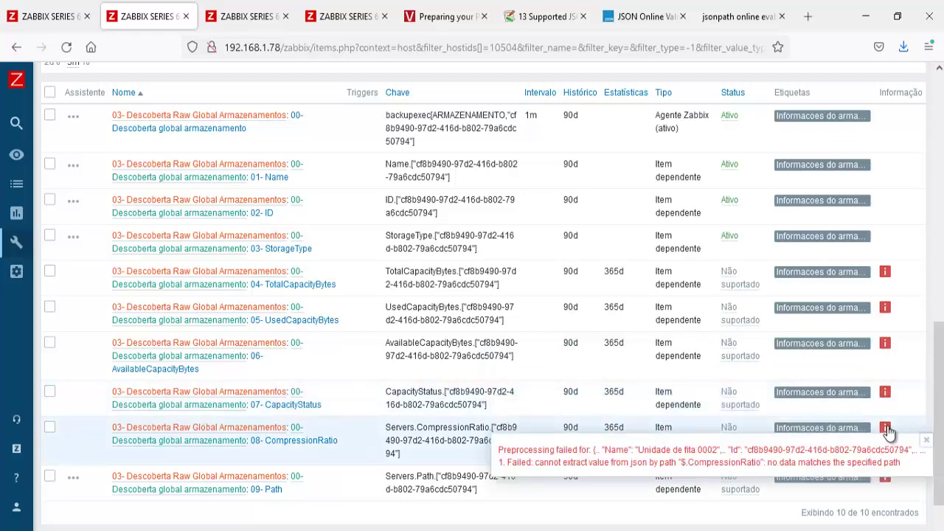
click(926, 440)
click(885, 476)
click(926, 490)
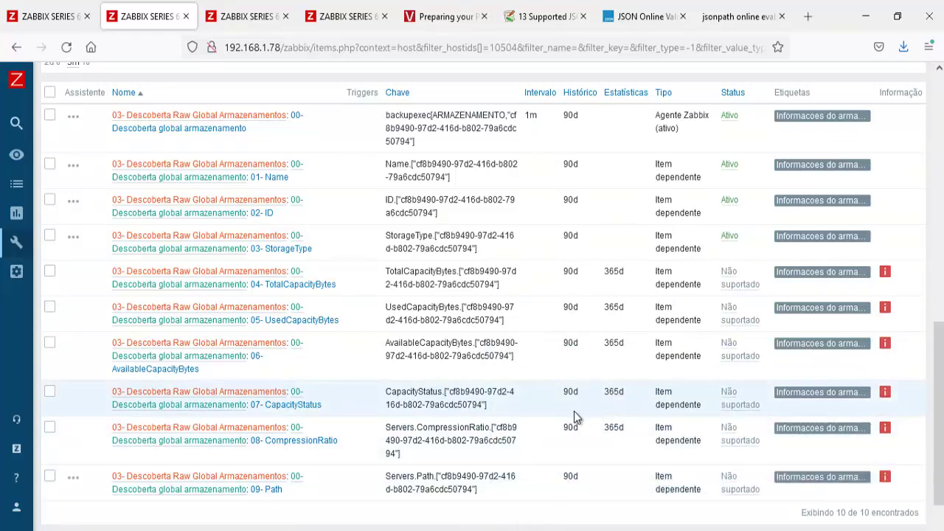
scroll(464, 339, up, 3)
scroll(508, 406, down, 3)
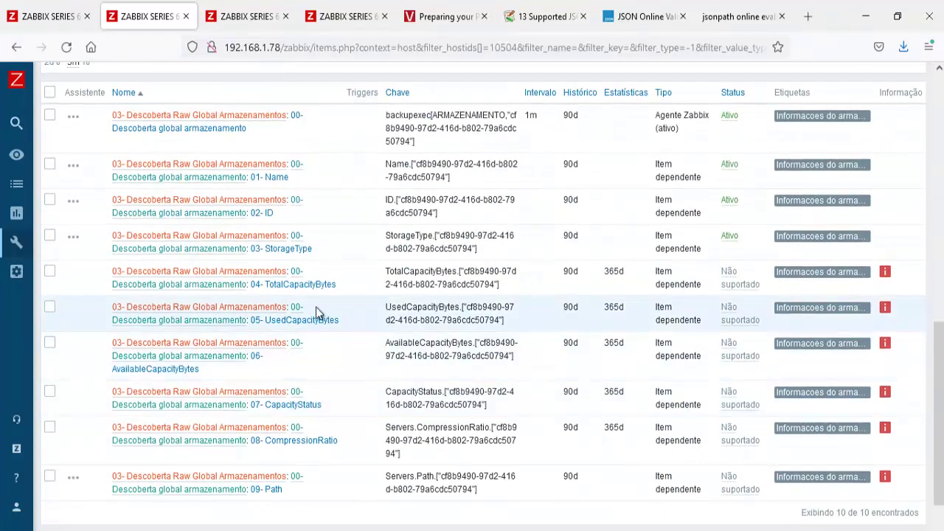
Open the tape drive's 04- TotalCapacityBytes item and copy the storage ID from its key
click(311, 290)
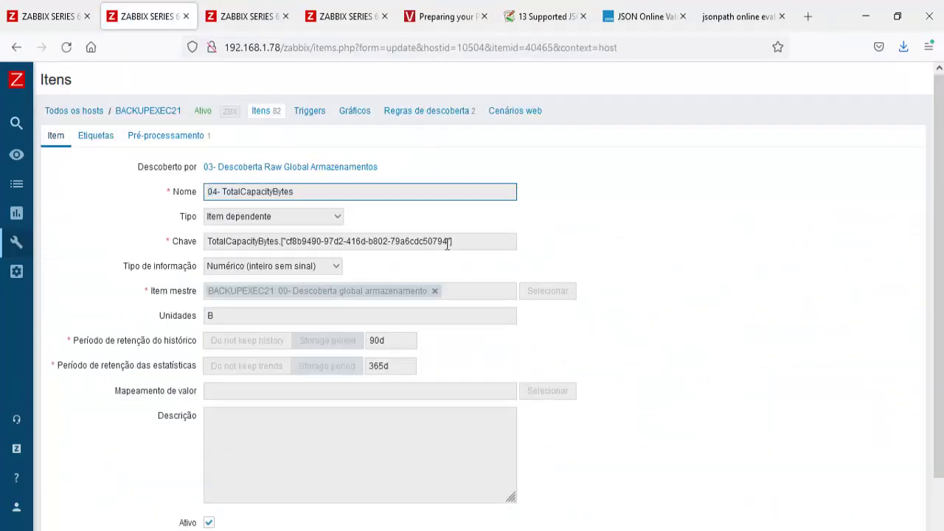
drag(448, 241, 280, 241)
key(ctrl+c)
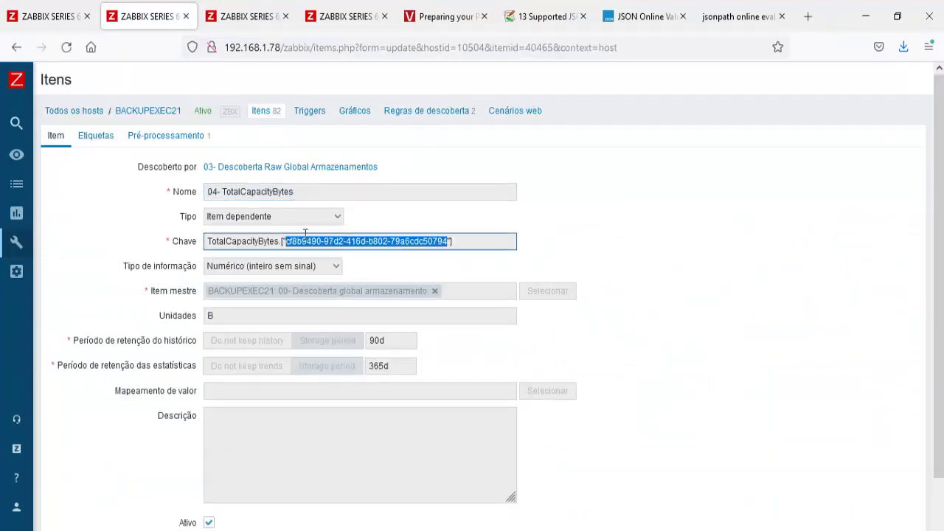
In PowerShell ISE, set the Get-BEStorage query's ID in Sem título13.ps1 to cf8b9490-97d2-416d-b802-79a6cdc50794 and run it
key(alt+Tab)
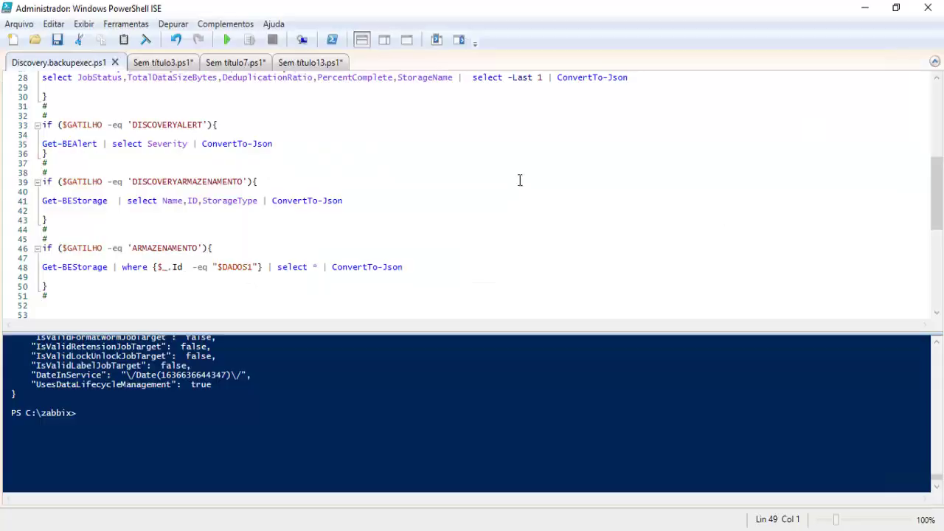
scroll(394, 159, up, 6)
click(308, 64)
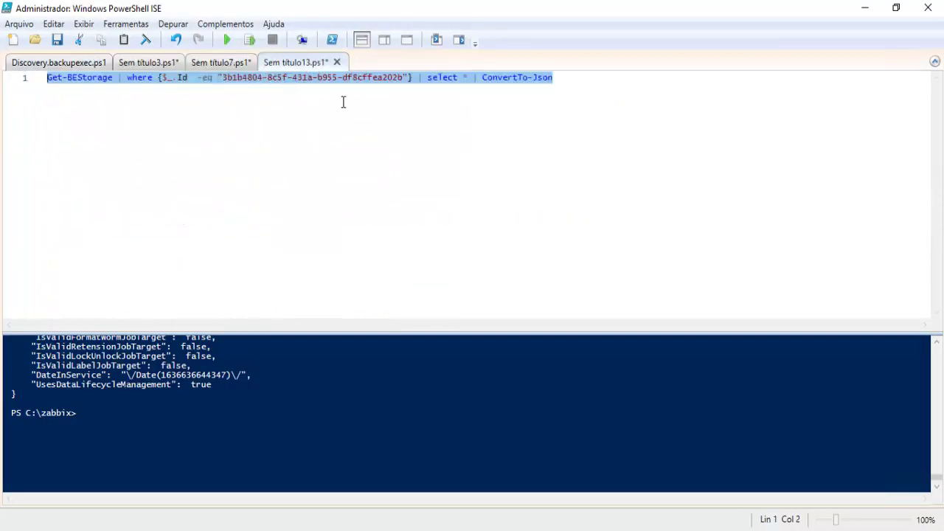
drag(405, 77, 226, 77)
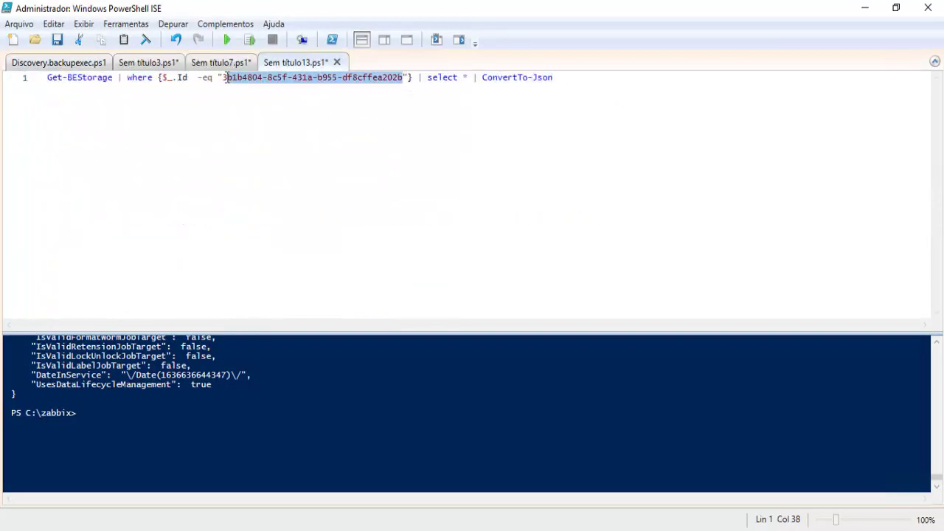
key(ctrl+v)
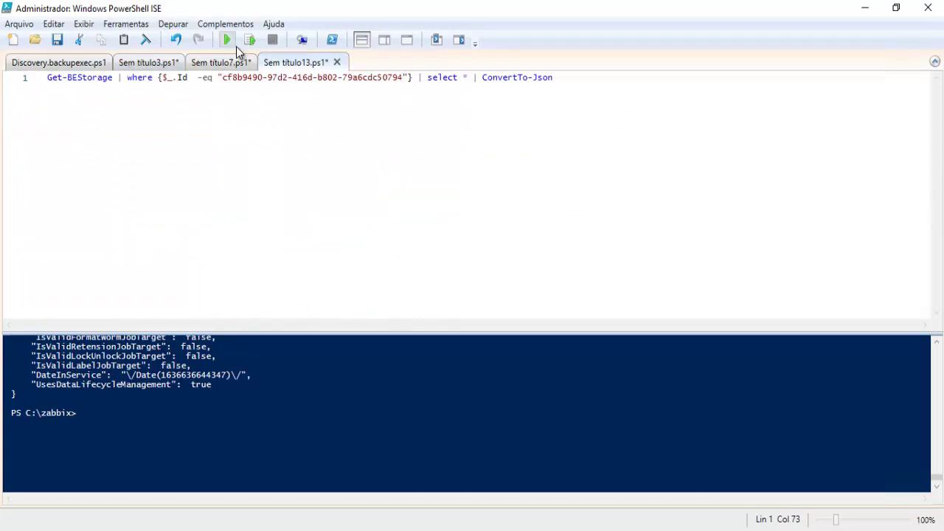
click(228, 41)
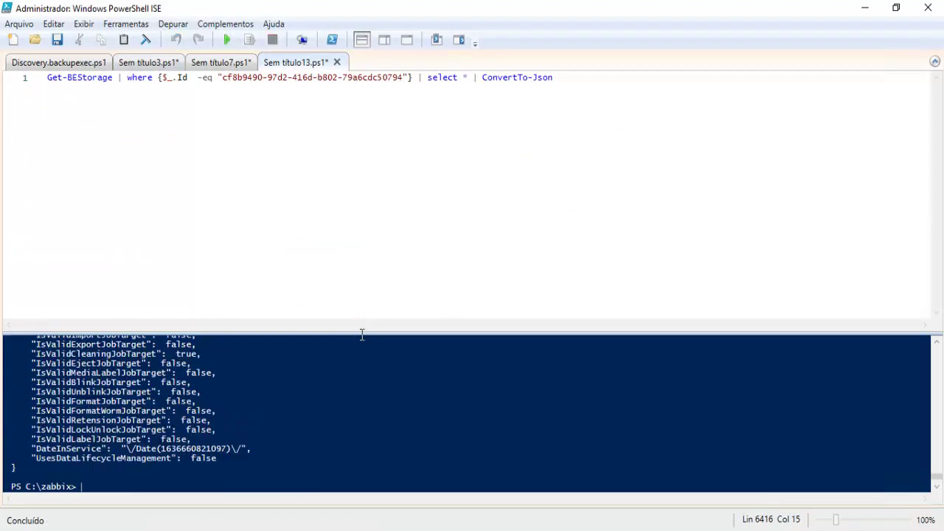
Enlarge the console and examine the Unidade de fita 0002 JSON output for the capacity, compression and path fields, then return to Zabbix in the browser
drag(362, 334, 368, 230)
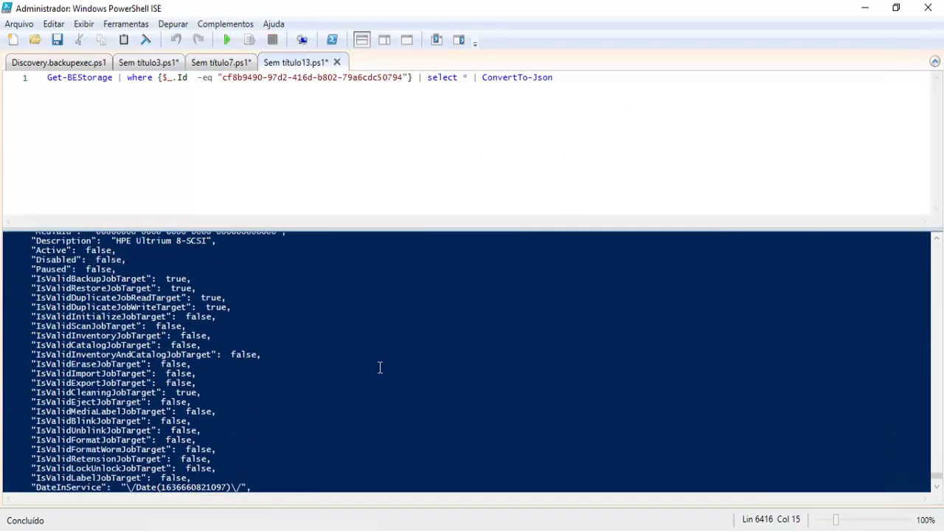
scroll(380, 367, up, 3)
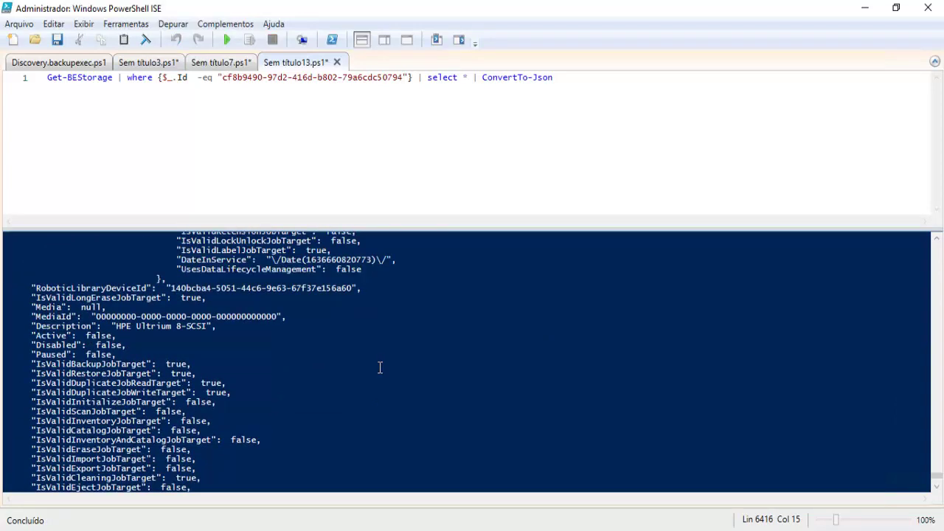
scroll(380, 367, up, 15)
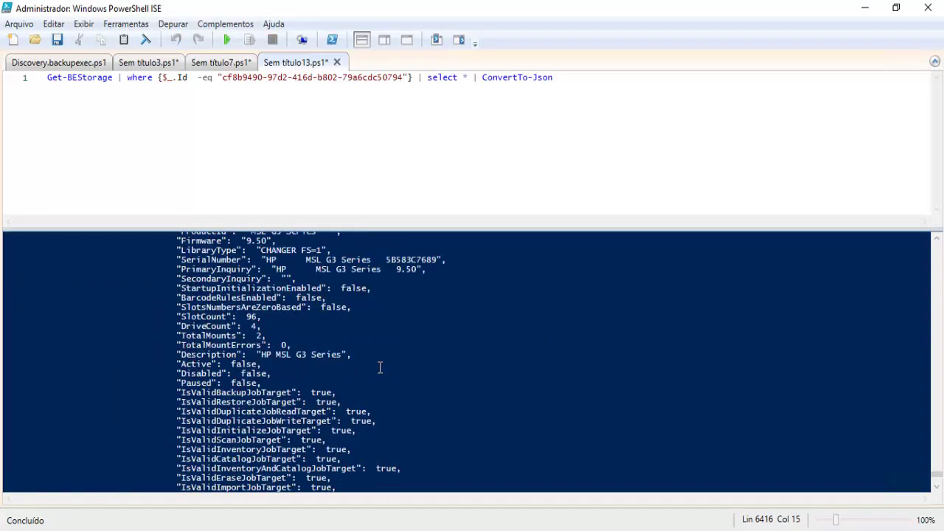
scroll(379, 368, up, 7)
scroll(380, 368, up, 5)
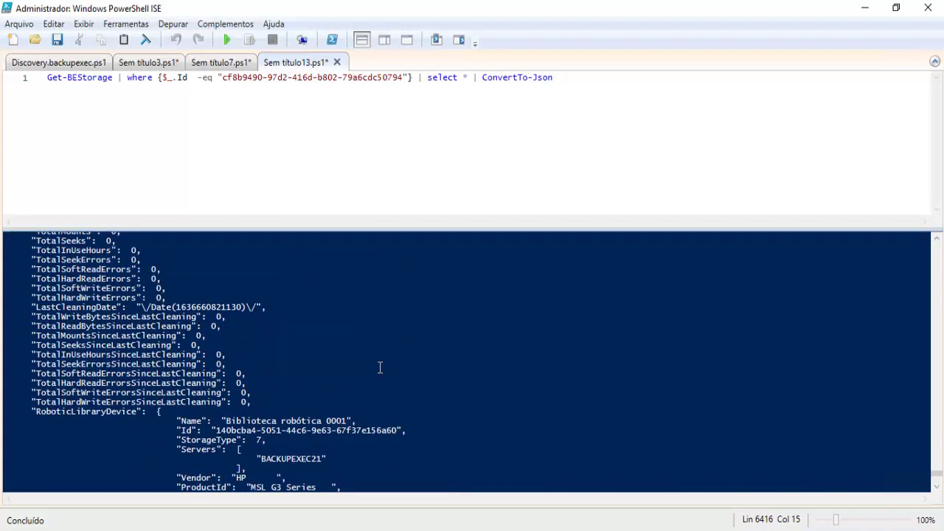
scroll(283, 361, up, 7)
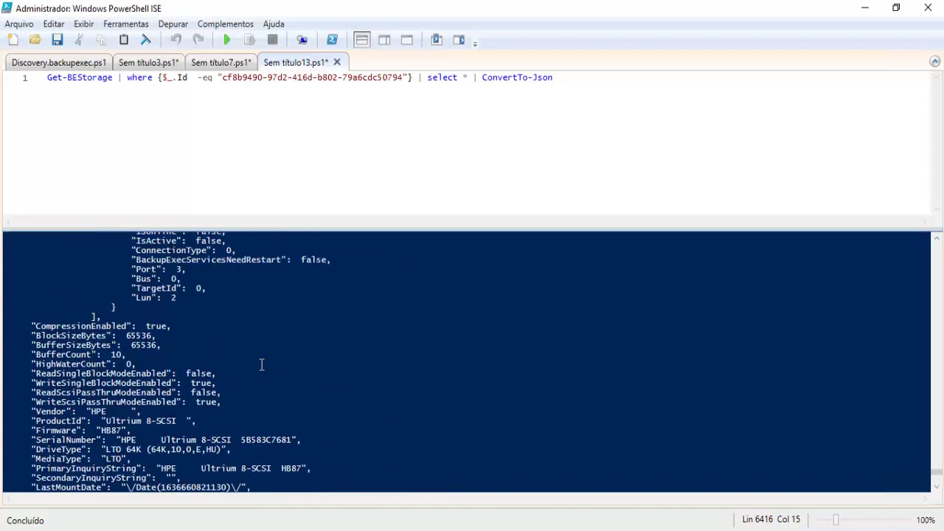
scroll(262, 364, up, 4)
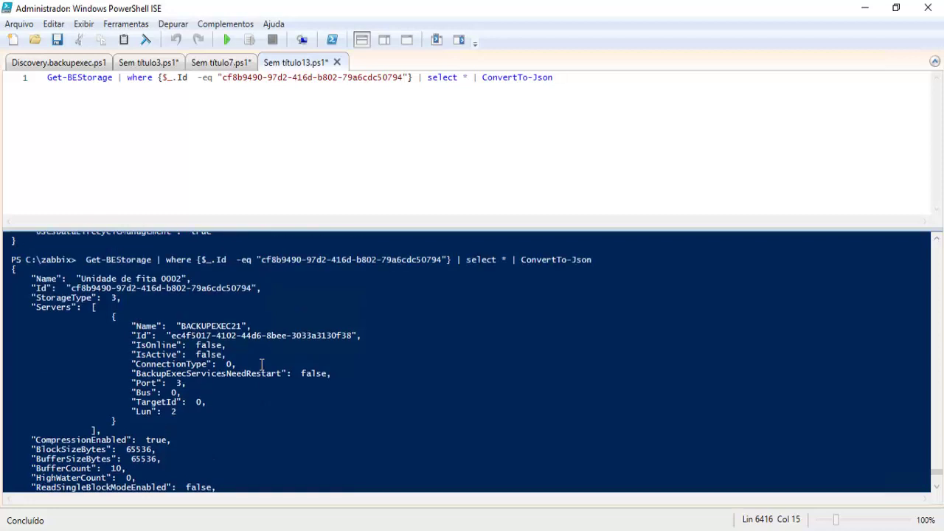
scroll(262, 364, down, 1)
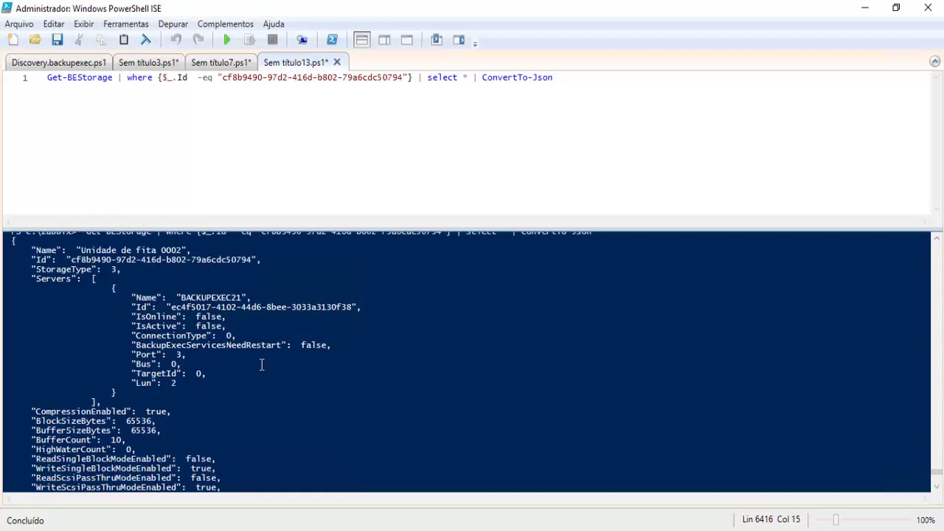
scroll(262, 364, down, 1)
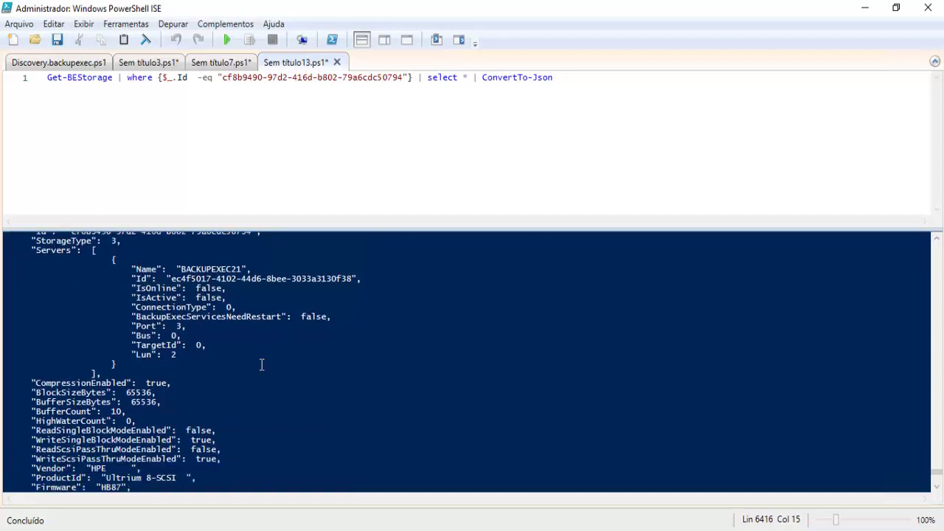
scroll(262, 364, down, 2)
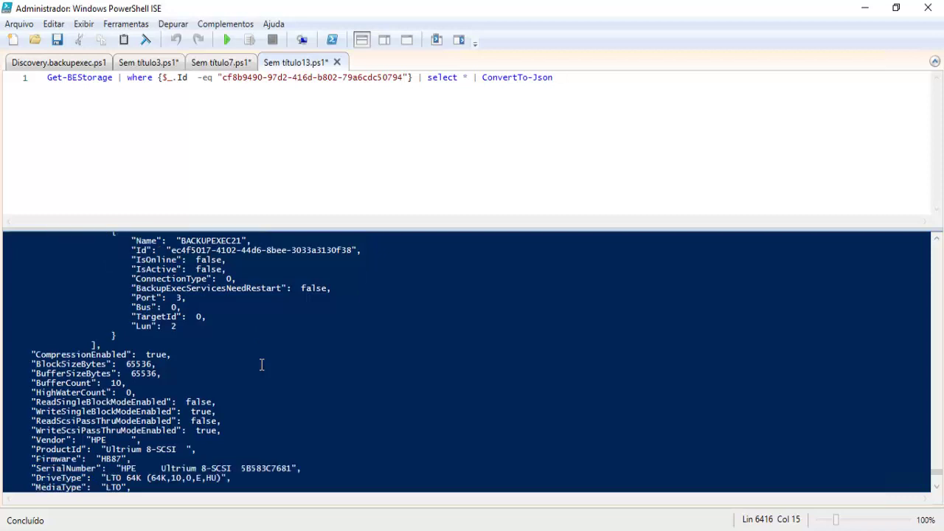
scroll(261, 364, down, 1)
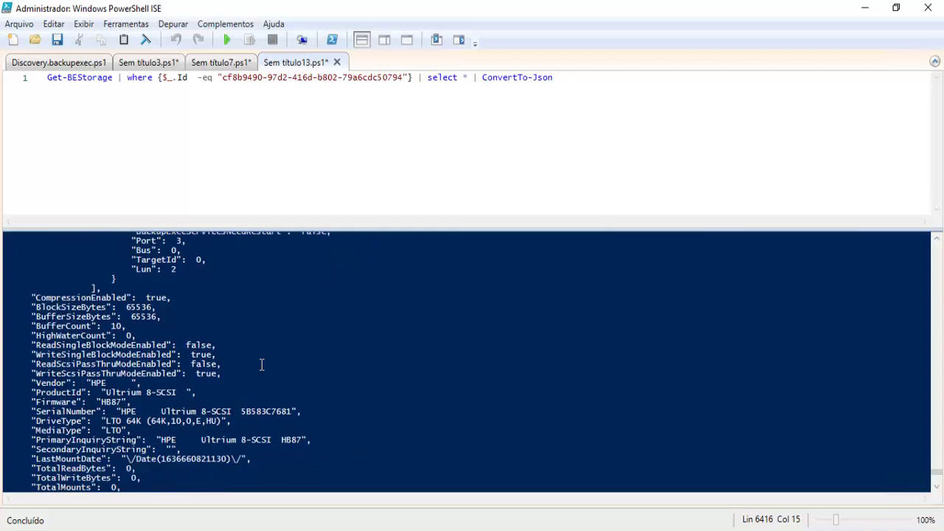
scroll(261, 364, down, 2)
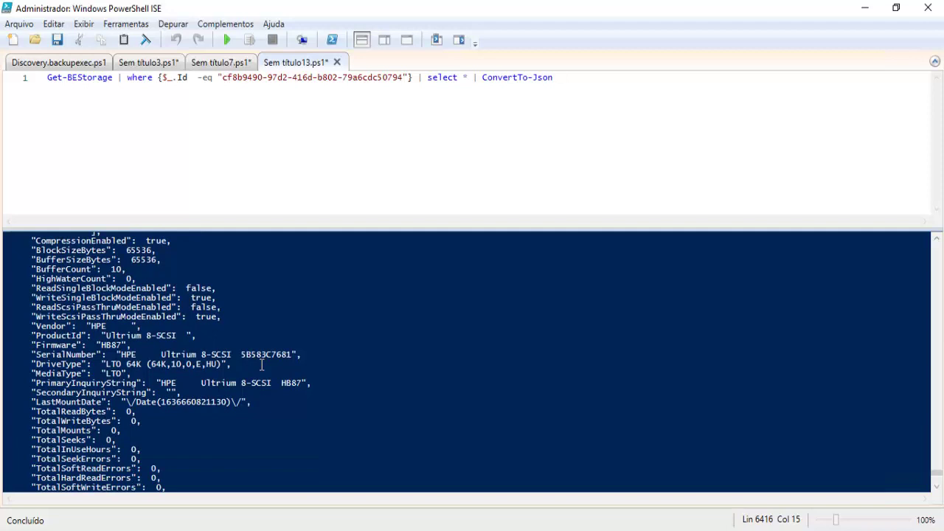
scroll(262, 364, down, 5)
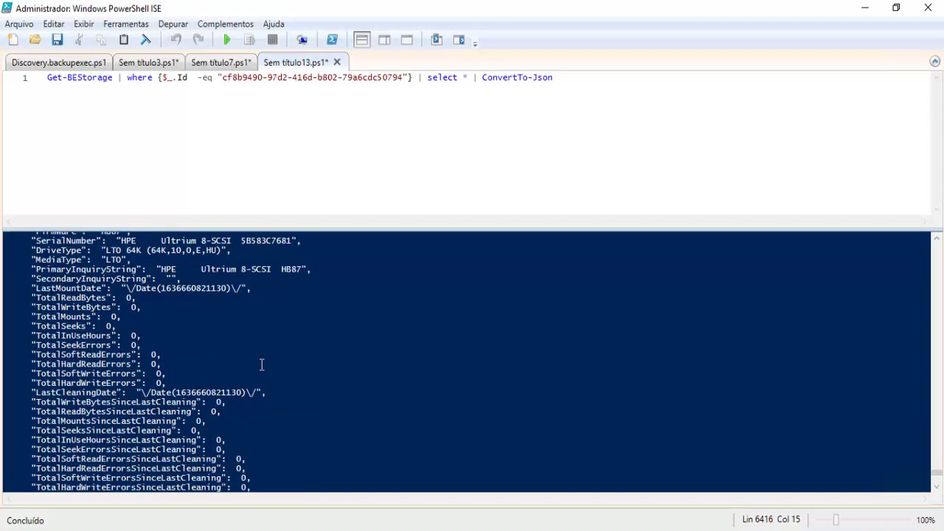
scroll(262, 364, down, 1)
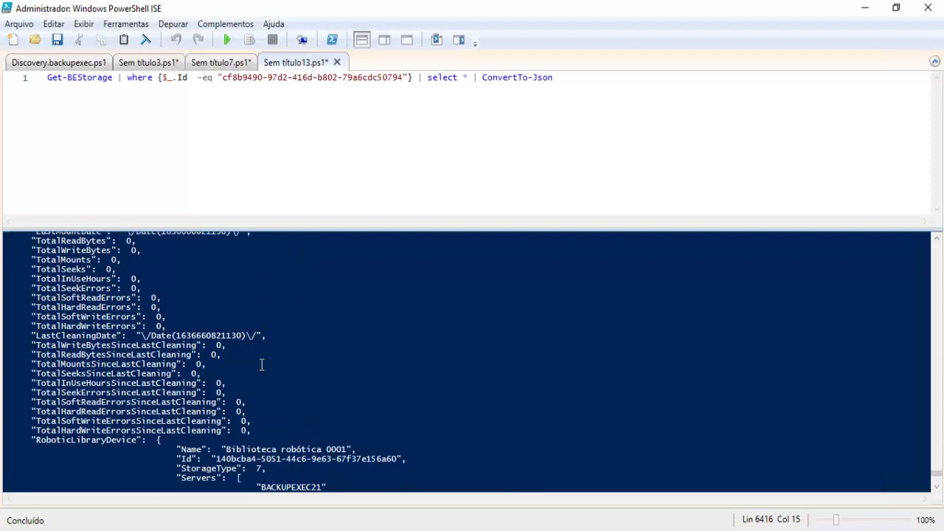
scroll(261, 364, down, 1)
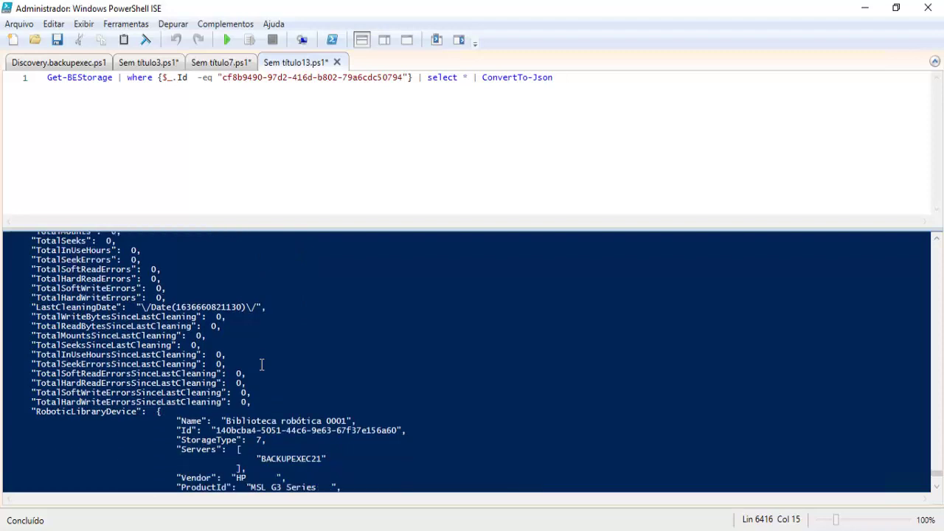
scroll(262, 364, up, 15)
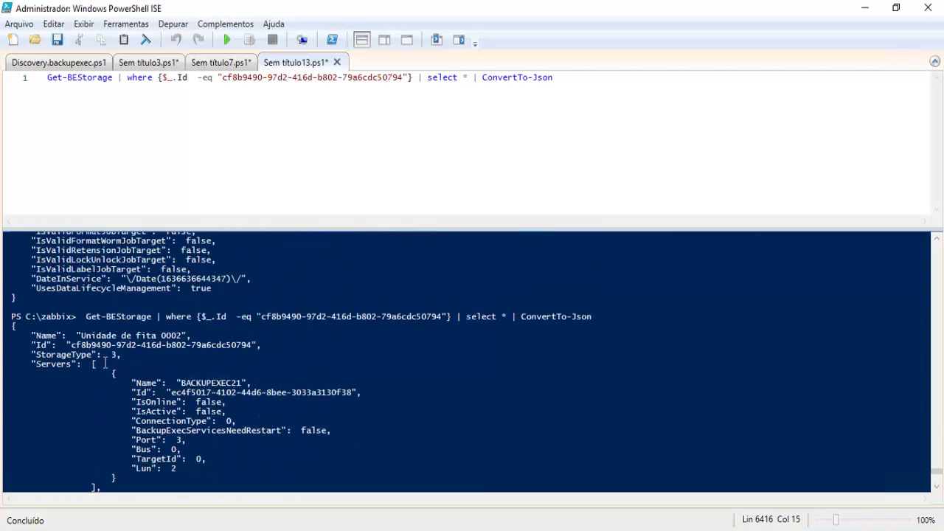
scroll(103, 354, down, 15)
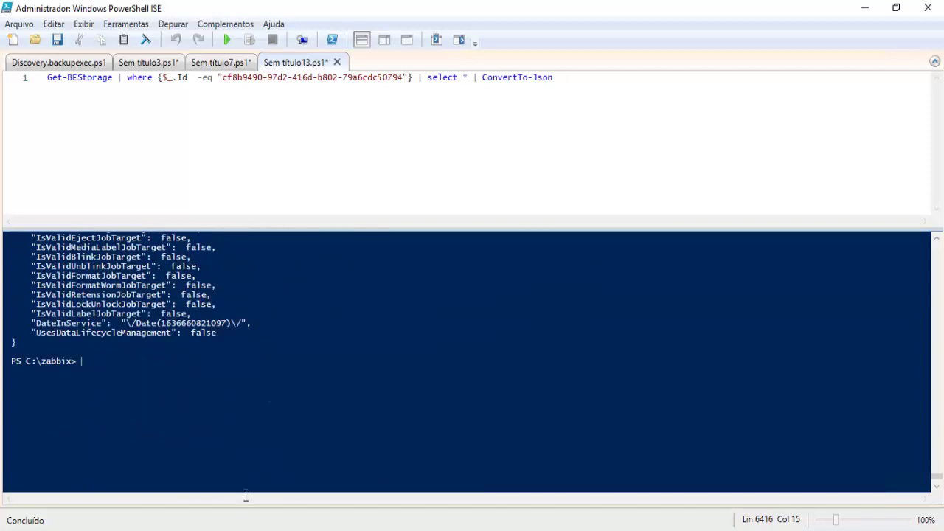
key(alt+Tab)
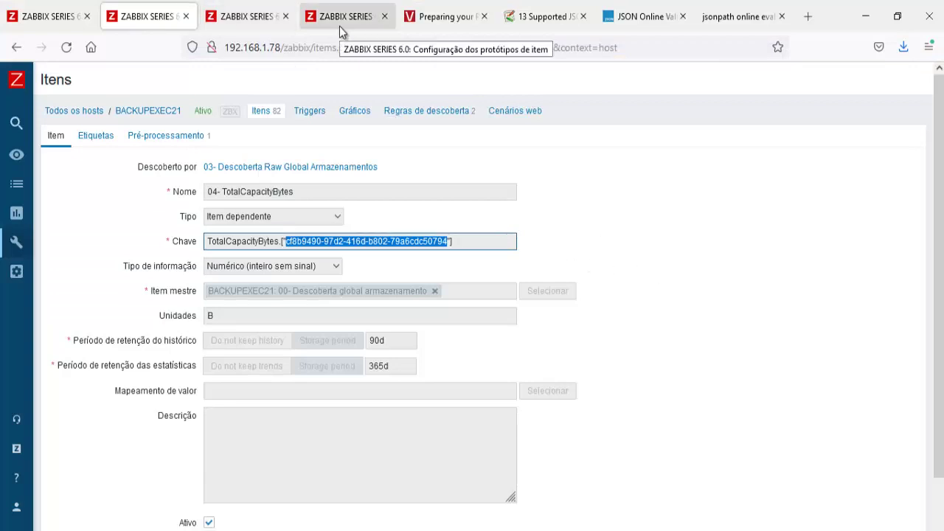
Return to the BACKUPEXEC21 item list, then refresh the latest data filtered on Unidade de fita 0002
click(263, 116)
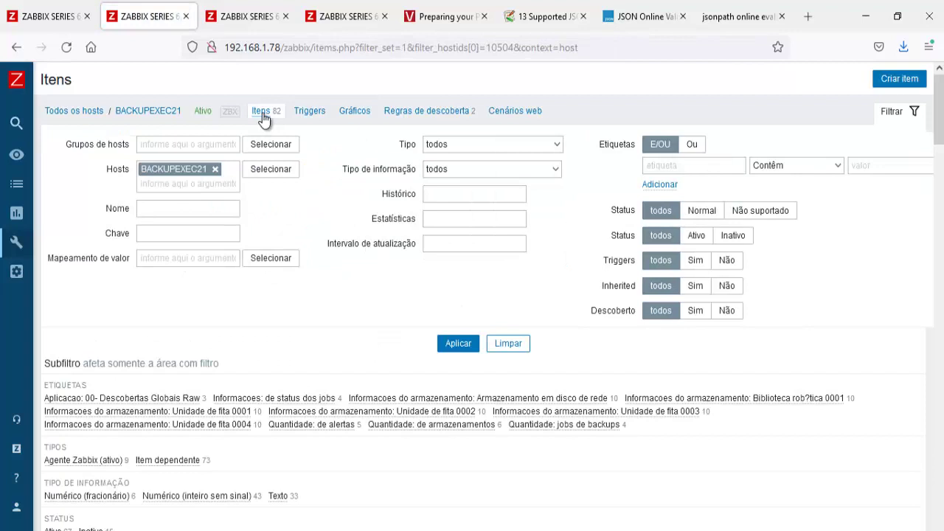
click(63, 12)
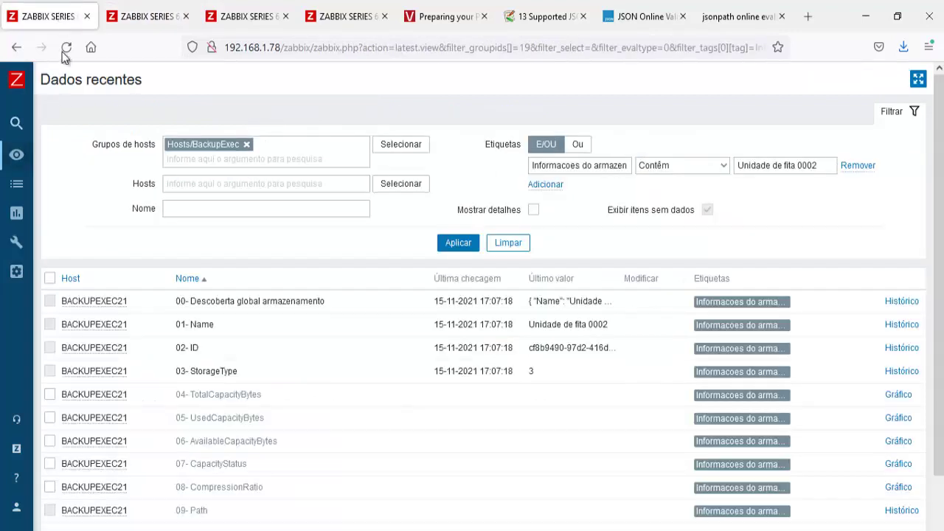
click(451, 243)
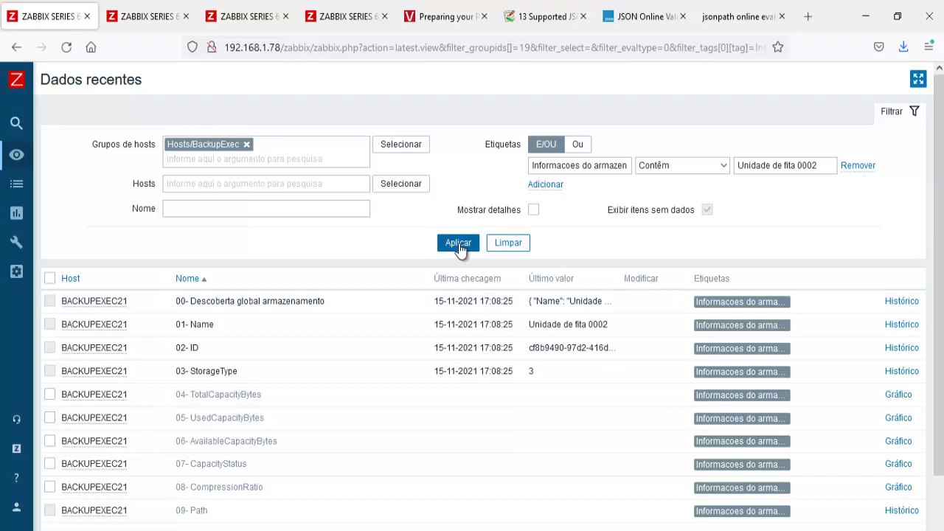
Filter the latest data by the storage information tag value Armazenamento em disco de rede, copied from an item's full tag
triple_click(808, 165)
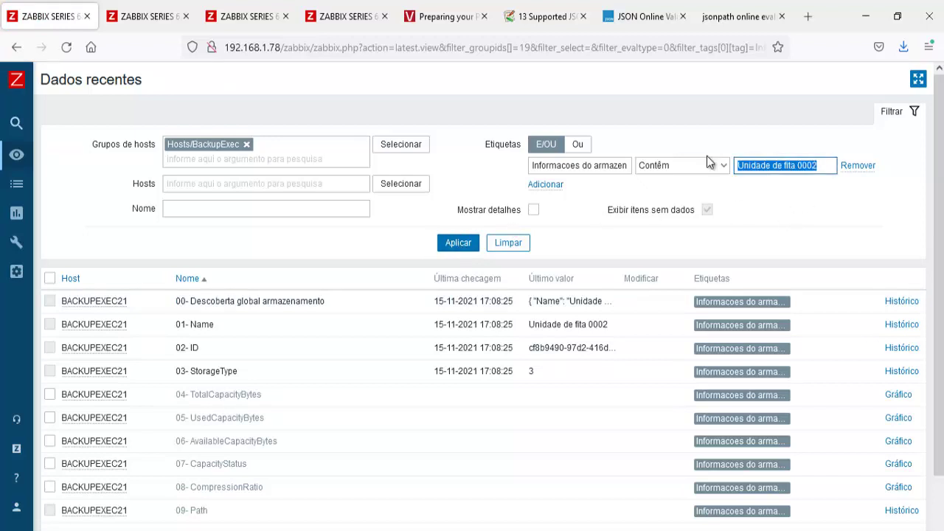
key(BackSpace)
click(464, 245)
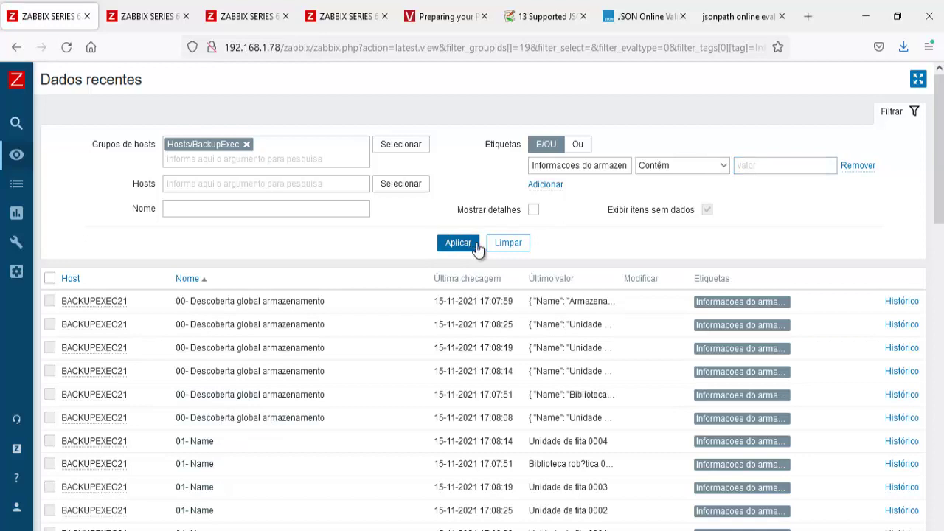
click(780, 302)
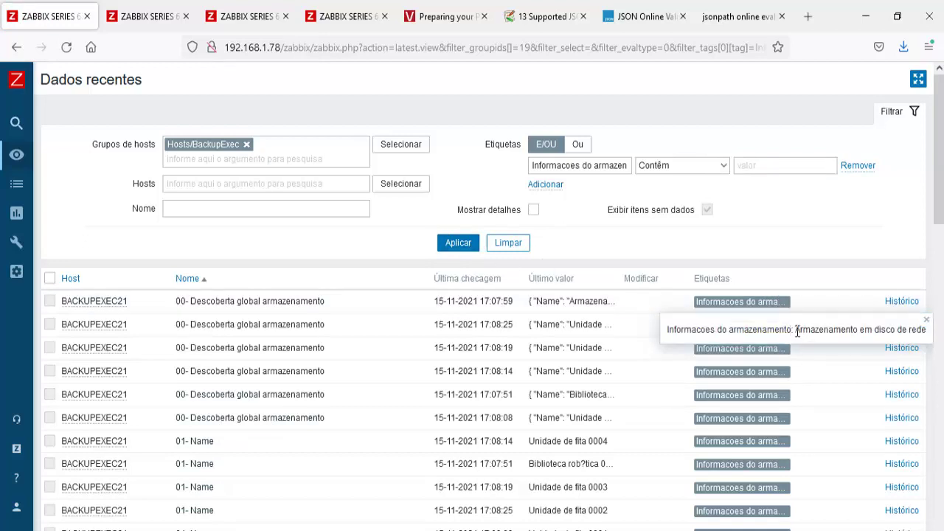
drag(797, 333, 931, 337)
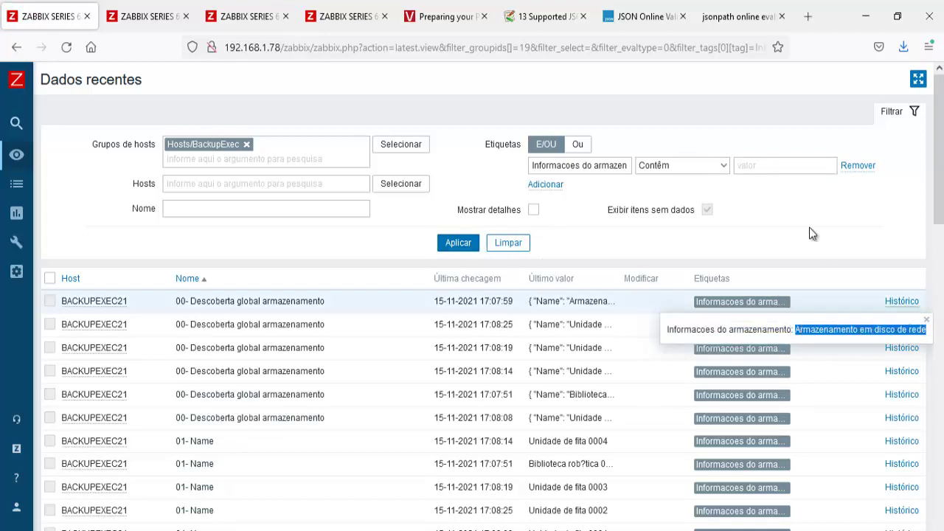
click(800, 174)
text(Armazenamento em disco de rede)
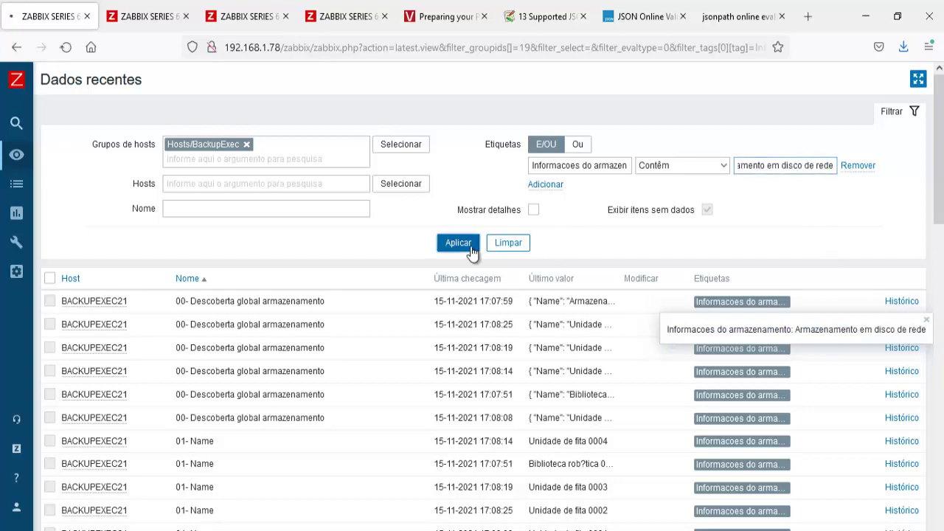
click(447, 246)
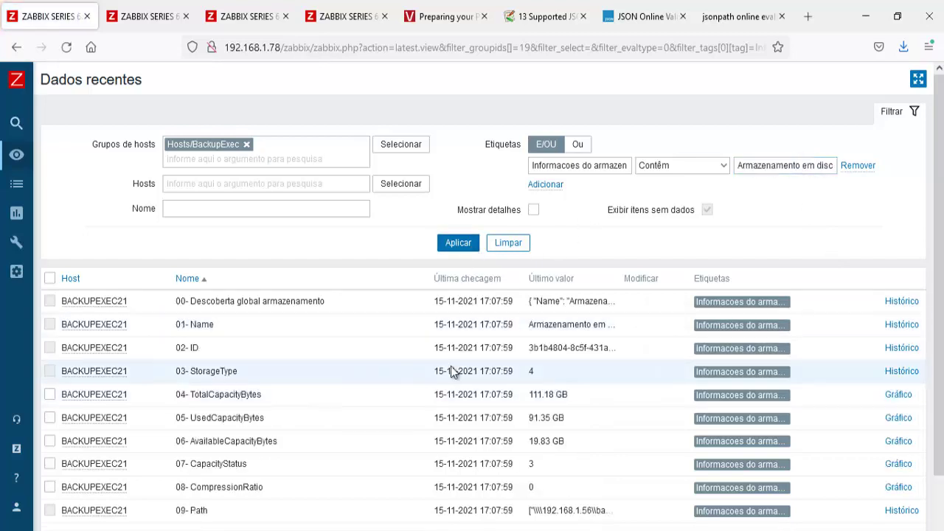
Set the {#ARMA_TYPE} filter expression of the 03- Descoberta Raw Global Armazenamentos discovery rule to ^(4|)$ and save the rule
click(347, 21)
click(410, 152)
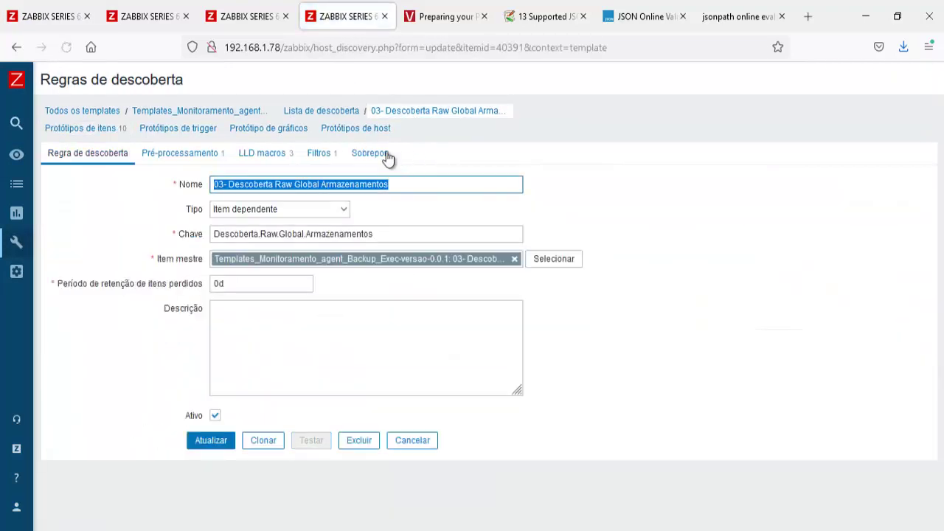
click(324, 153)
click(516, 231)
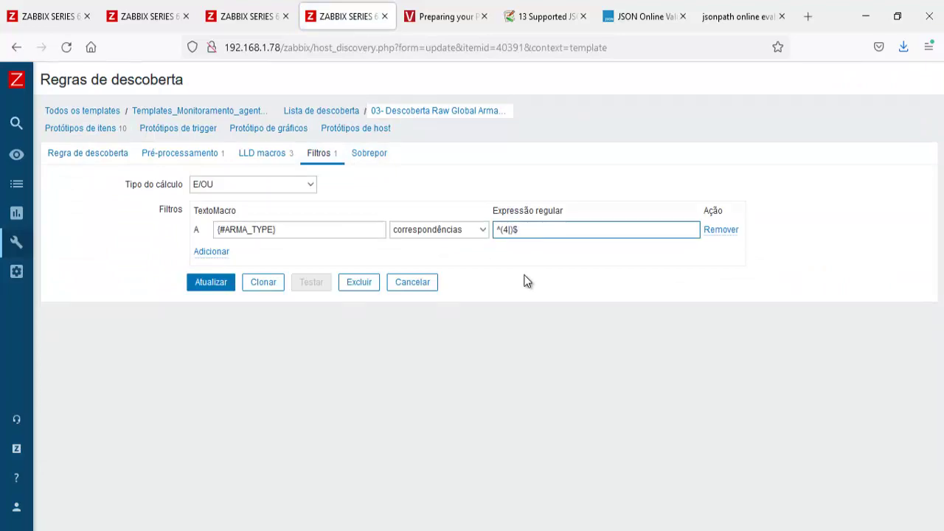
click(210, 281)
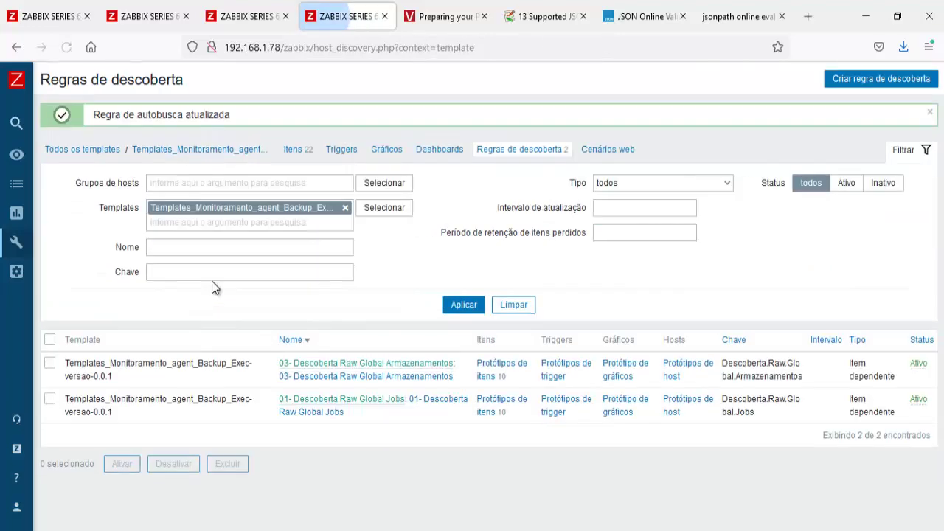
Clear the tag value from the latest data filter and look through the items of all storage devices
key(ctrl+1)
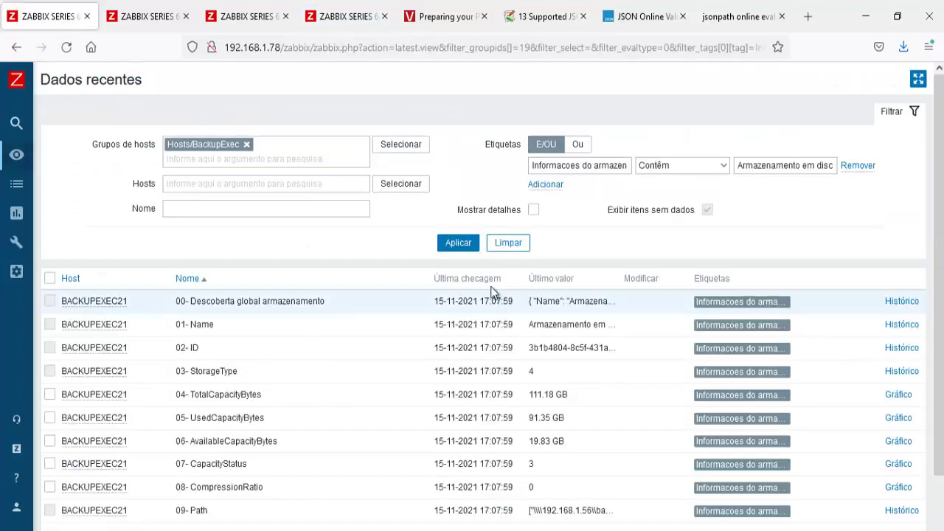
triple_click(739, 169)
key(BackSpace)
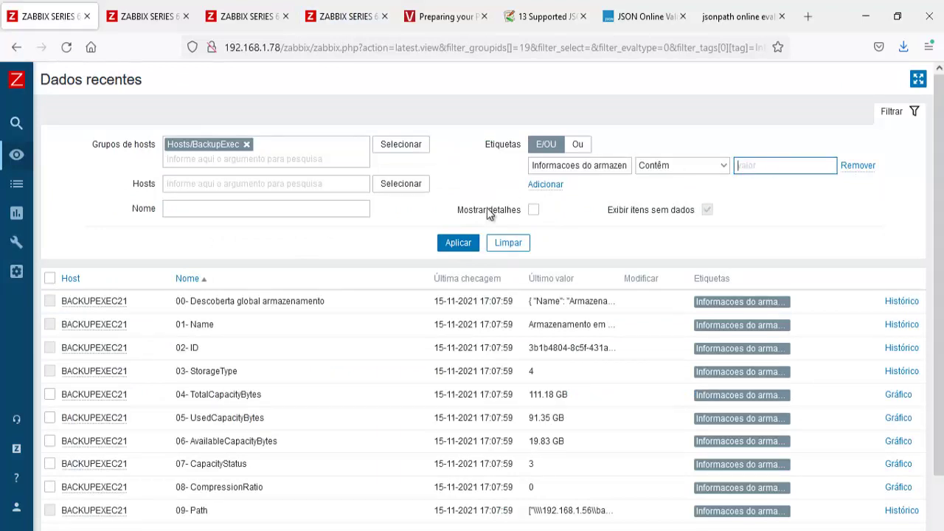
click(457, 244)
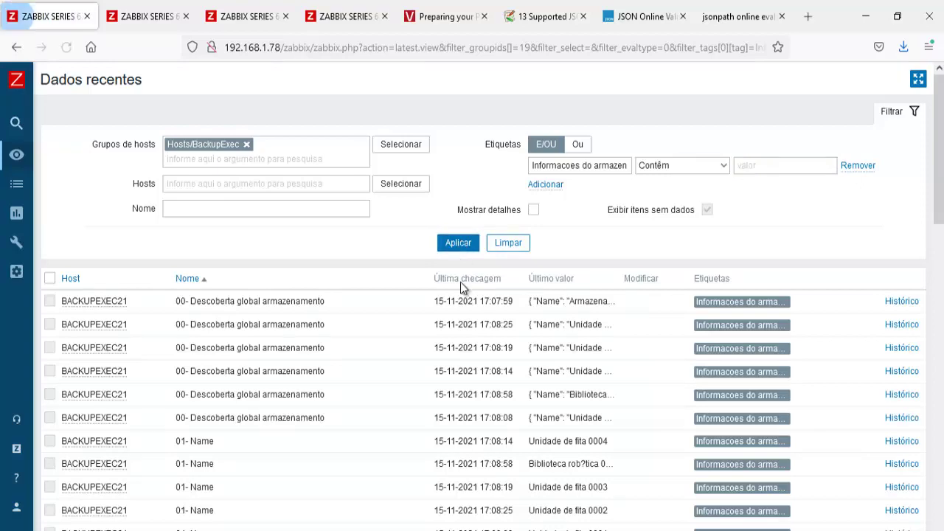
scroll(459, 317, down, 5)
scroll(458, 317, down, 7)
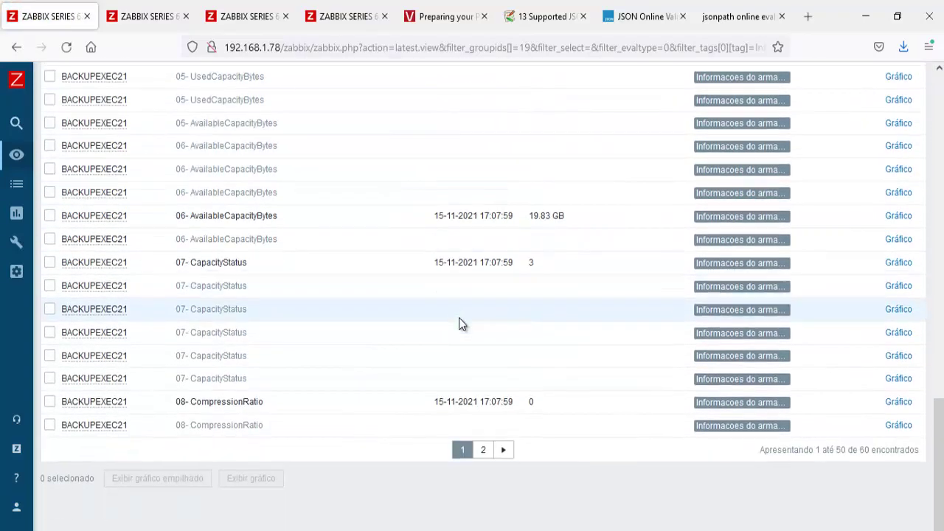
scroll(459, 317, up, 6)
scroll(459, 317, up, 5)
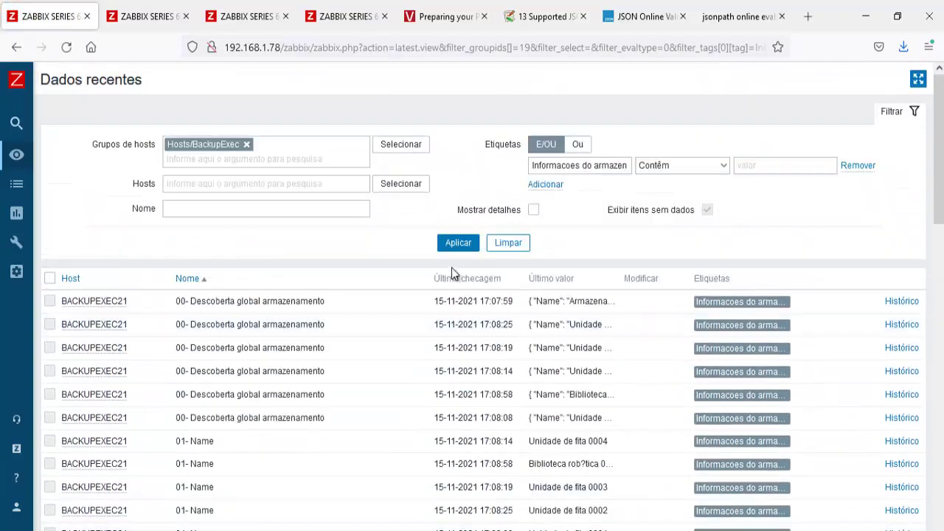
Refresh the latest data repeatedly to check whether the discovery rule's new filter has taken effect on the storage items
click(452, 250)
click(451, 247)
click(451, 248)
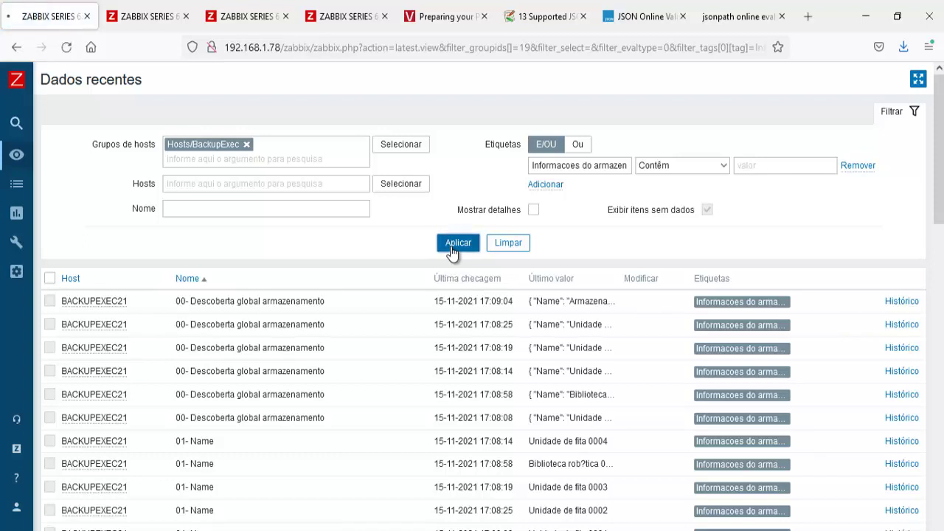
click(451, 246)
click(451, 246)
click(450, 246)
click(450, 246)
click(450, 246)
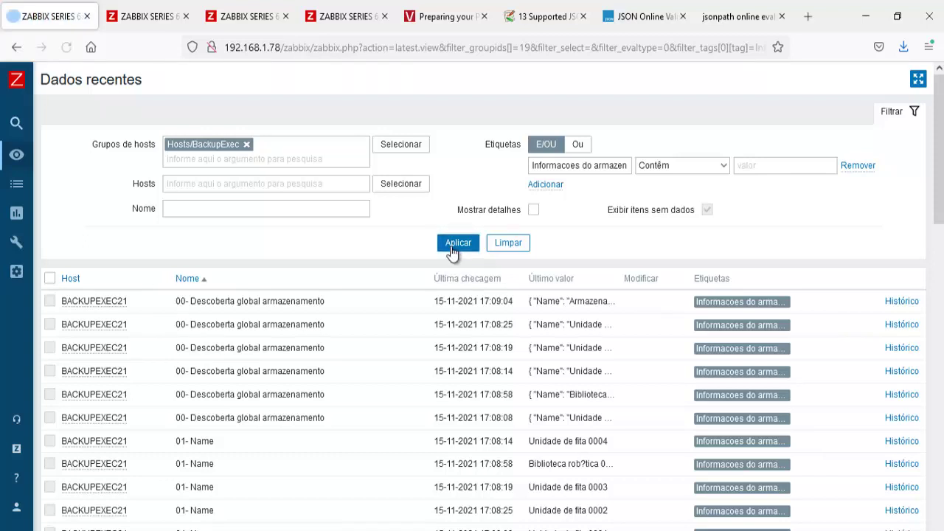
click(450, 246)
click(451, 246)
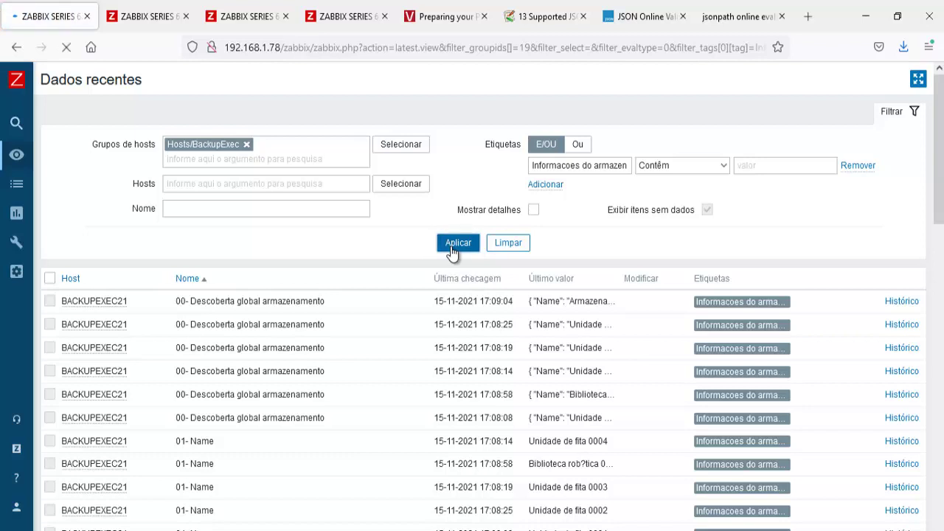
click(451, 246)
click(450, 246)
click(452, 247)
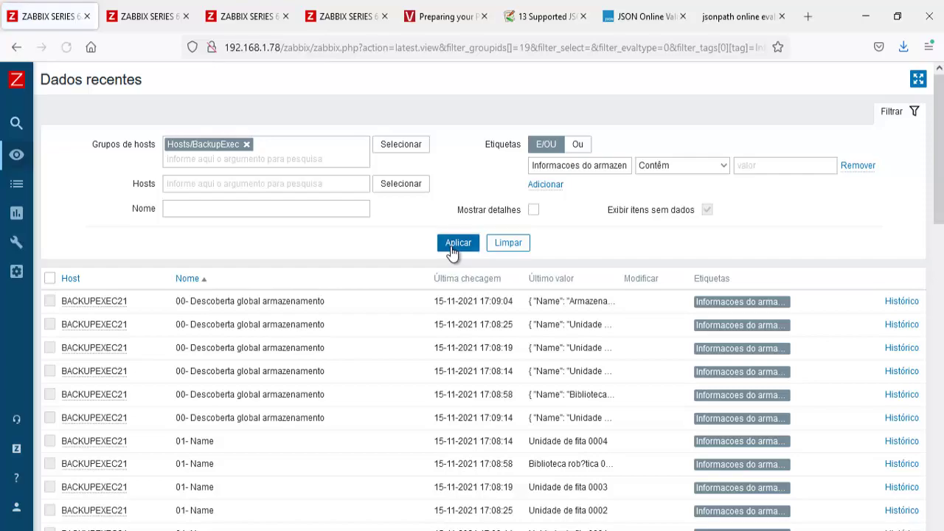